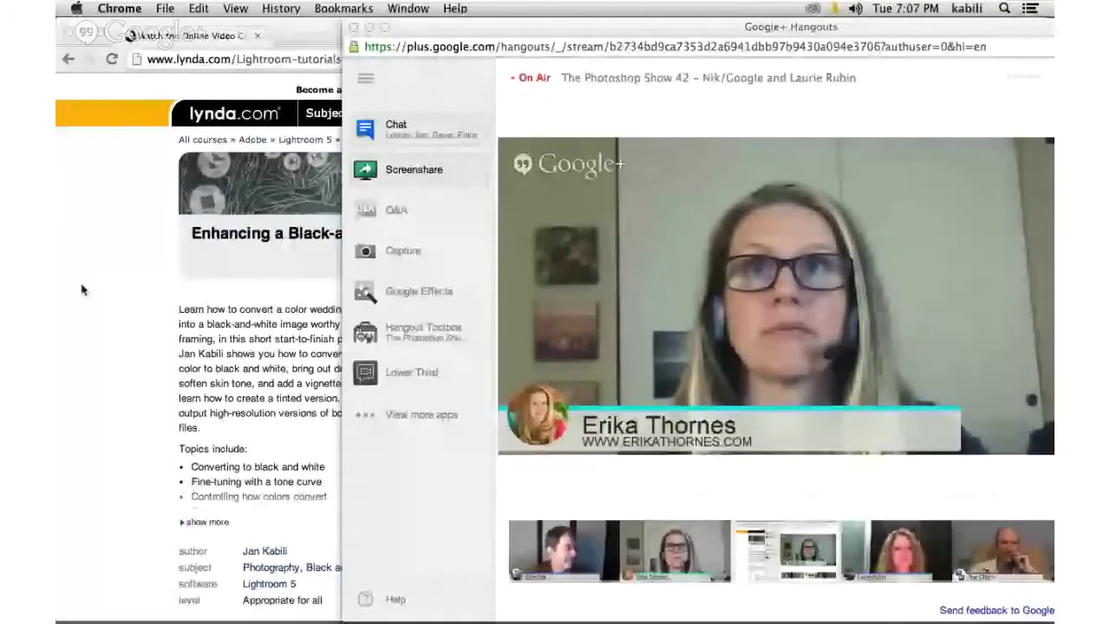
# Dismiss the Hangouts window so the lynda.com Lightroom wedding-photo course page shows
pyautogui.click(81, 289)
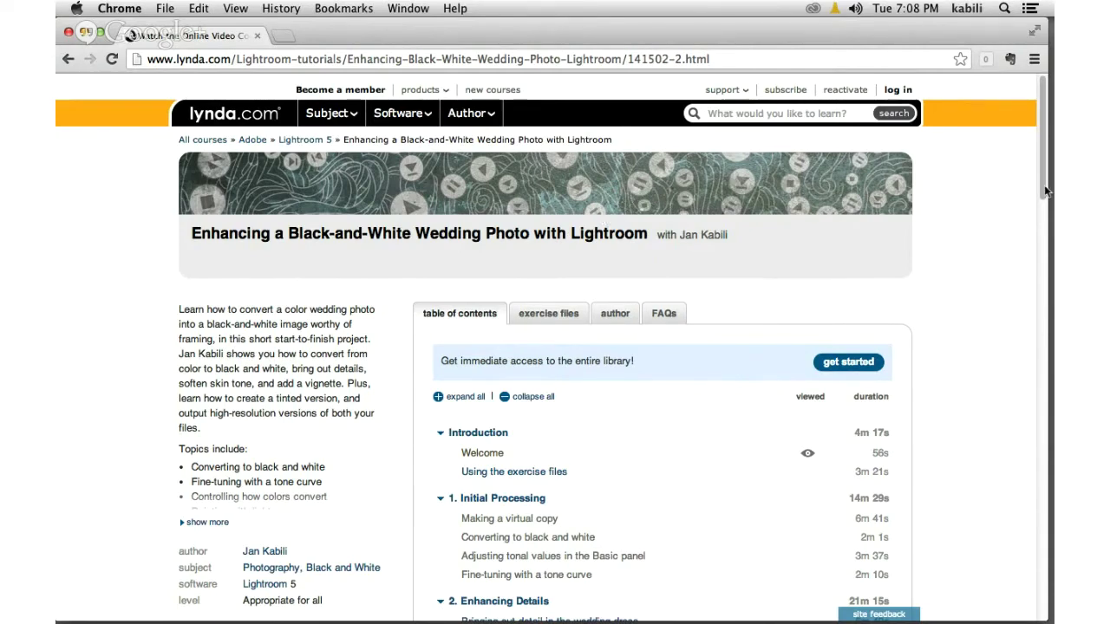
# Scroll the lynda.com course page, then minimize Chrome to uncover the Sound preferences
pyautogui.moveTo(1041, 180); pyautogui.dragTo(1041, 245)
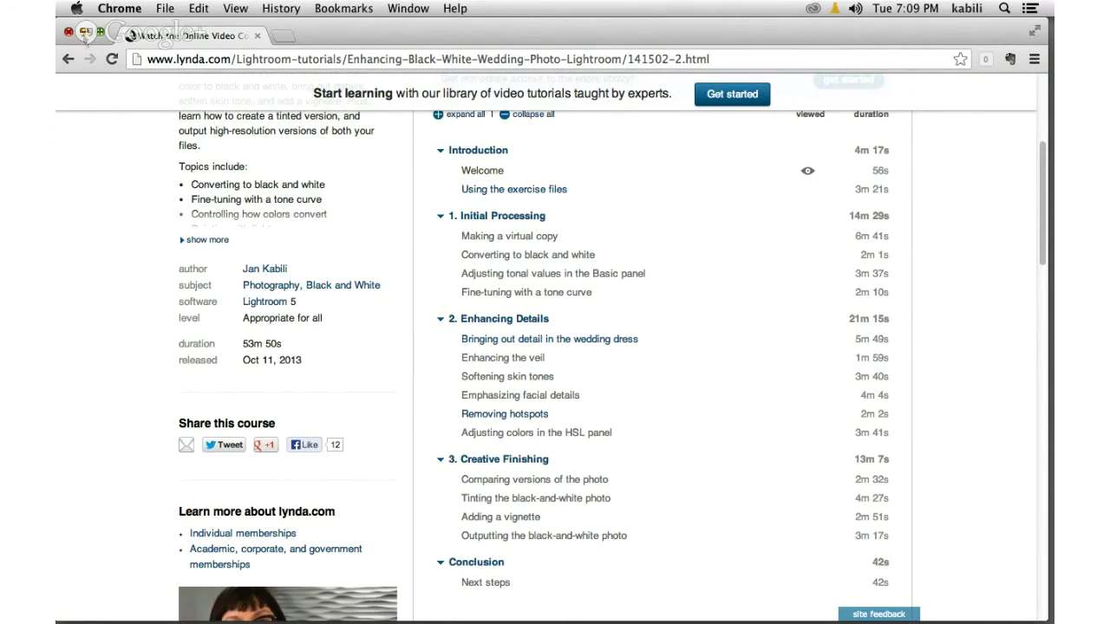
pyautogui.click(84, 32)
pyautogui.moveTo(708, 612)
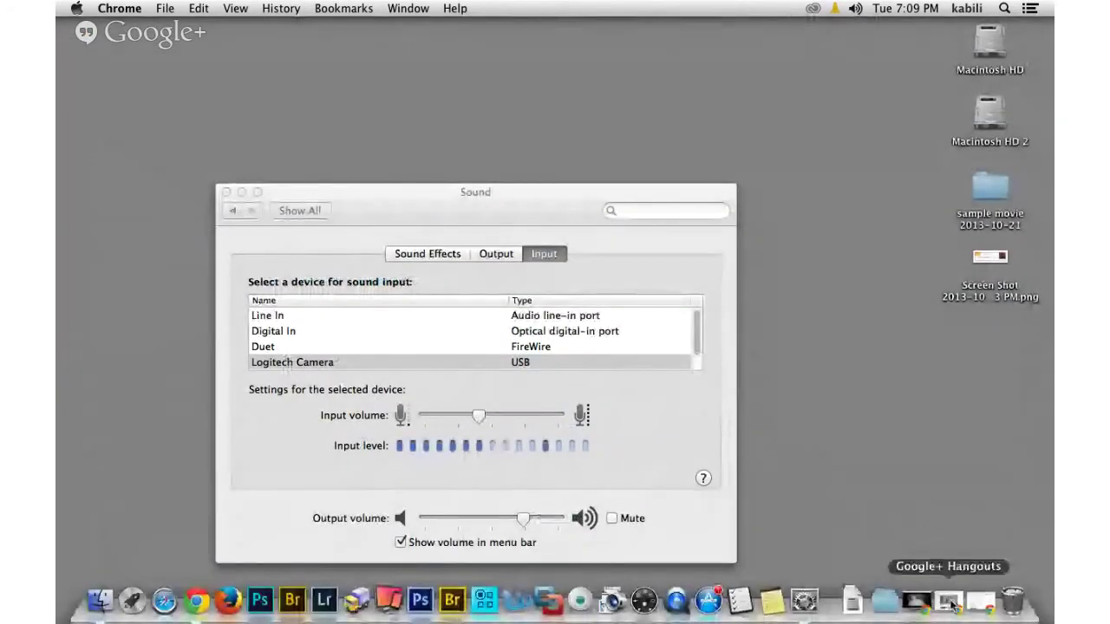
# Restore Google+ Hangouts from the Dock and start Screenshare, showing Photoshop's elephant photo
pyautogui.click(951, 604)
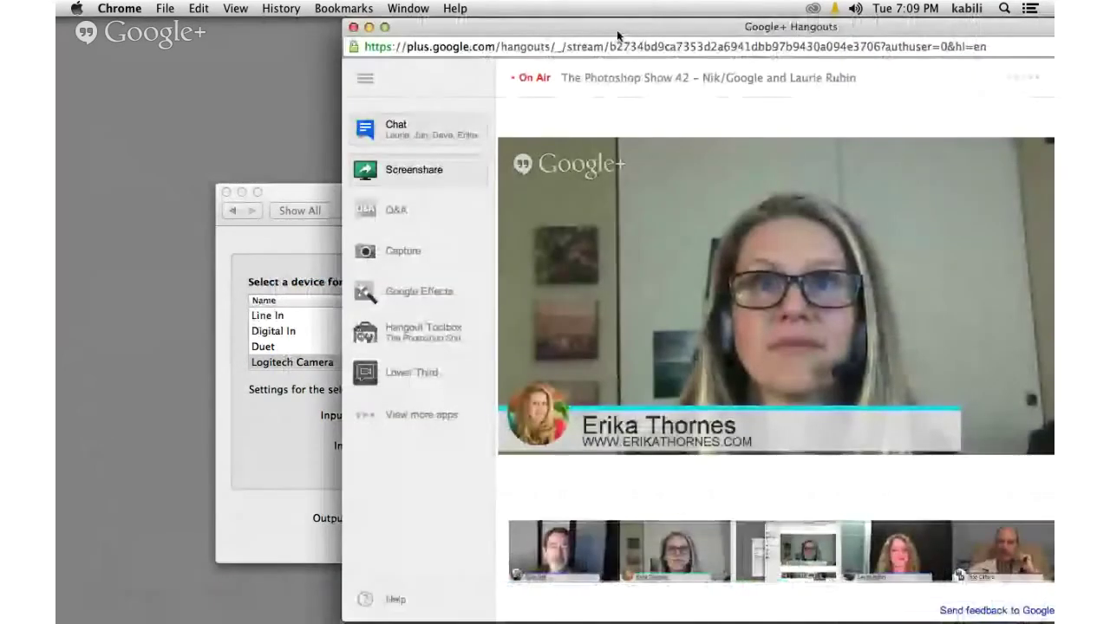
pyautogui.click(109, 177)
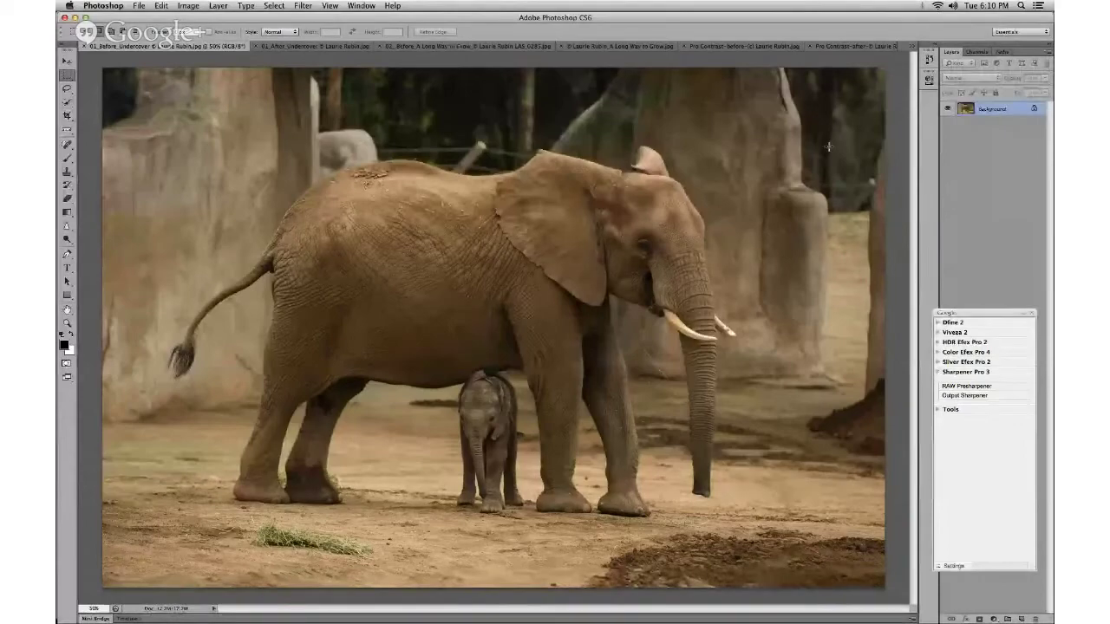
# Switch from Photoshop to Lightroom via the Dock, showing the gorilla-and-newspaper photo
pyautogui.moveTo(74, 250)
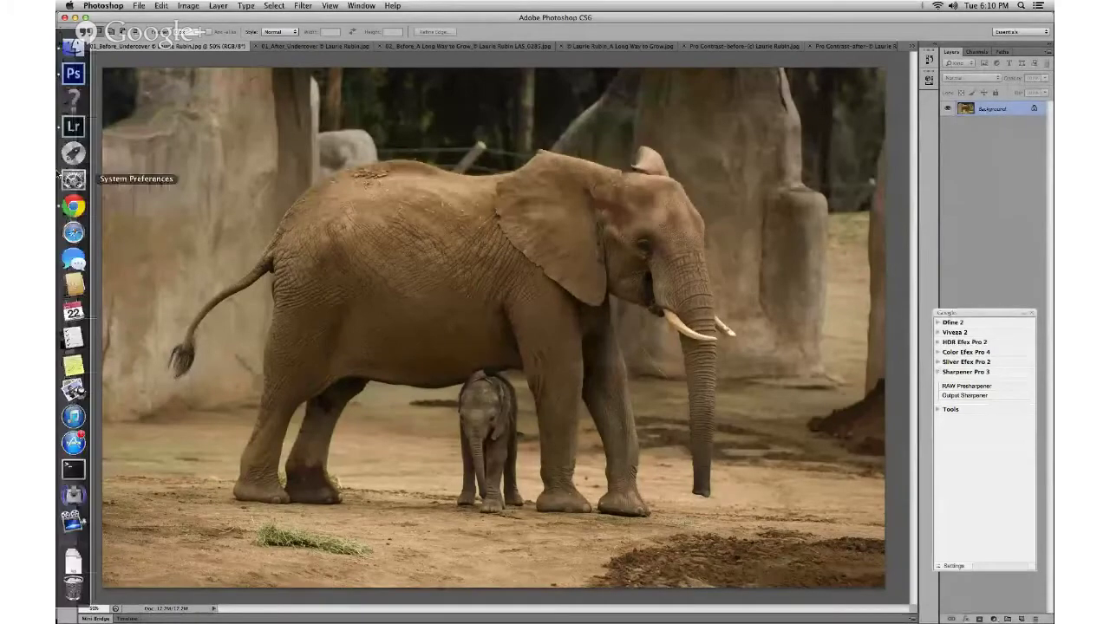
pyautogui.click(73, 129)
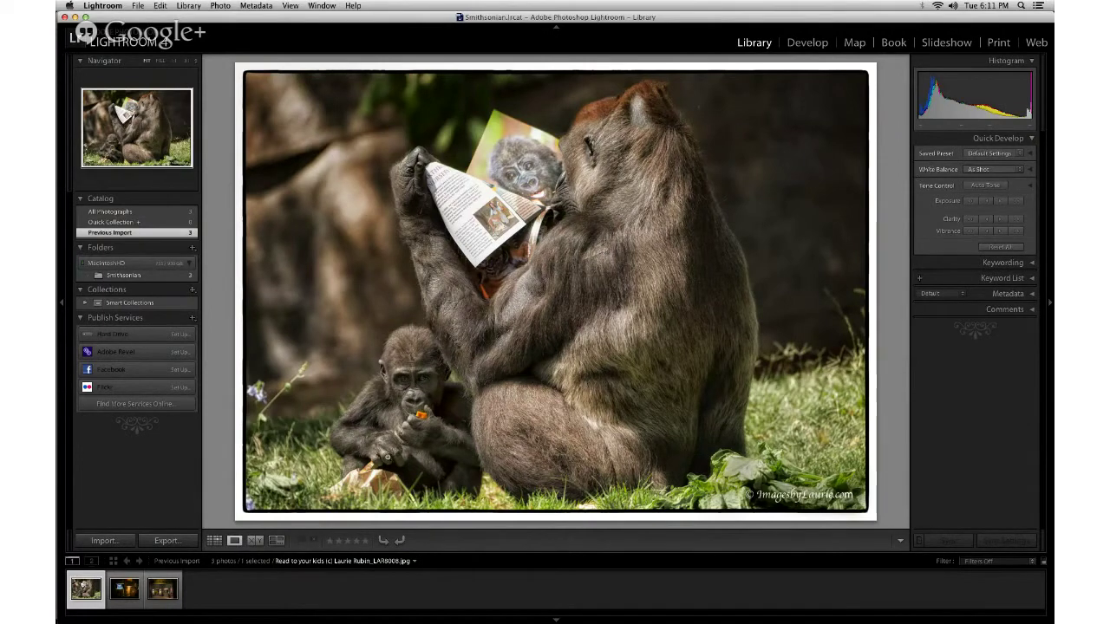
# View the Smithsonian speaker photo, then the Nature's Best awards exhibit photo, in Loupe view
pyautogui.click(130, 590)
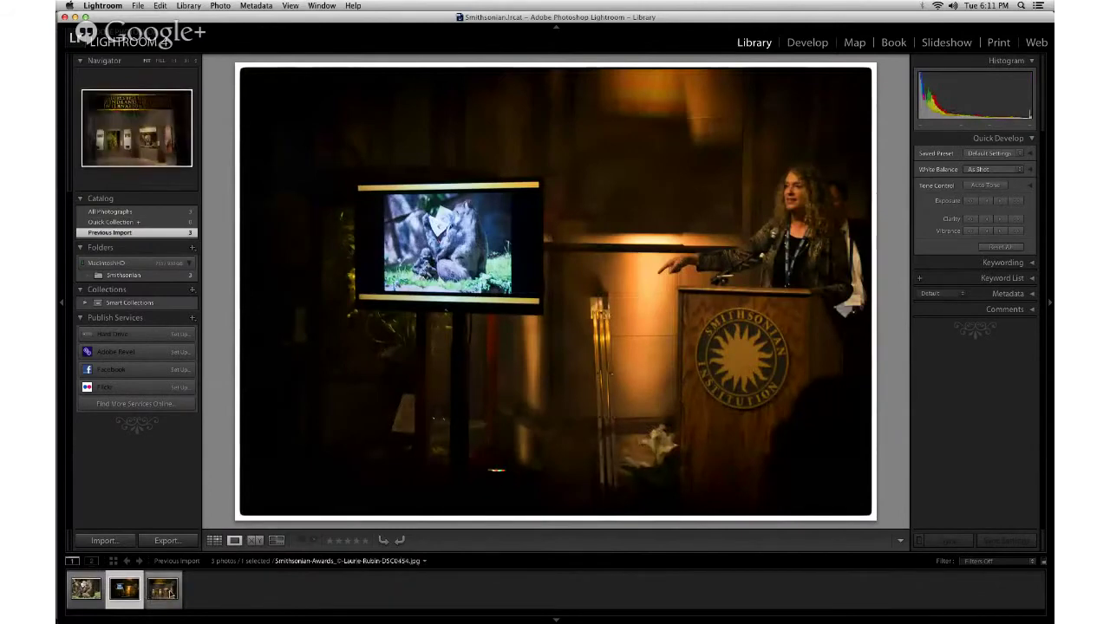
pyautogui.click(171, 595)
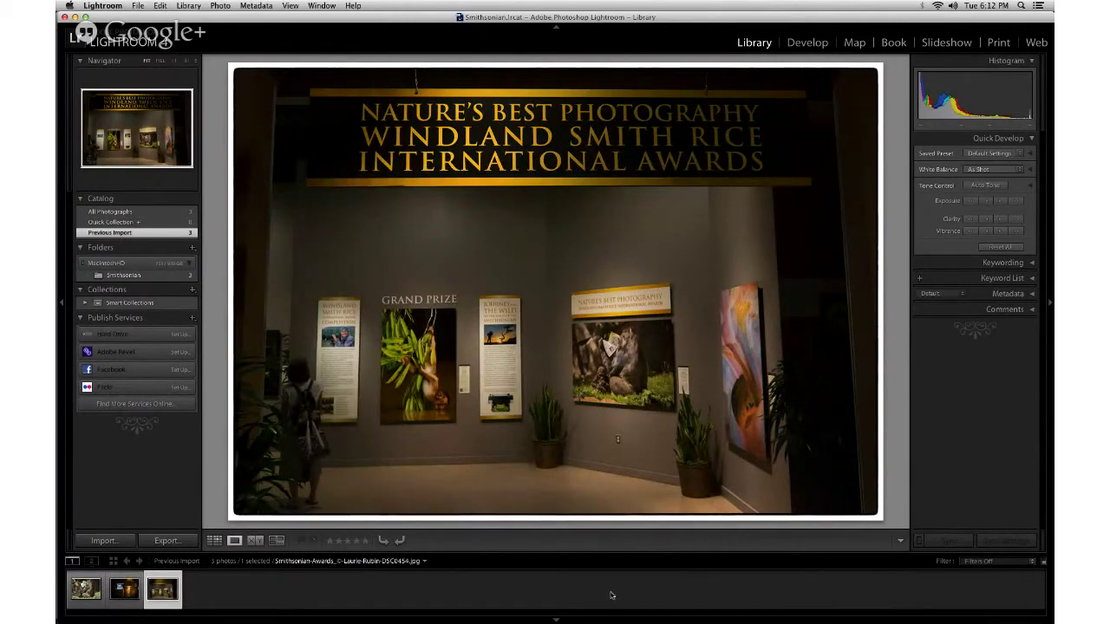
pyautogui.moveTo(58, 105)
# Show the gorilla photo again, then switch back to Photoshop CS6 and the elephant photo
pyautogui.click(94, 596)
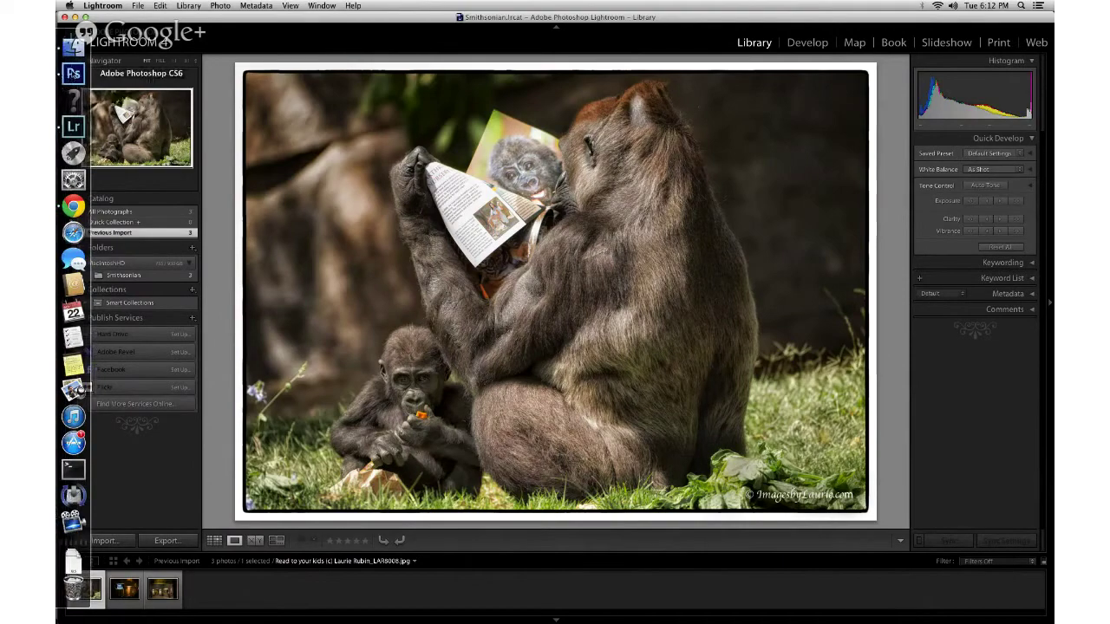
pyautogui.click(73, 74)
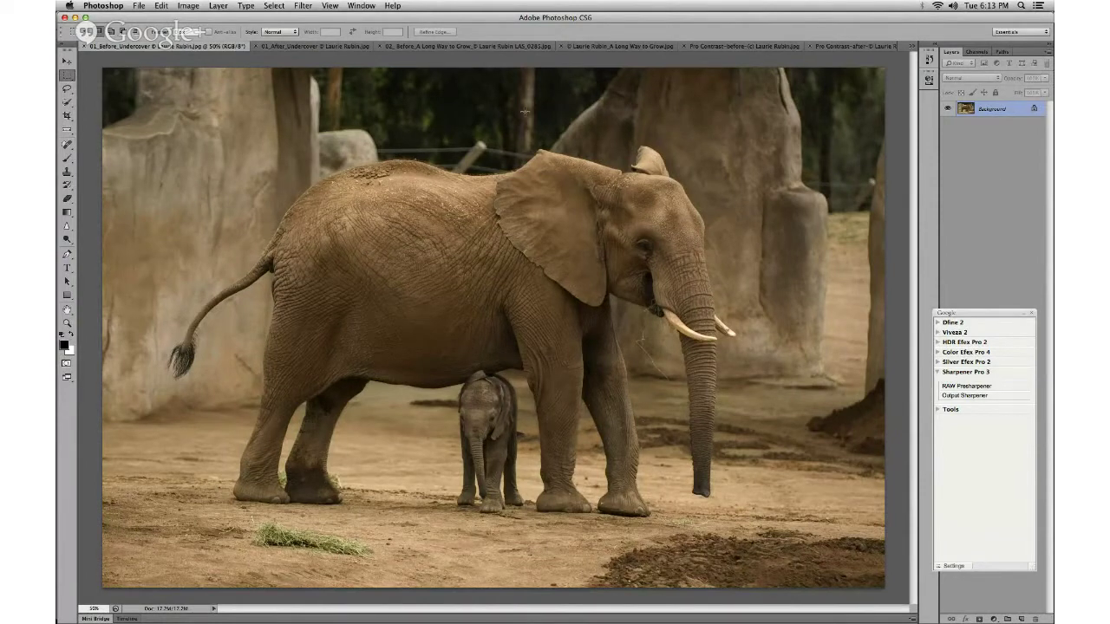
# Bring the 01_After_Undercover sepia elephant-and-calf document to the front
pyautogui.click(334, 46)
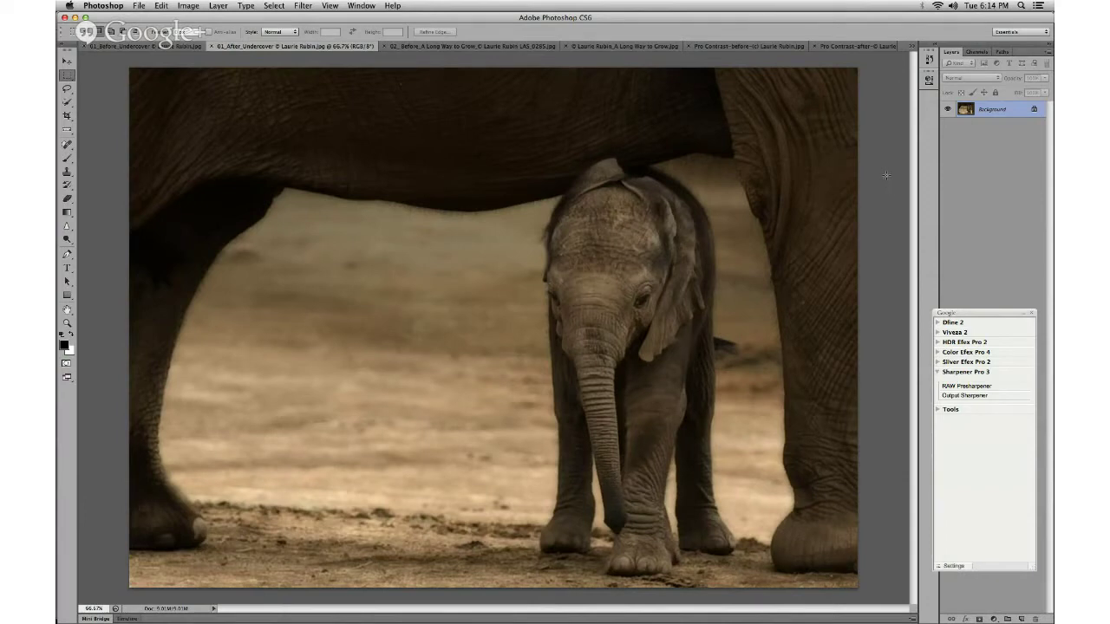
# Show the original 02_Before_A Long Way to Grow flamingo document
pyautogui.click(502, 48)
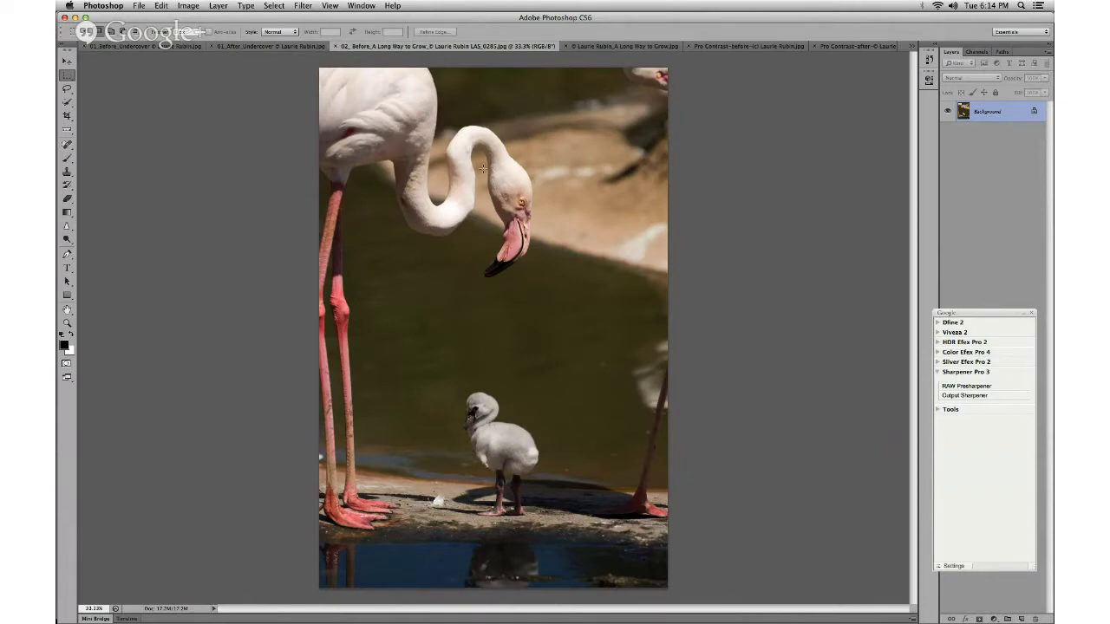
# Compare the edited and original flamingo documents, ending on the edited A Long Way to Grow
pyautogui.click(650, 47)
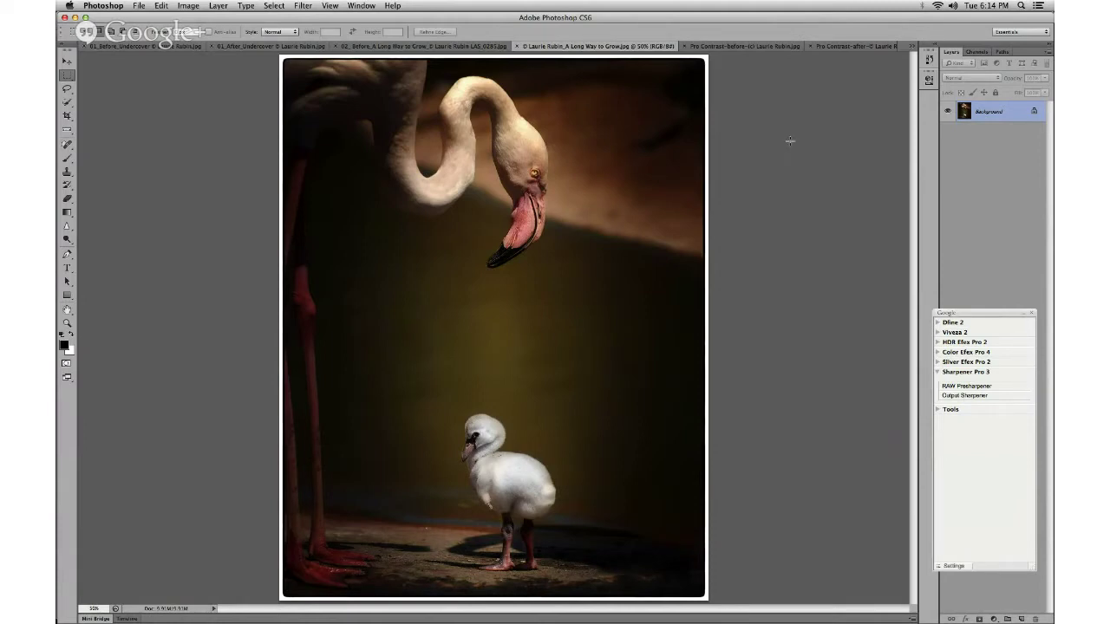
pyautogui.click(467, 48)
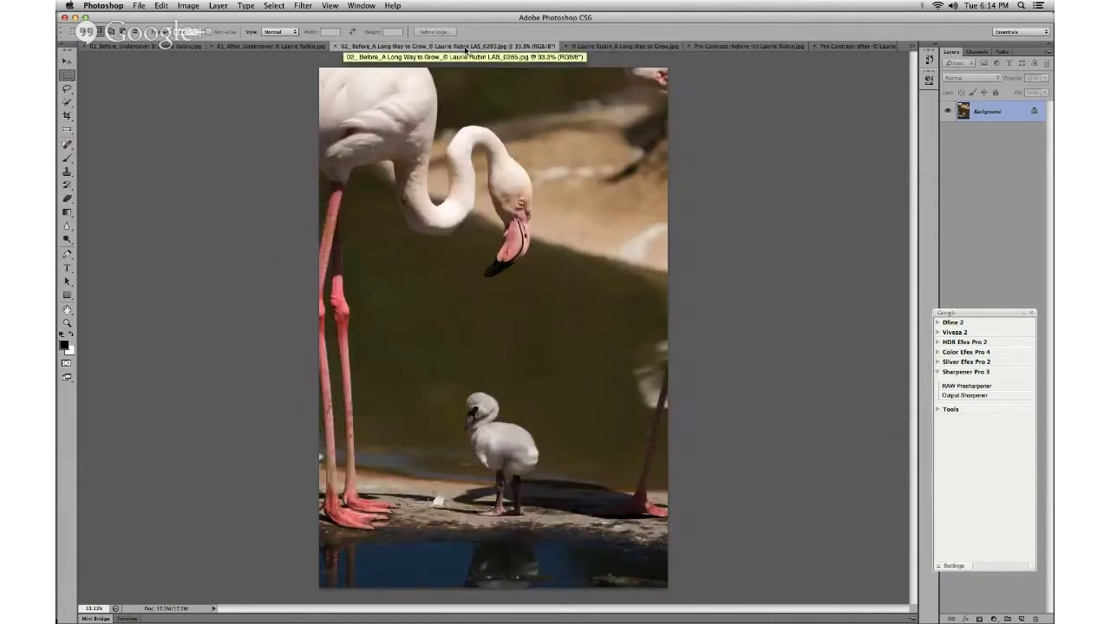
pyautogui.click(618, 47)
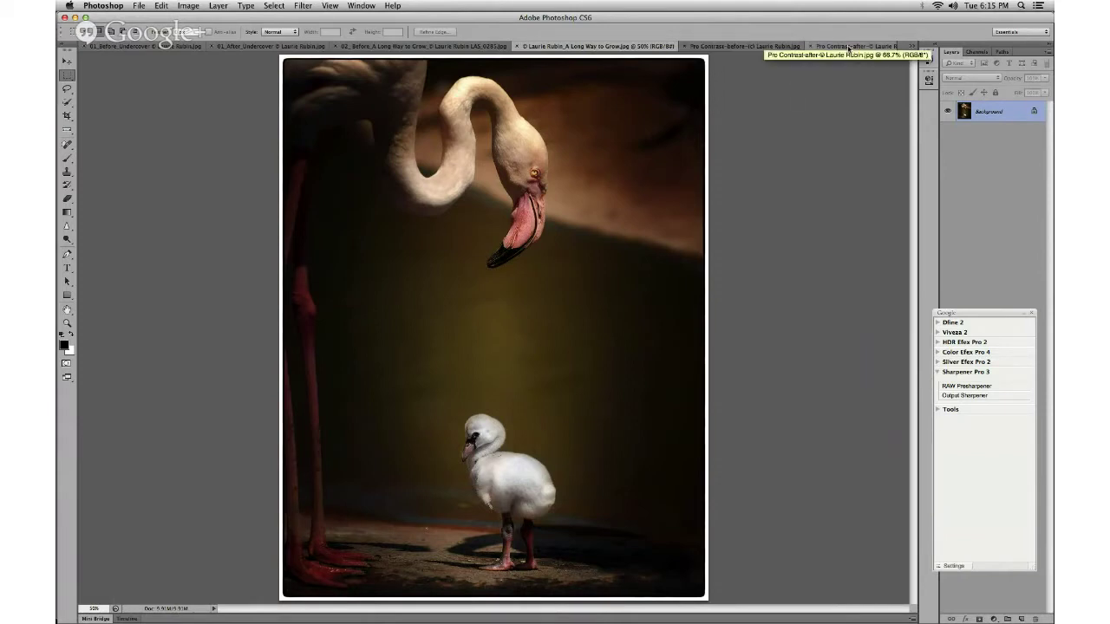
pyautogui.click(849, 47)
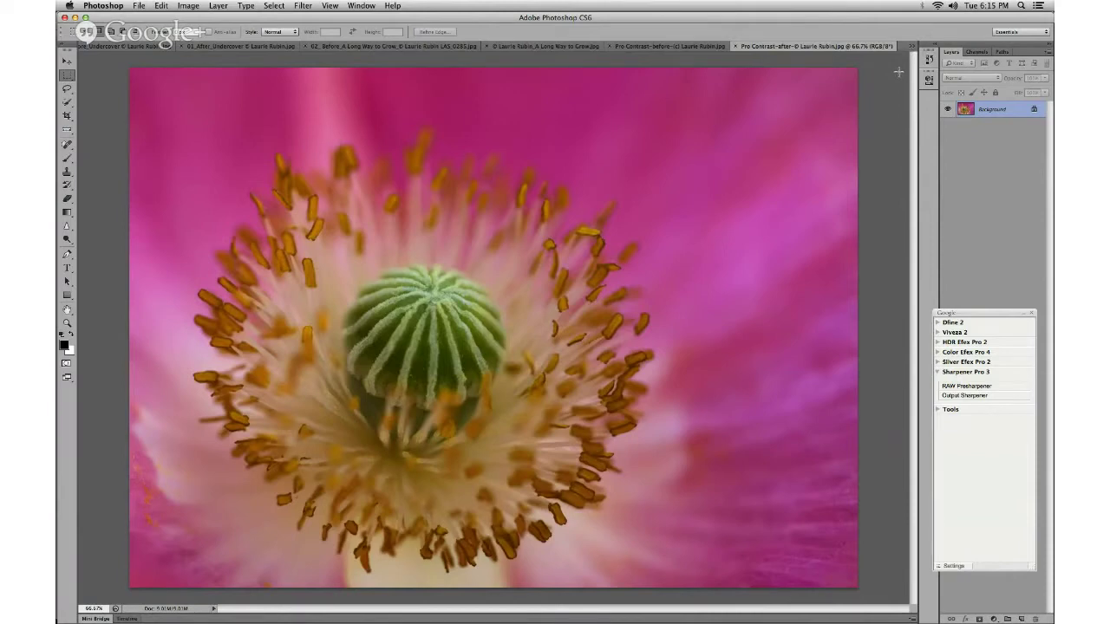
pyautogui.click(668, 47)
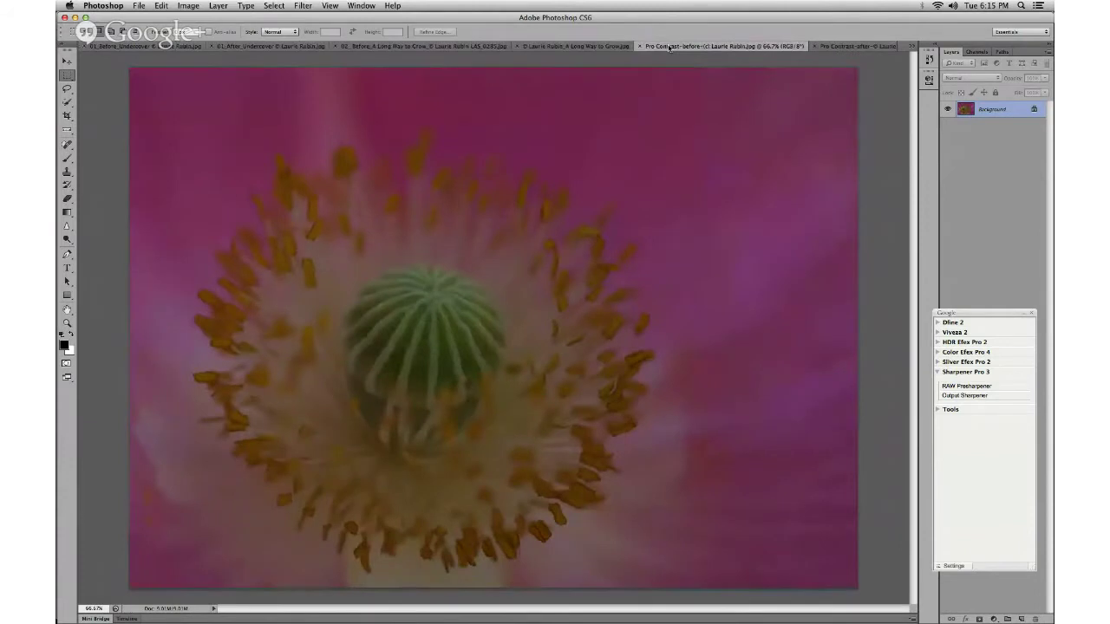
pyautogui.click(869, 46)
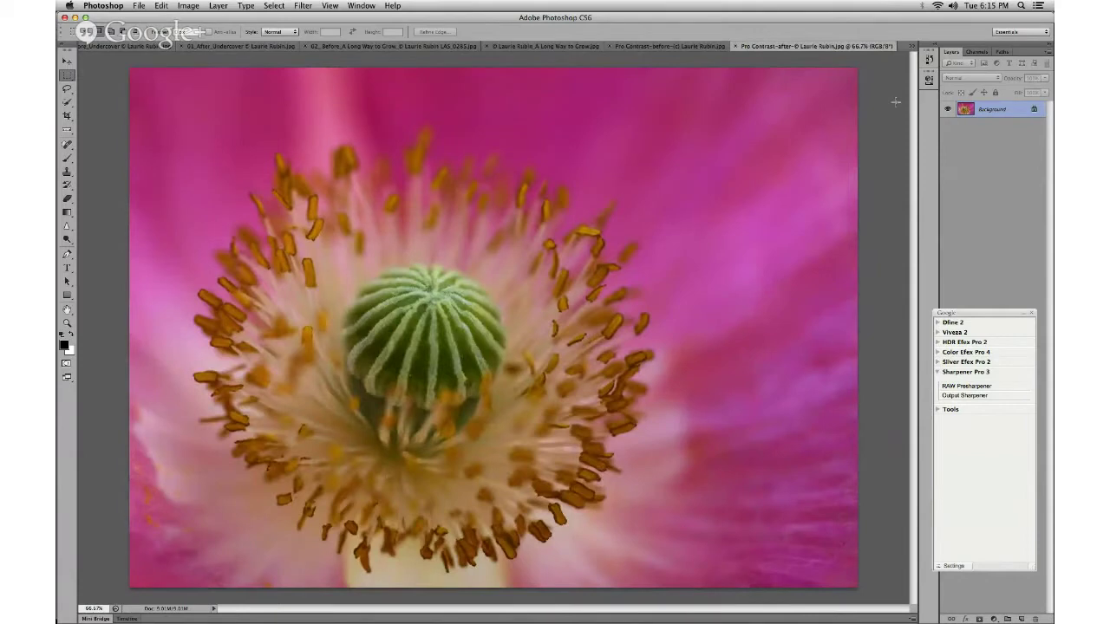
pyautogui.click(913, 46)
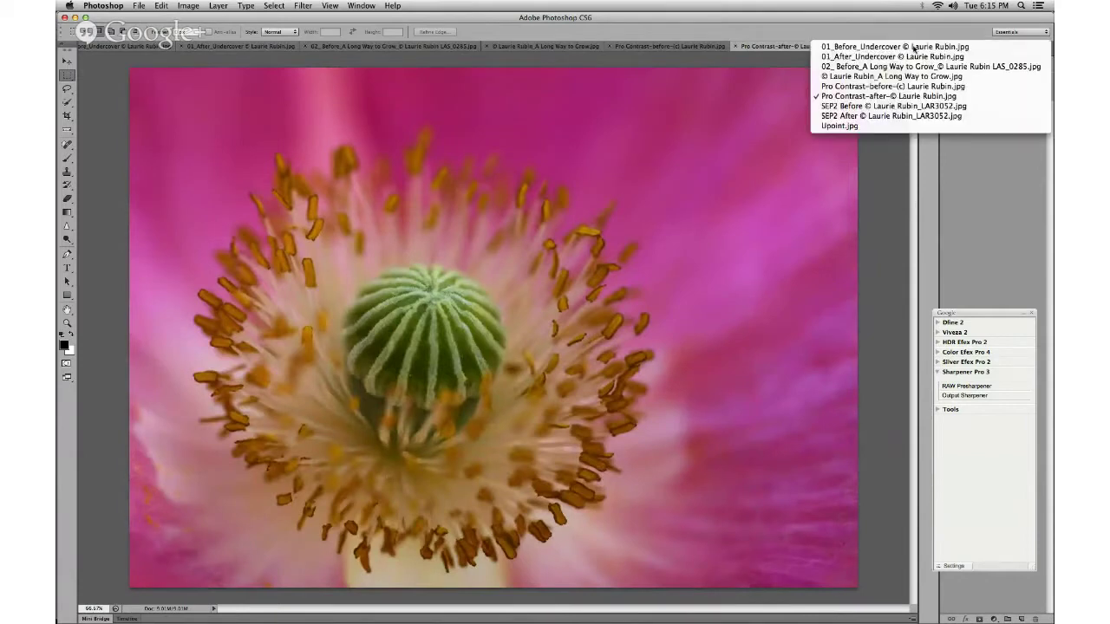
pyautogui.click(915, 39)
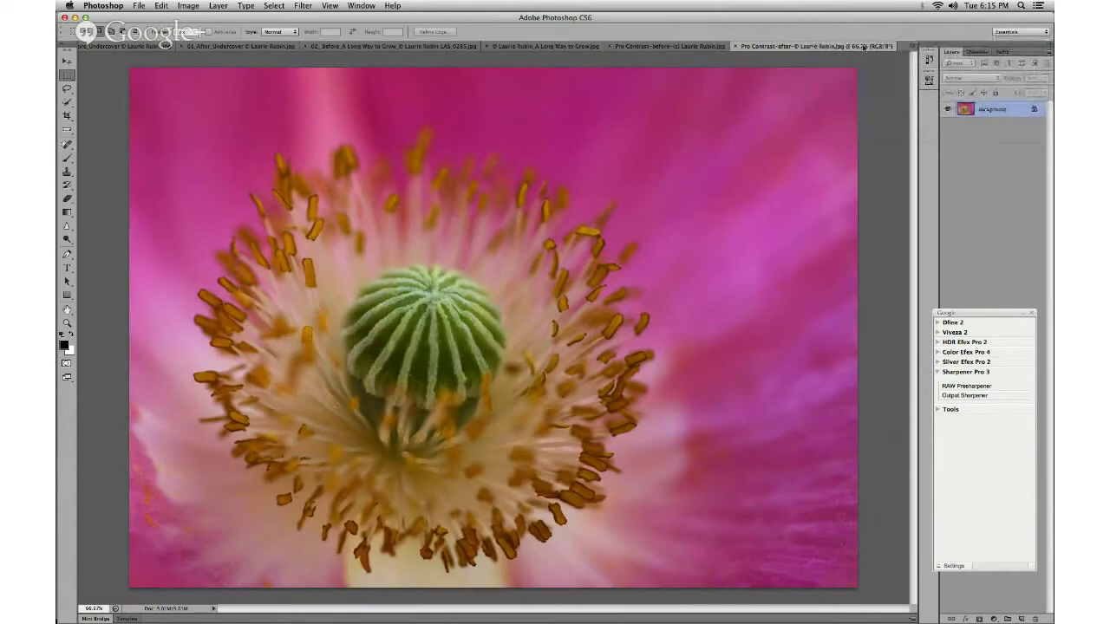
pyautogui.click(701, 46)
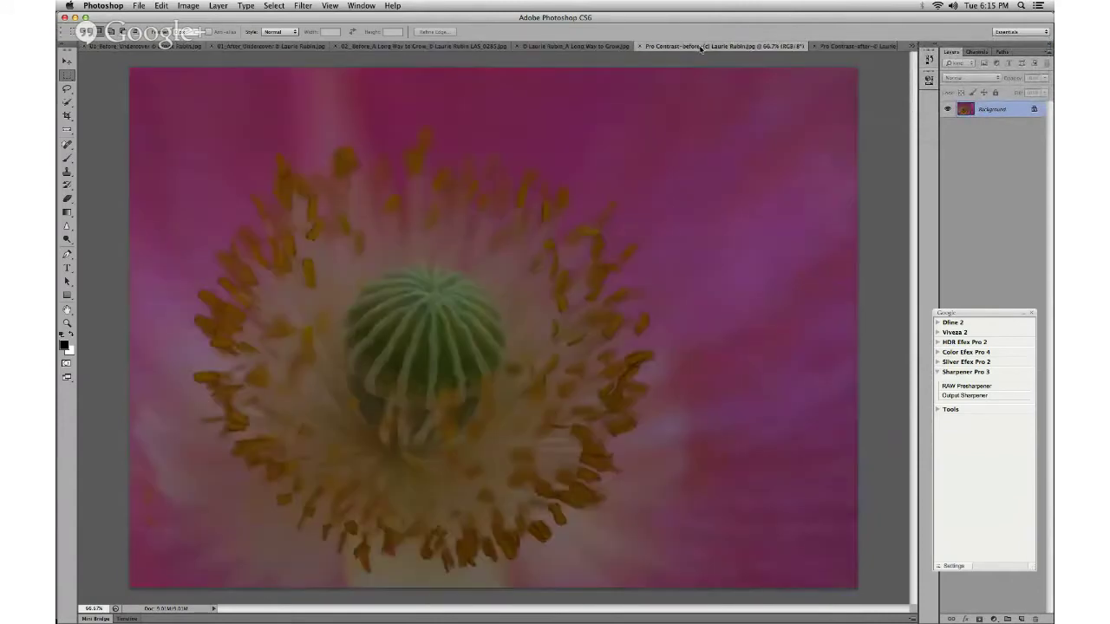
pyautogui.click(833, 46)
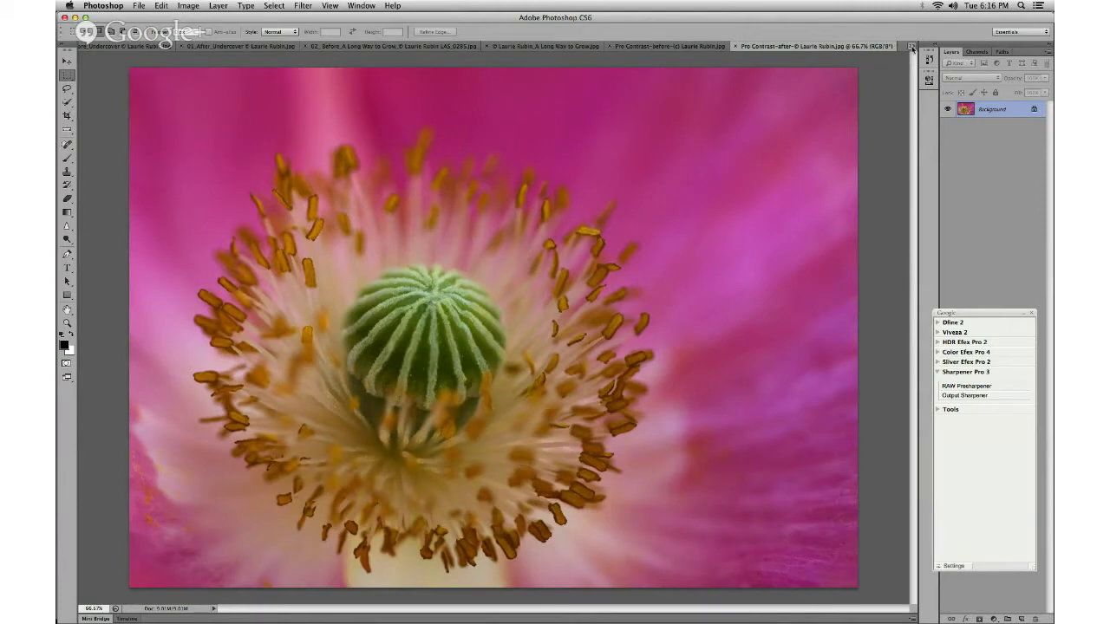
pyautogui.click(912, 47)
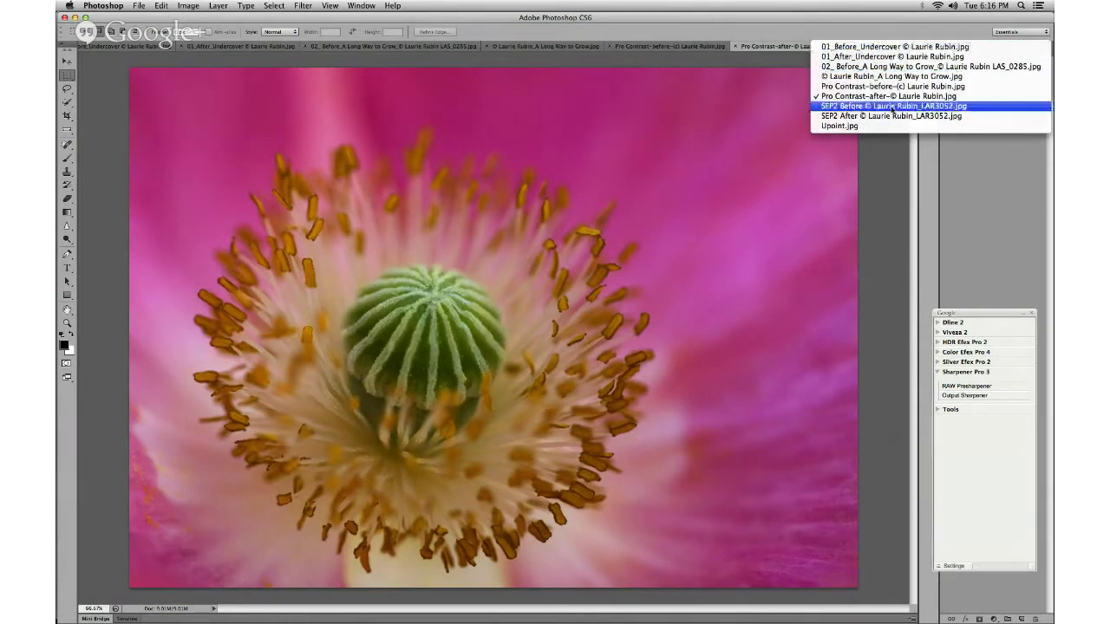
pyautogui.click(881, 29)
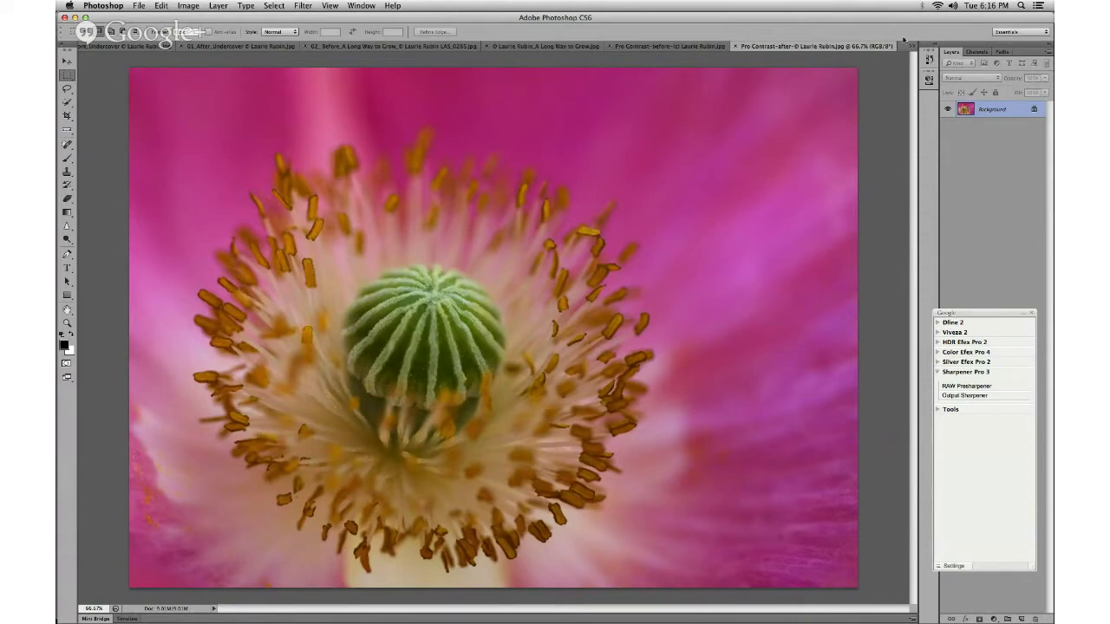
pyautogui.click(911, 46)
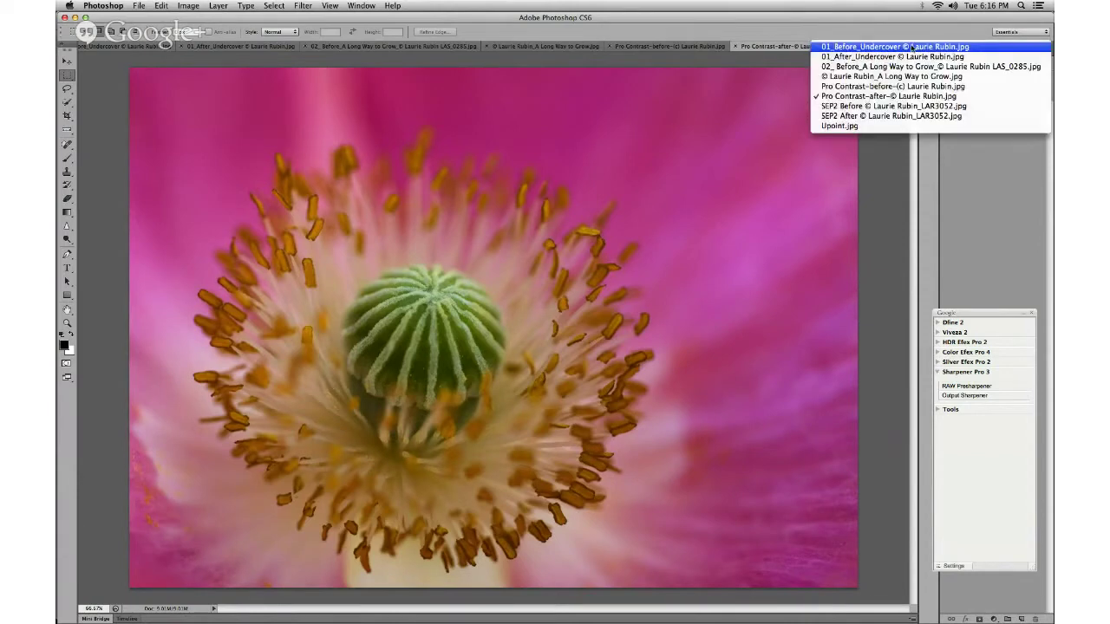
# View the colour SEP2 Before image, then switch to the black-and-white SEP2 After buffalo
pyautogui.click(895, 106)
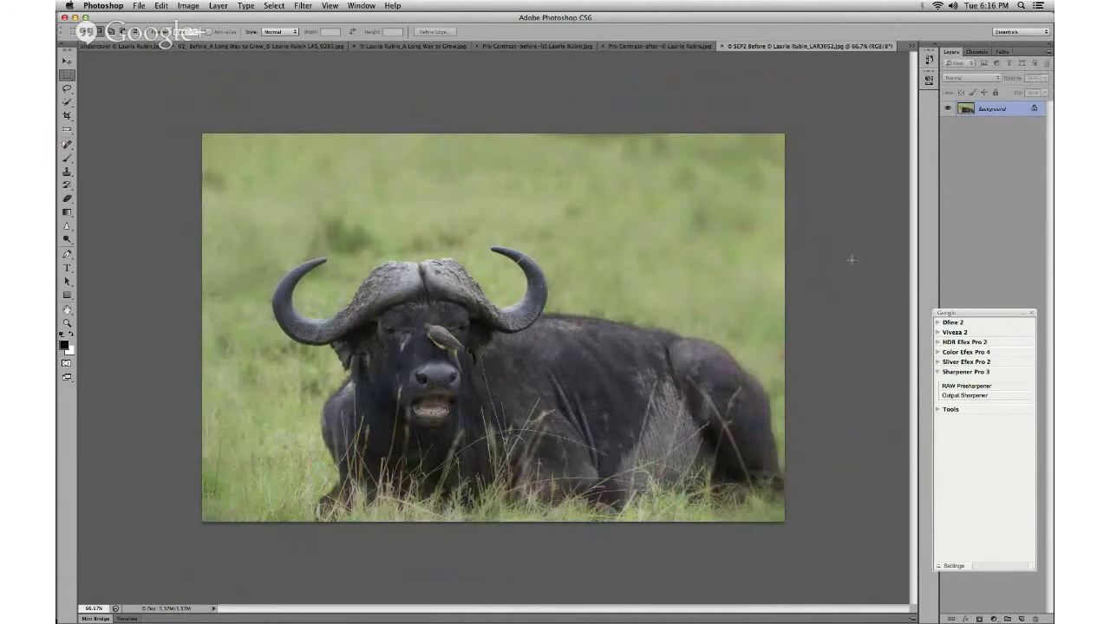
pyautogui.click(911, 45)
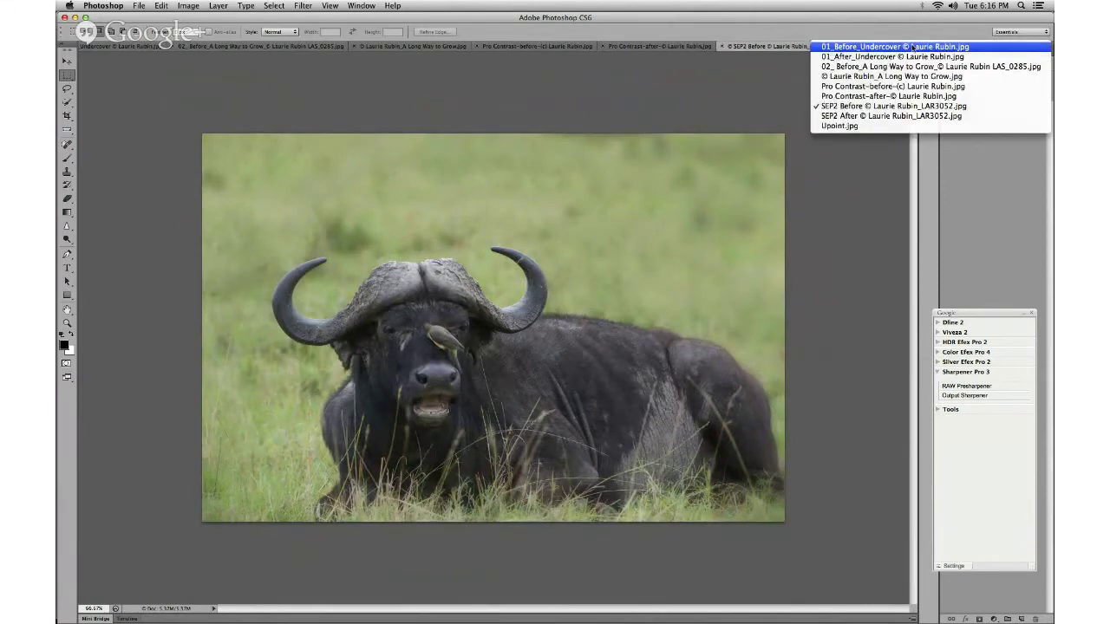
pyautogui.click(885, 117)
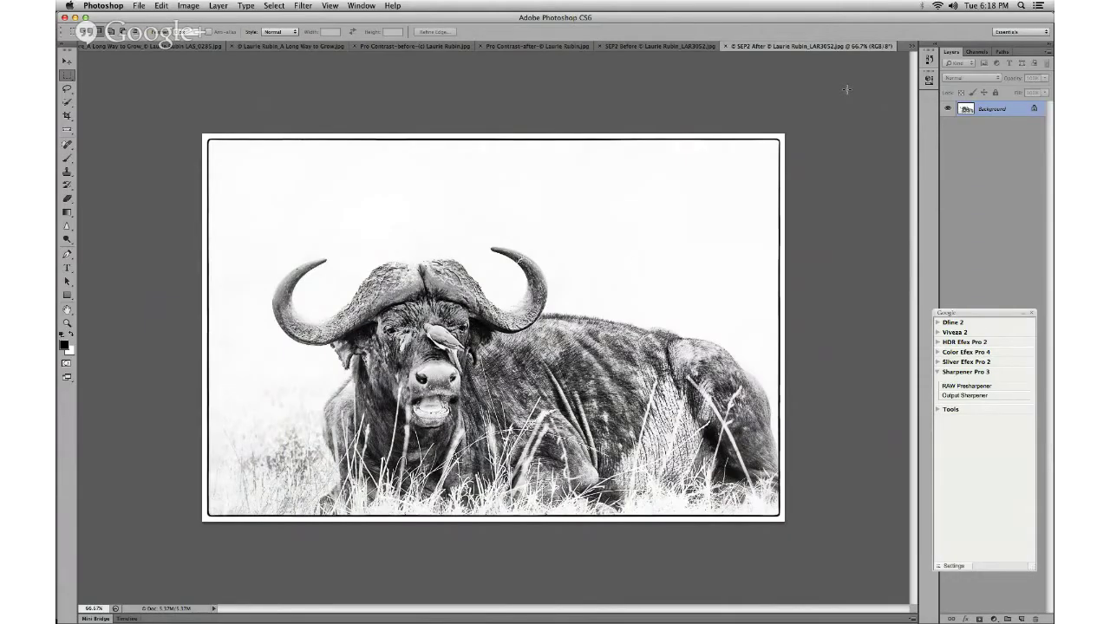
# Switch to the Upoint.jpg diagram from the tab overflow list, then briefly visit Finder
pyautogui.click(912, 48)
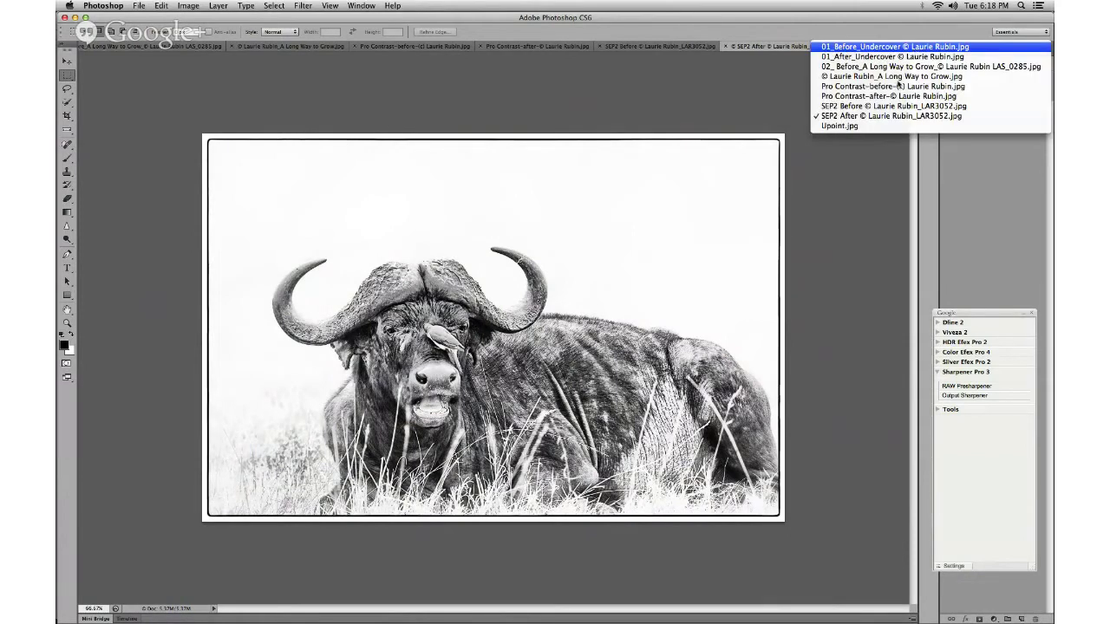
pyautogui.click(880, 128)
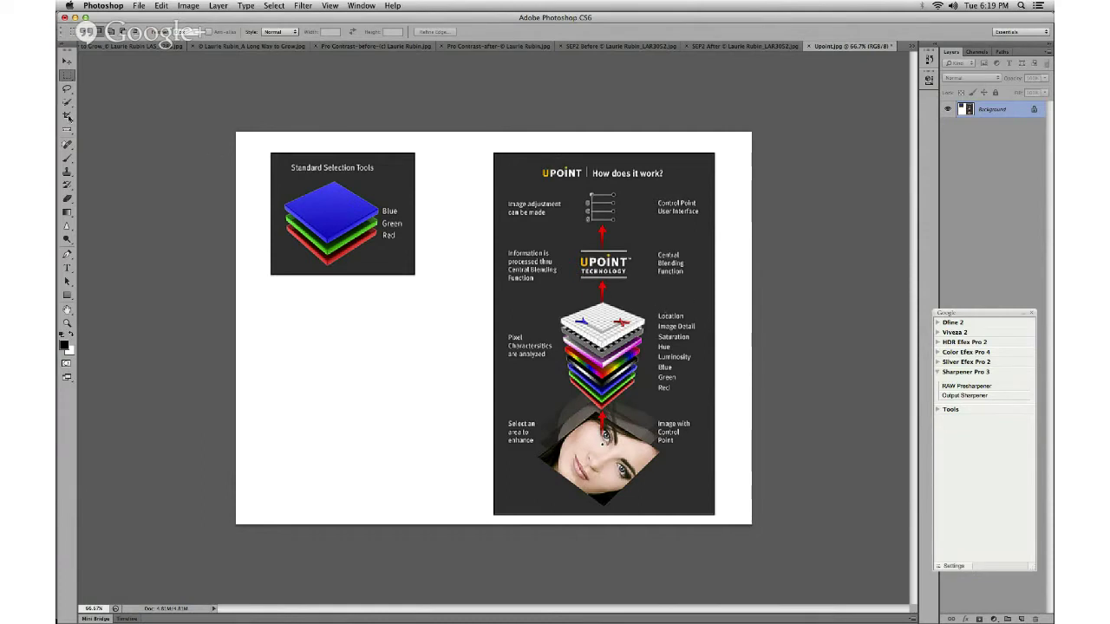
pyautogui.click(73, 45)
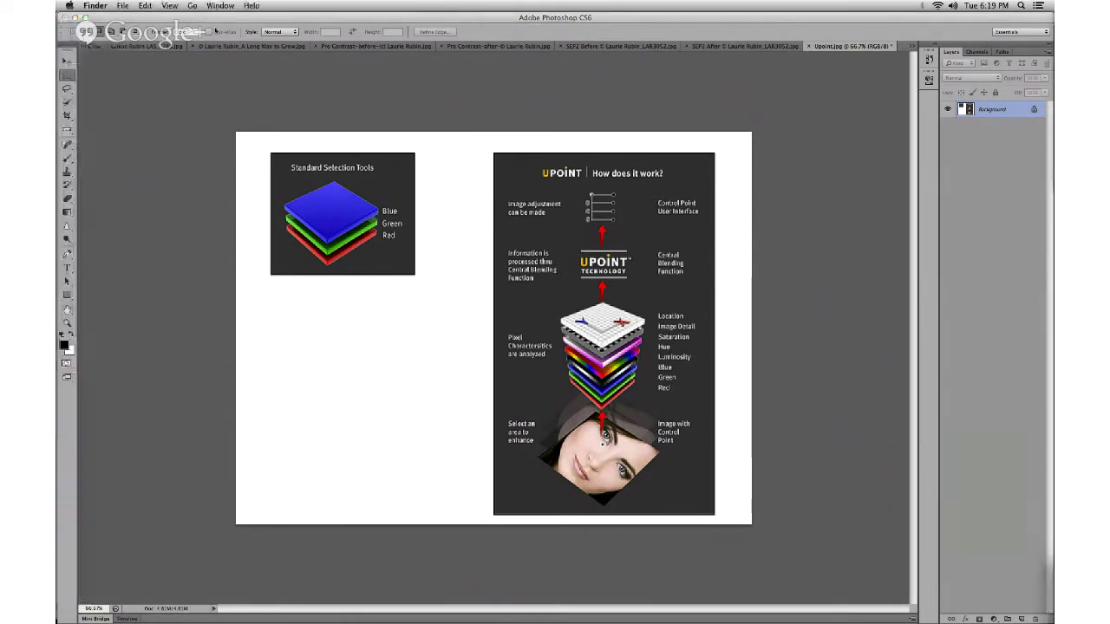
pyautogui.click(123, 7)
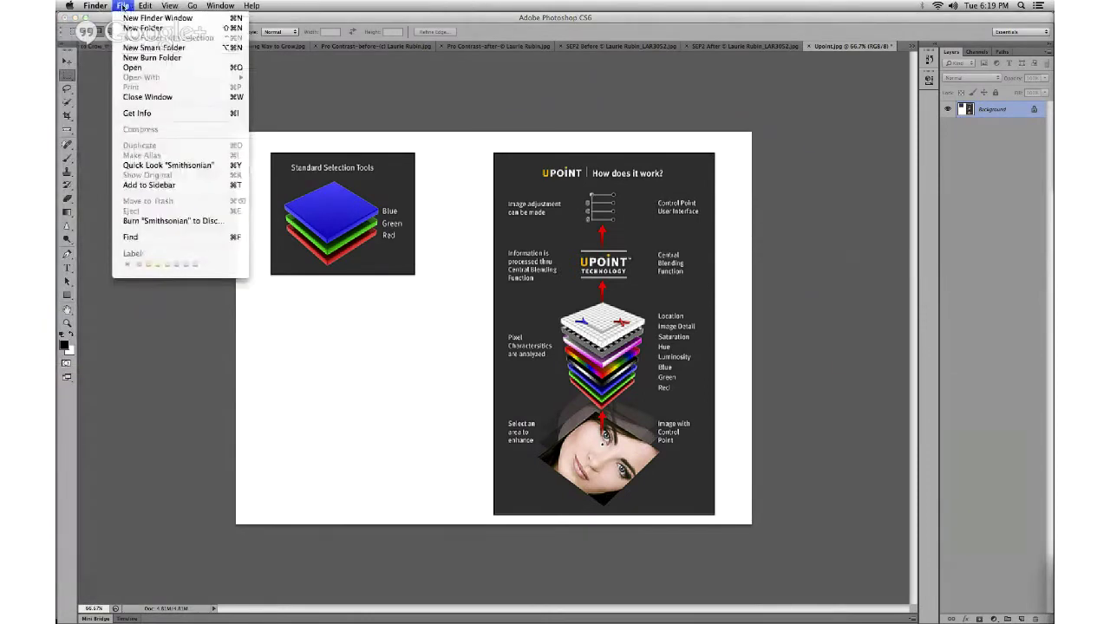
# Open the CEP4 Pro Contrast image from The Photoshop Show_131008 Demo Images folder
pyautogui.click(105, 128)
pyautogui.click(139, 6)
pyautogui.click(138, 6)
pyautogui.click(139, 6)
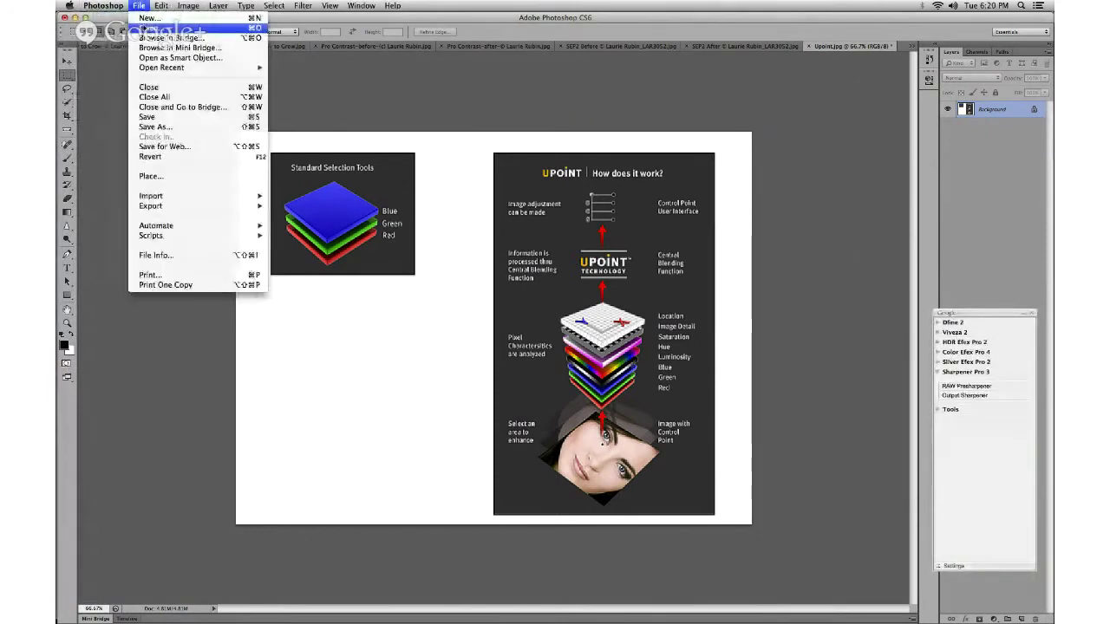
pyautogui.click(160, 28)
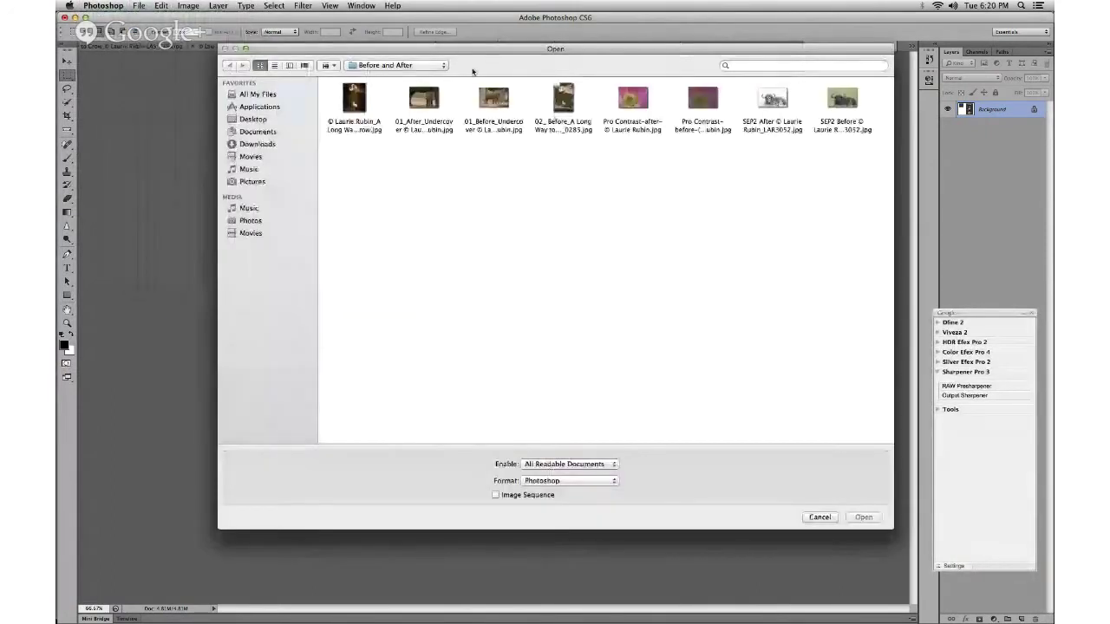
pyautogui.click(381, 66)
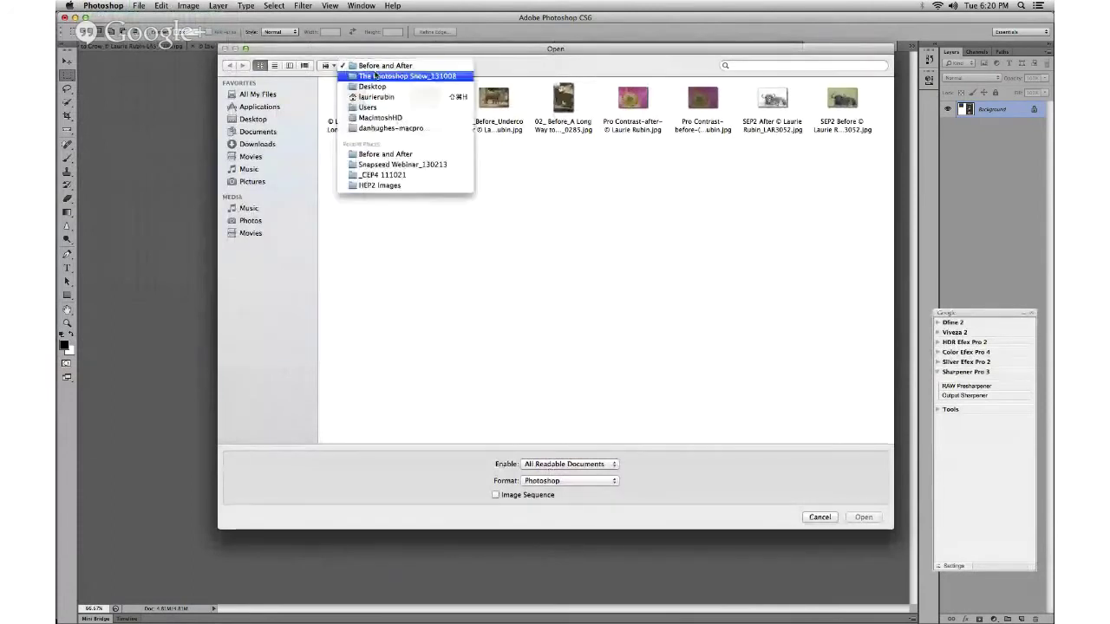
pyautogui.click(375, 77)
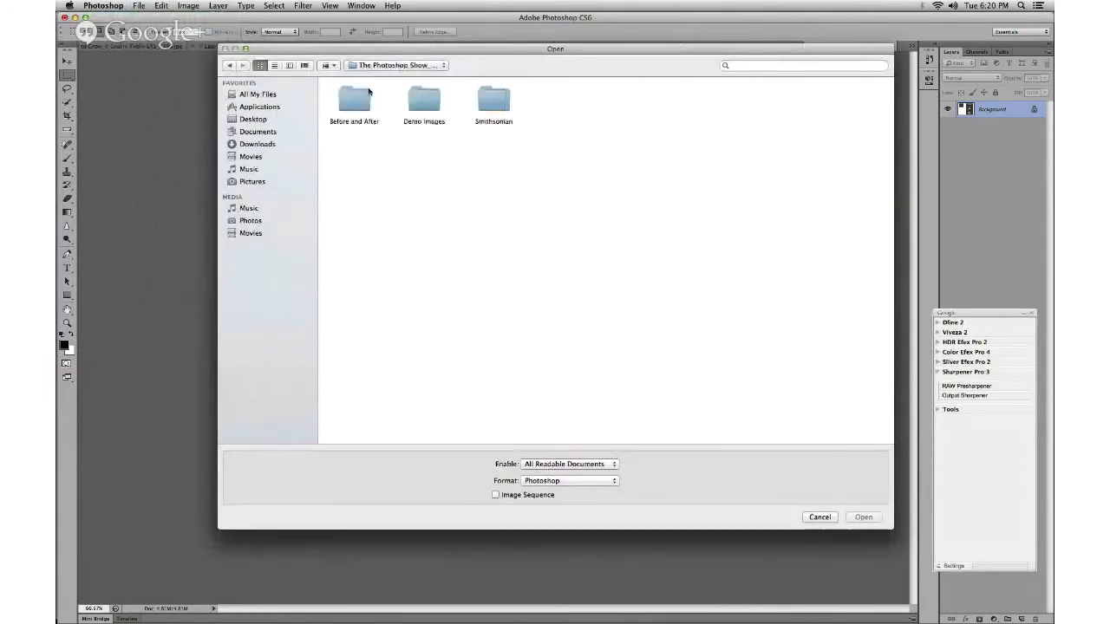
pyautogui.doubleClick(417, 95)
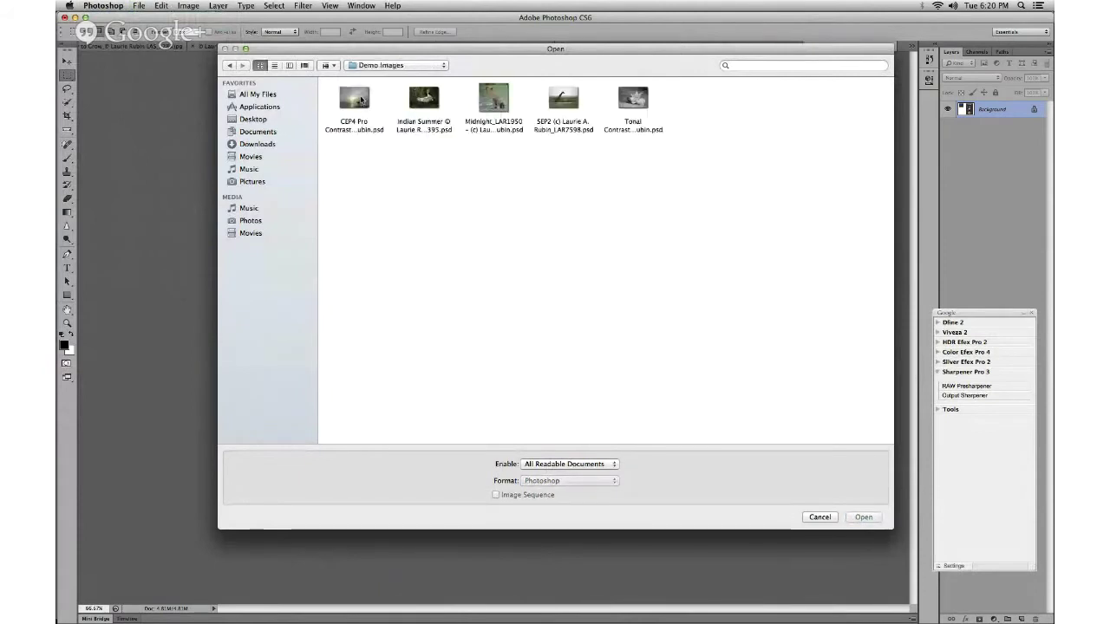
pyautogui.doubleClick(362, 100)
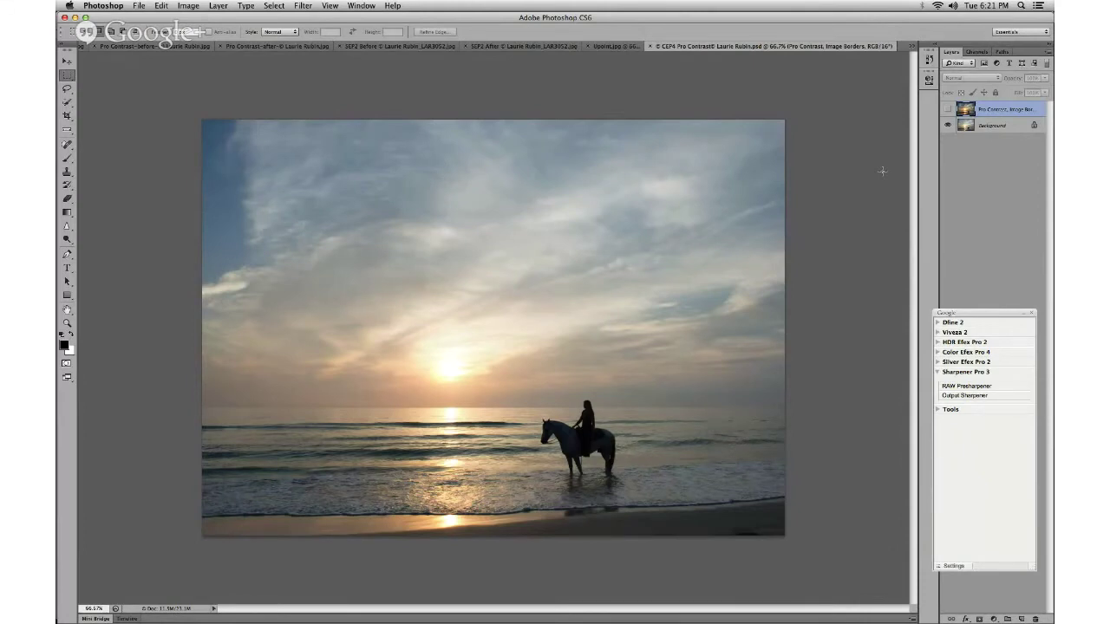
# Show the Pro Contrast, Image Borders layer to compare, then delete it
pyautogui.click(948, 110)
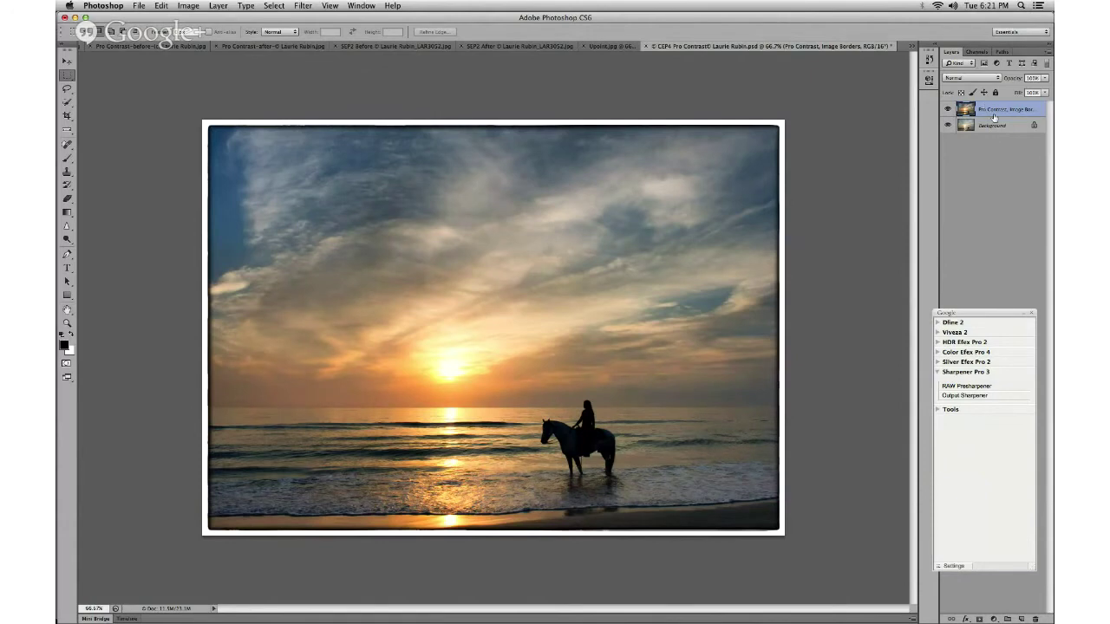
pyautogui.press('BackSpace')
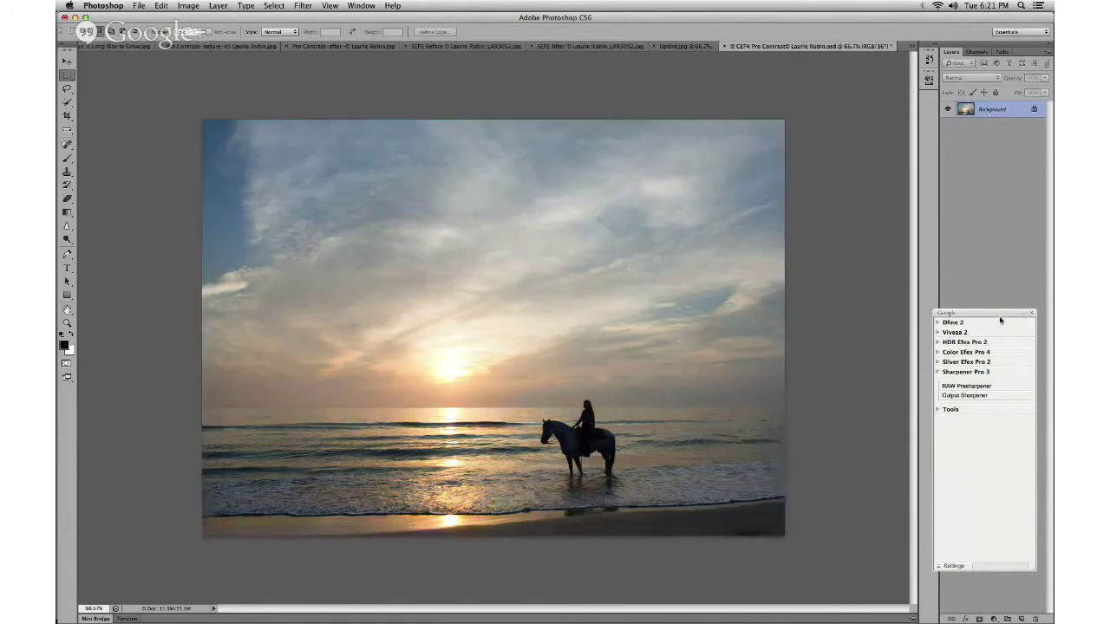
# Move the Nik panel beside the canvas, collapse Sharpener Pro 3 and expand Color Efex Pro 4
pyautogui.moveTo(1000, 320); pyautogui.dragTo(873, 61)
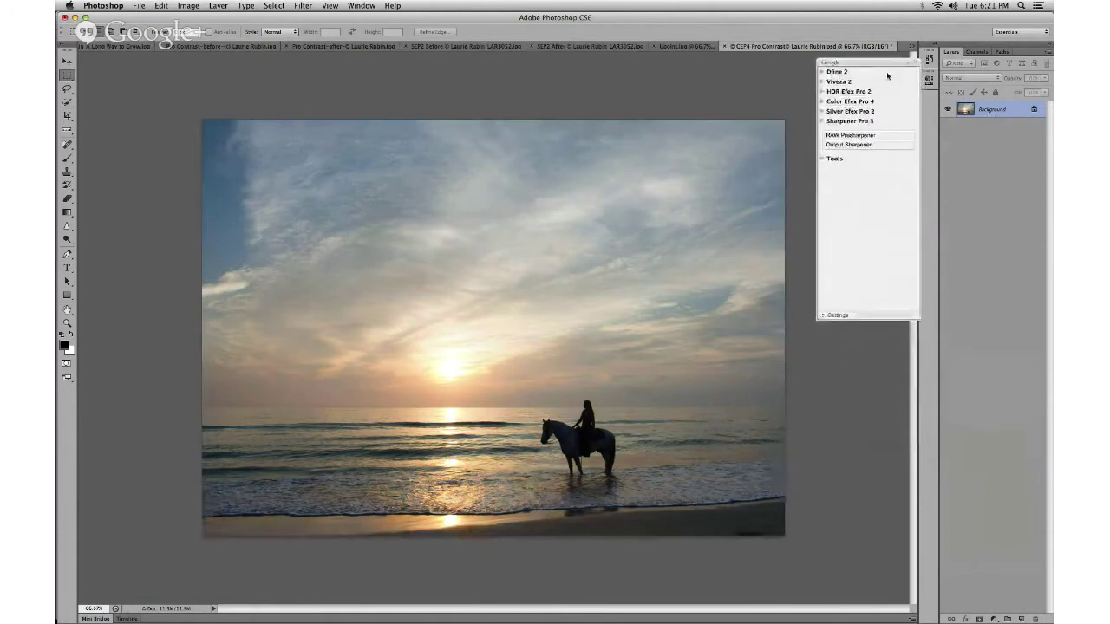
pyautogui.click(821, 120)
pyautogui.moveTo(841, 59); pyautogui.dragTo(825, 60)
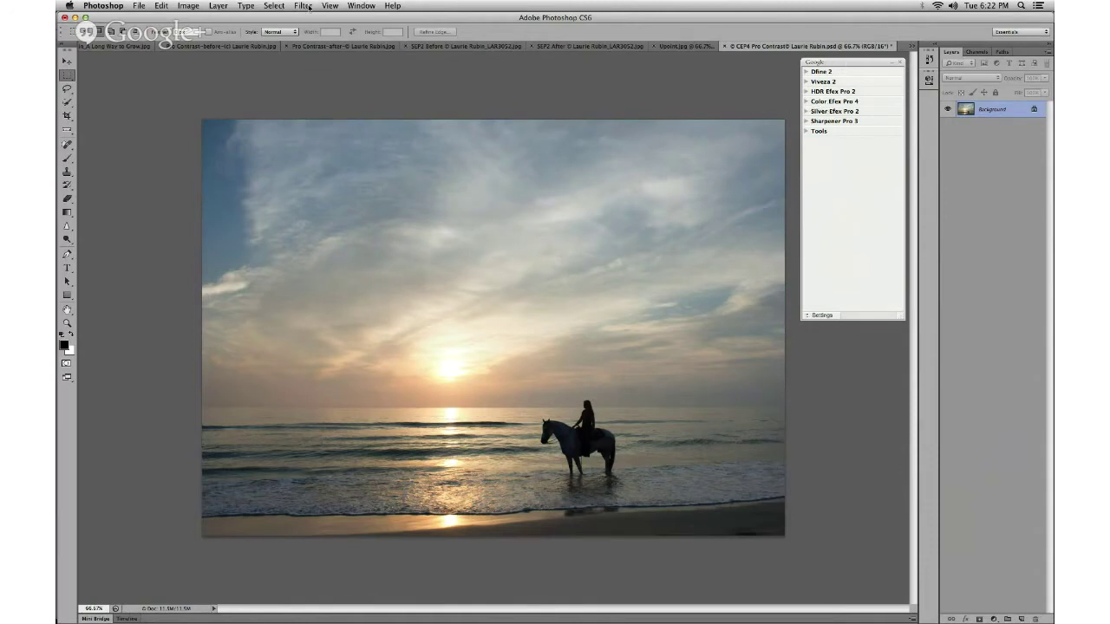
pyautogui.click(305, 7)
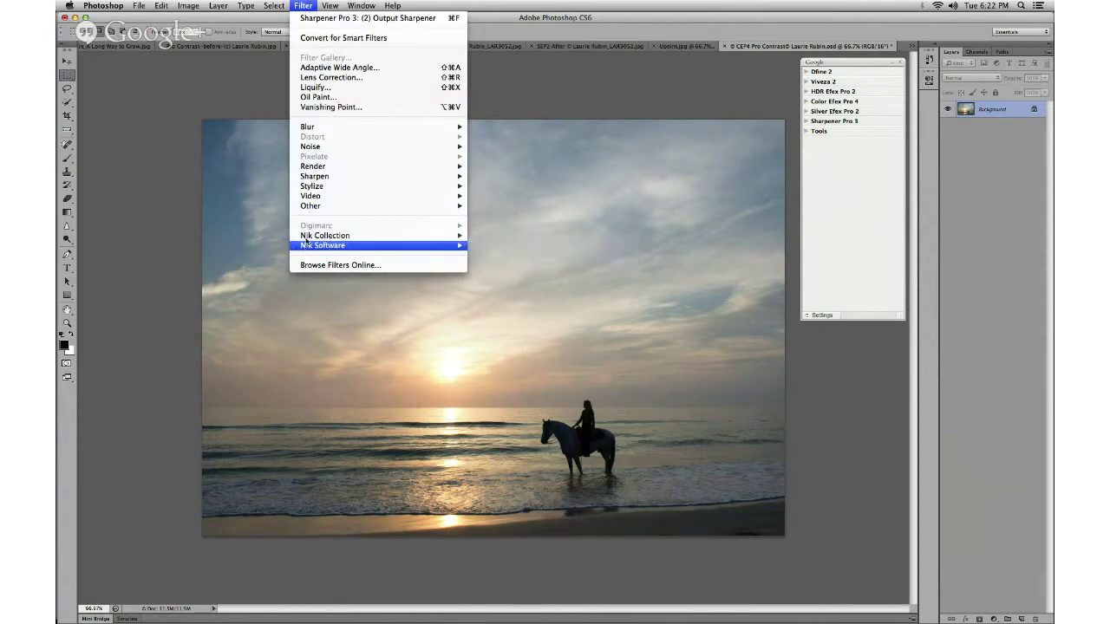
pyautogui.moveTo(309, 236)
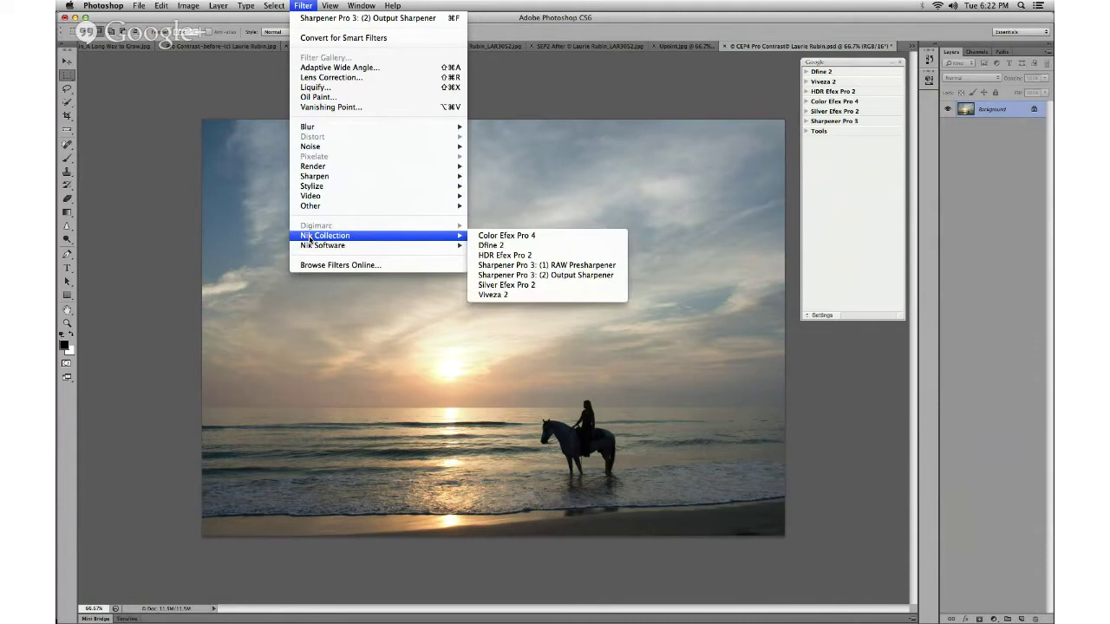
pyautogui.click(304, 6)
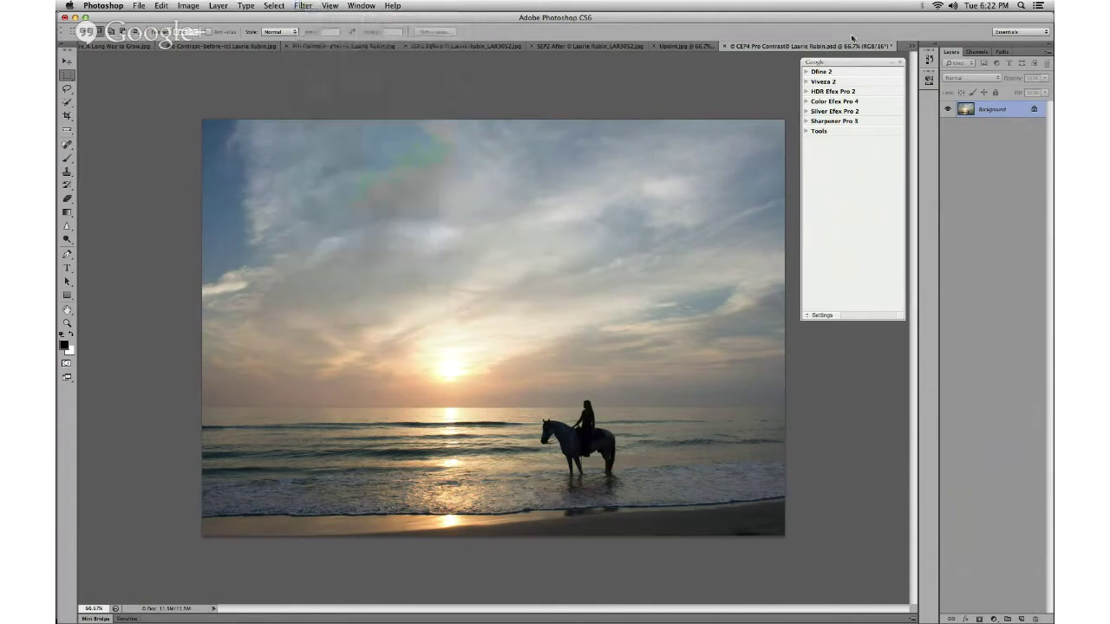
pyautogui.click(807, 102)
# Launch Color Efex Pro 4 on the horse-rider photo and scroll through its filter list
pyautogui.click(824, 116)
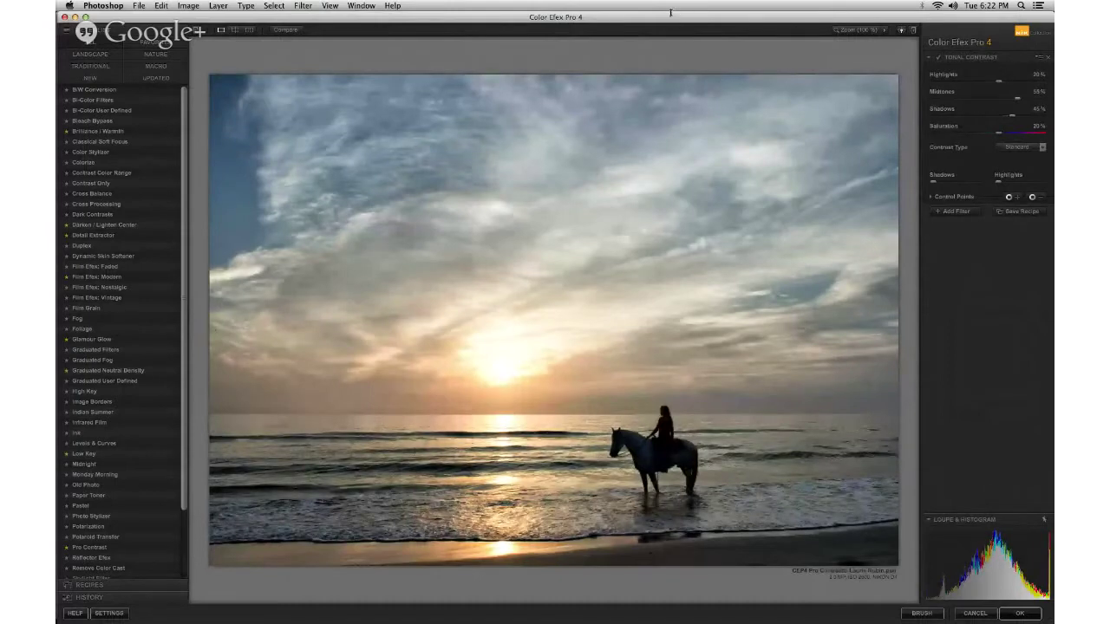
pyautogui.moveTo(671, 17)
pyautogui.mouseDown()
pyautogui.moveTo(685, 315)
pyautogui.moveTo(805, 342)
pyautogui.moveTo(711, 320)
pyautogui.moveTo(716, 260)
pyautogui.moveTo(668, 54)
pyautogui.moveTo(672, 18)
pyautogui.mouseUp()
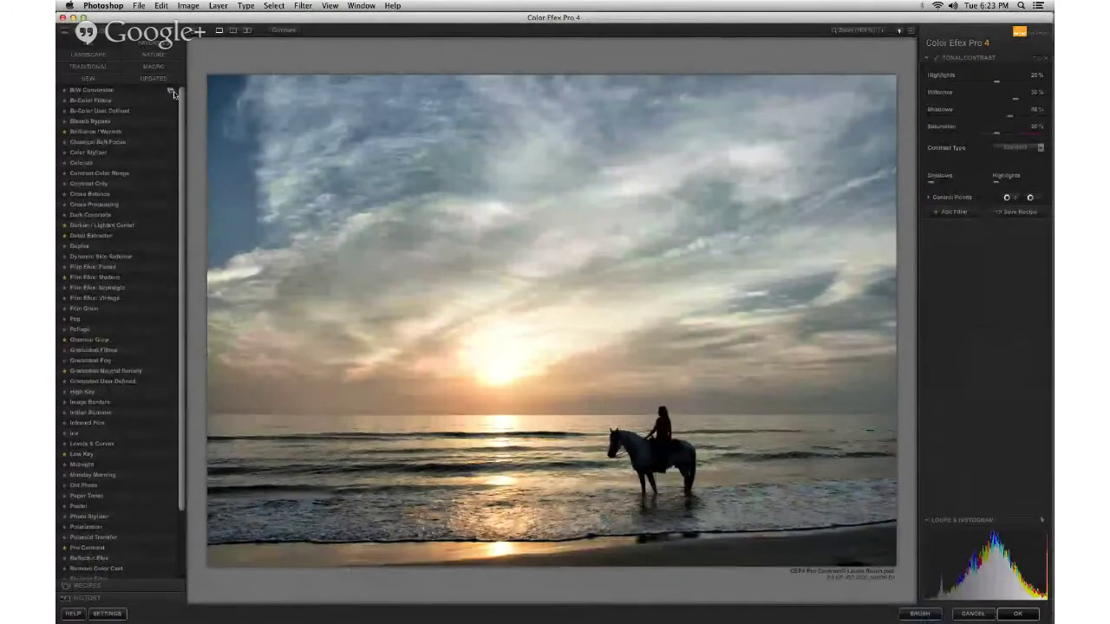
pyautogui.moveTo(182, 111); pyautogui.dragTo(183, 227)
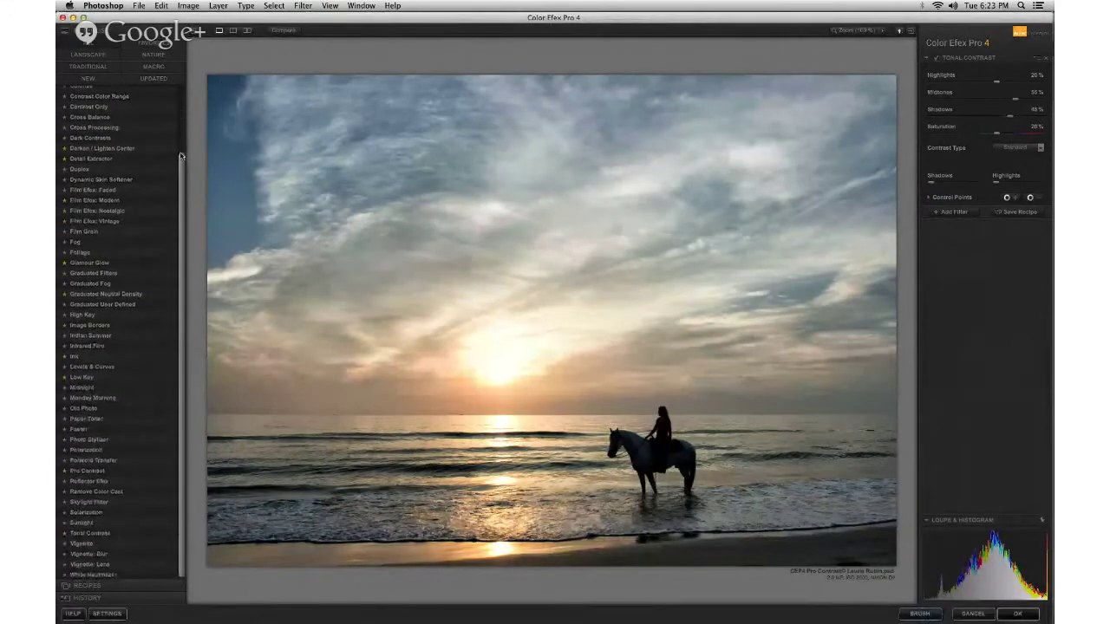
pyautogui.moveTo(181, 156); pyautogui.dragTo(196, 80)
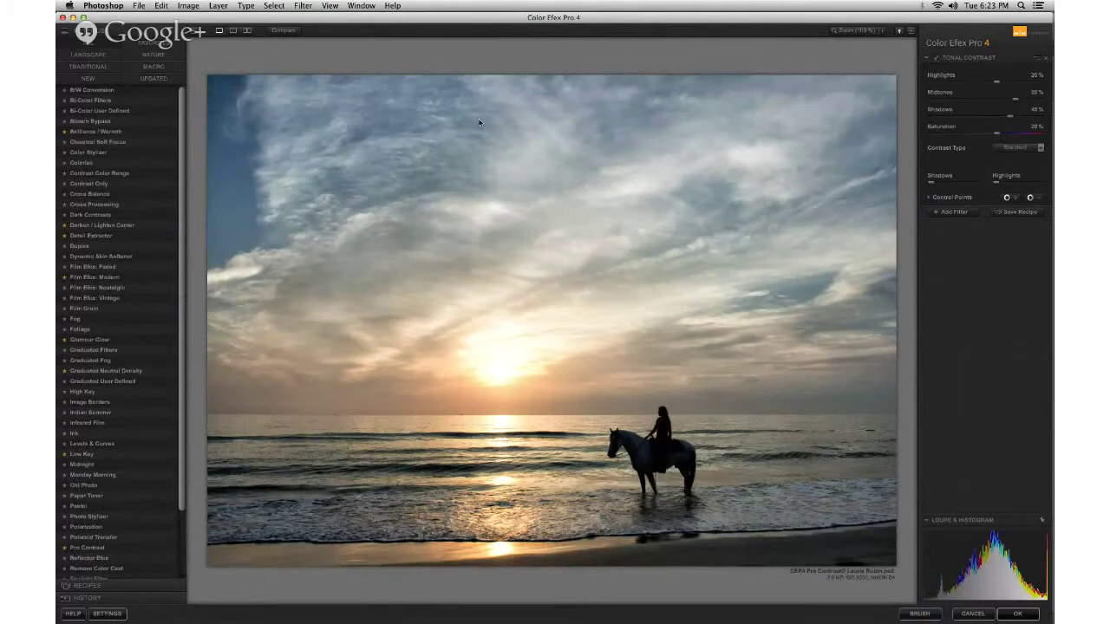
# Apply Brilliance / Warmth, testing Saturation high and at -100% before settling near -1%
pyautogui.click(112, 132)
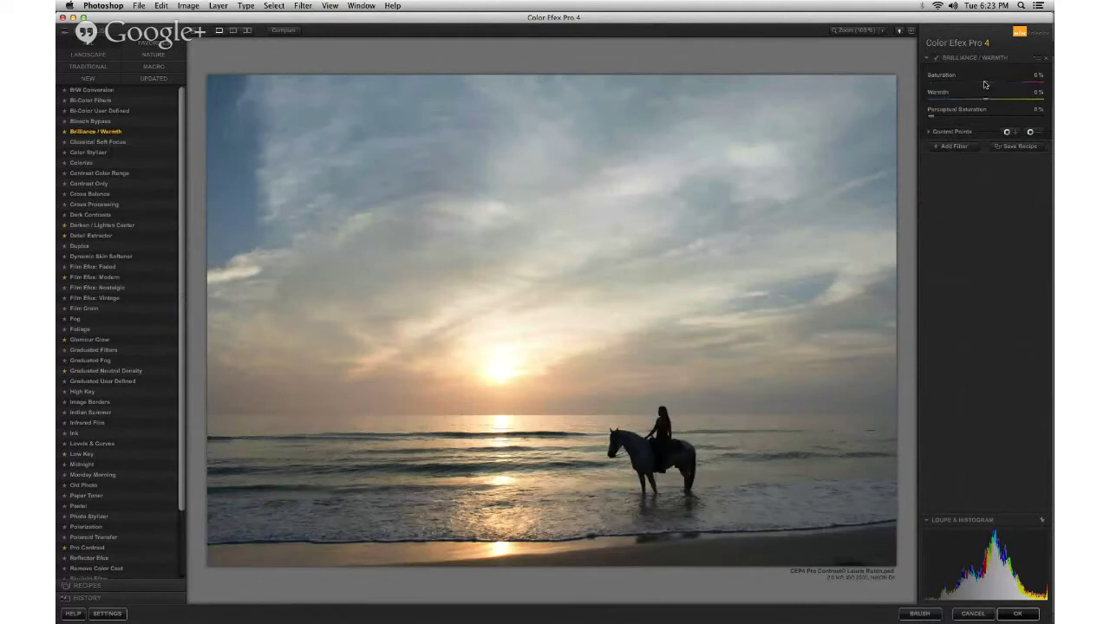
pyautogui.moveTo(985, 84); pyautogui.dragTo(1051, 85)
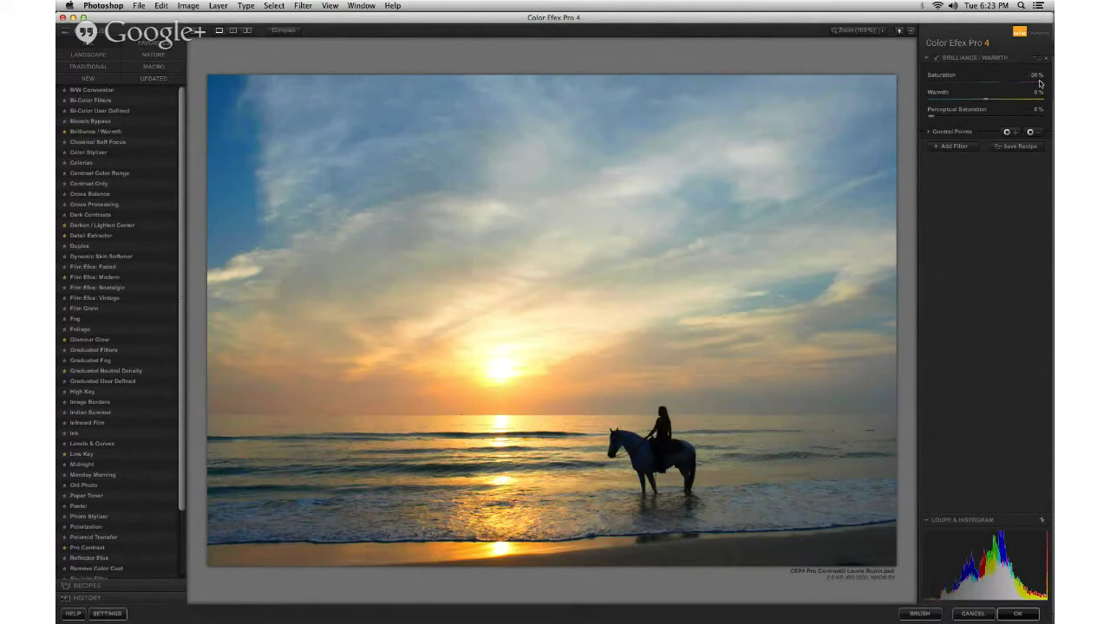
pyautogui.moveTo(1034, 87); pyautogui.dragTo(915, 91)
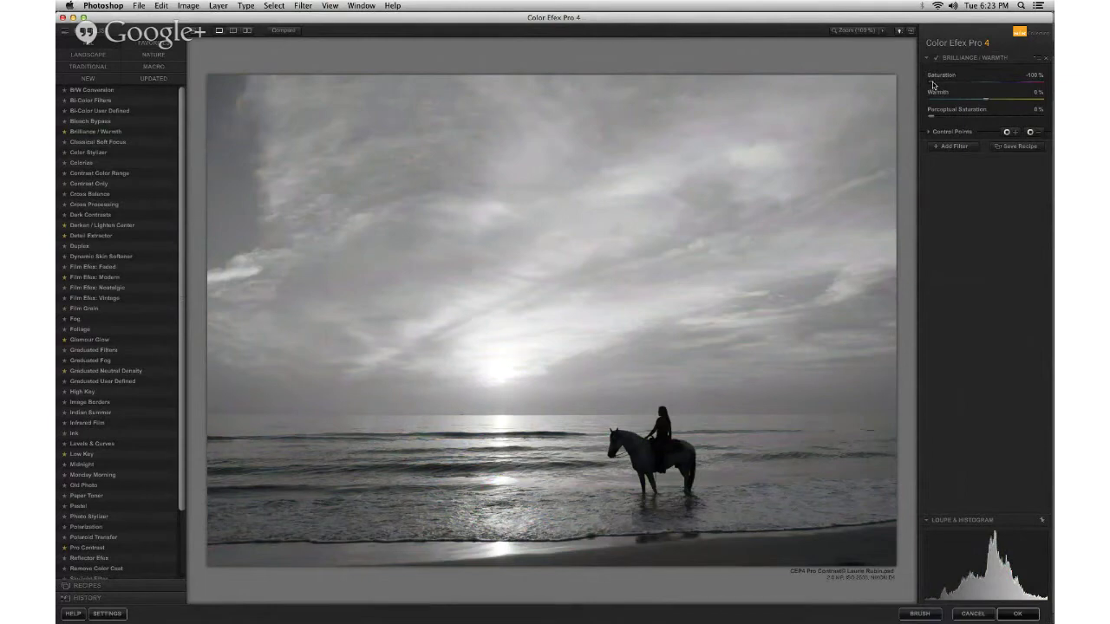
pyautogui.moveTo(932, 82); pyautogui.dragTo(984, 81)
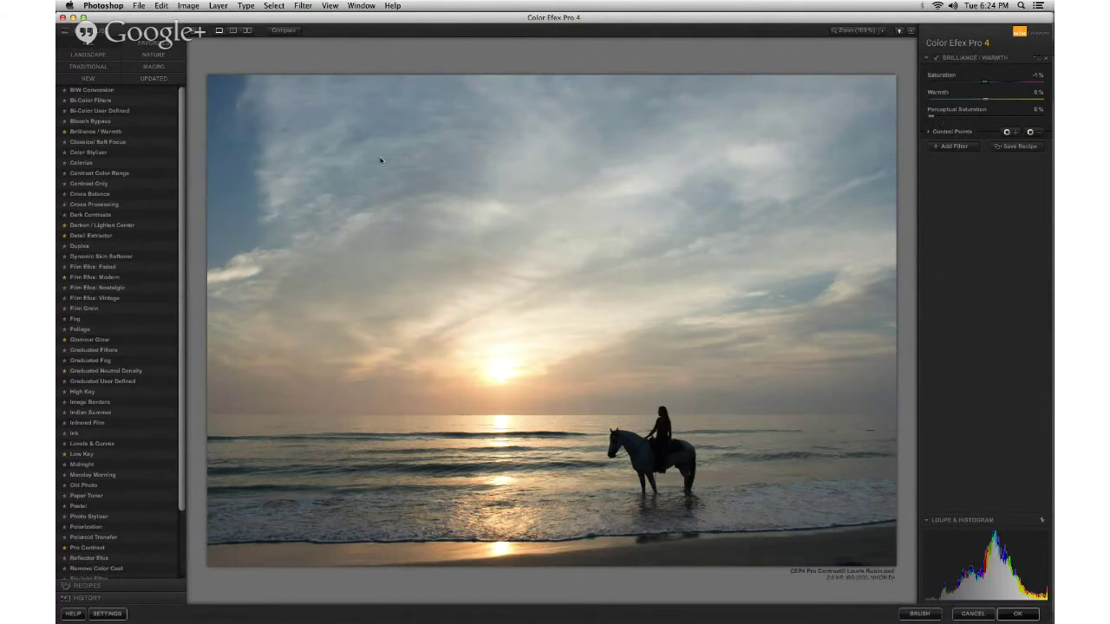
# Try Contrast Color Range, then apply Cross Processing with the L02 method
pyautogui.click(88, 174)
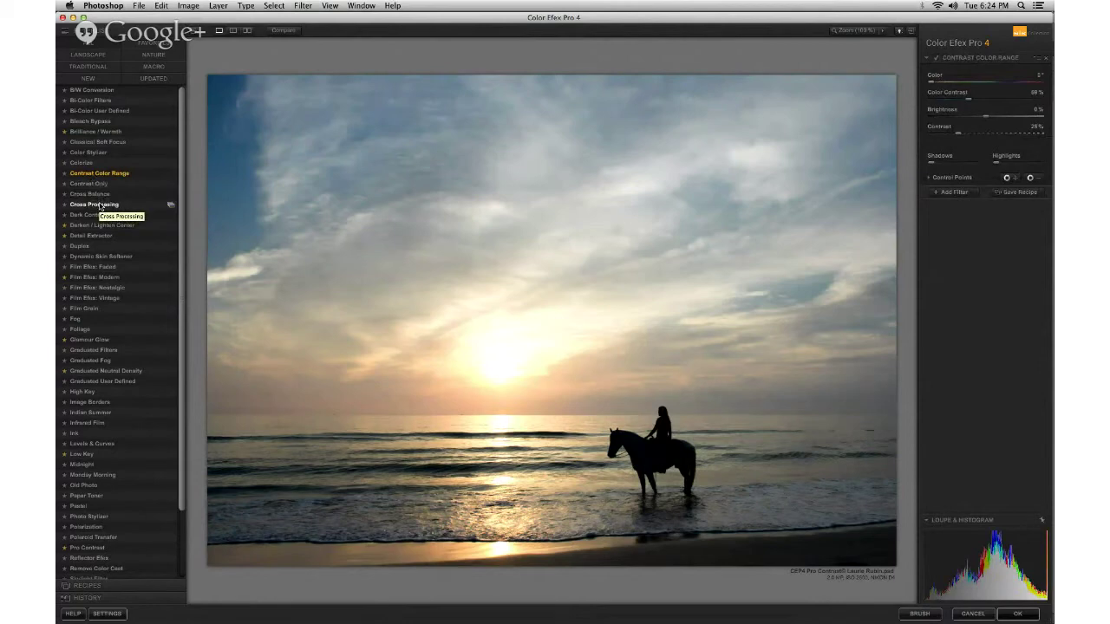
pyautogui.click(101, 205)
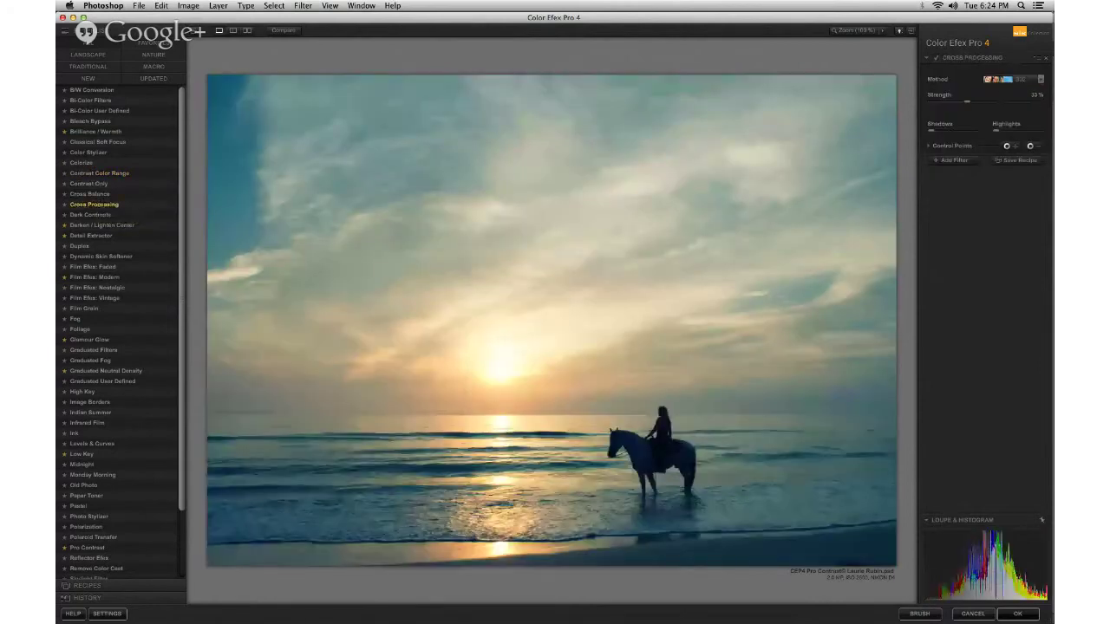
pyautogui.click(1040, 80)
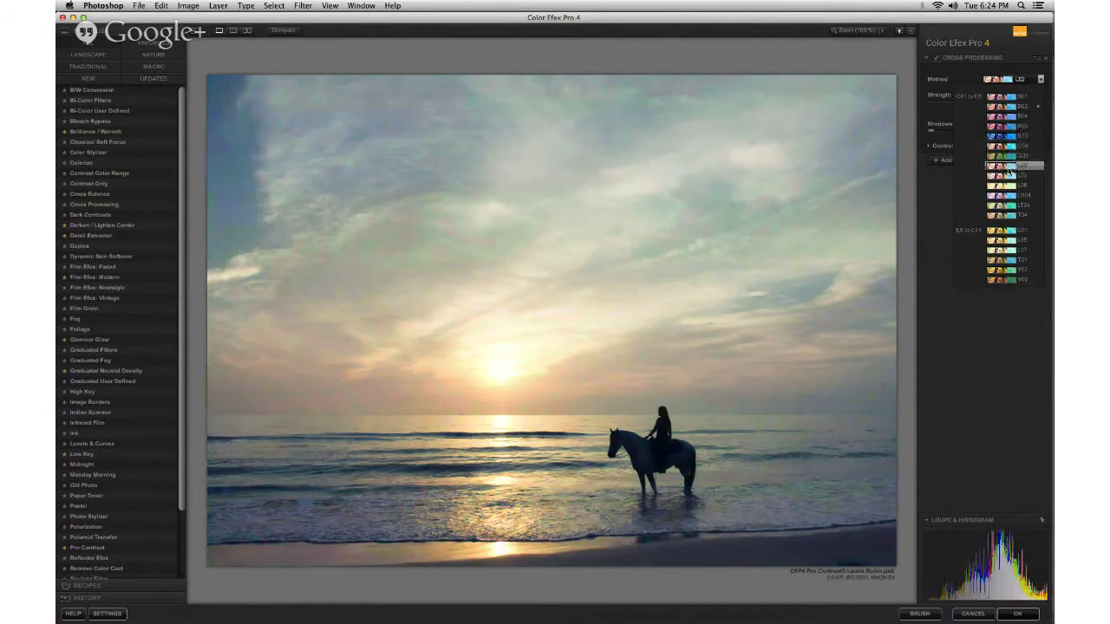
pyautogui.click(1009, 171)
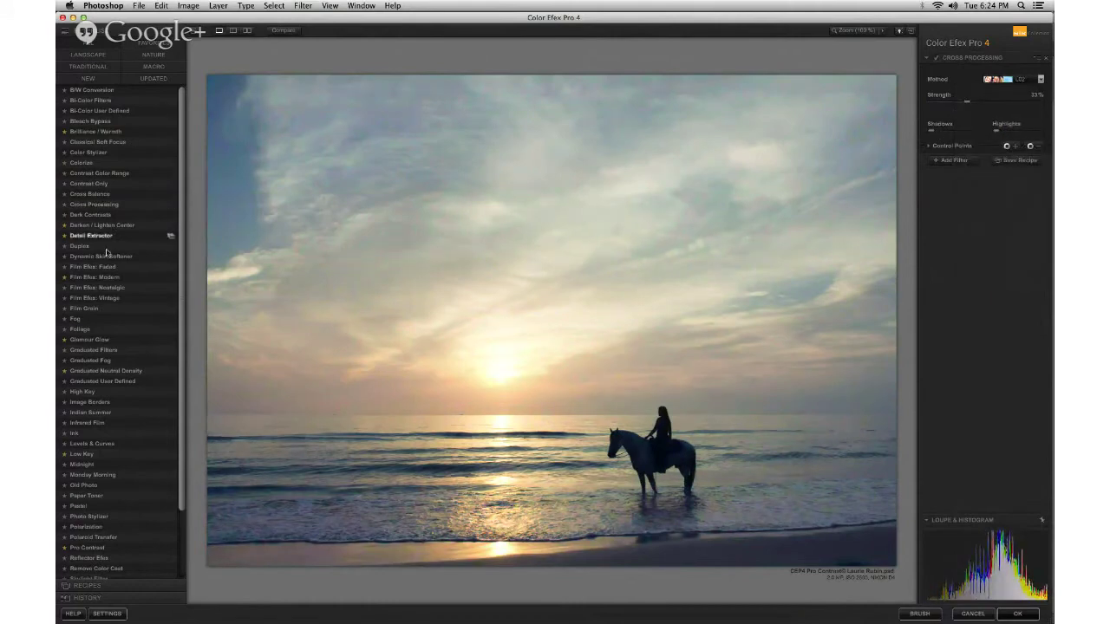
# Apply Film Efex: Vintage with the teal-tinting film type after glancing at Nostalgic presets
pyautogui.click(99, 299)
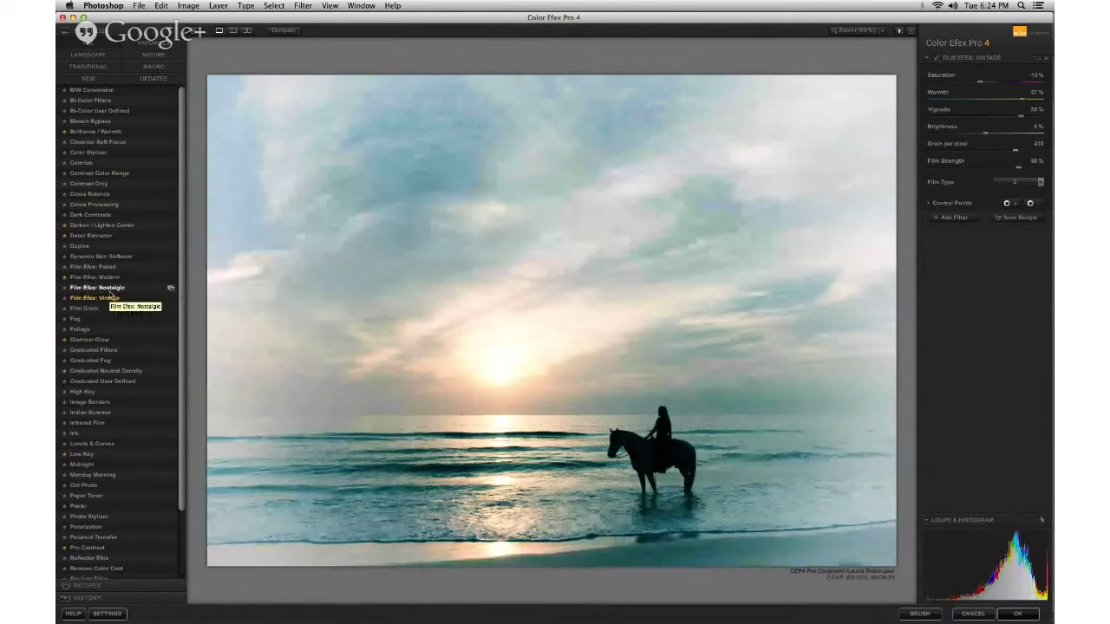
pyautogui.click(172, 289)
pyautogui.click(171, 289)
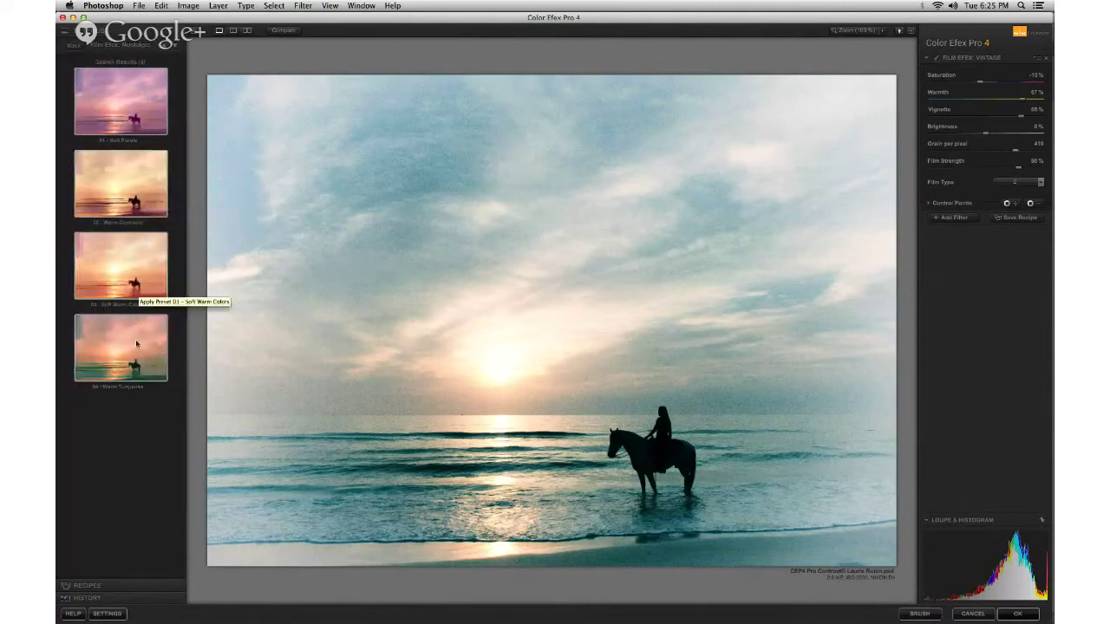
pyautogui.click(75, 45)
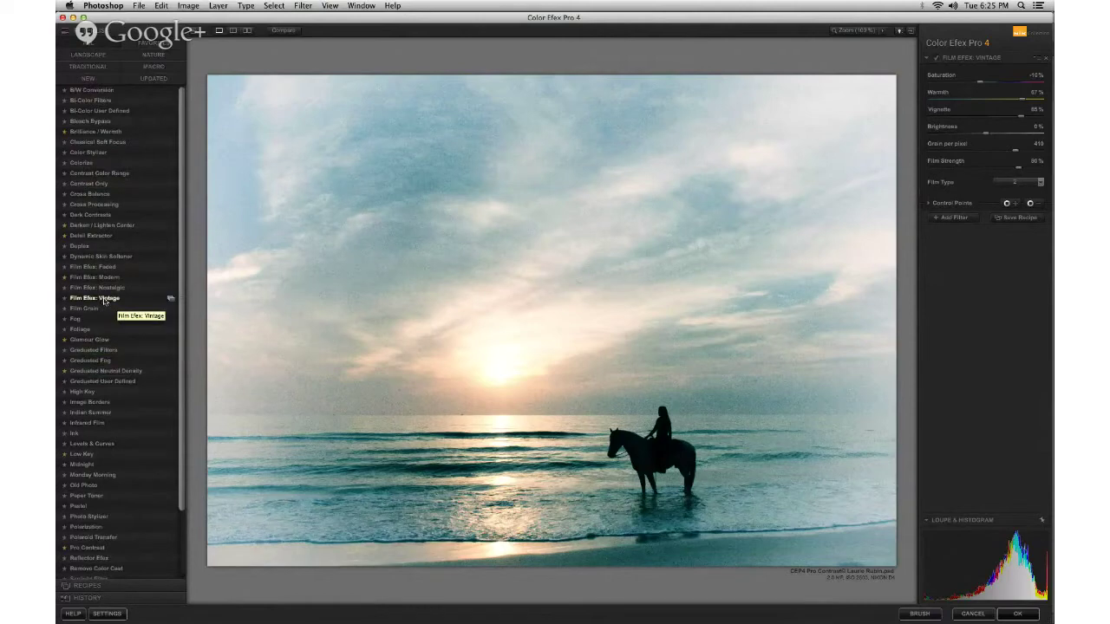
pyautogui.click(1020, 184)
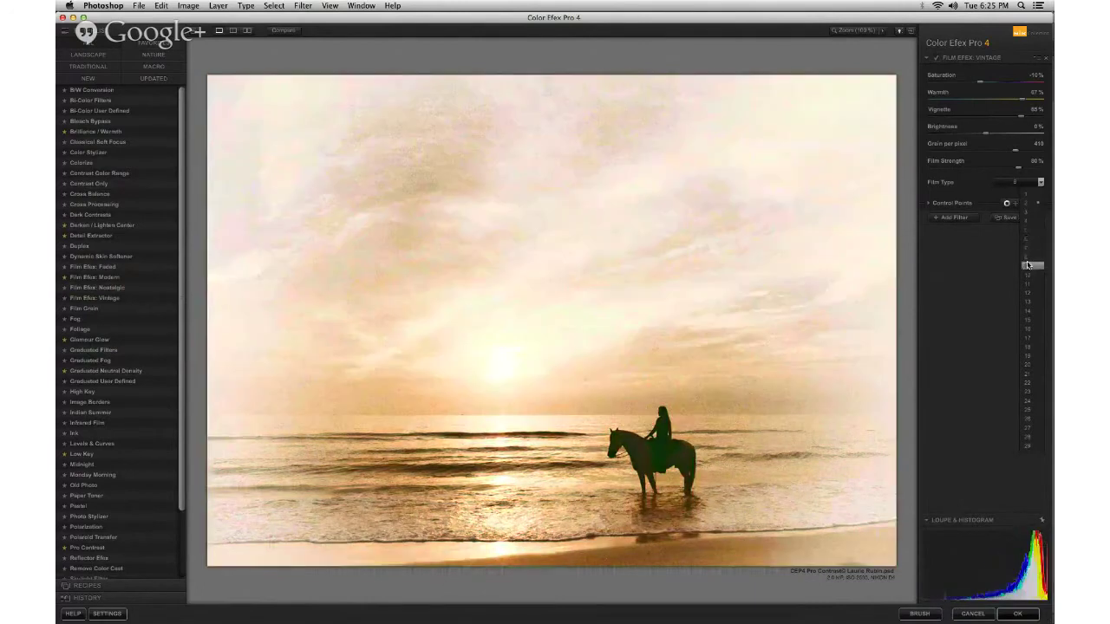
pyautogui.click(1029, 275)
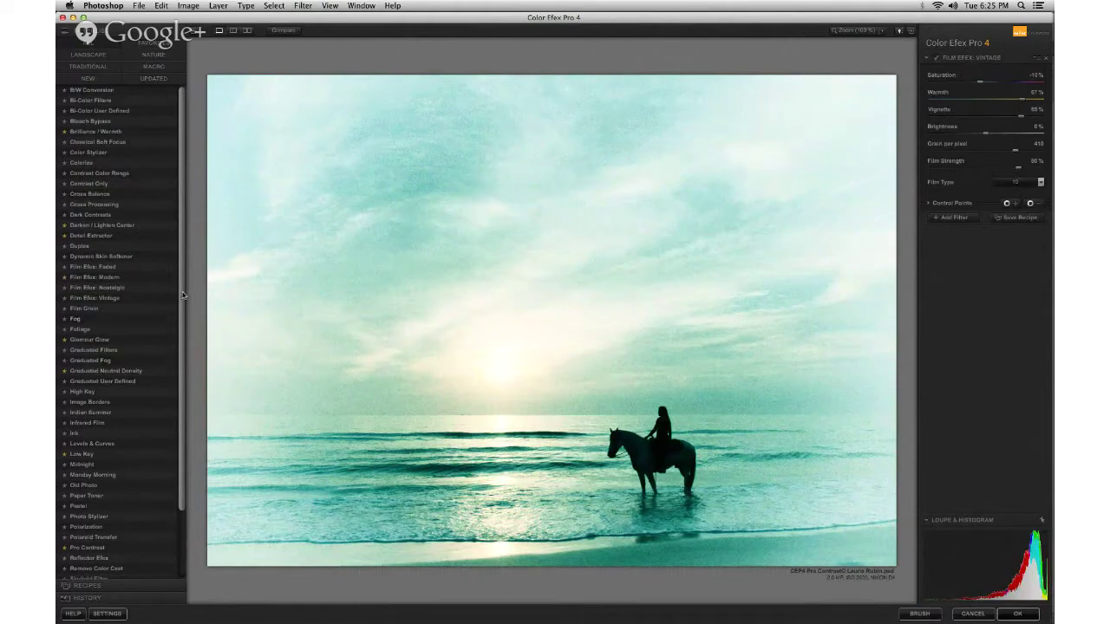
pyautogui.moveTo(181, 297); pyautogui.dragTo(183, 415)
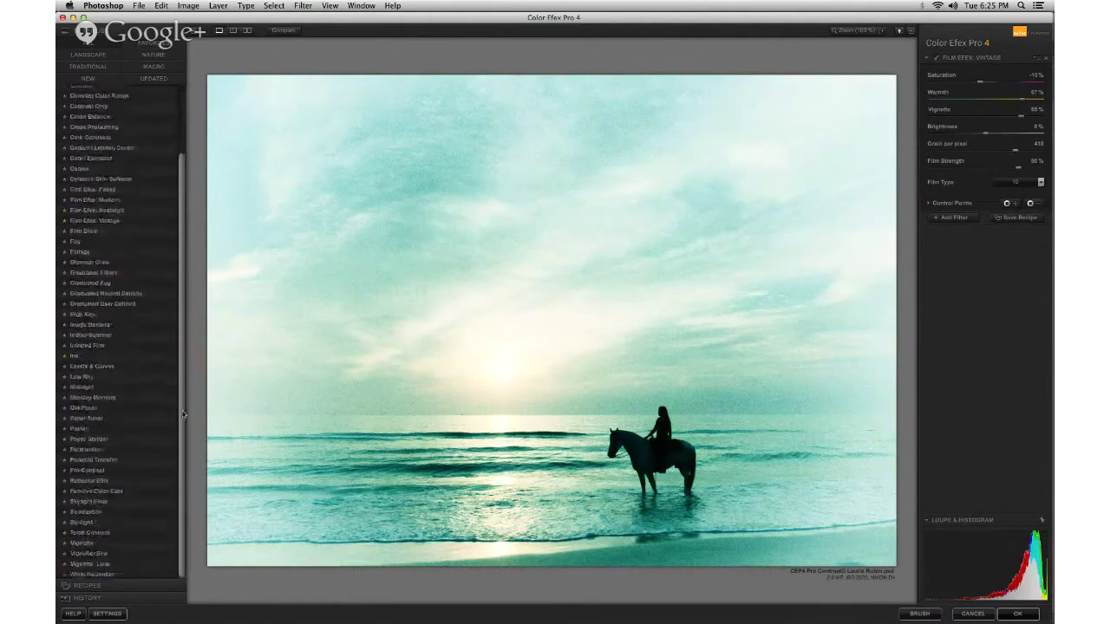
# Apply Pro Contrast, try Correct Contrast ~30% and Dynamic Contrast ~52%, then reset Dynamic Contrast to 0%
pyautogui.click(88, 474)
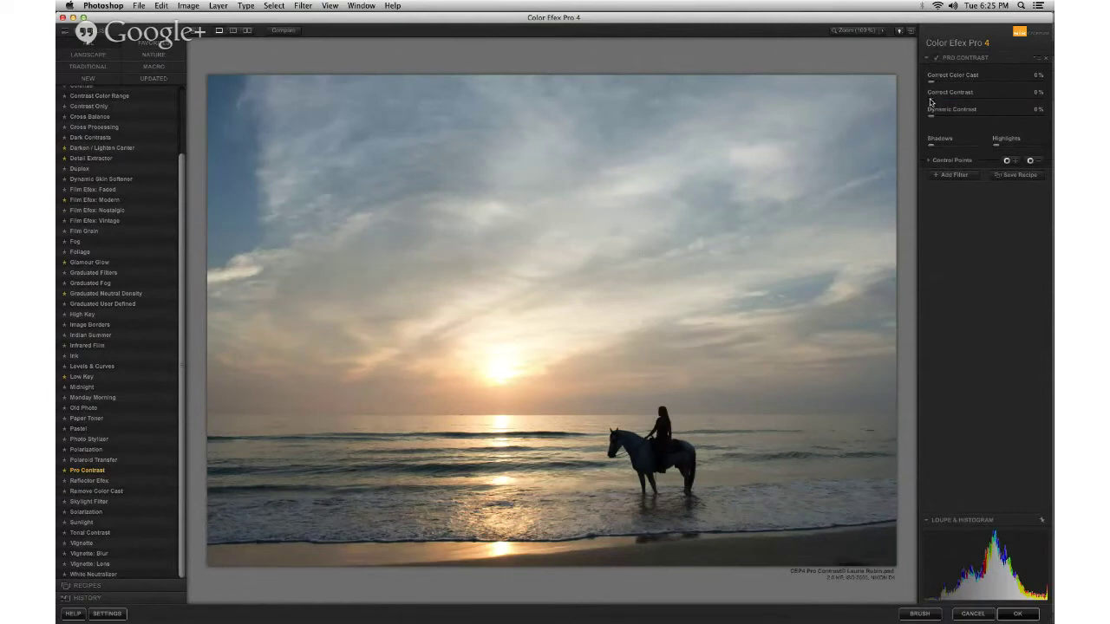
pyautogui.moveTo(930, 102)
pyautogui.mouseDown()
pyautogui.moveTo(1010, 104)
pyautogui.moveTo(929, 105)
pyautogui.mouseUp()
pyautogui.moveTo(931, 120); pyautogui.dragTo(1030, 119)
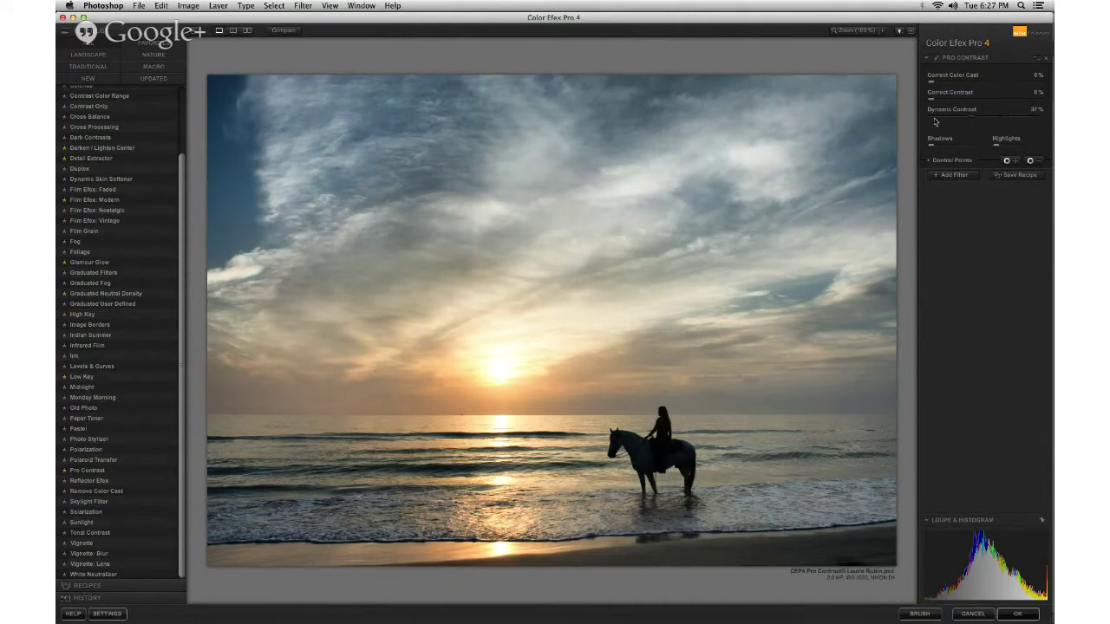
pyautogui.moveTo(935, 121); pyautogui.dragTo(921, 123)
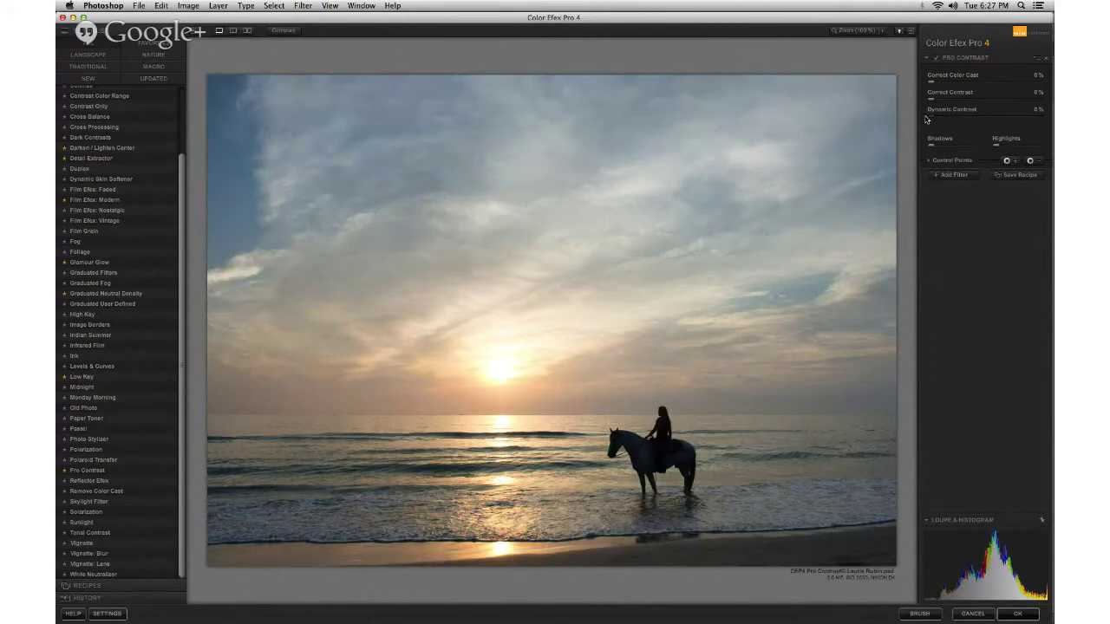
# Try Correct Contrast at about 80% and reset it to 0%, then set Dynamic Contrast to 52%
pyautogui.moveTo(930, 99); pyautogui.dragTo(1032, 103)
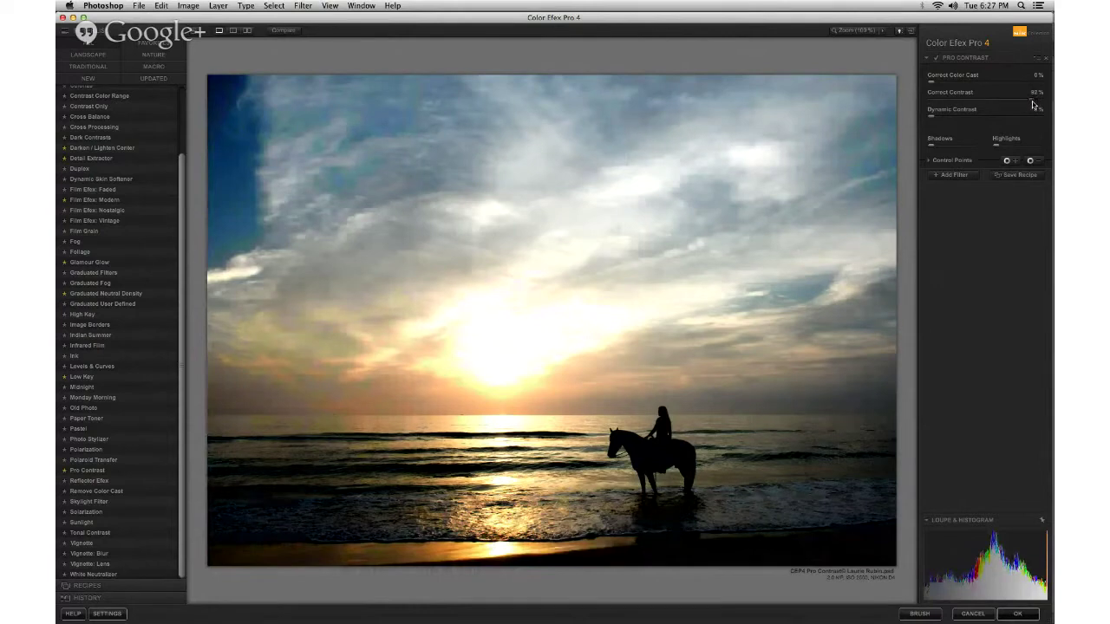
pyautogui.moveTo(1032, 104)
pyautogui.mouseDown()
pyautogui.moveTo(930, 103)
pyautogui.moveTo(1033, 119)
pyautogui.mouseUp()
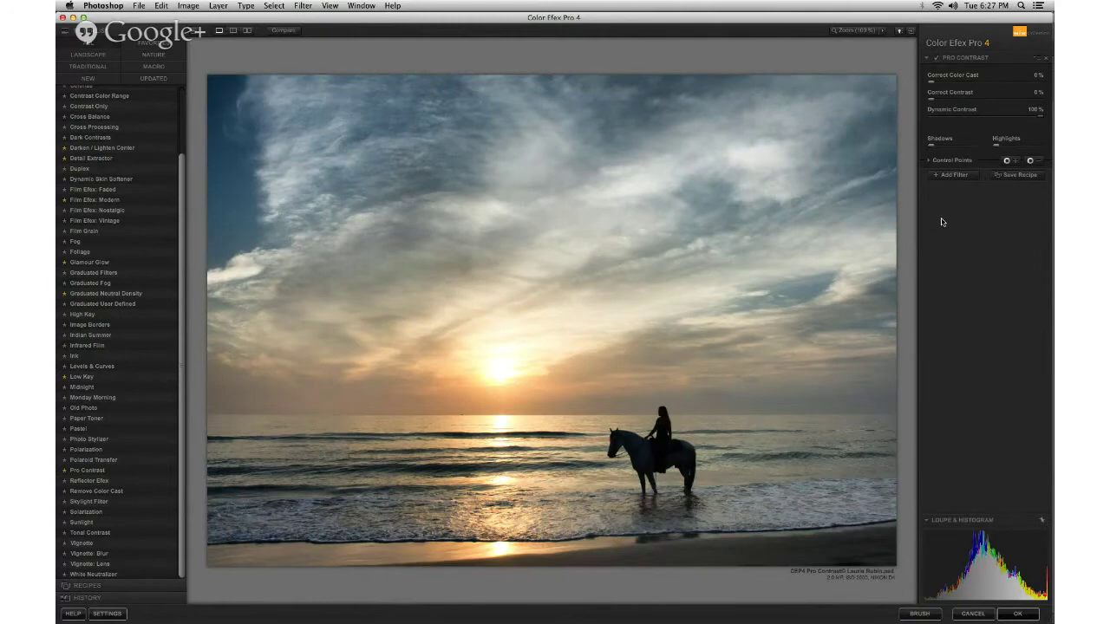
pyautogui.moveTo(1042, 120); pyautogui.dragTo(981, 121)
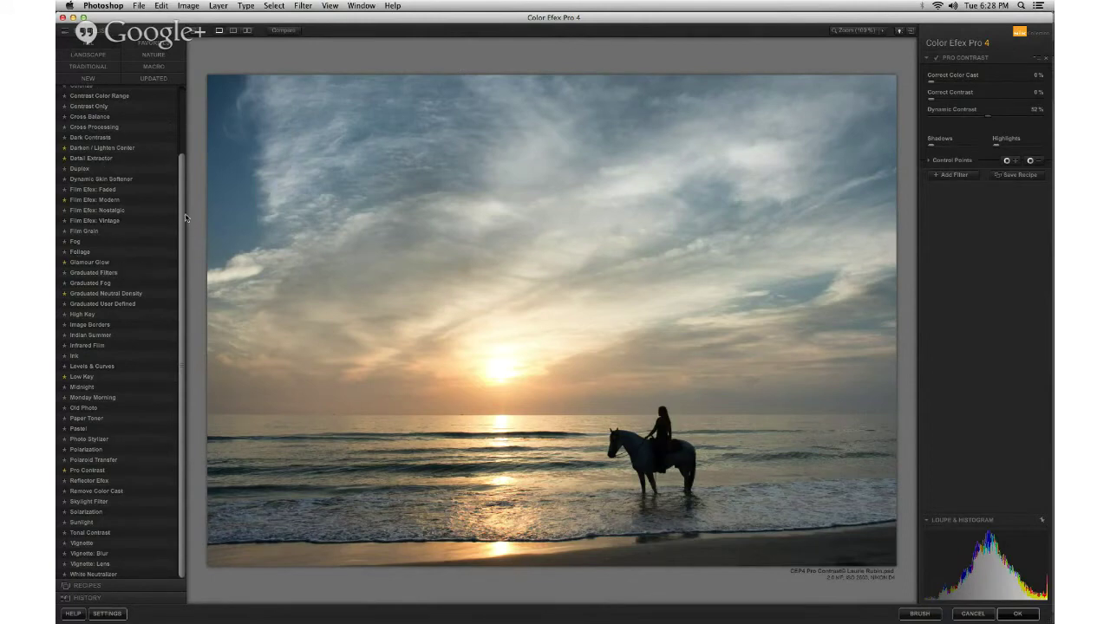
pyautogui.moveTo(189, 221); pyautogui.dragTo(188, 100)
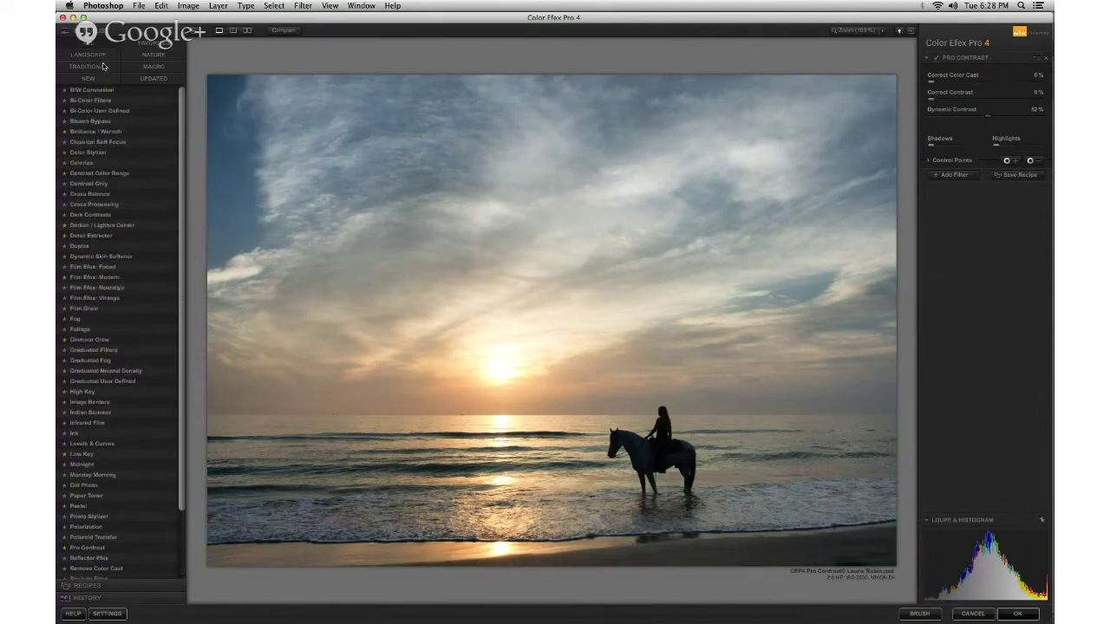
# Apply the Graduated Neutral Density filter to the sunset from the full filter list
pyautogui.click(152, 69)
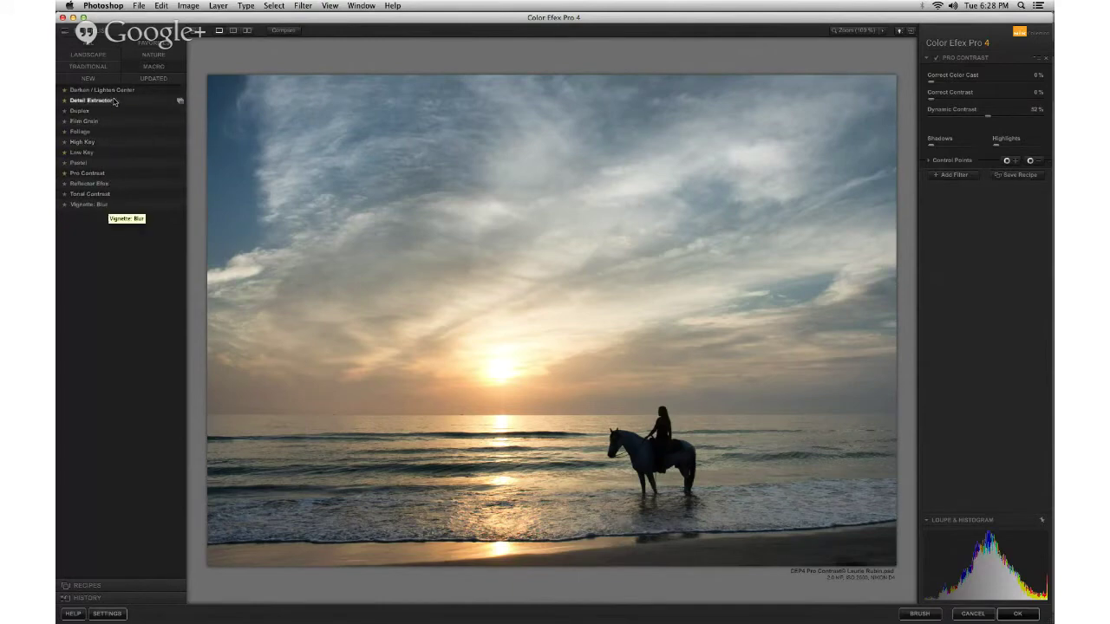
pyautogui.click(83, 43)
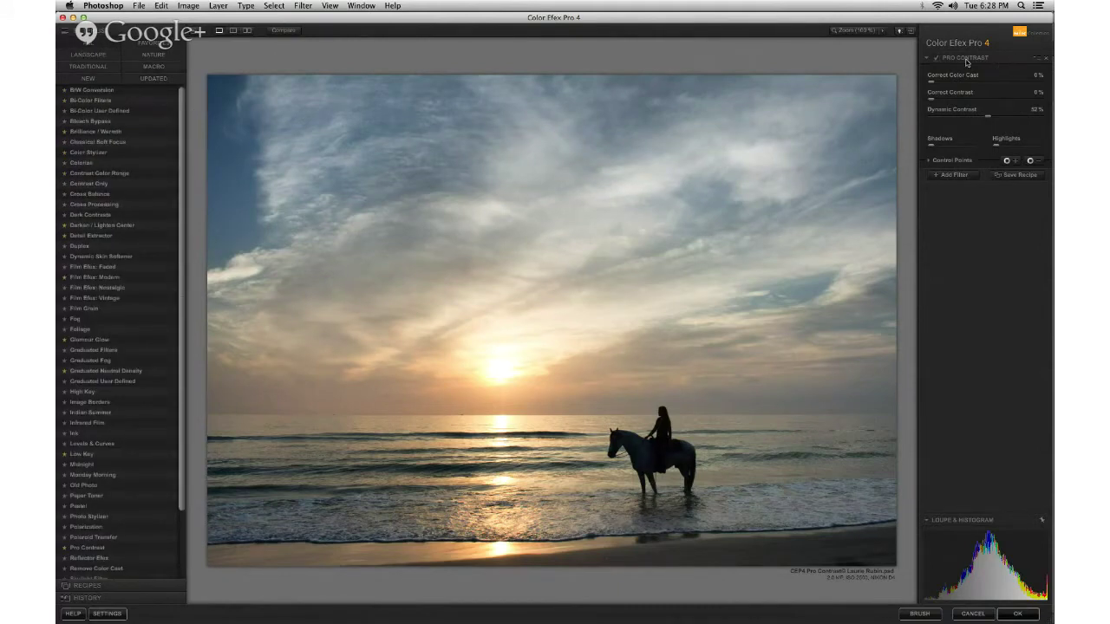
pyautogui.click(109, 372)
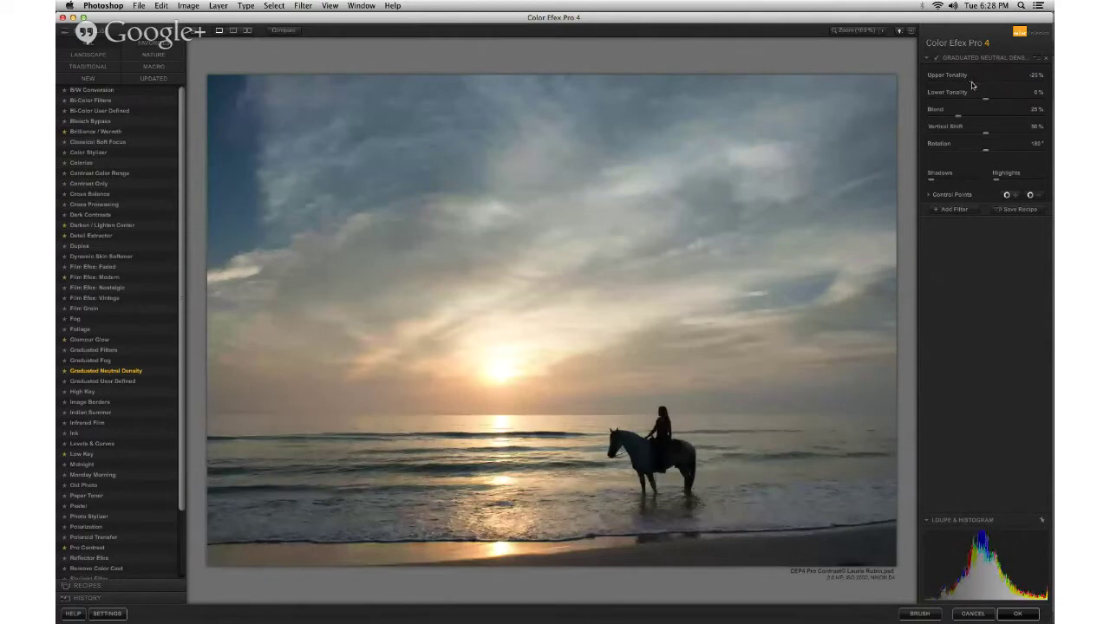
# Set lower tonality to 7% and rotation to about 184°, then exit without applying
pyautogui.moveTo(973, 85); pyautogui.dragTo(1006, 106)
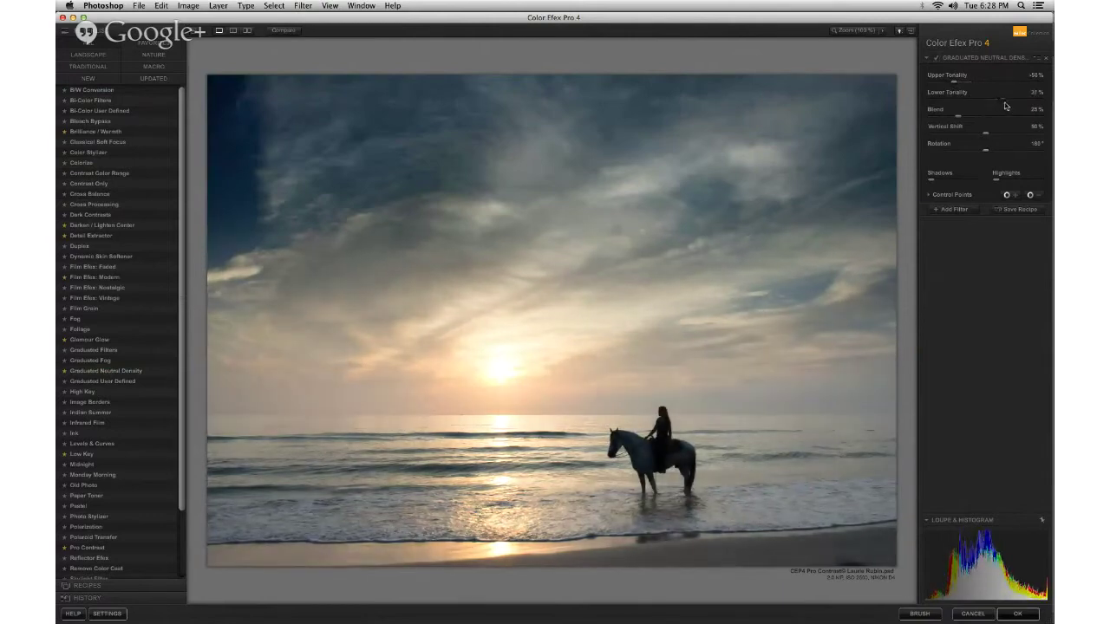
pyautogui.moveTo(954, 81); pyautogui.dragTo(986, 138)
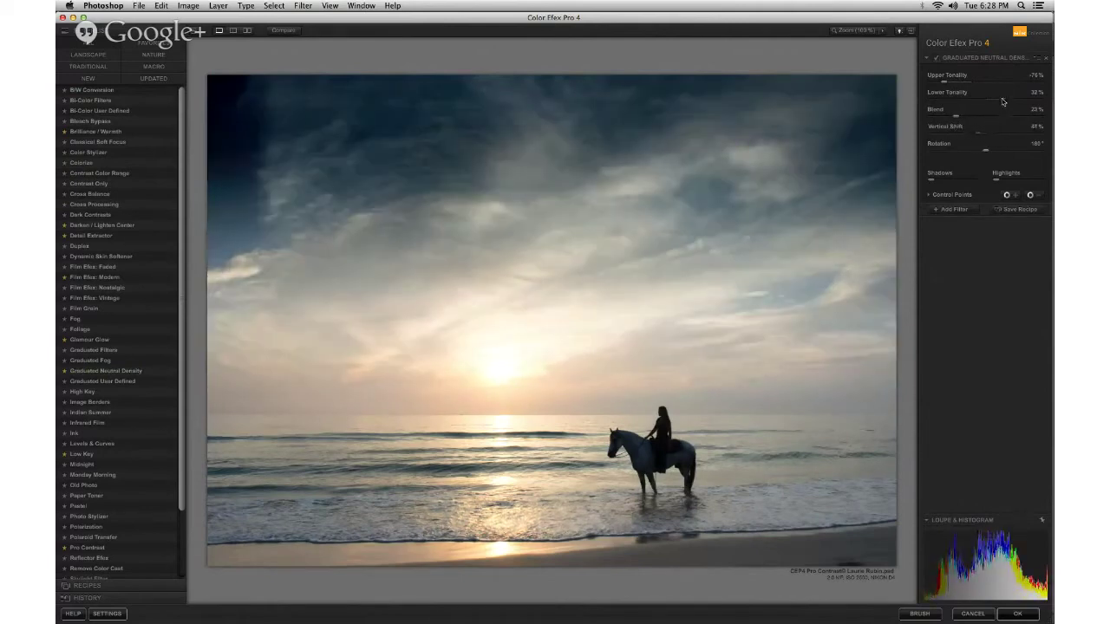
pyautogui.moveTo(1003, 102); pyautogui.dragTo(956, 83)
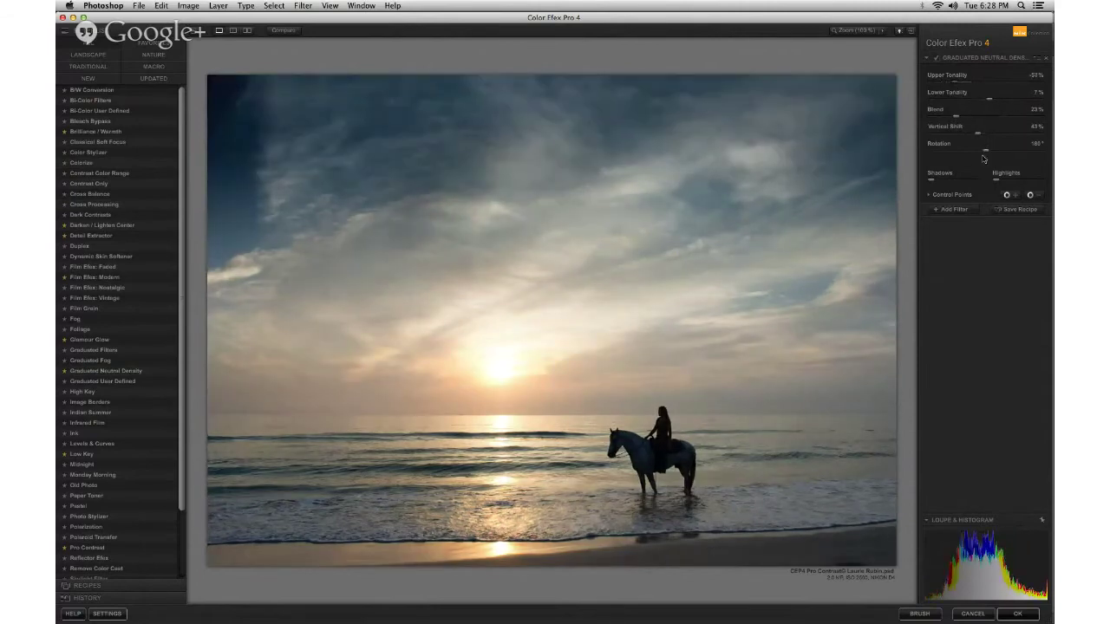
pyautogui.moveTo(985, 153)
pyautogui.mouseDown()
pyautogui.moveTo(1007, 154)
pyautogui.moveTo(955, 156)
pyautogui.moveTo(1018, 161)
pyautogui.moveTo(1001, 147)
pyautogui.mouseUp()
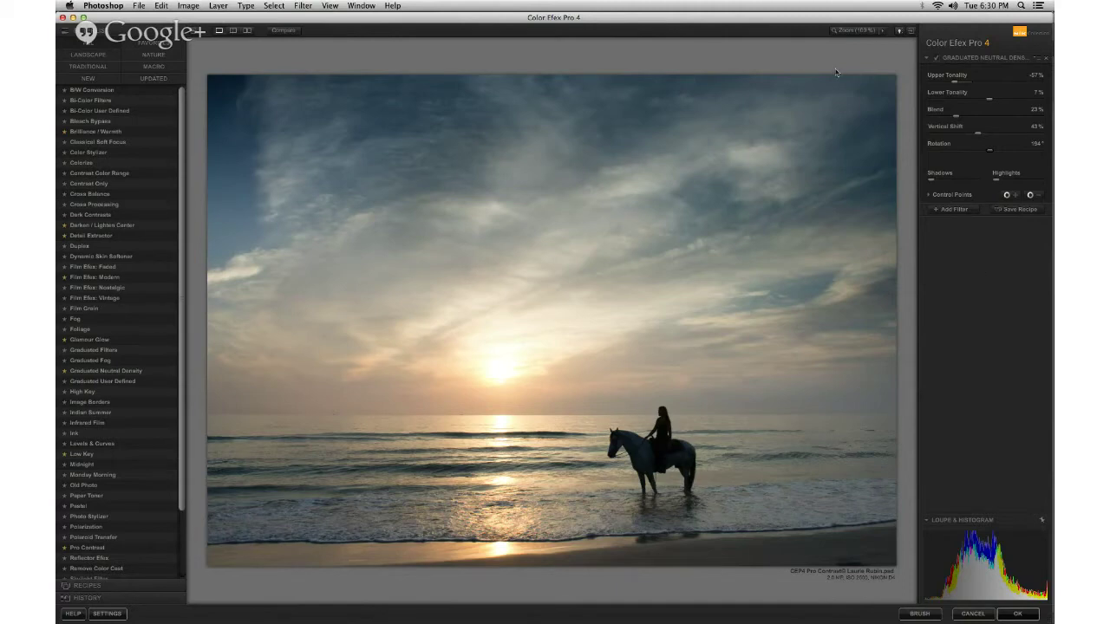
pyautogui.click(964, 616)
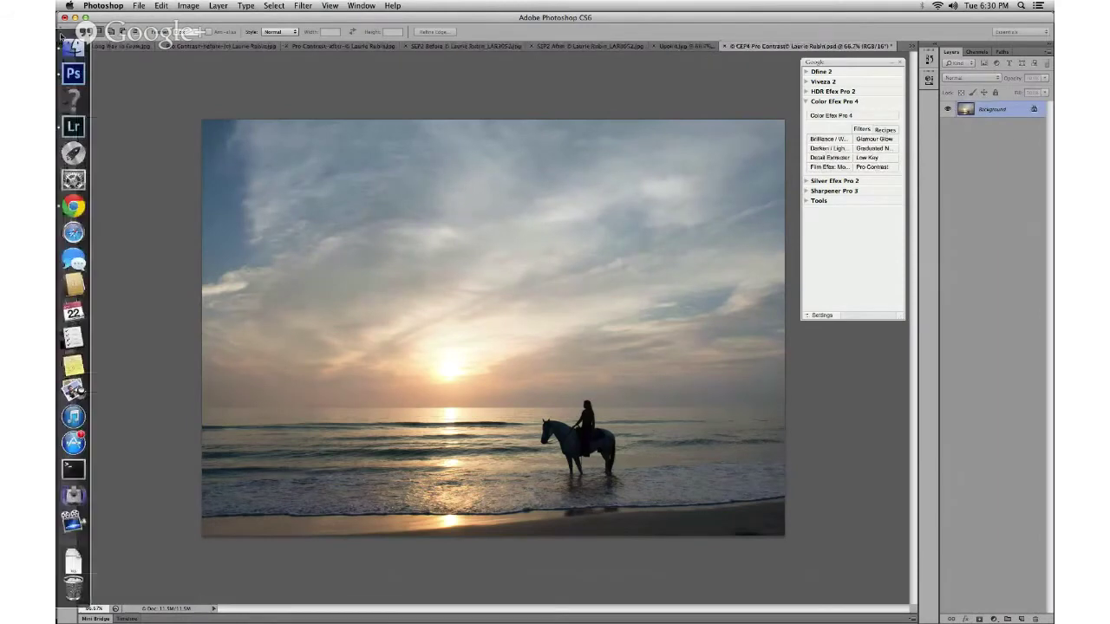
# Switch from the Finder back to Photoshop with the File menu showing
pyautogui.click(73, 46)
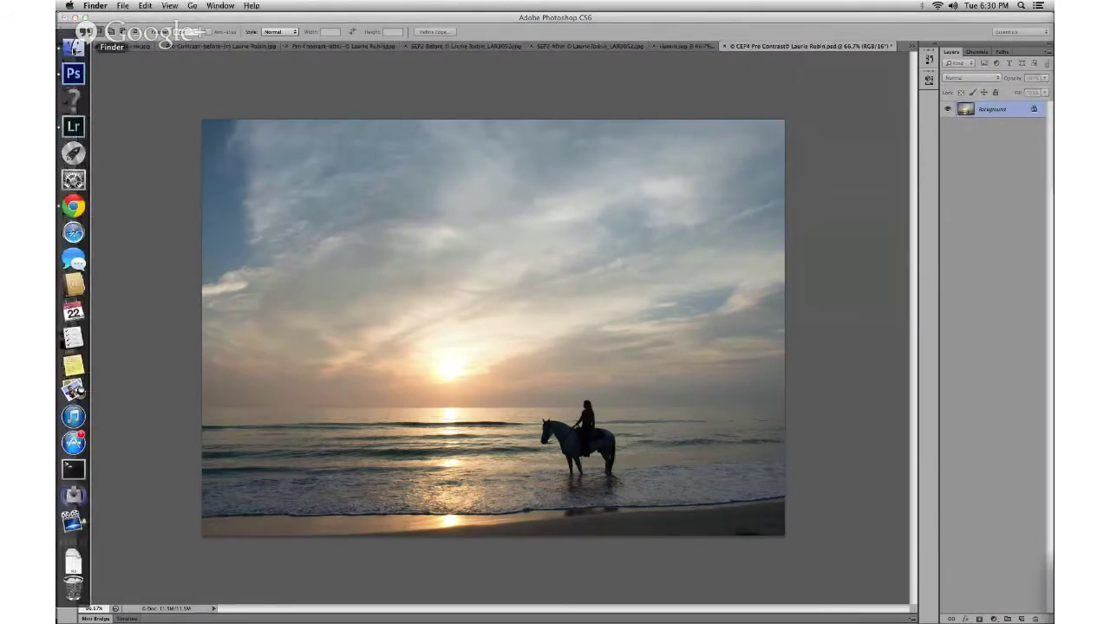
pyautogui.click(123, 6)
pyautogui.moveTo(153, 7)
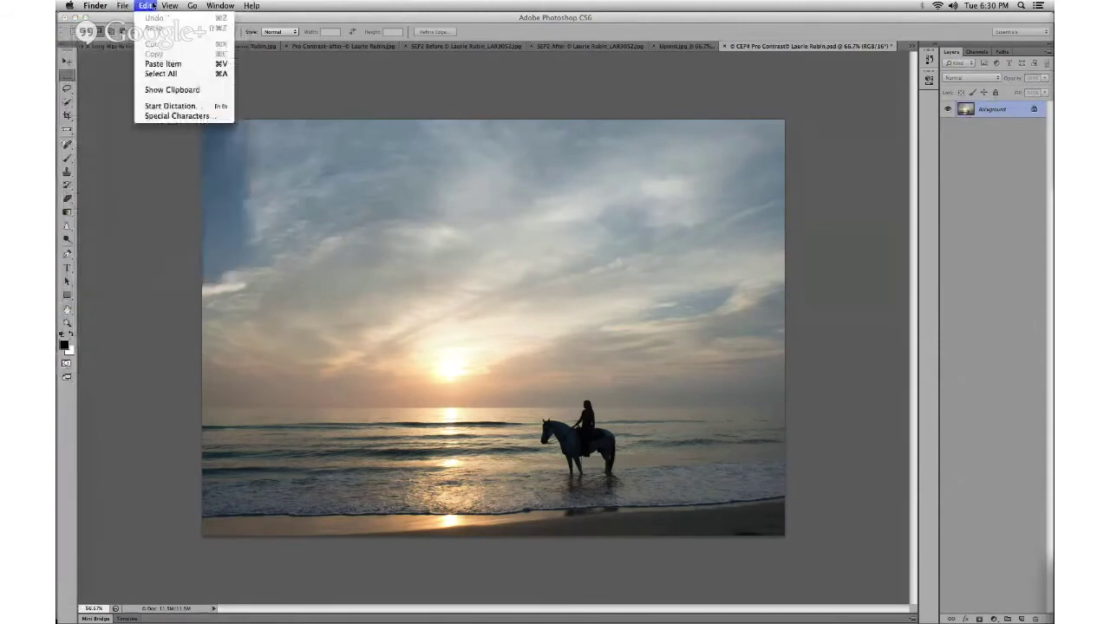
pyautogui.moveTo(220, 6)
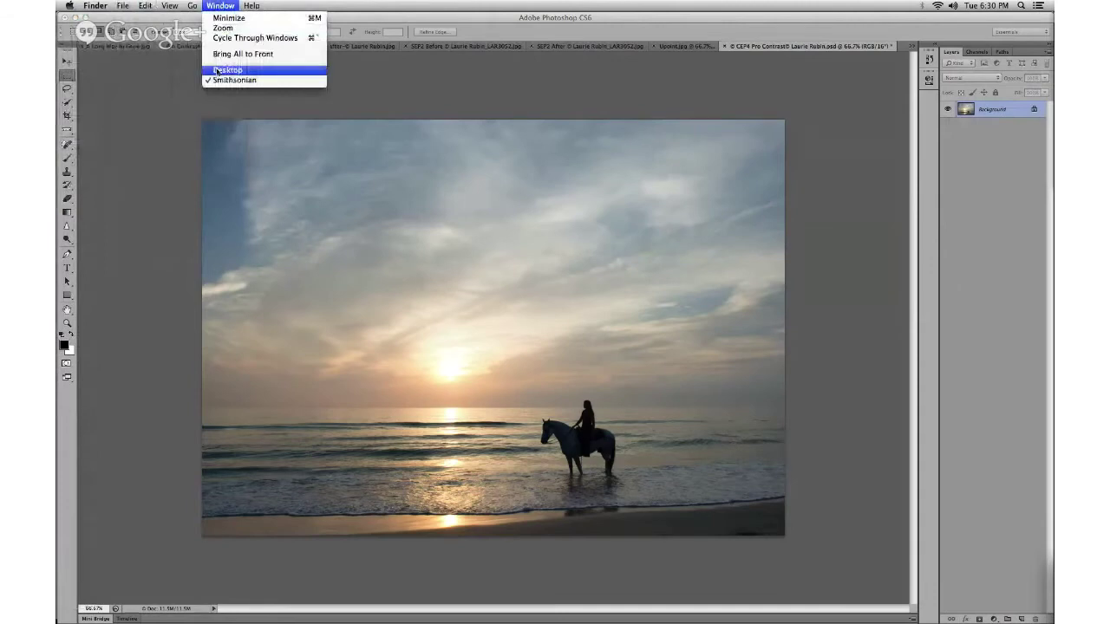
pyautogui.click(217, 70)
pyautogui.click(95, 5)
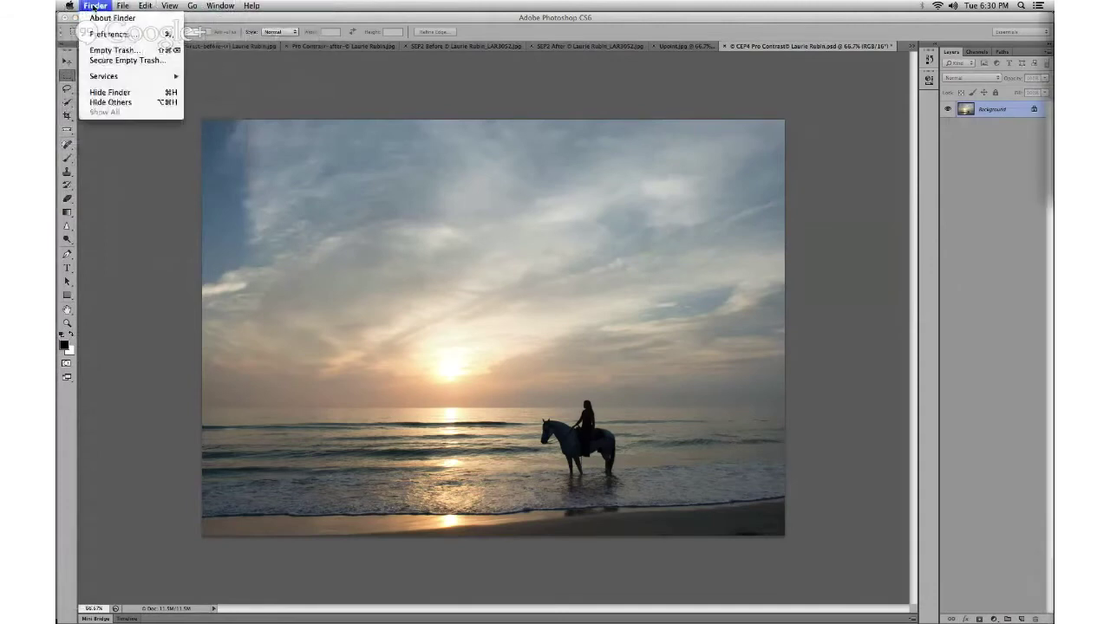
pyautogui.click(124, 14)
# Open the Tonal Contrast_Jackal Pups_LAR2893 image from the Demo Images folder
pyautogui.click(137, 6)
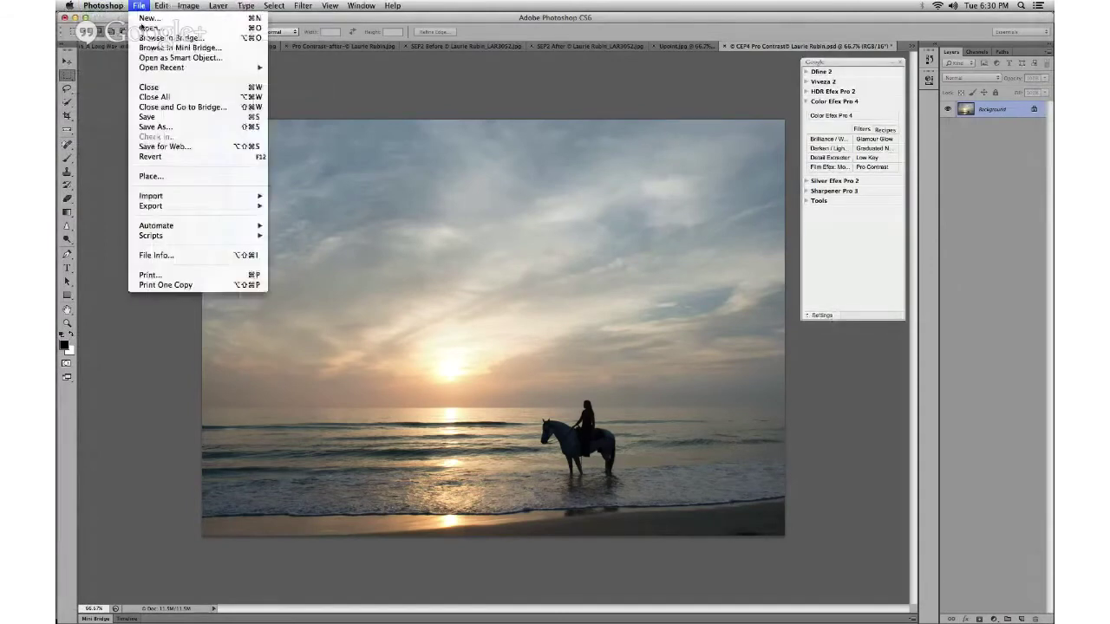
pyautogui.click(148, 28)
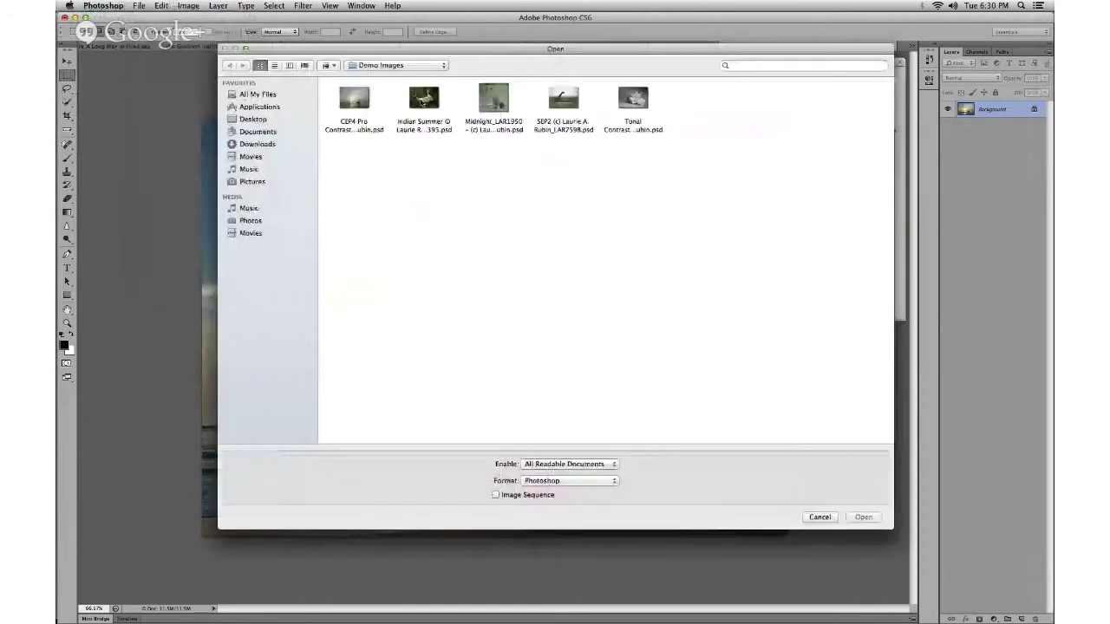
pyautogui.doubleClick(635, 99)
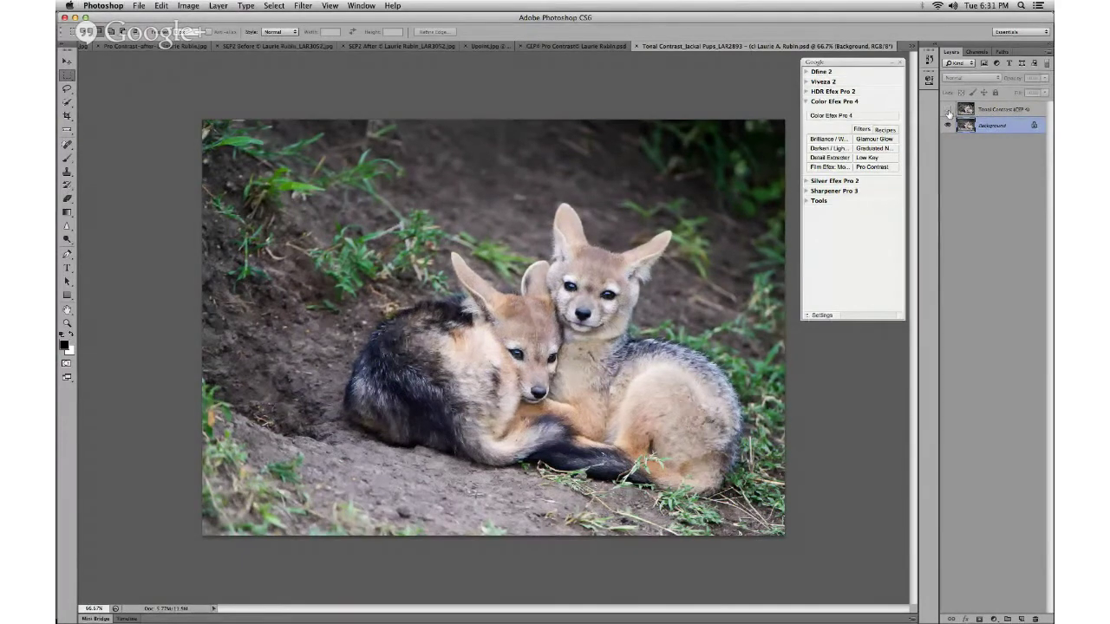
# Compare the jackal pups with and without Tonal Contrast, flatten the image, and collapse Color Efex Pro 4
pyautogui.click(948, 110)
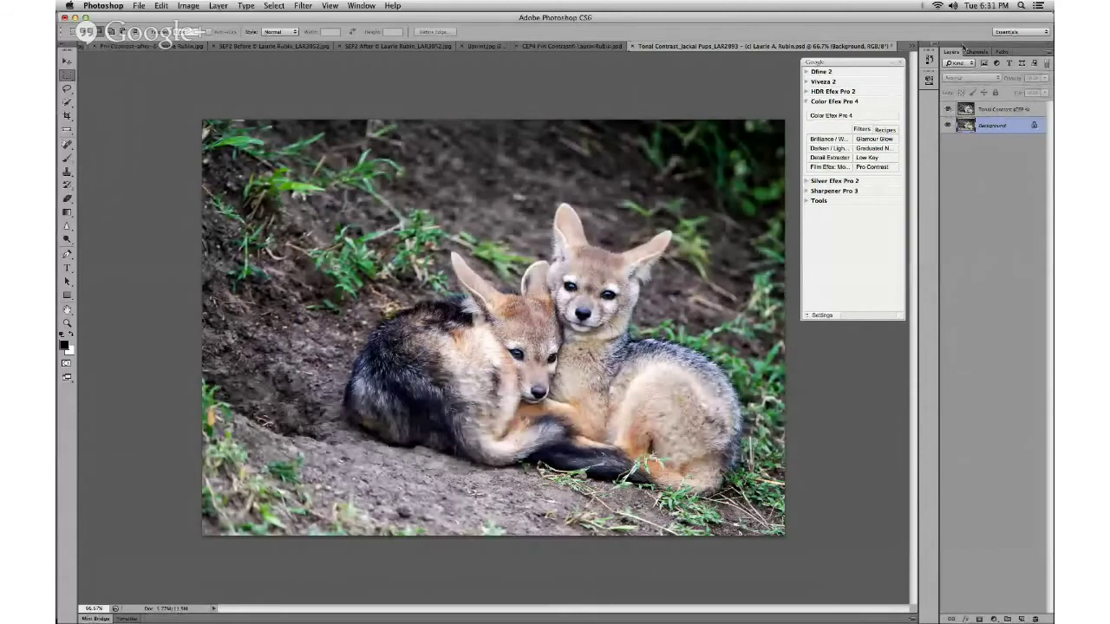
pyautogui.click(1003, 109)
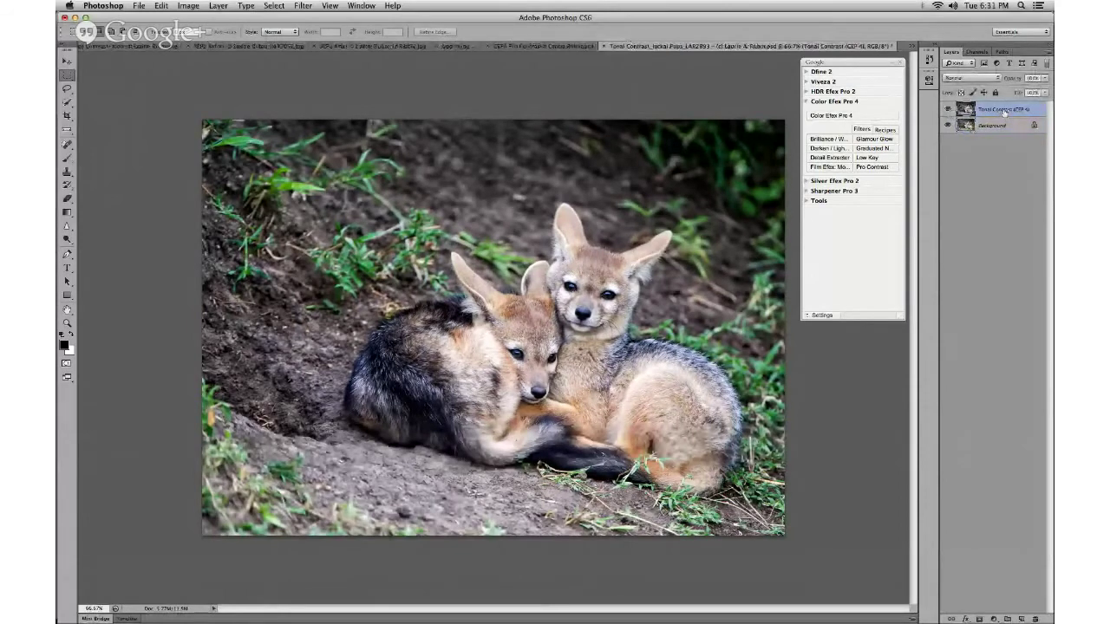
pyautogui.press('super+shift+e')
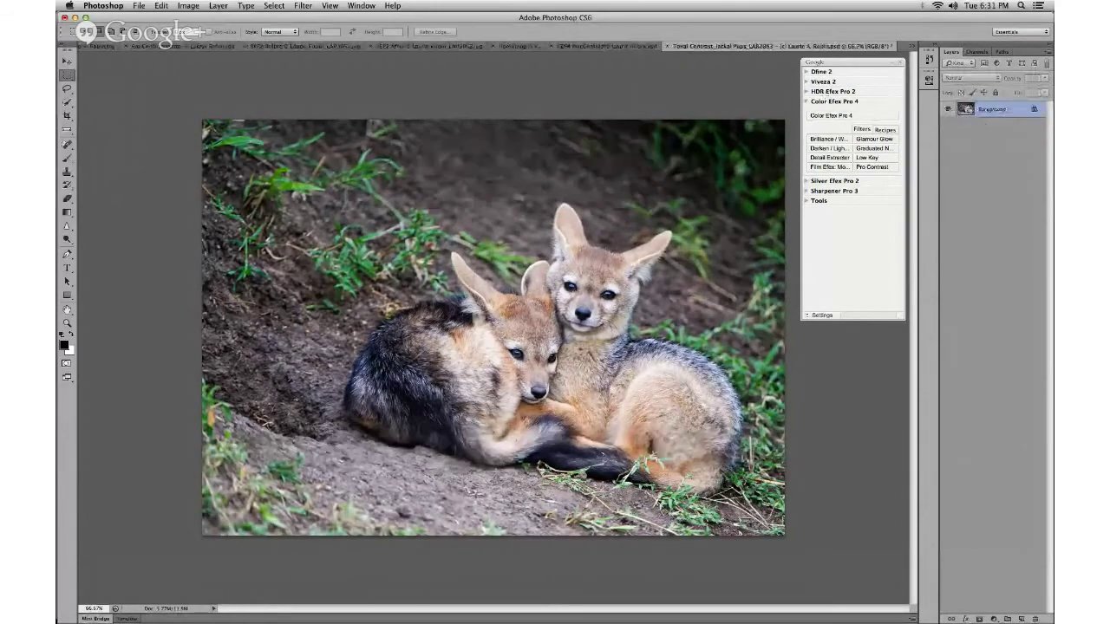
pyautogui.click(807, 102)
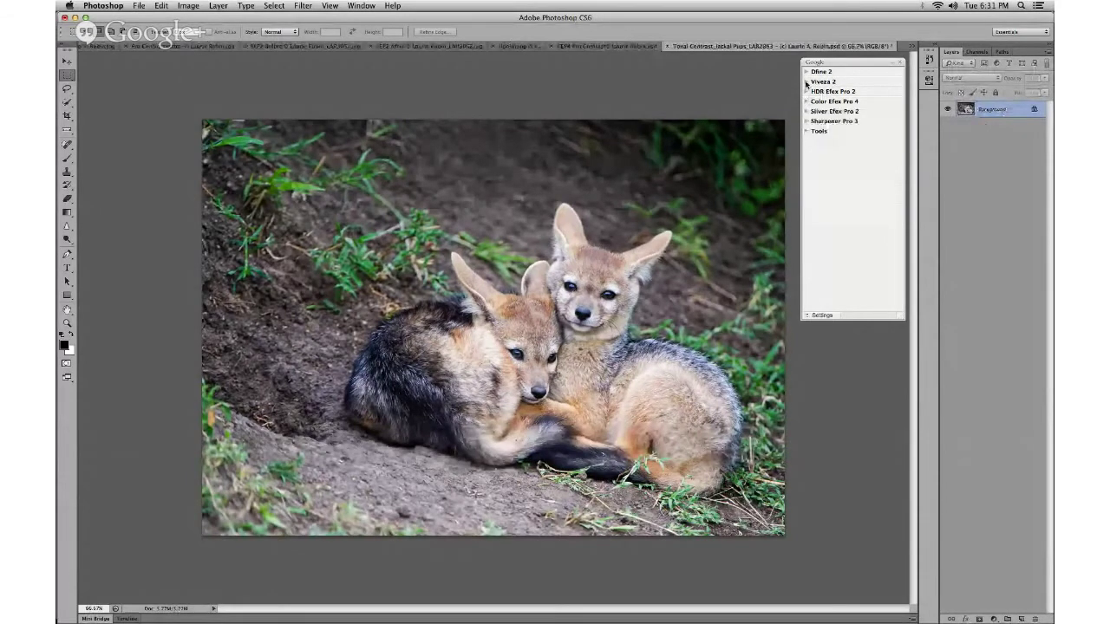
# Launch Viveza 2 from the Nik Collection panel on the jackal pups image
pyautogui.click(806, 81)
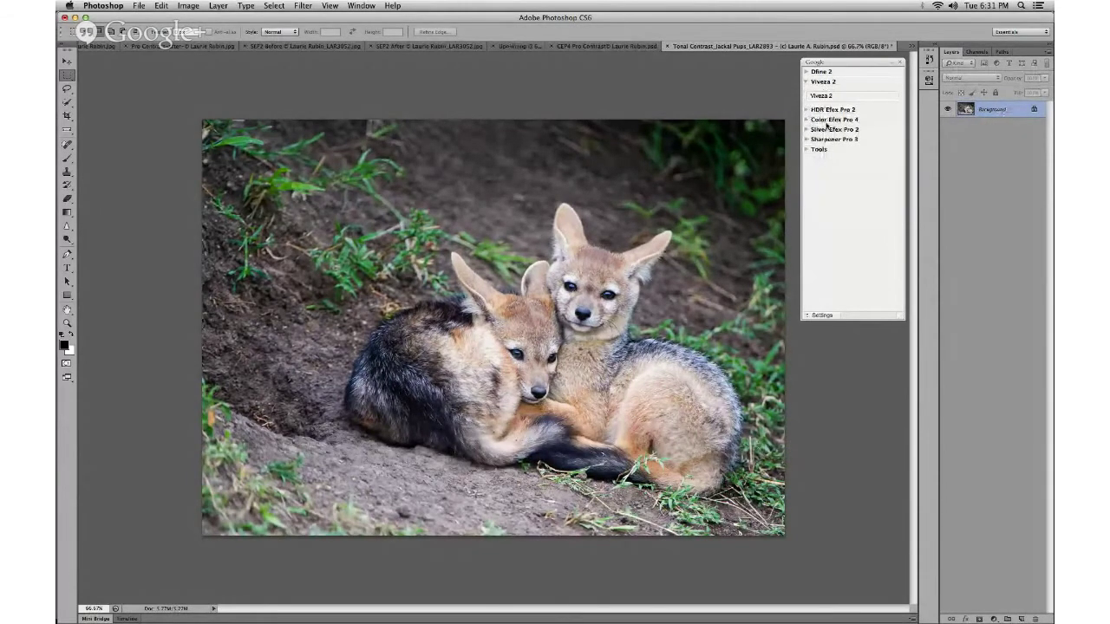
pyautogui.click(828, 97)
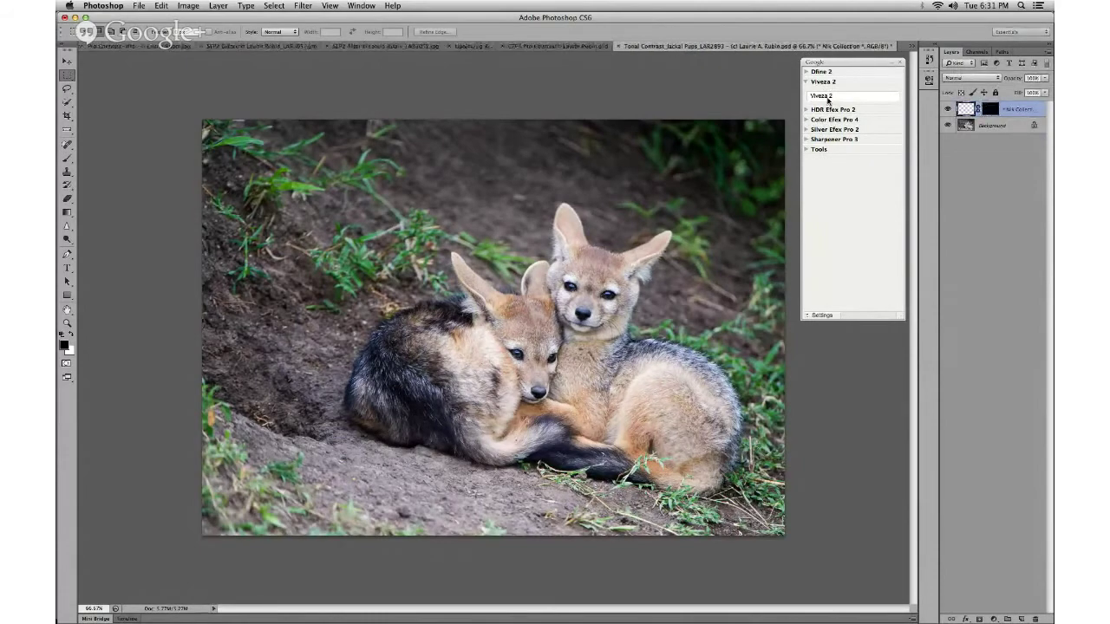
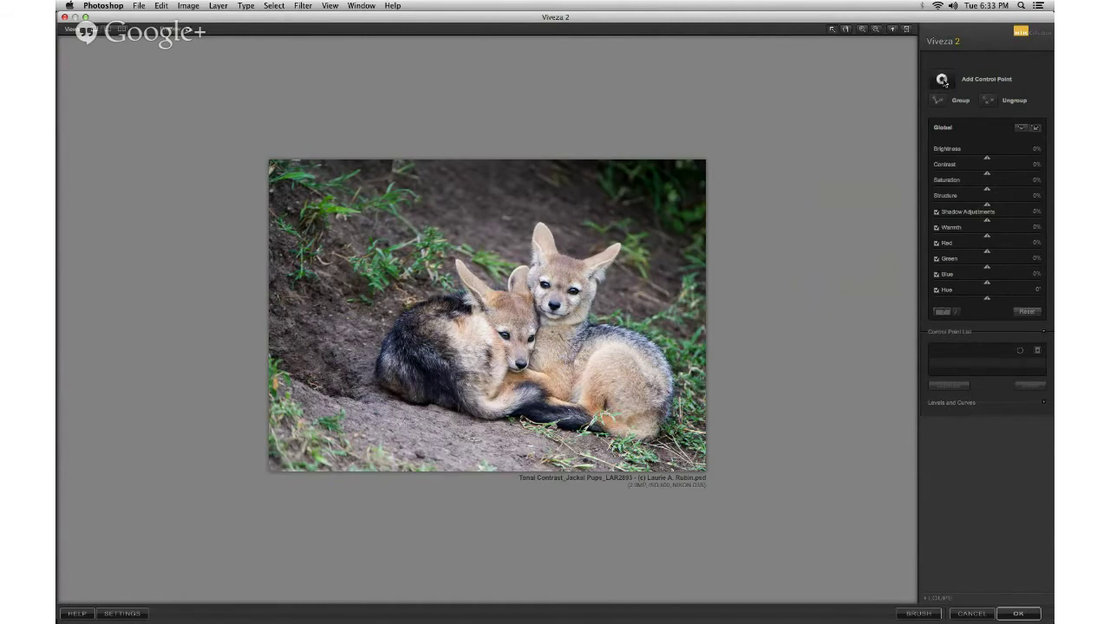
# Add a control point on the upper pup's face, size 44%, Brightness −17%, and show its mask
pyautogui.click(943, 80)
pyautogui.click(561, 277)
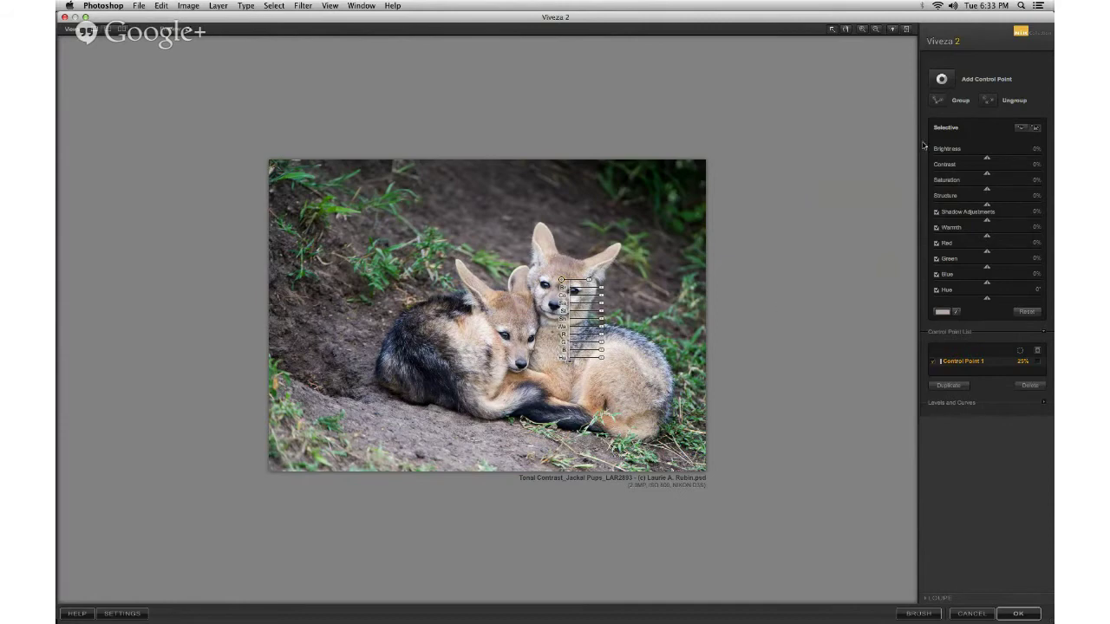
pyautogui.click(591, 282)
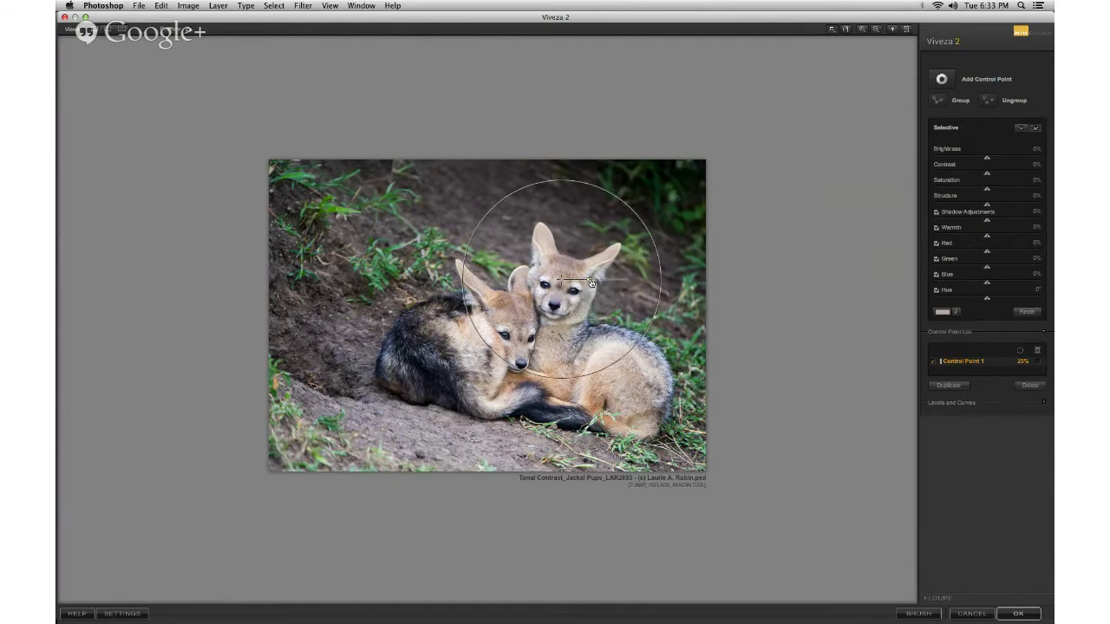
pyautogui.moveTo(591, 282); pyautogui.dragTo(563, 274)
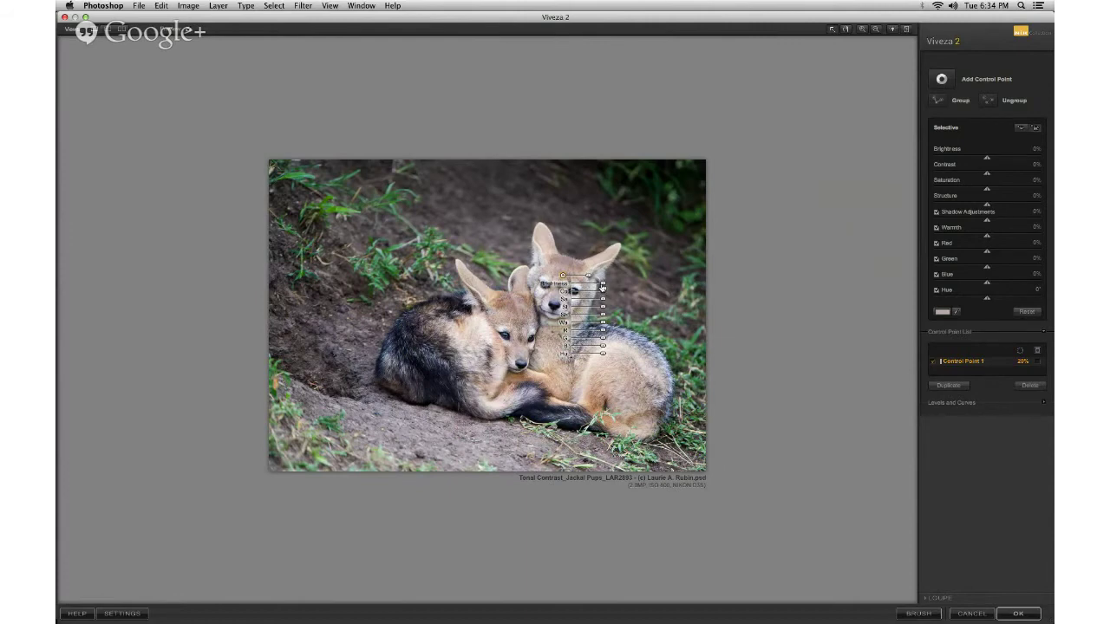
pyautogui.moveTo(604, 287); pyautogui.dragTo(565, 289)
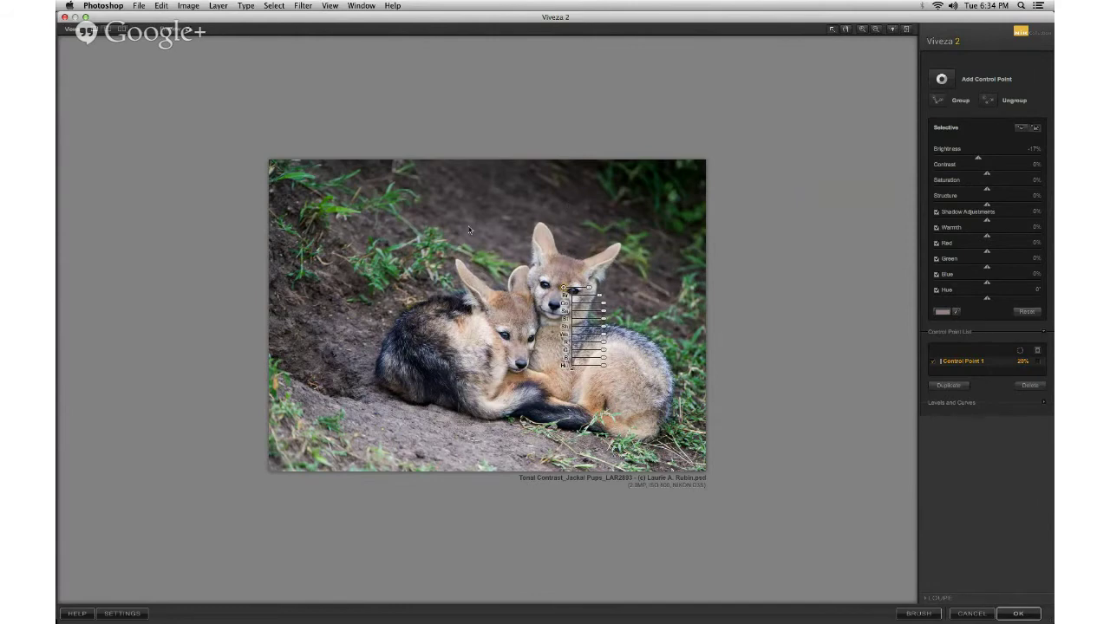
pyautogui.click(1040, 361)
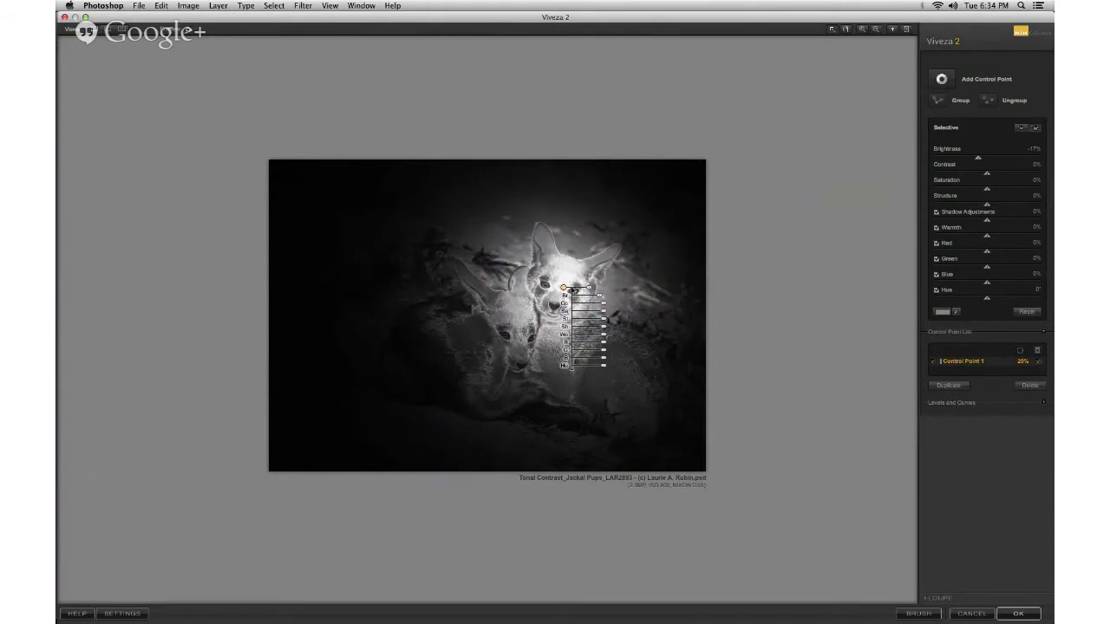
# Move Control Point 1 to the lower pup's face, enlarge it, set Structure 25%, and hide the mask
pyautogui.moveTo(564, 288); pyautogui.dragTo(520, 345)
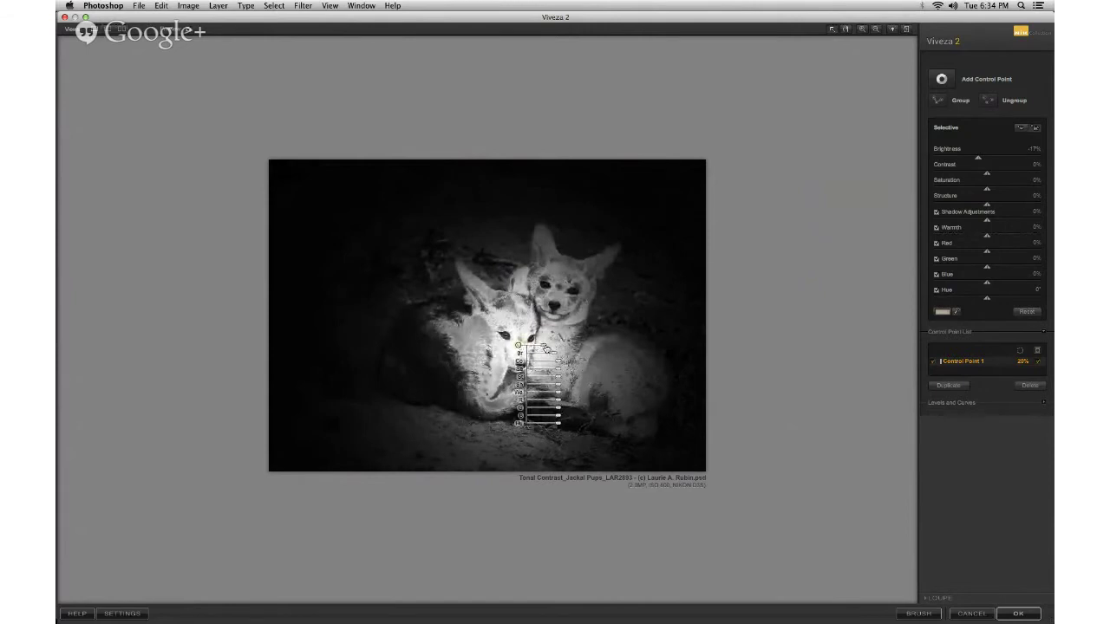
pyautogui.moveTo(546, 348); pyautogui.dragTo(512, 341)
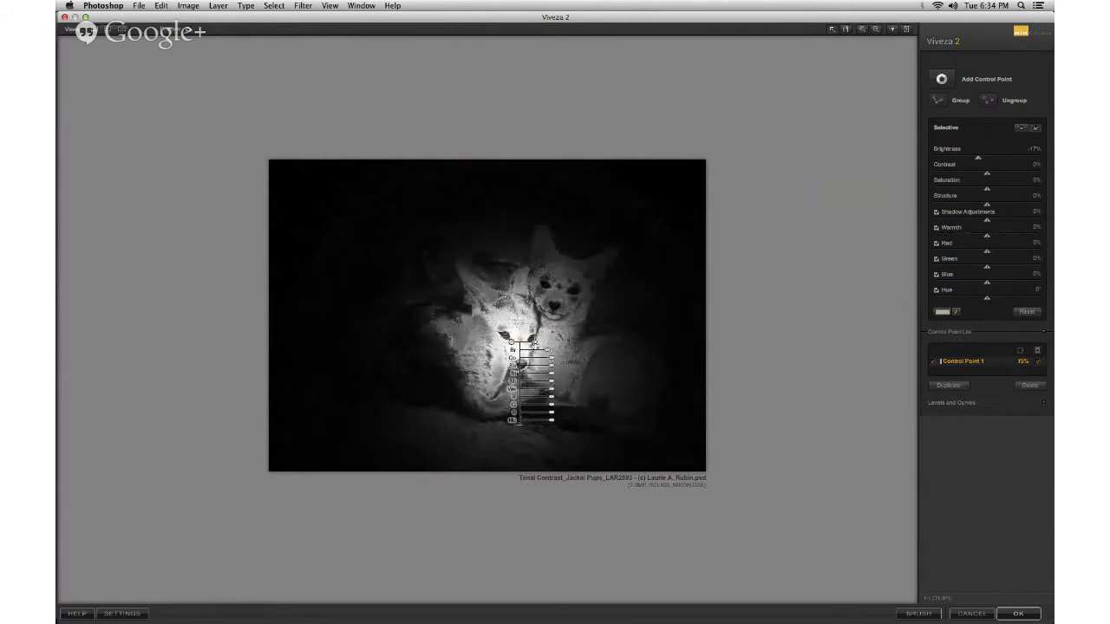
pyautogui.press('space')
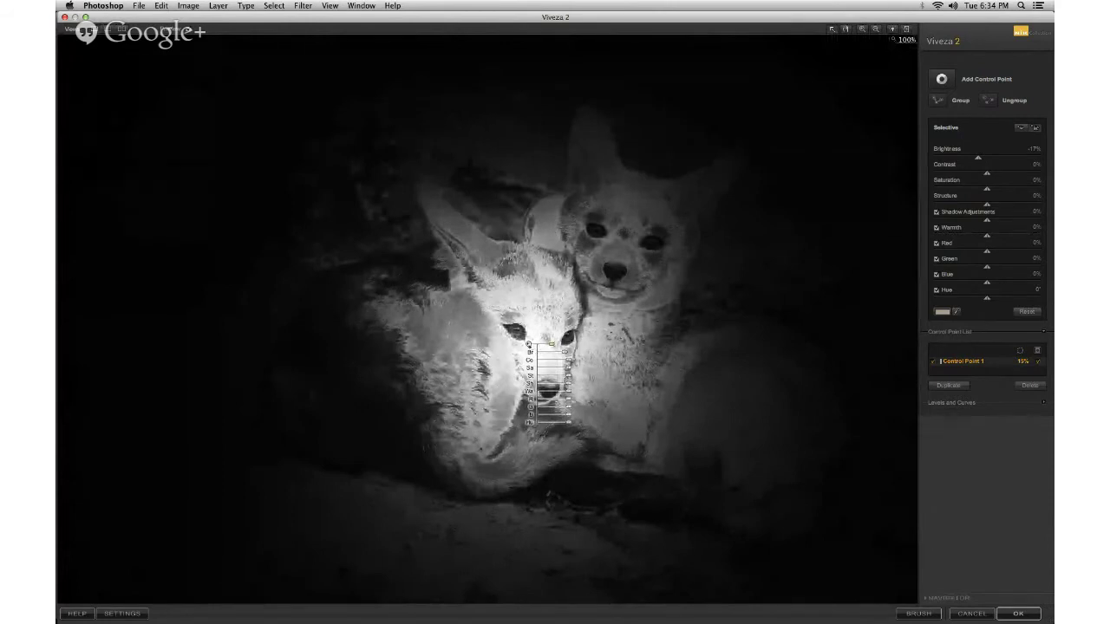
pyautogui.moveTo(528, 345)
pyautogui.mouseDown()
pyautogui.moveTo(518, 333)
pyautogui.moveTo(535, 337)
pyautogui.mouseUp()
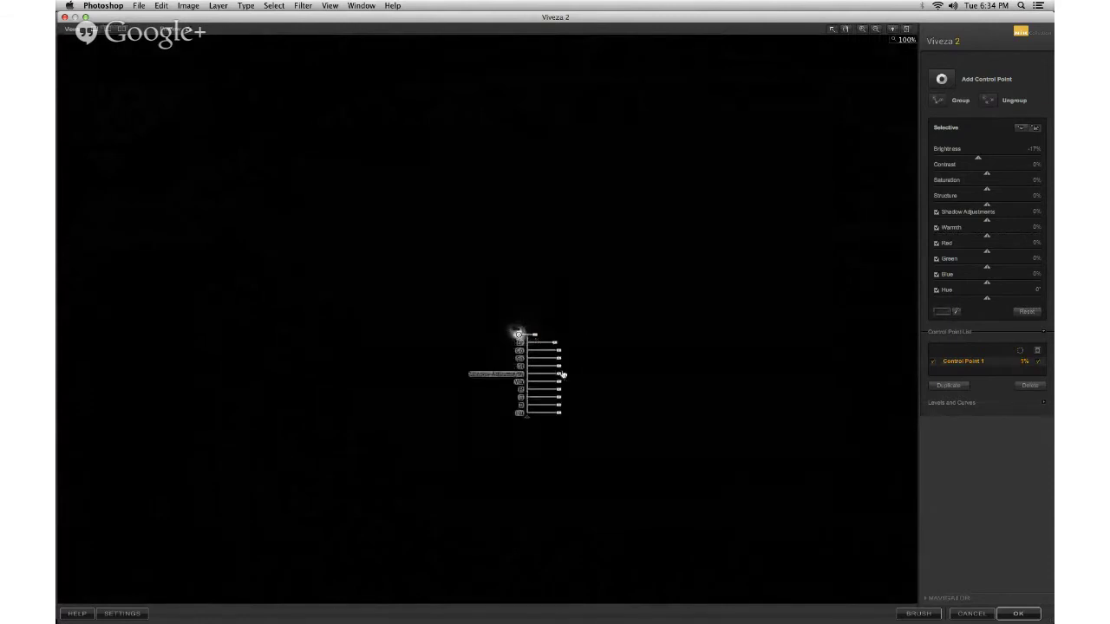
pyautogui.moveTo(562, 371); pyautogui.dragTo(568, 370)
pyautogui.moveTo(536, 337); pyautogui.dragTo(546, 340)
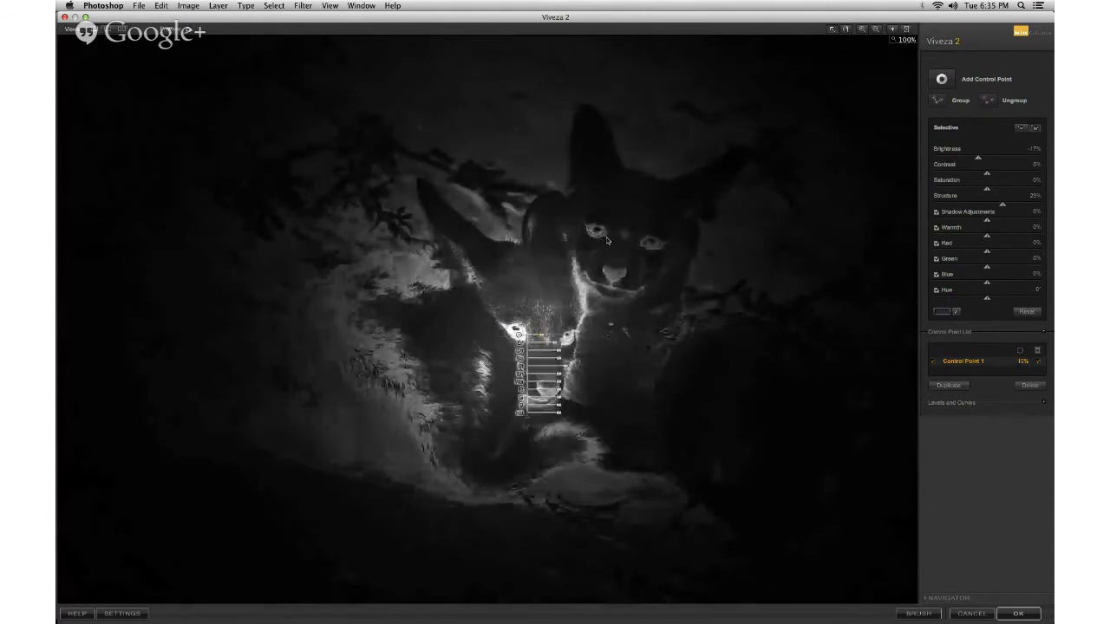
pyautogui.click(1038, 351)
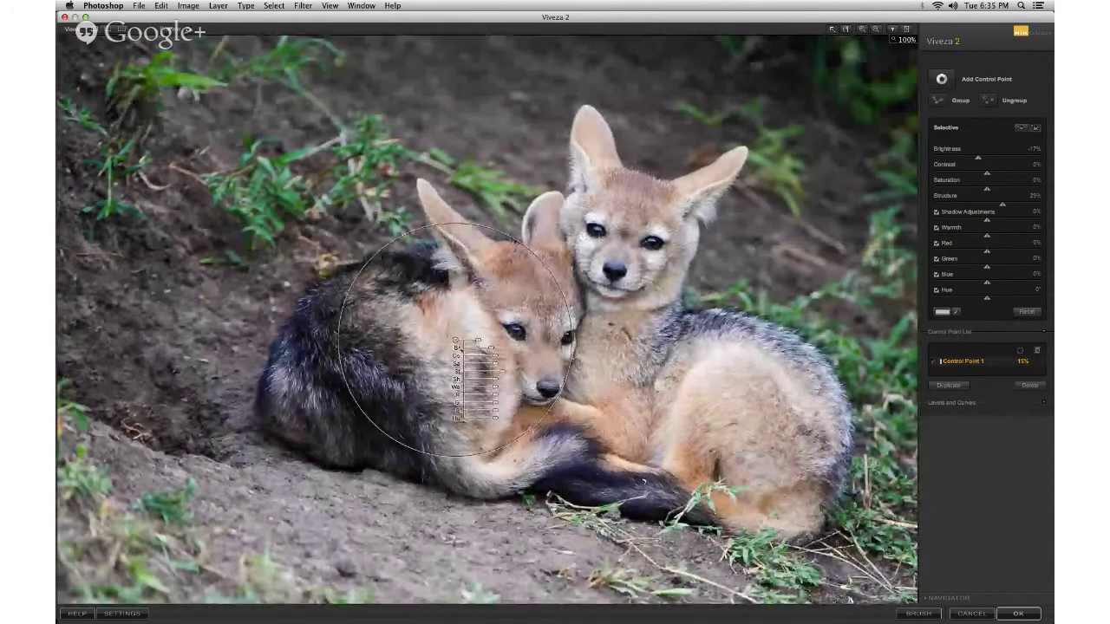
# Drag Control Point 1 past the larger pup's chest onto its haunch
pyautogui.moveTo(519, 336); pyautogui.dragTo(610, 402)
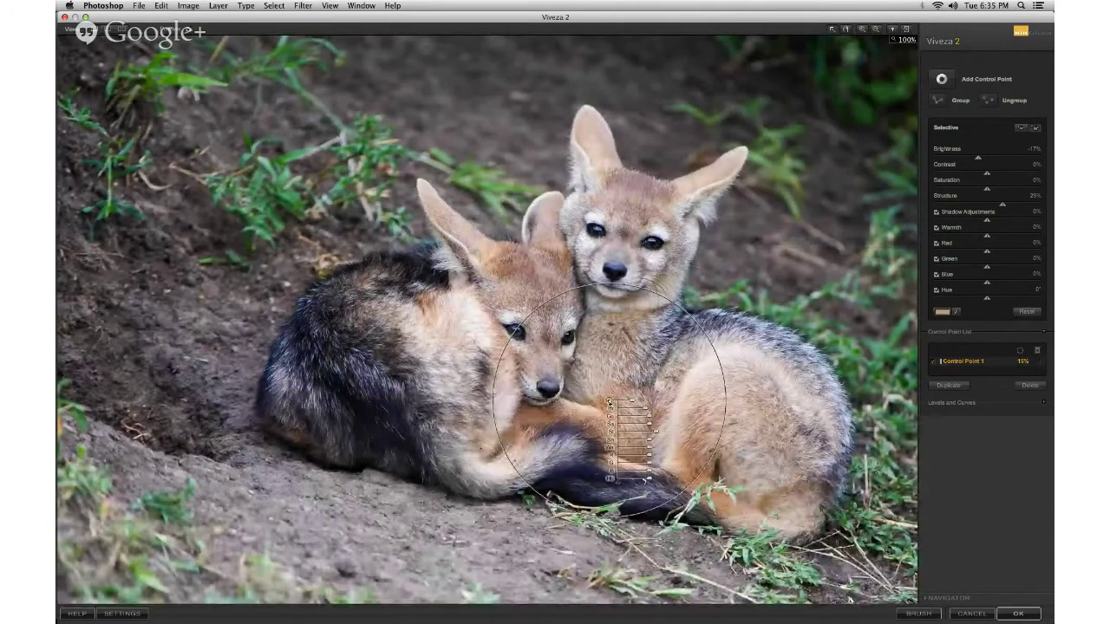
pyautogui.moveTo(610, 401); pyautogui.dragTo(761, 419)
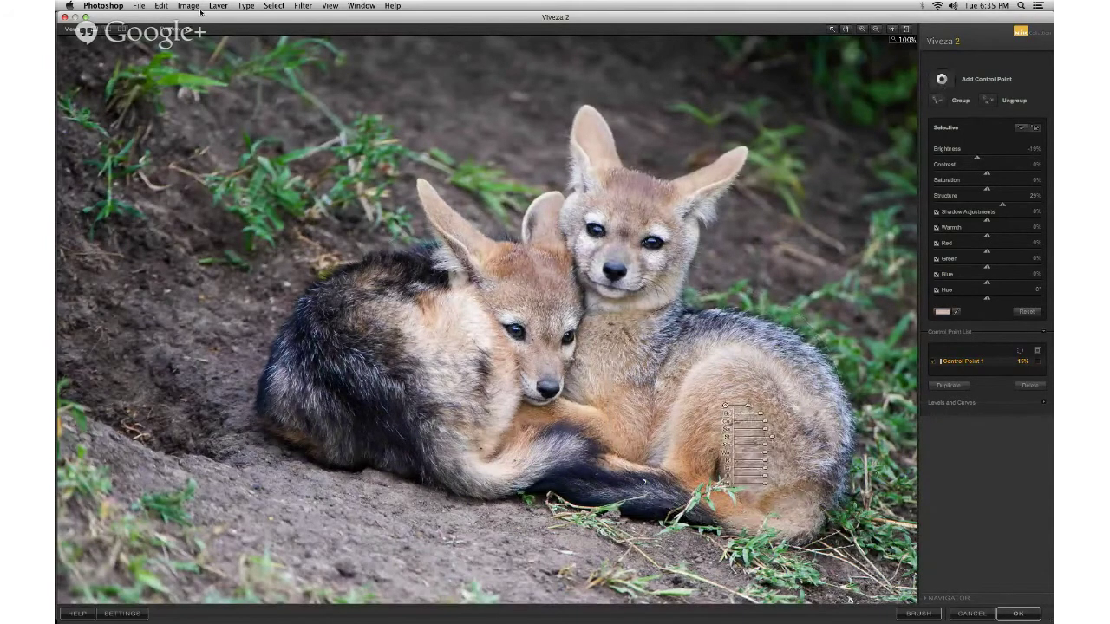
# Add a darkening control point on the upper-left grass and copy it onto other grass patches
pyautogui.click(173, 109)
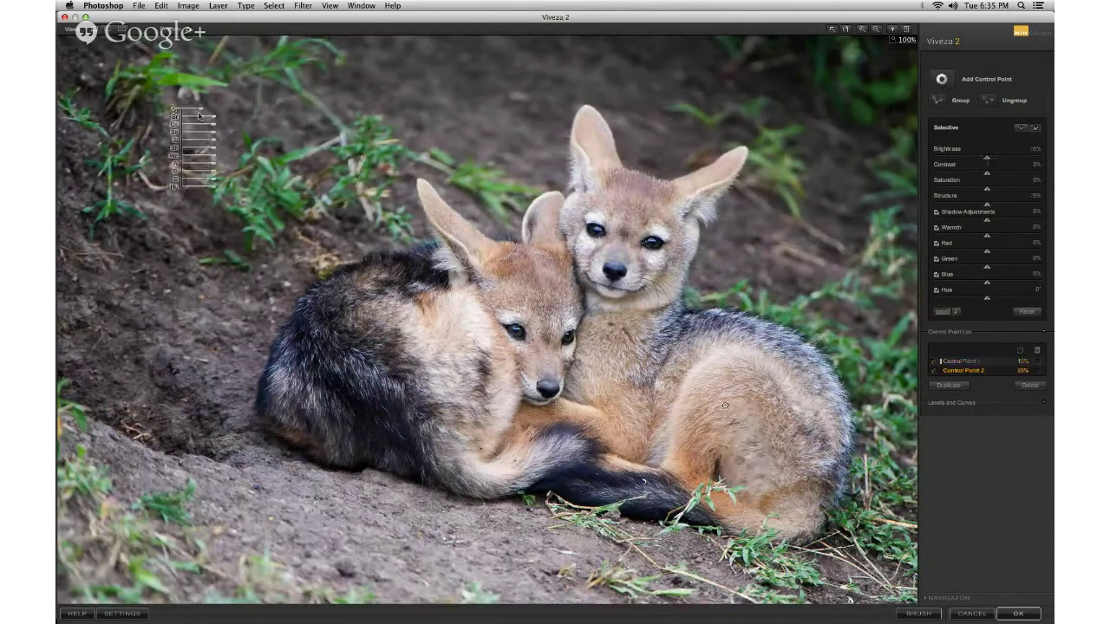
pyautogui.moveTo(214, 118); pyautogui.dragTo(208, 121)
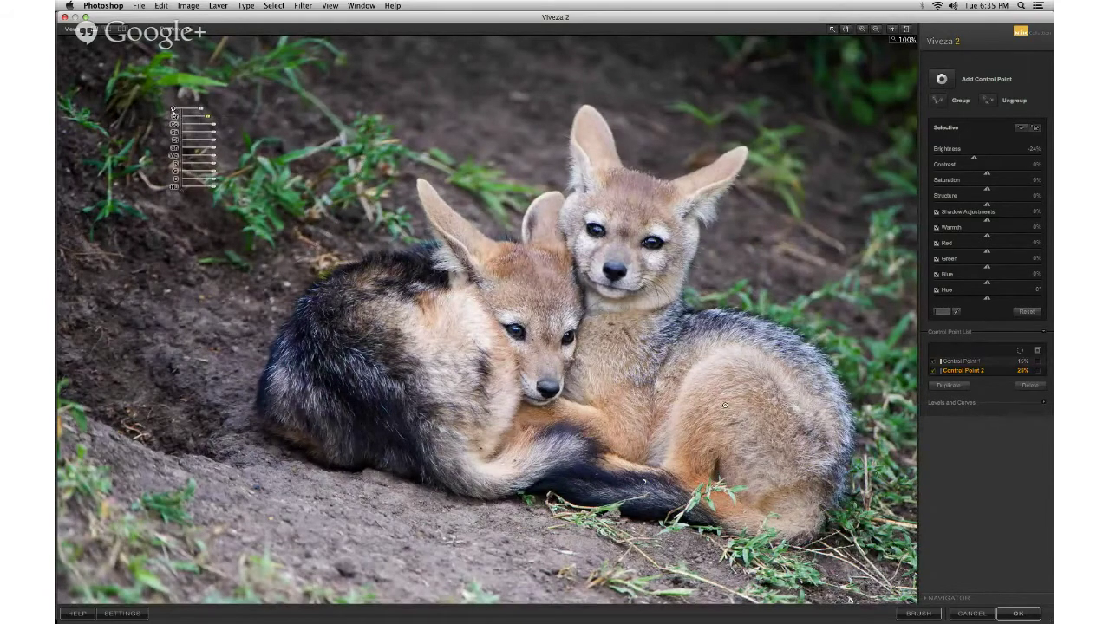
pyautogui.moveTo(174, 111); pyautogui.dragTo(149, 513)
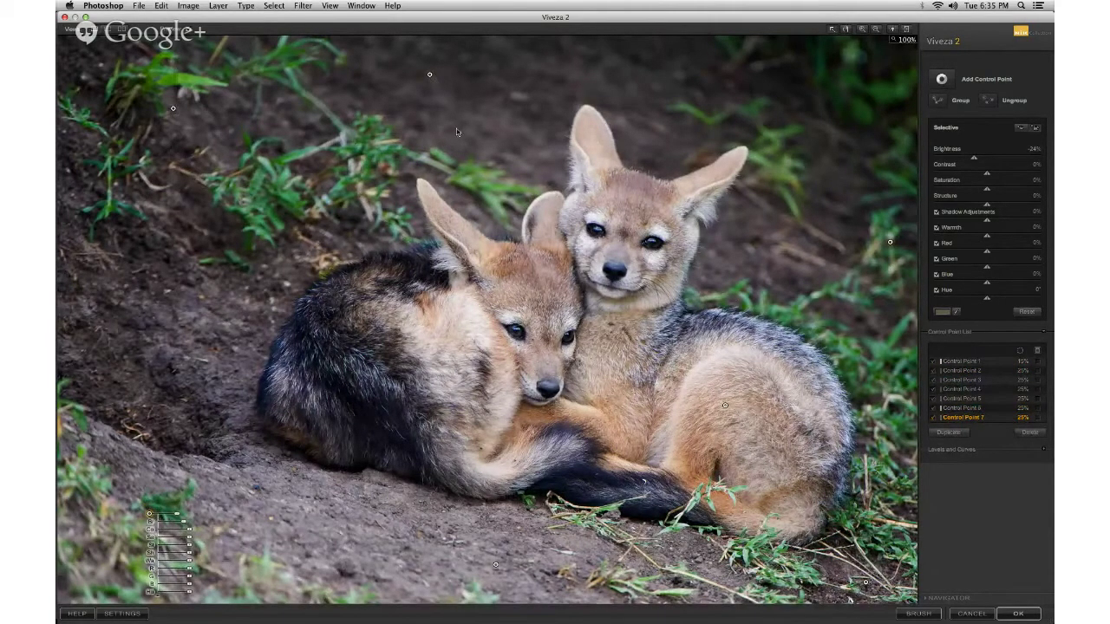
# Compare with Preview off and on, then apply the result as a Viveza 2 layer
pyautogui.click(186, 32)
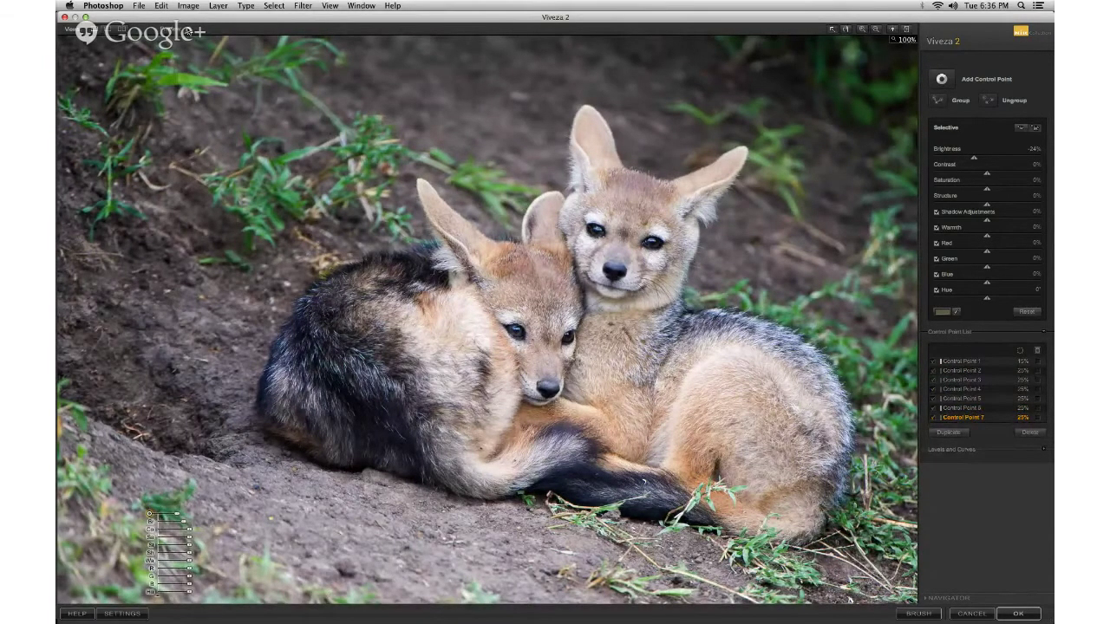
pyautogui.click(186, 32)
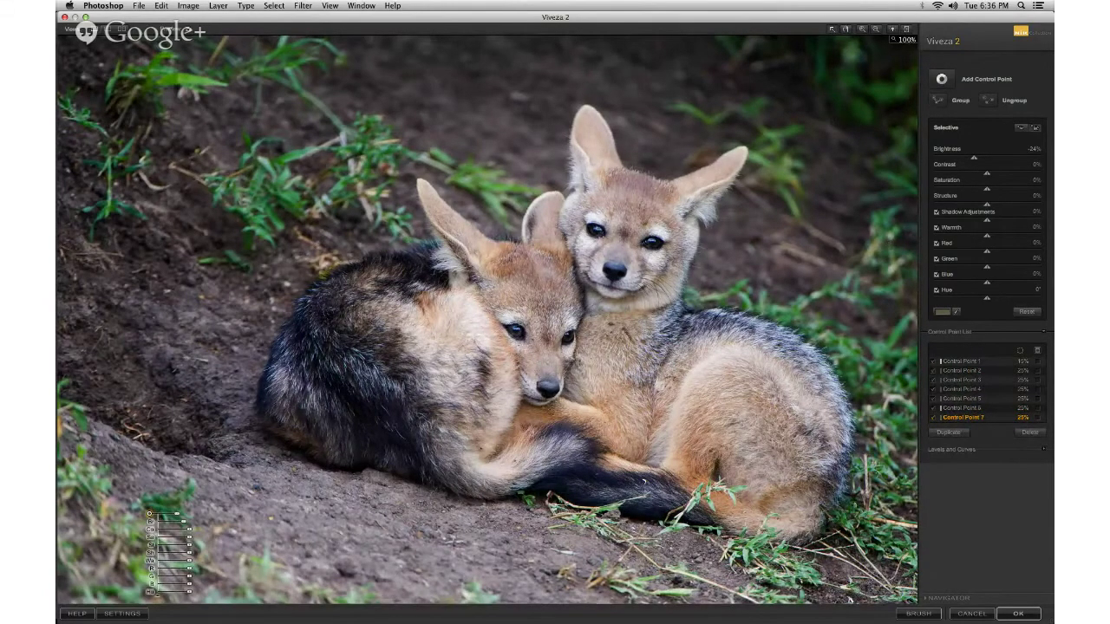
pyautogui.click(1019, 613)
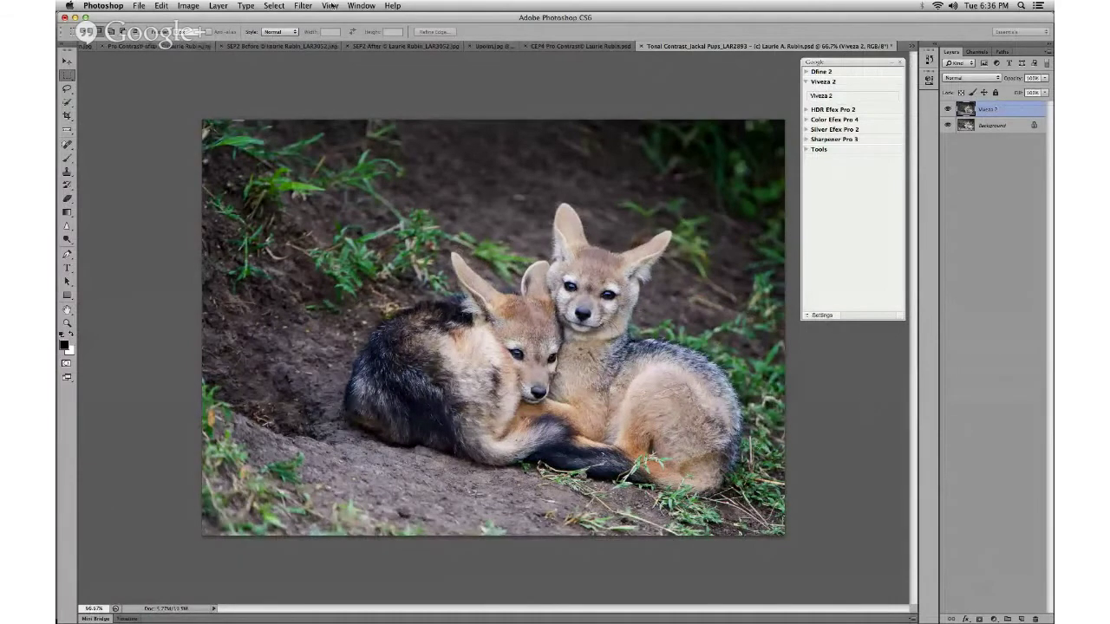
# Open the Midnight lion cub image (Midnight_LAR1950.psd) from the Demo Images folder
pyautogui.click(138, 6)
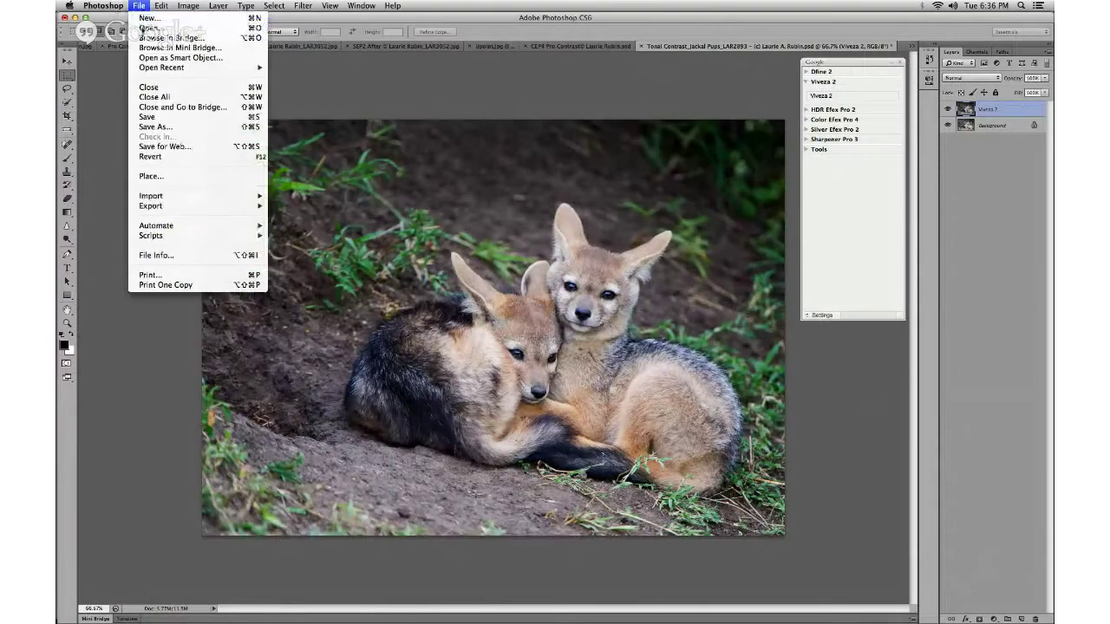
pyautogui.click(450, 116)
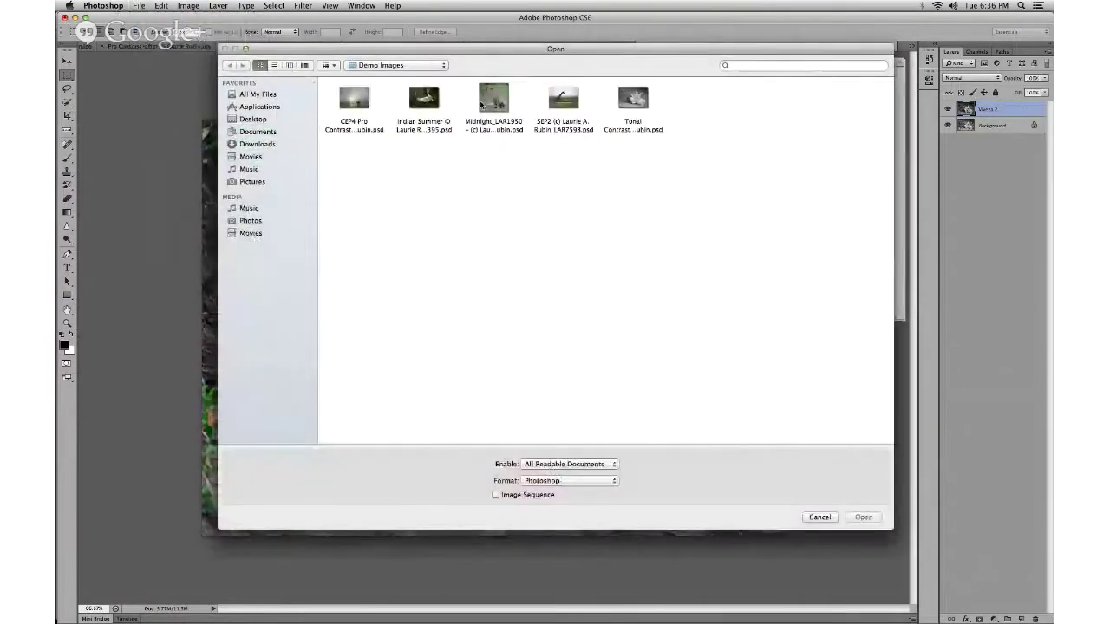
pyautogui.doubleClick(494, 101)
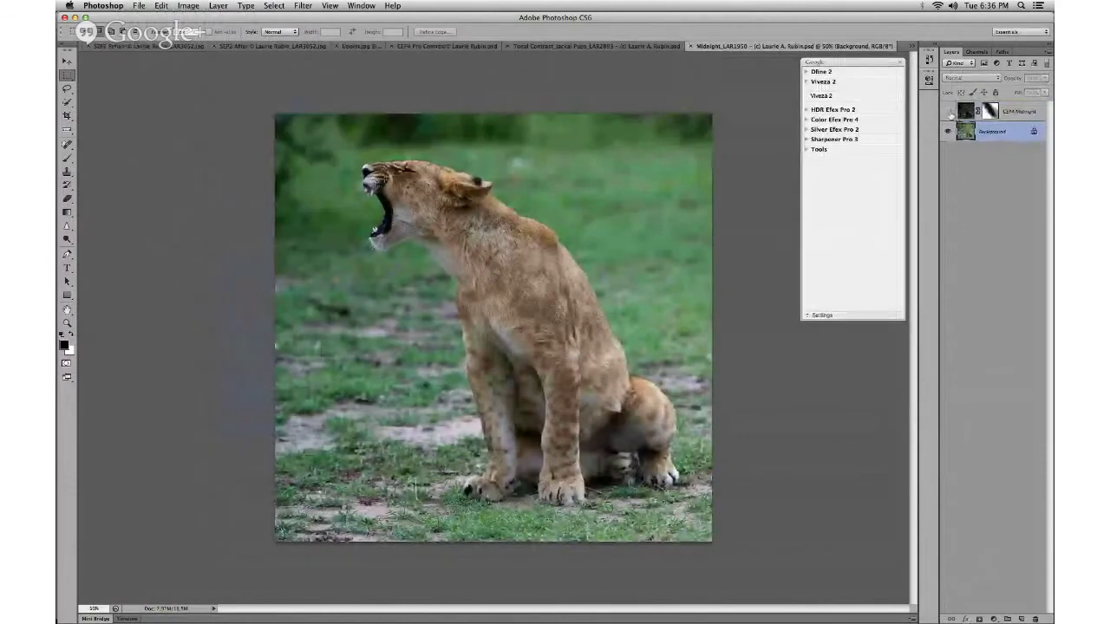
# Compare and delete the CEP4 Midnight layer, then launch Viveza 2 on the lion image
pyautogui.click(948, 111)
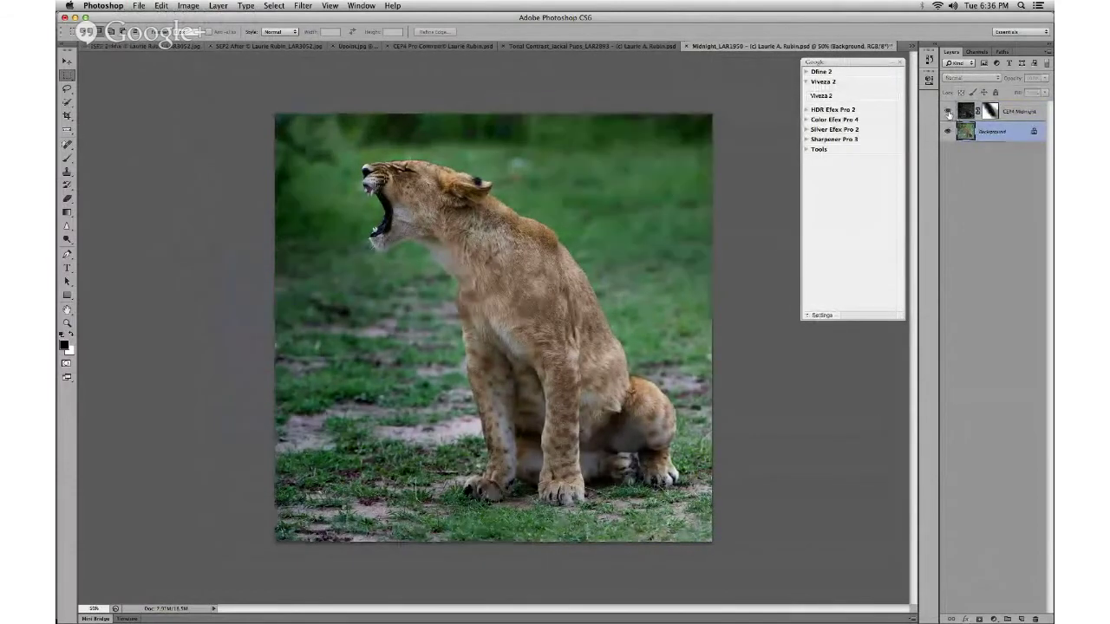
pyautogui.click(948, 111)
pyautogui.click(1006, 112)
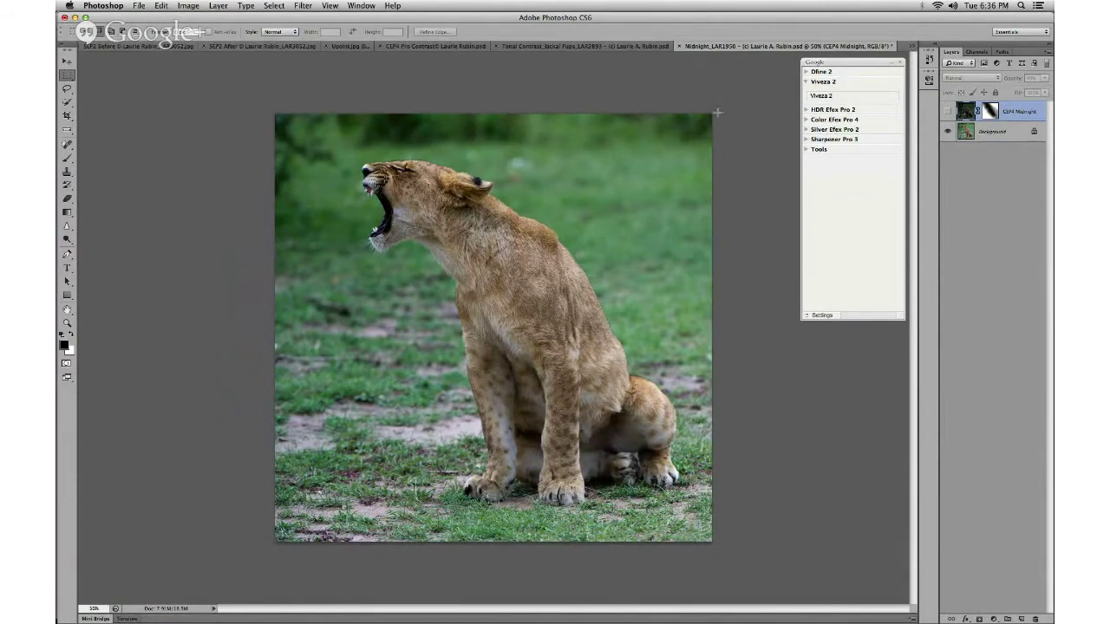
pyautogui.click(948, 111)
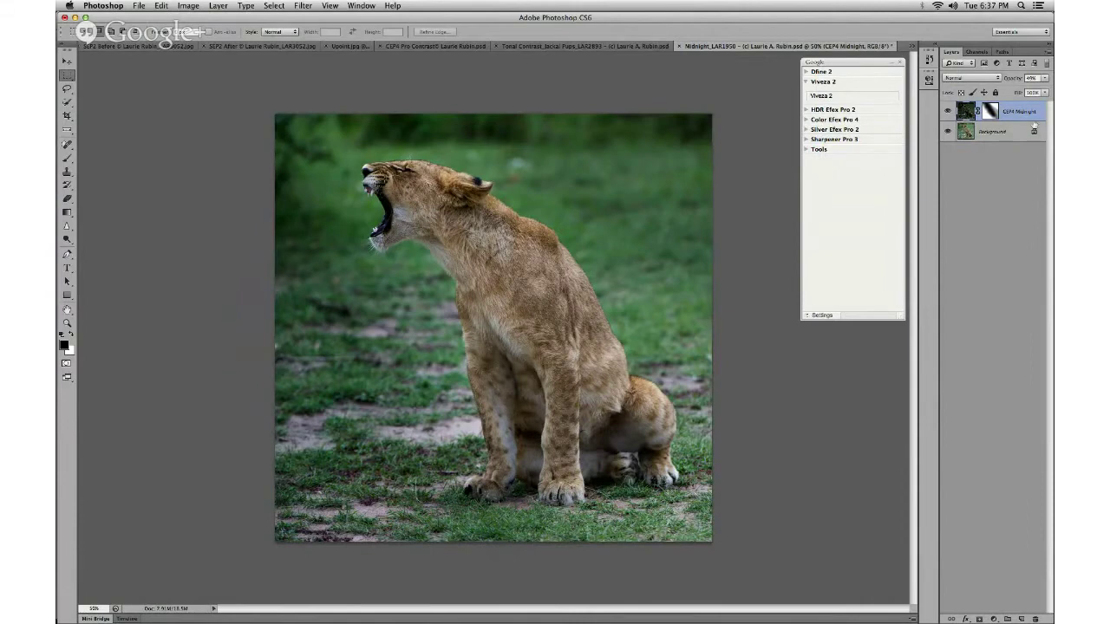
pyautogui.press('Delete')
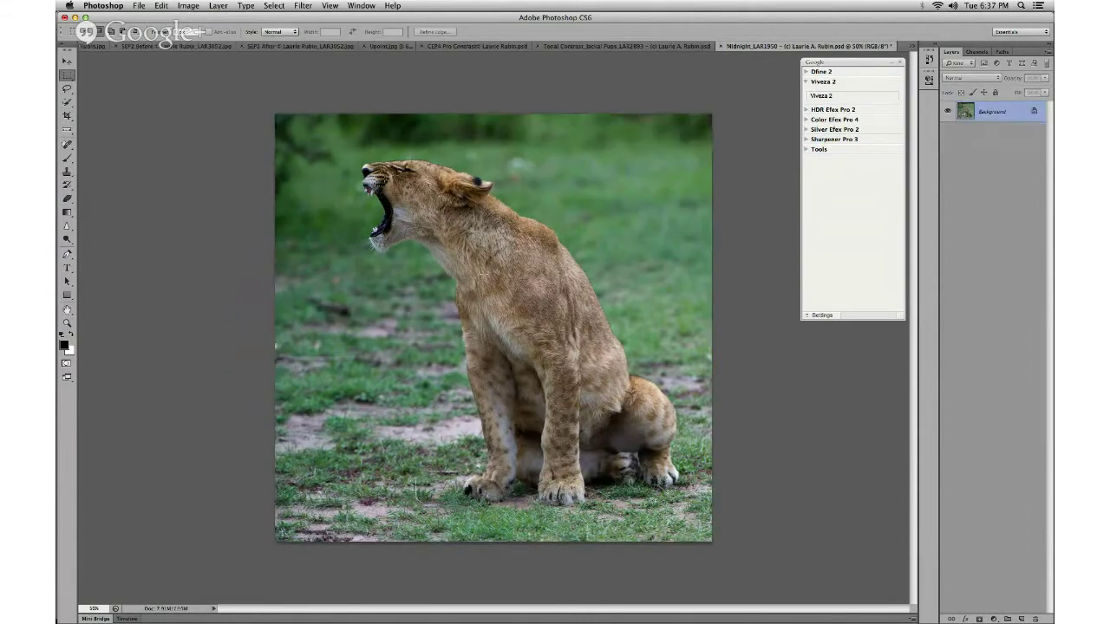
pyautogui.click(821, 96)
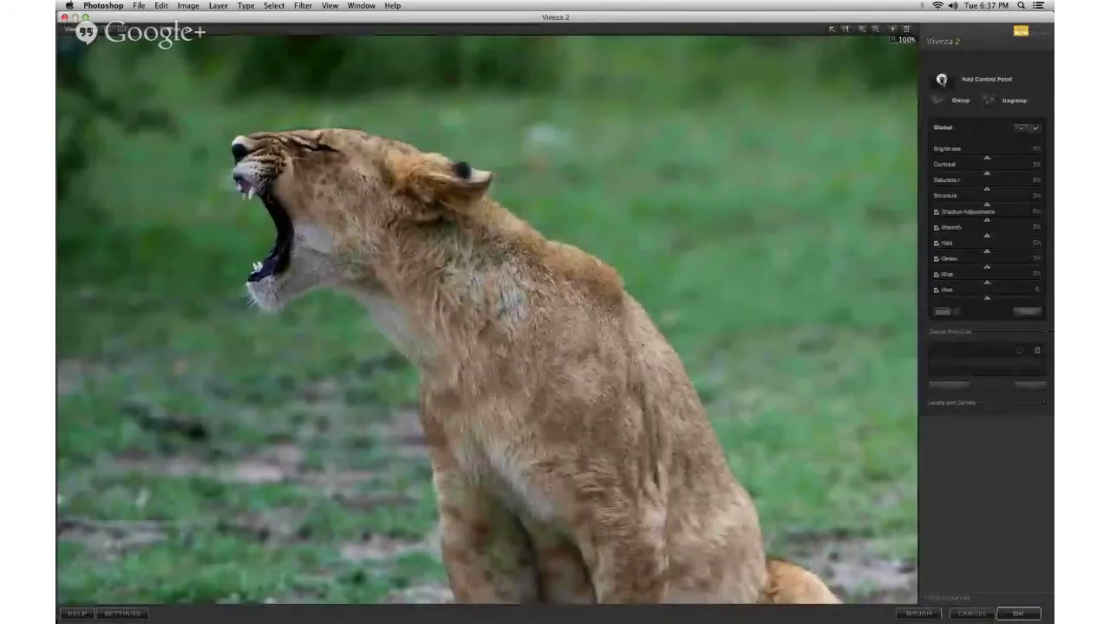
# Add a control point on the lion's neck with Structure raised to 59%
pyautogui.click(445, 294)
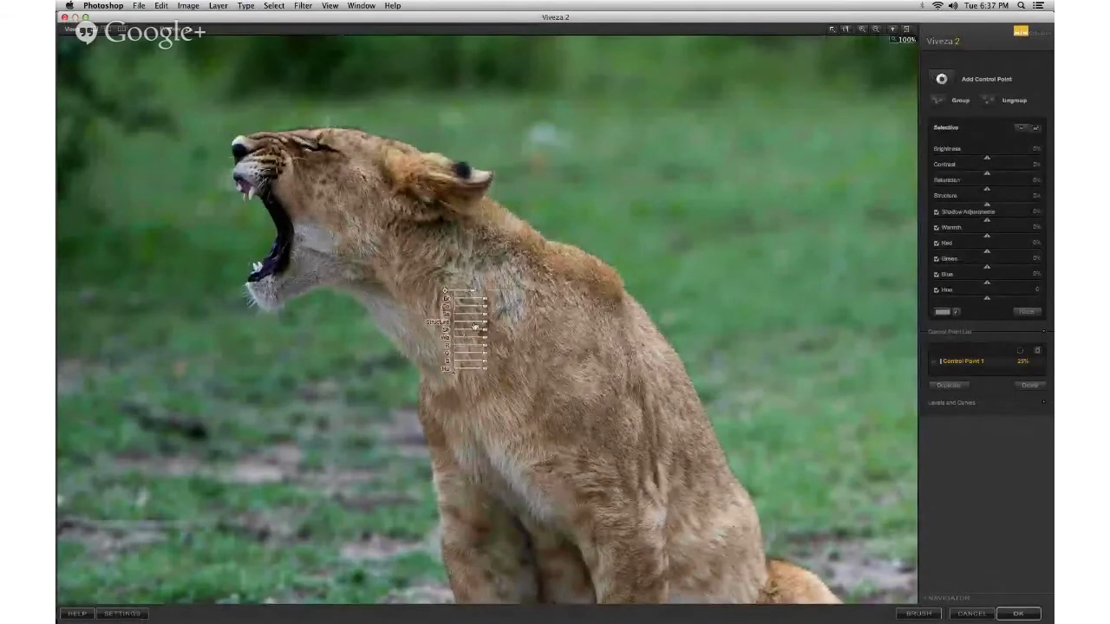
pyautogui.moveTo(486, 325); pyautogui.dragTo(501, 325)
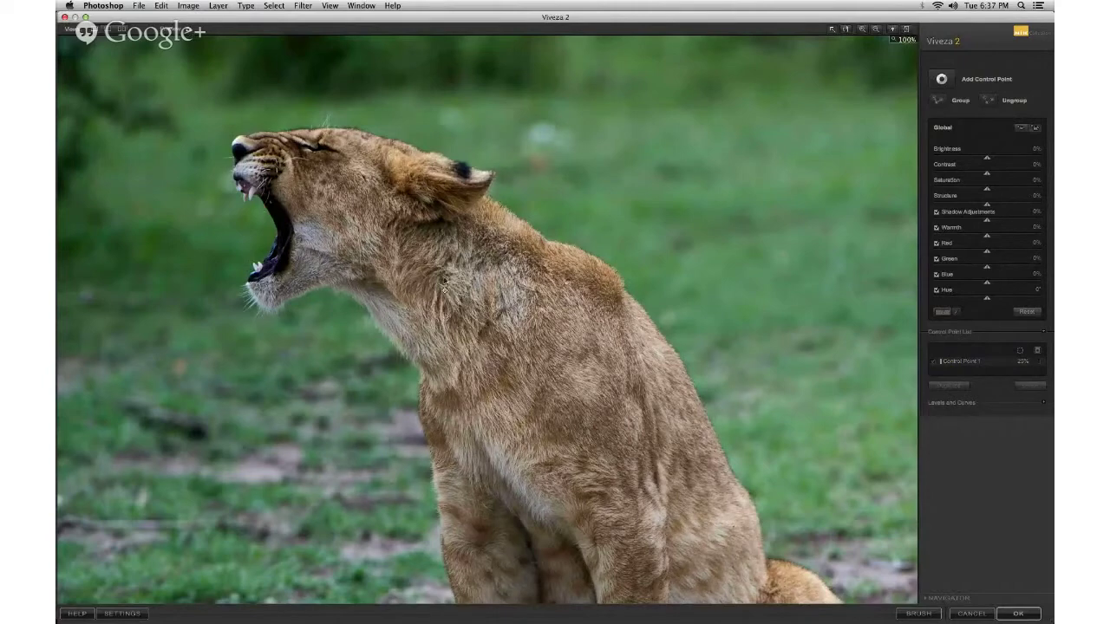
pyautogui.click(451, 292)
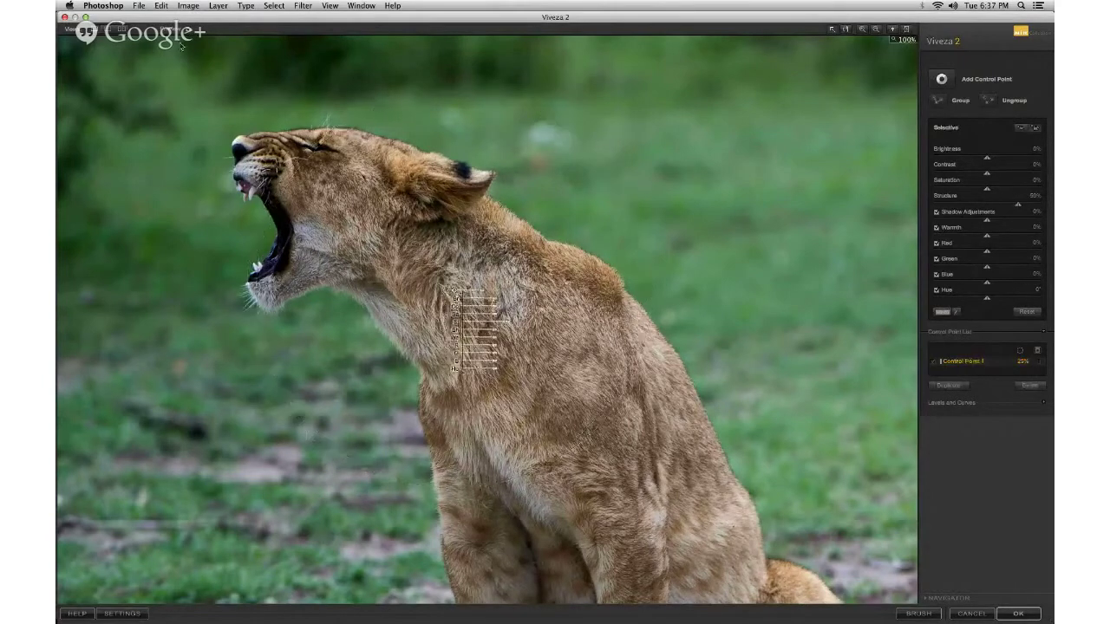
# Compare before and after in split and side-by-side views, then cancel Viveza 2
pyautogui.click(122, 30)
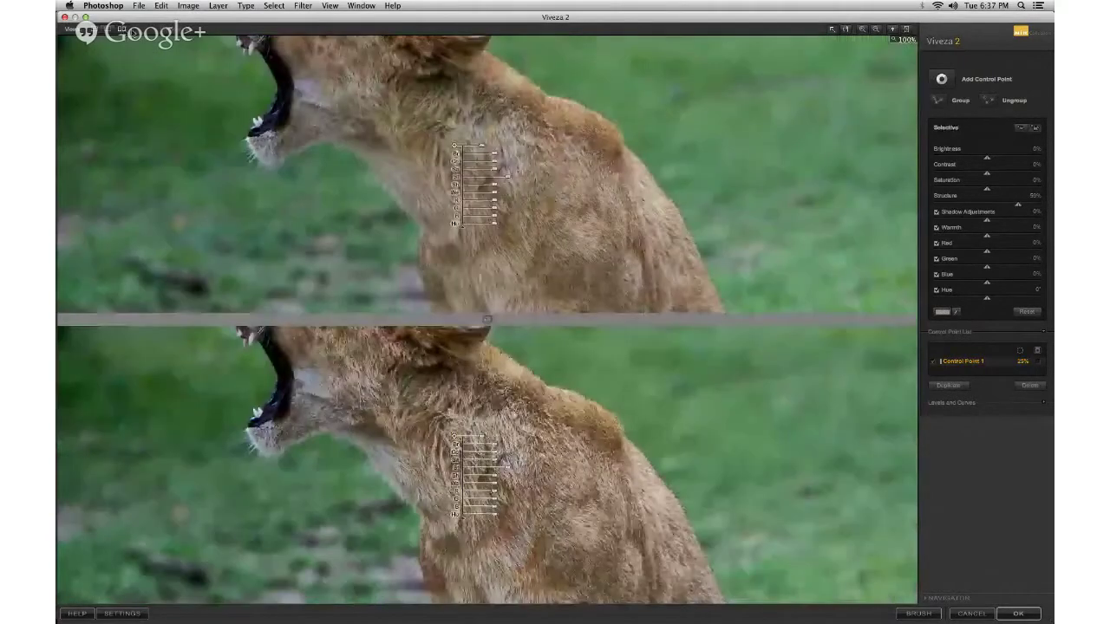
pyautogui.click(111, 31)
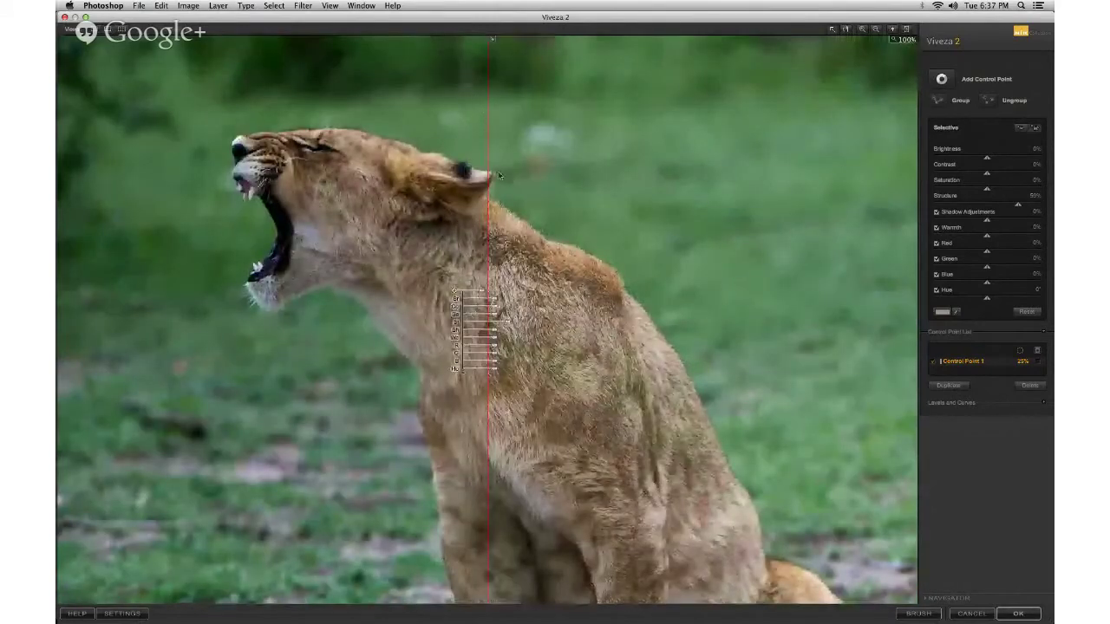
pyautogui.moveTo(487, 127); pyautogui.dragTo(459, 141)
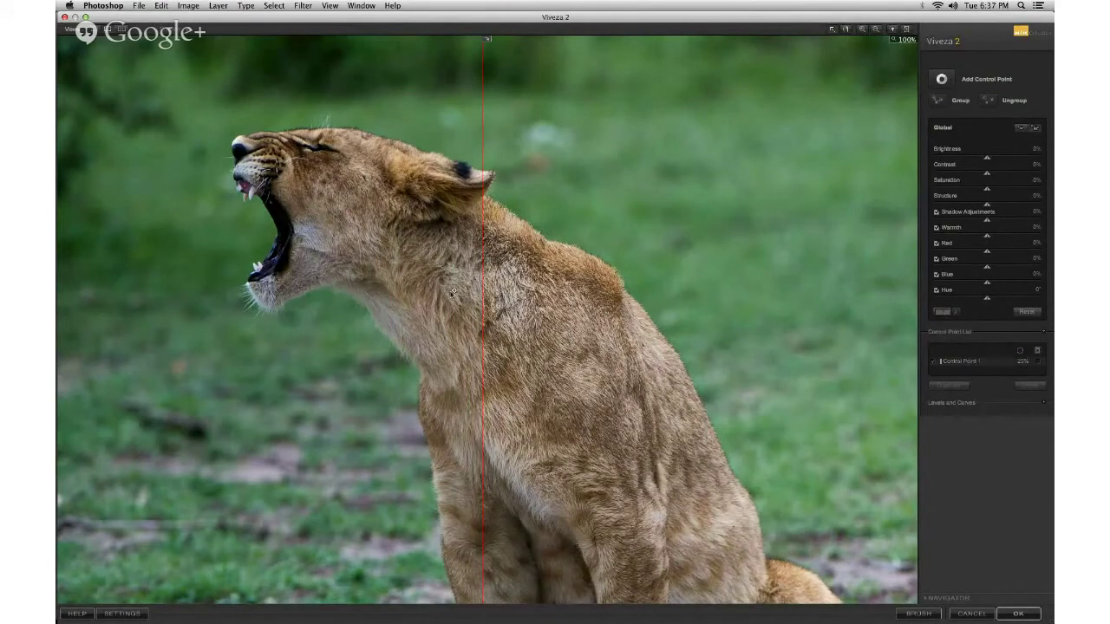
pyautogui.click(455, 293)
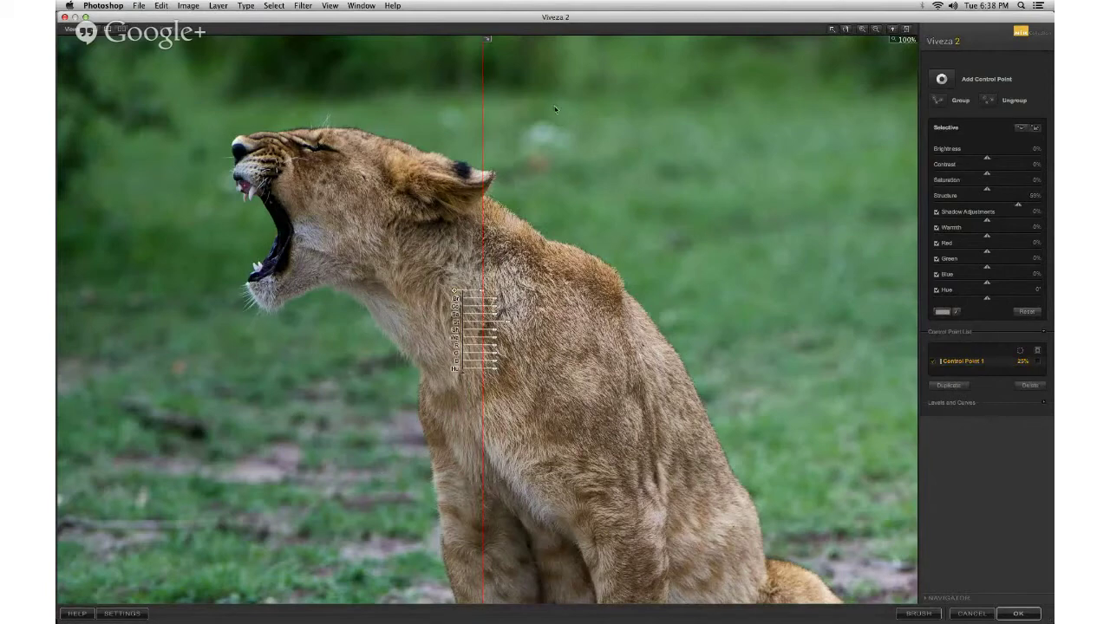
pyautogui.click(972, 614)
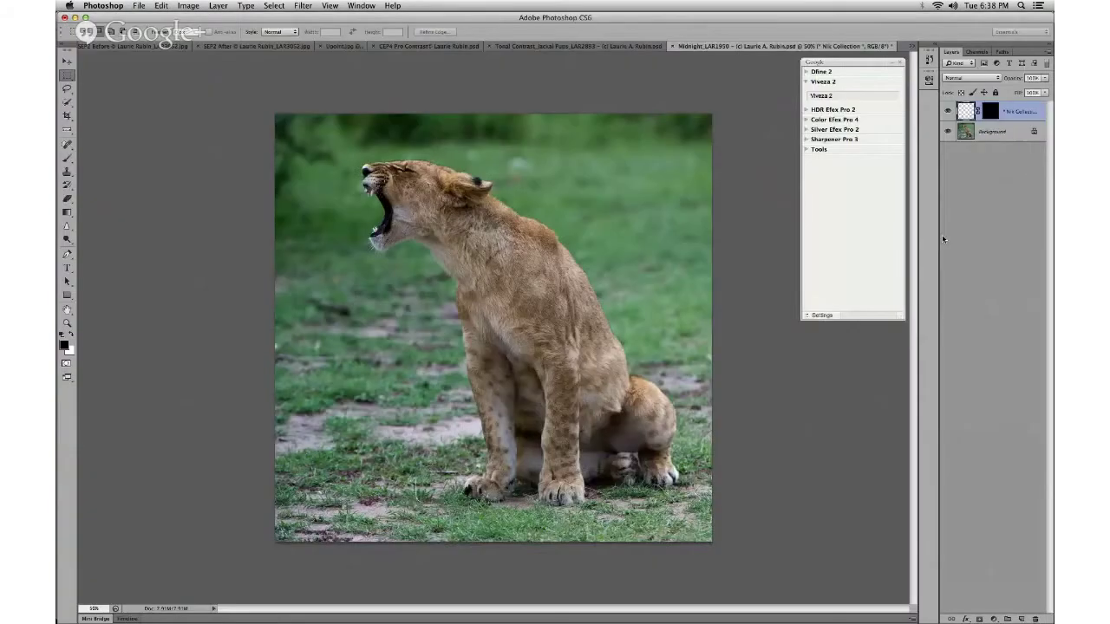
# Collapse Viveza 2 in the Nik panel and launch Color Efex Pro 4 on the lion photo
pyautogui.click(807, 83)
pyautogui.click(806, 102)
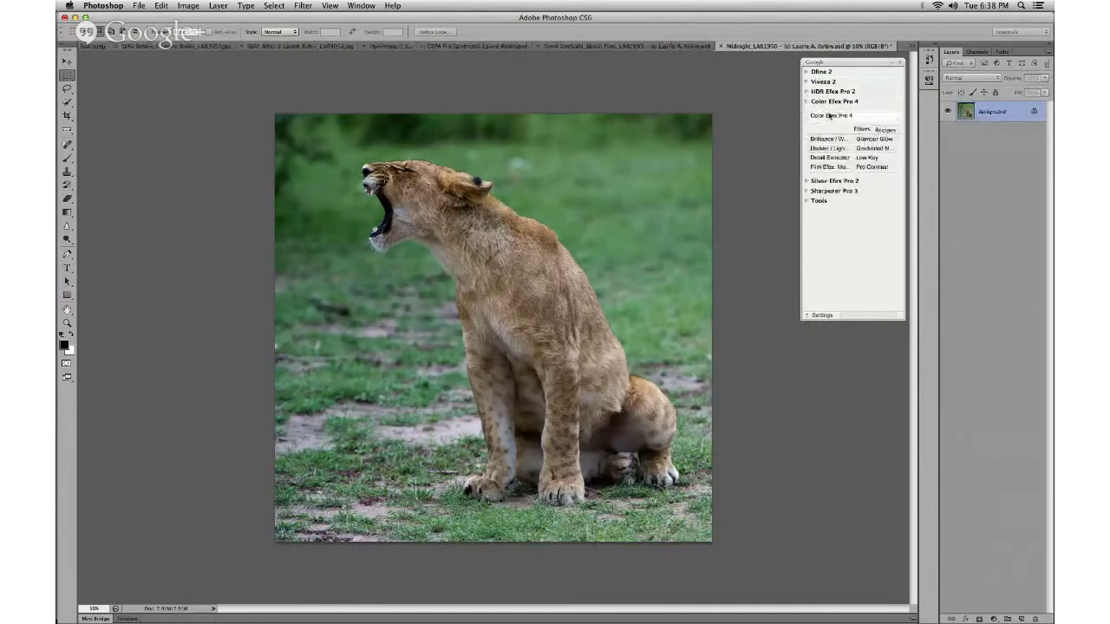
pyautogui.click(828, 116)
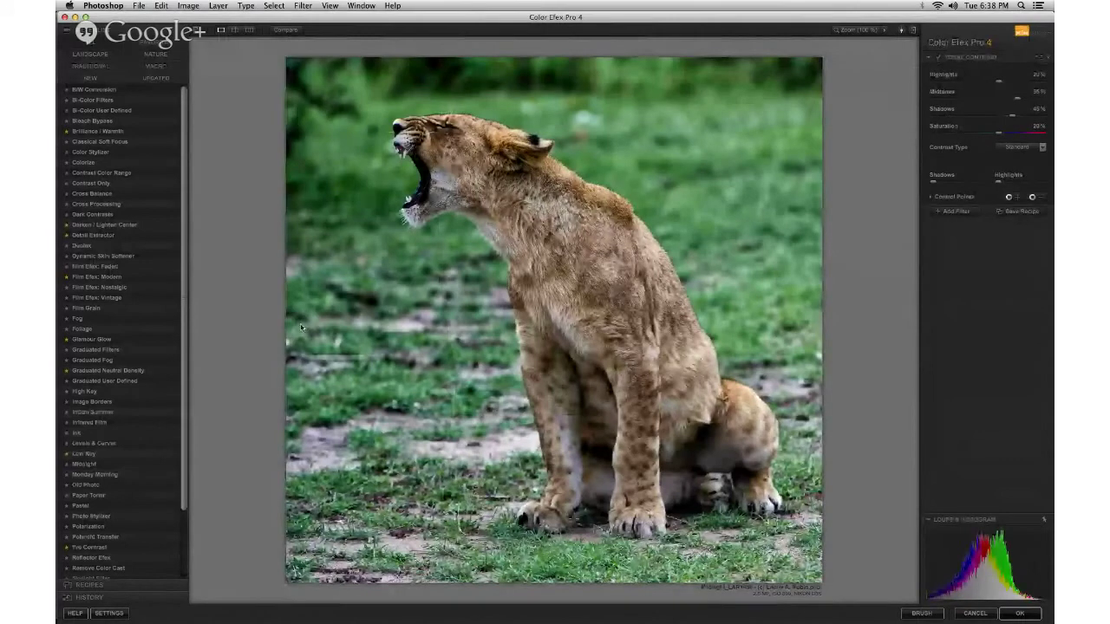
# Try the Monday Morning filter, then apply the Midnight filter to the lion photo
pyautogui.scroll(-3, 124, 295)
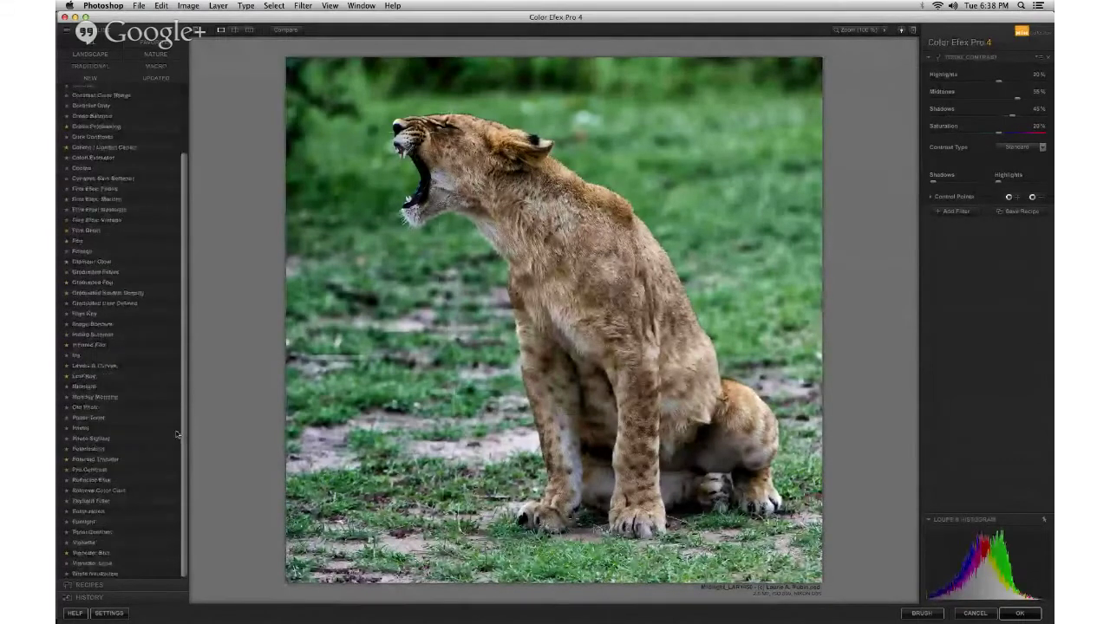
pyautogui.click(92, 399)
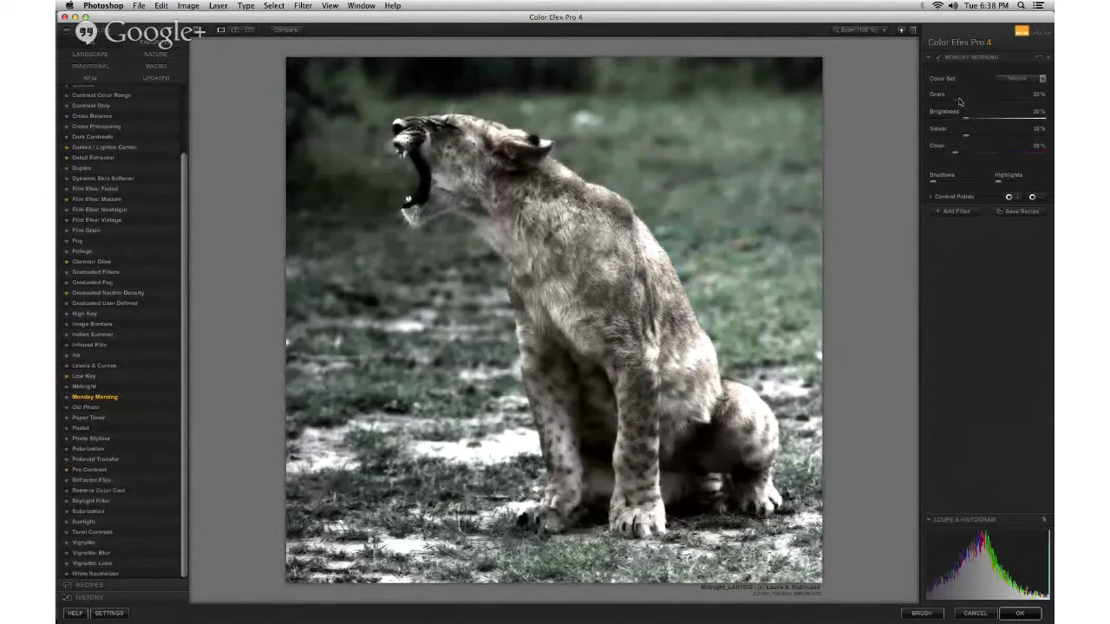
pyautogui.click(87, 388)
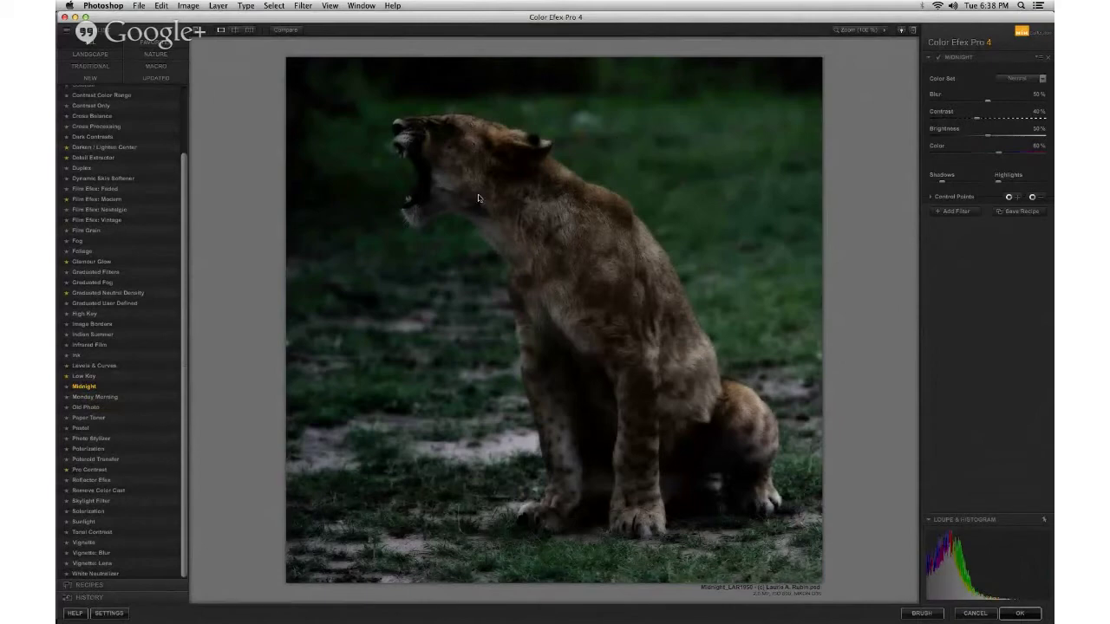
pyautogui.click(922, 616)
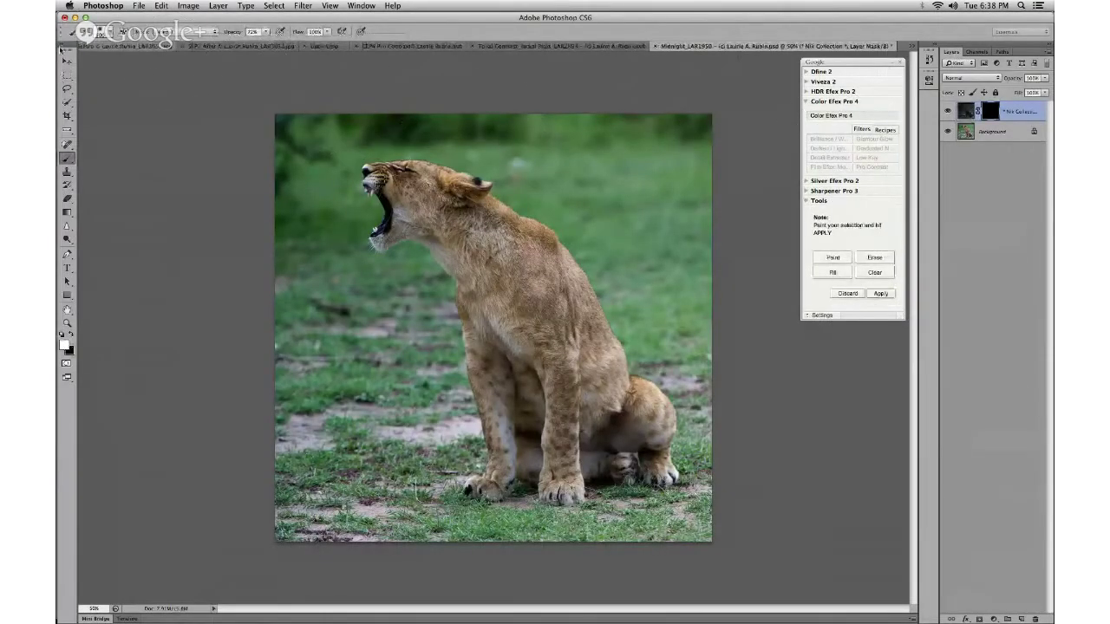
# Fill the Midnight effect over the image, then fade it off the lion with a gradient
pyautogui.click(67, 61)
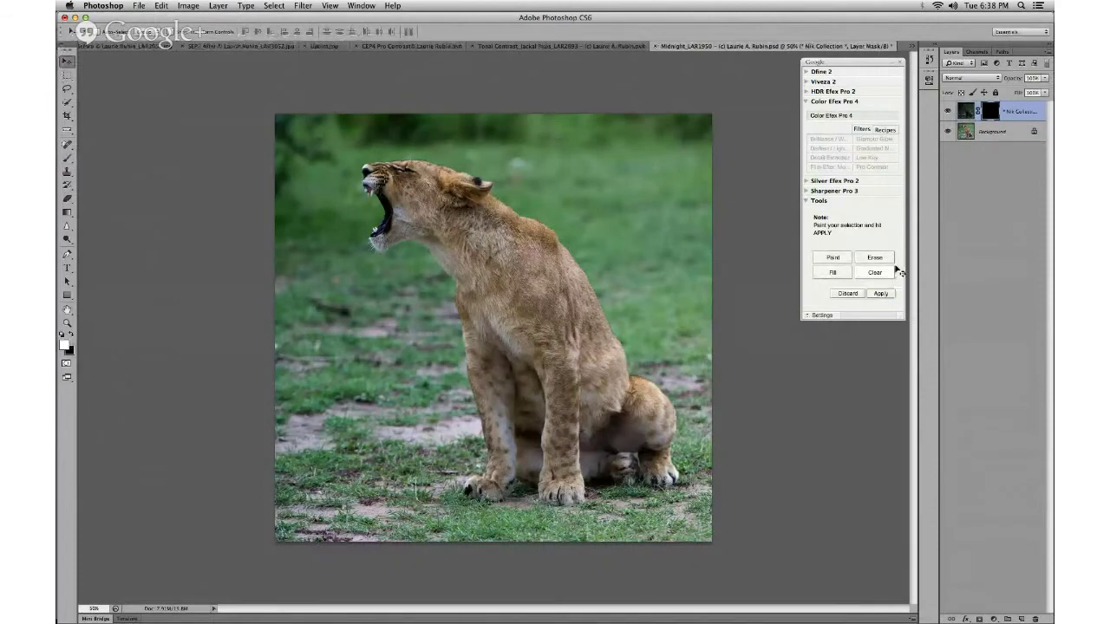
pyautogui.click(835, 274)
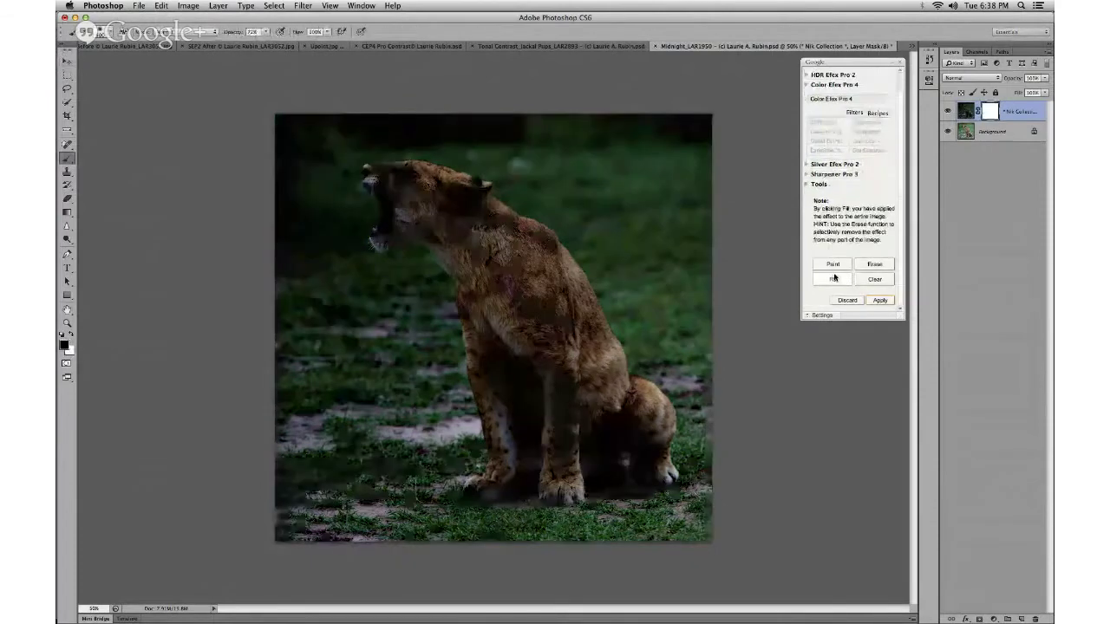
pyautogui.click(876, 266)
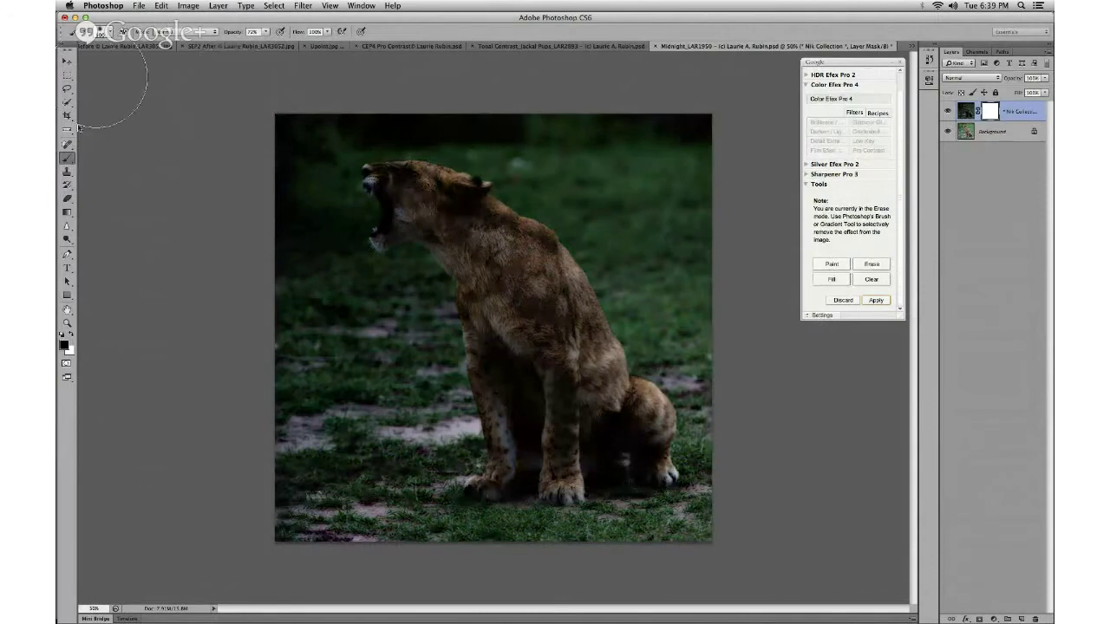
pyautogui.click(67, 198)
pyautogui.click(66, 213)
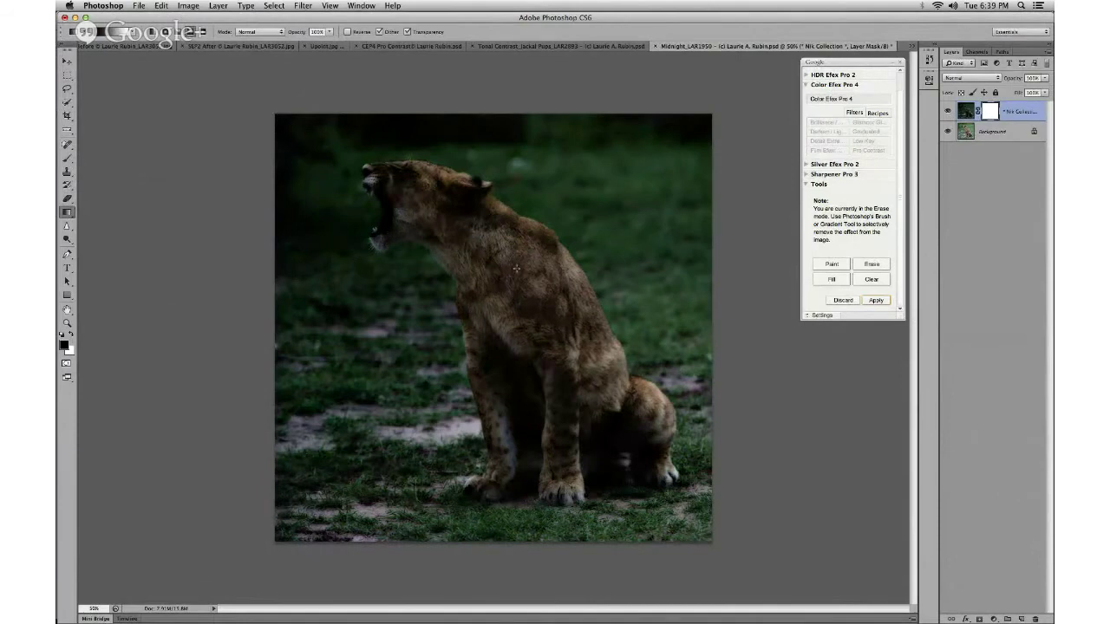
pyautogui.moveTo(519, 265); pyautogui.dragTo(453, 308)
pyautogui.moveTo(471, 271); pyautogui.dragTo(380, 331)
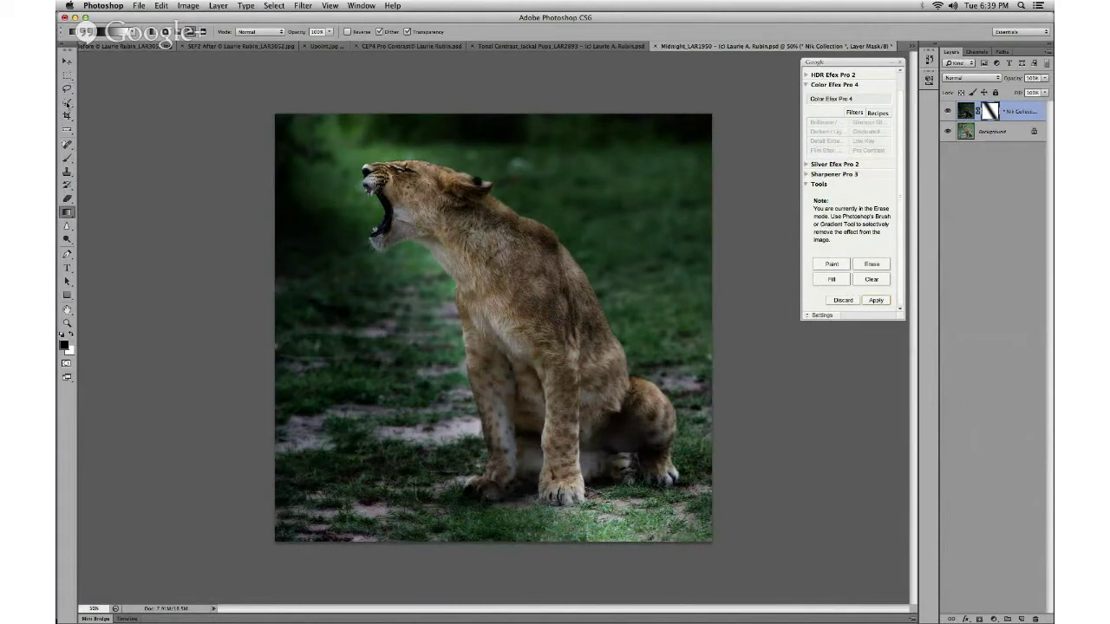
# Try brushing the effect off the hindquarters, undo it, and lower layer opacity to about 68%
pyautogui.click(68, 158)
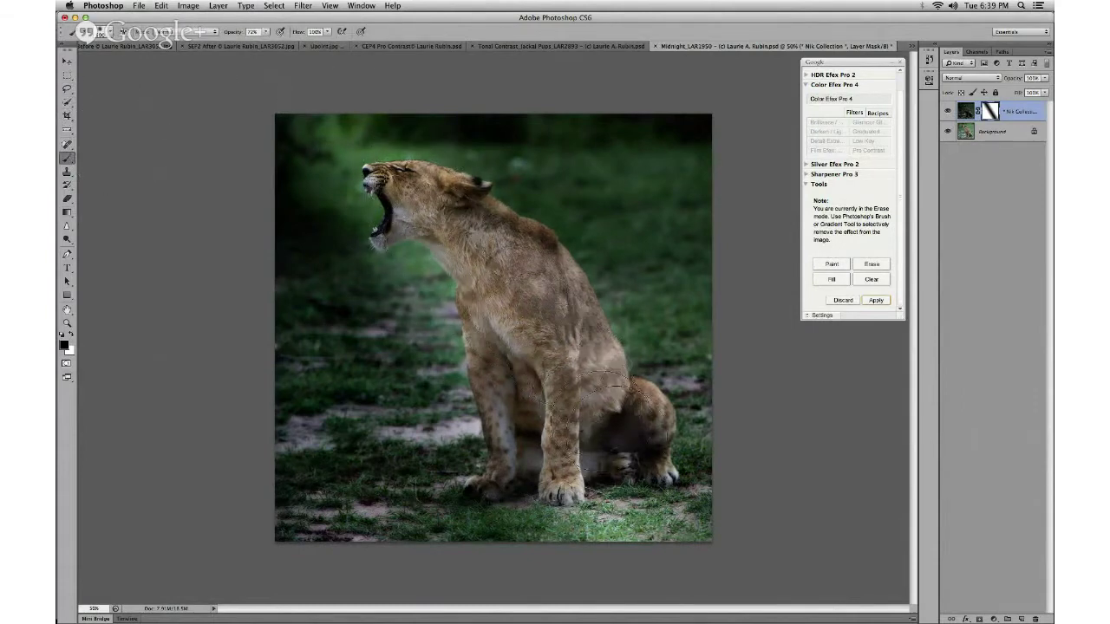
pyautogui.moveTo(607, 394); pyautogui.dragTo(624, 446)
pyautogui.press('super+z')
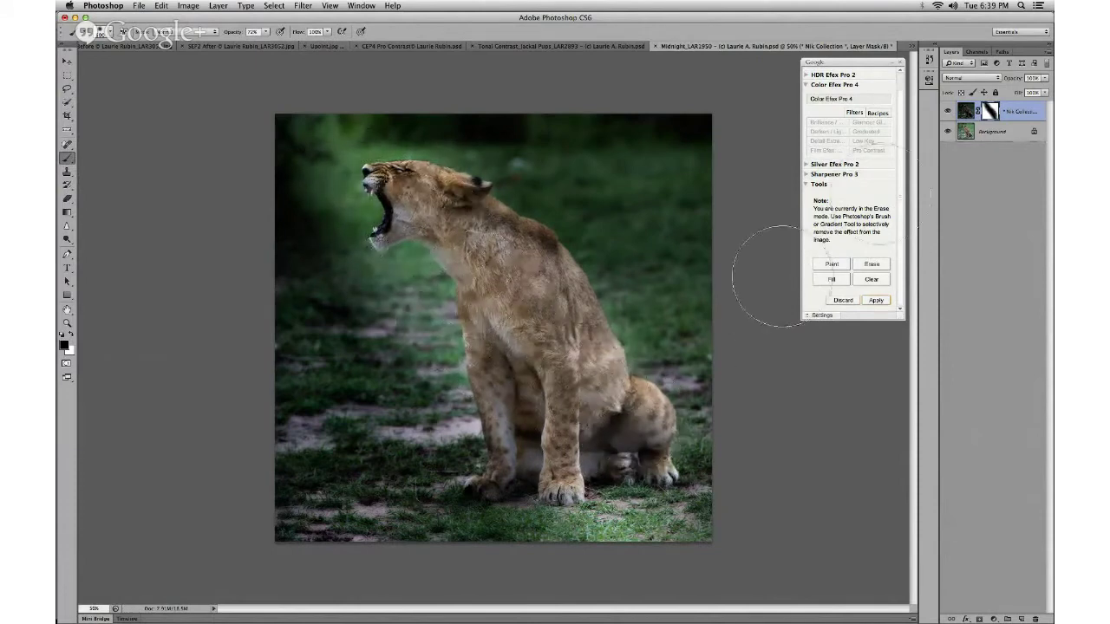
pyautogui.click(1043, 79)
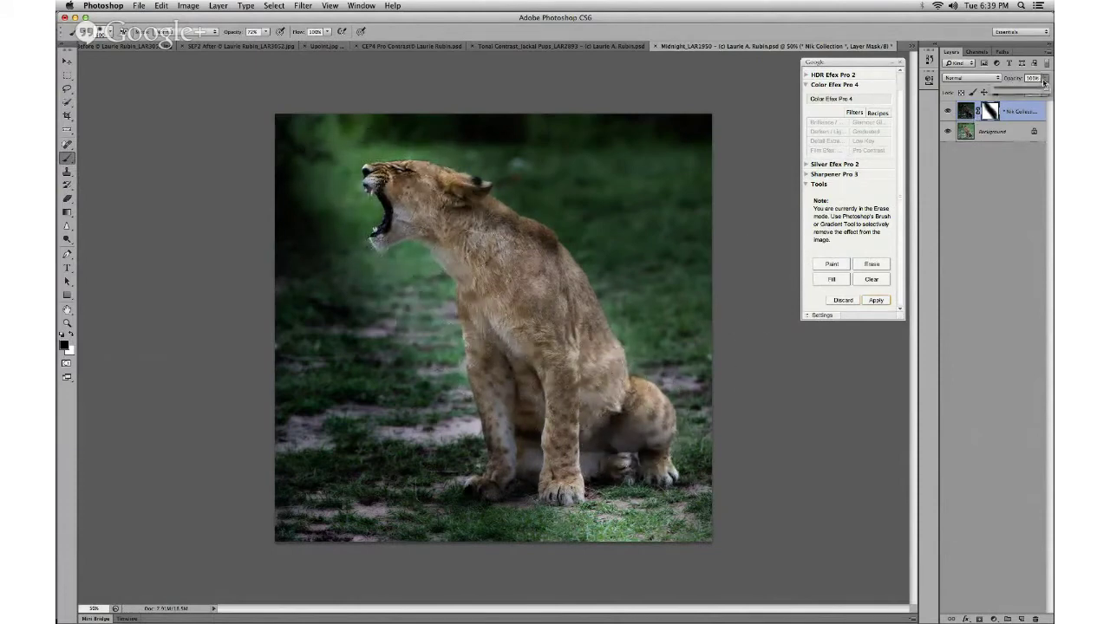
pyautogui.moveTo(1044, 93); pyautogui.dragTo(1028, 94)
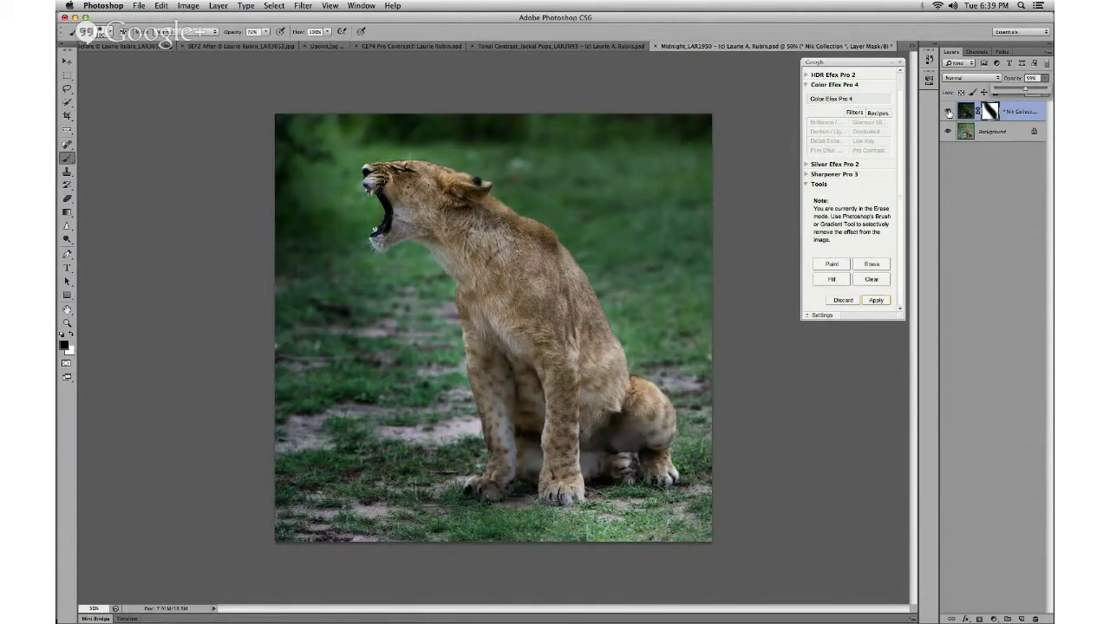
# Compare the lion photo with and without the Midnight effect layer, then open the File menu
pyautogui.click(948, 111)
pyautogui.click(948, 111)
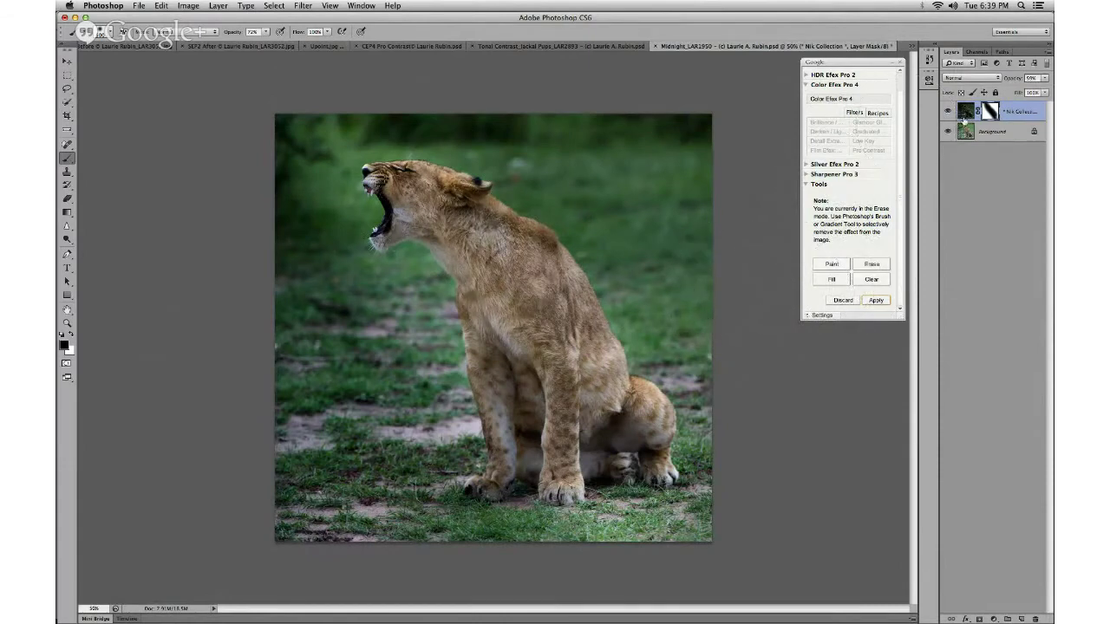
pyautogui.click(947, 111)
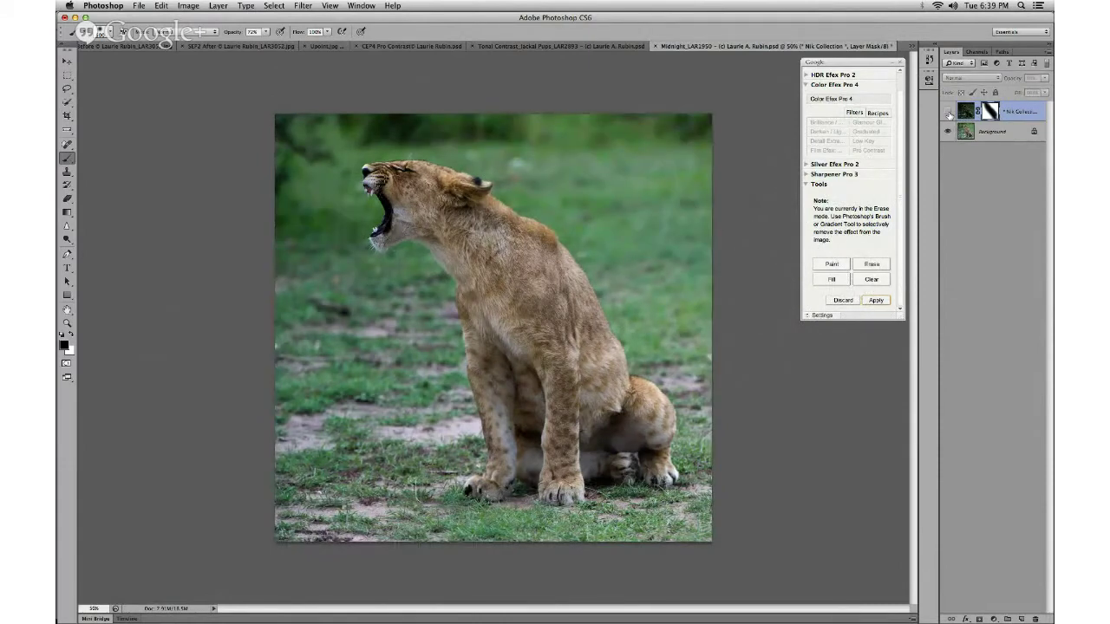
pyautogui.click(948, 111)
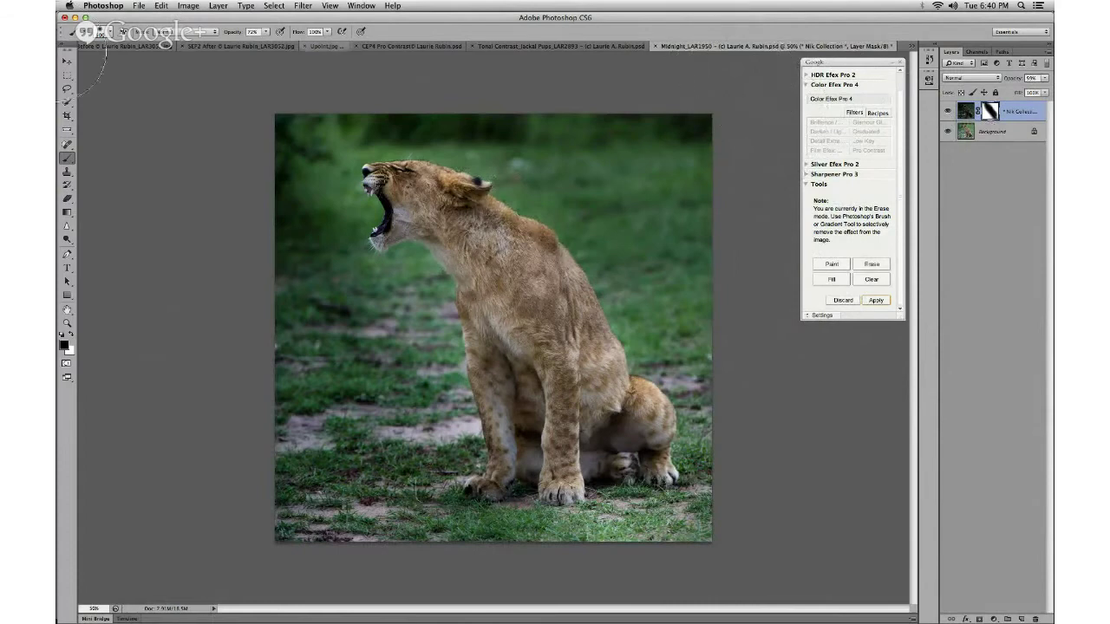
pyautogui.click(136, 6)
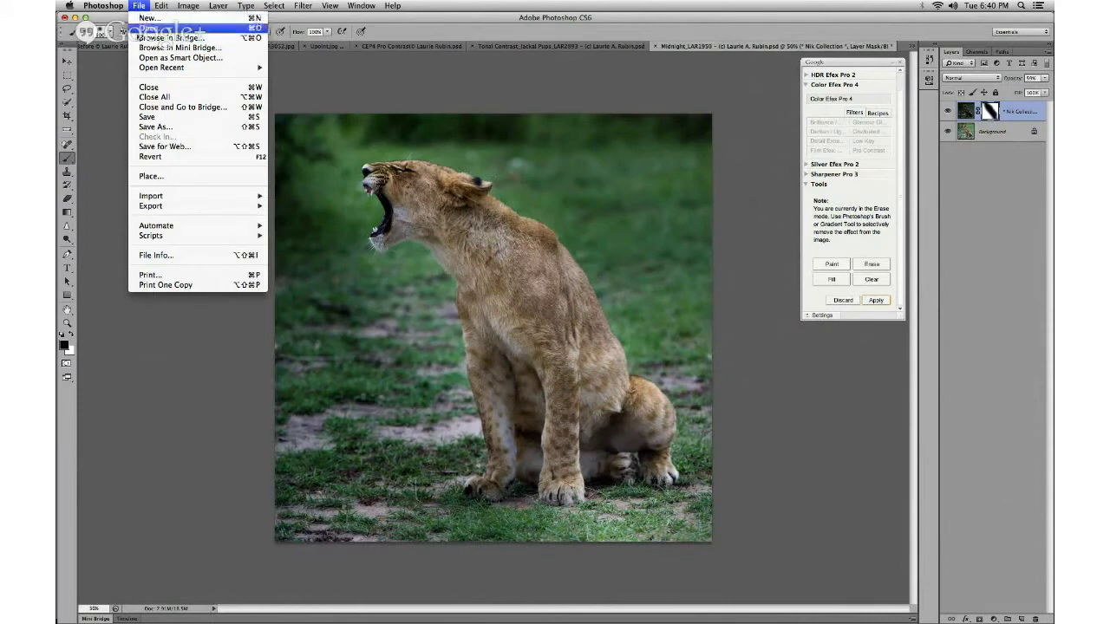
pyautogui.click(139, 6)
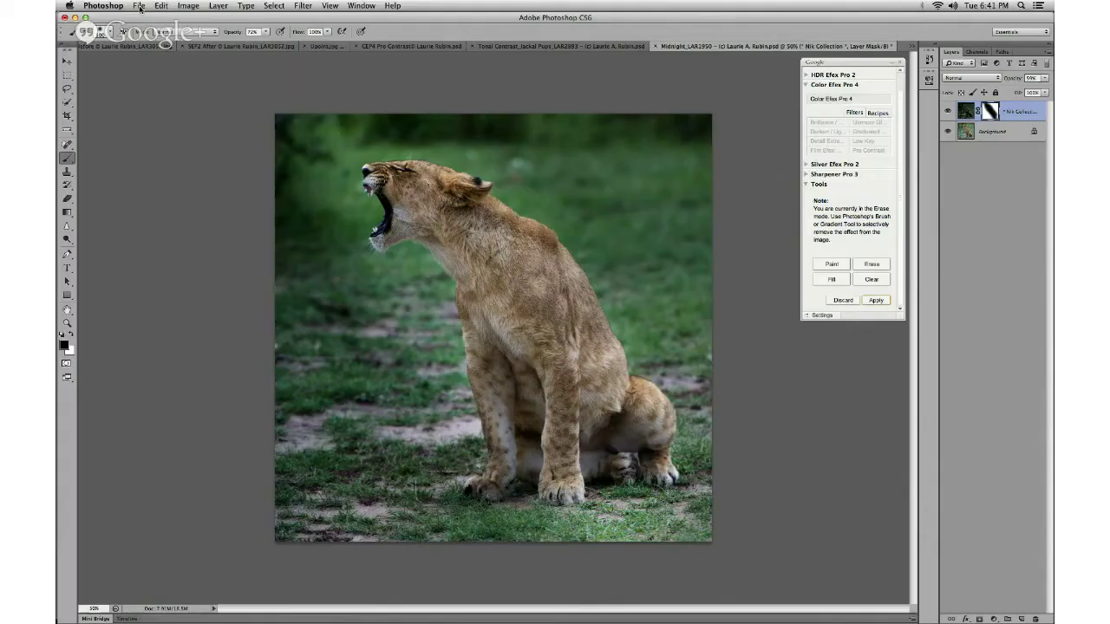
pyautogui.click(138, 6)
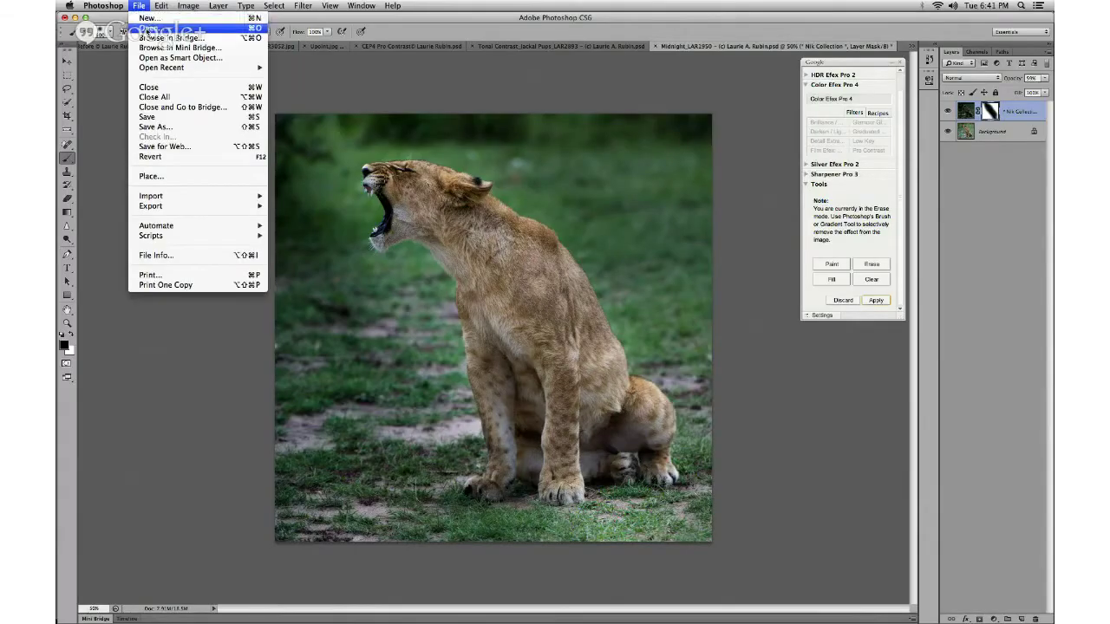
# Open the Indian Summer egret image, apply the Midnight result to the lion cub, and switch to Lightroom
pyautogui.click(150, 27)
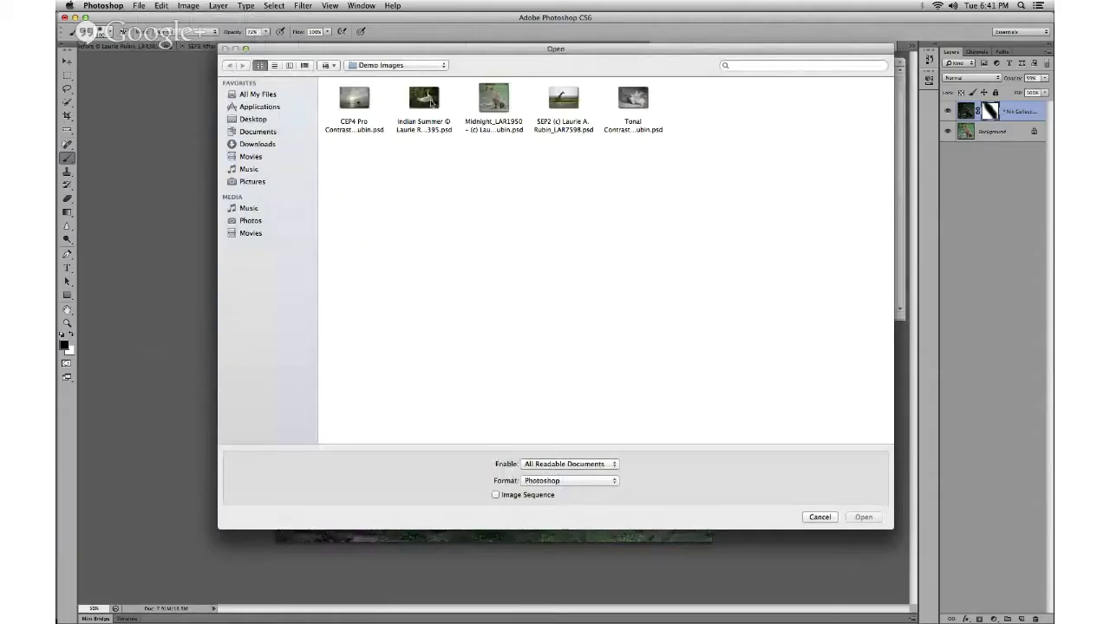
pyautogui.click(431, 102)
pyautogui.doubleClick(431, 102)
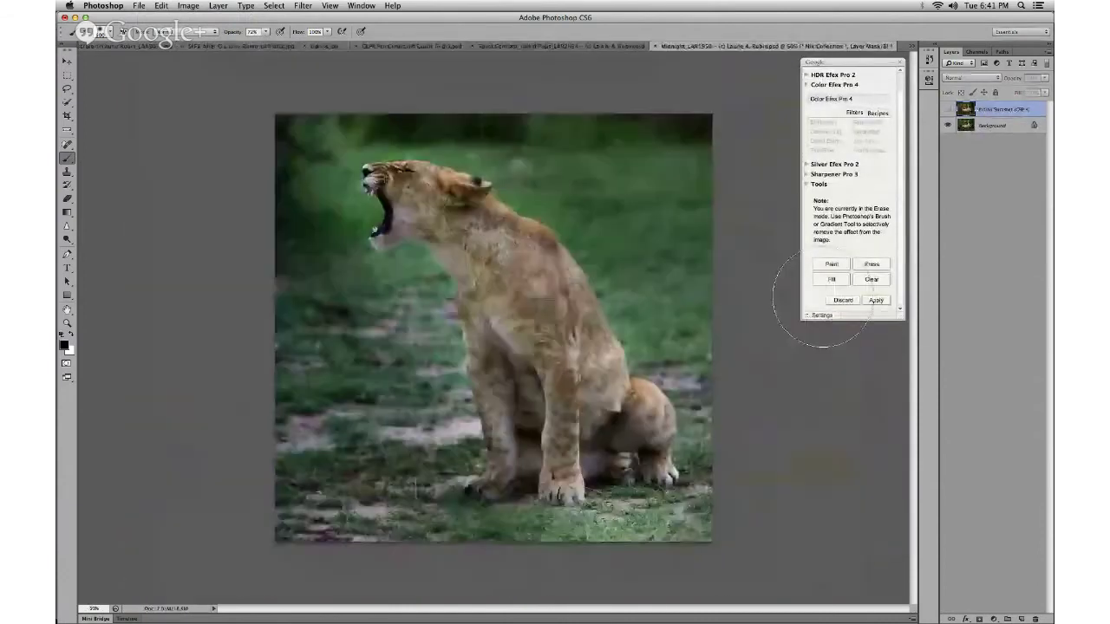
pyautogui.click(877, 300)
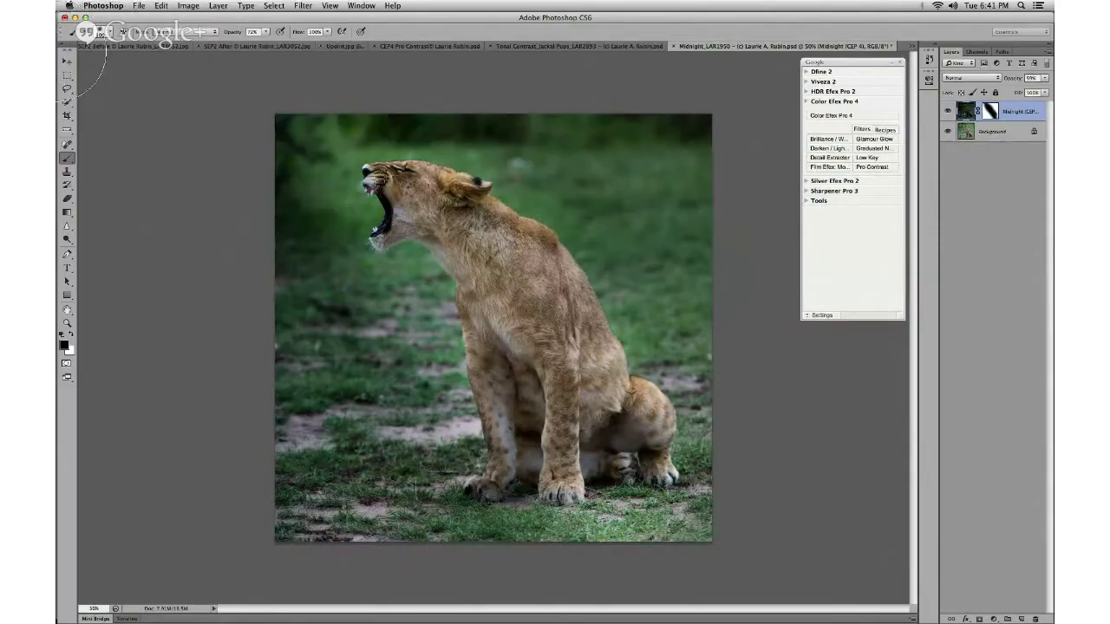
pyautogui.press('super+h')
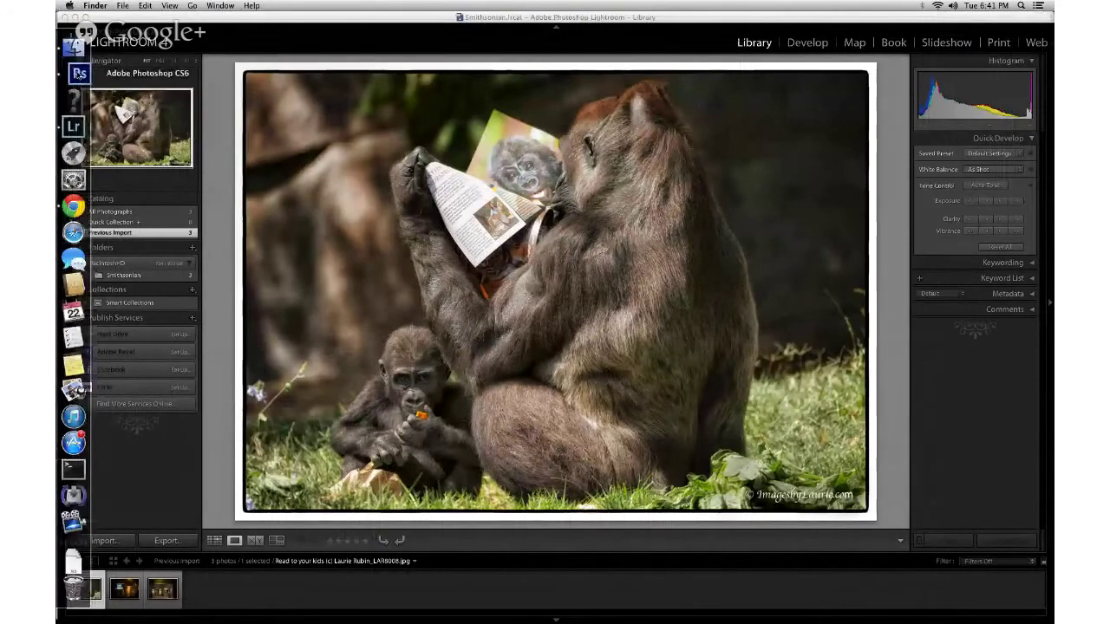
# Bring Photoshop CS6 back in front of Lightroom, showing the U Point diagram document
pyautogui.click(78, 73)
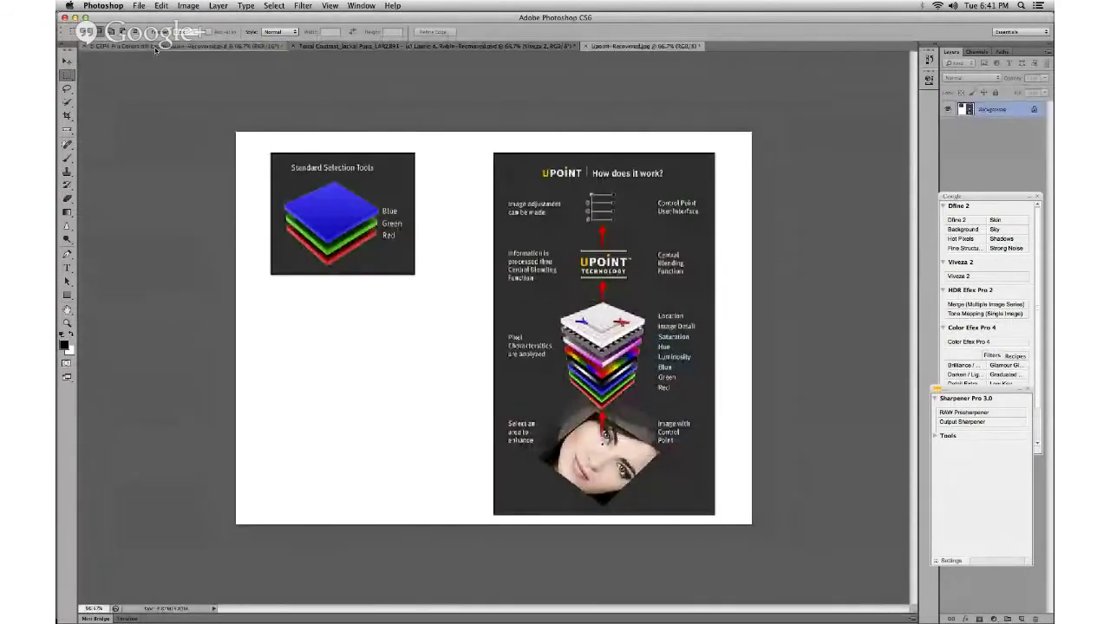
# Open the Indian Summer egret image from File > Open
pyautogui.click(156, 48)
pyautogui.moveTo(58, 57)
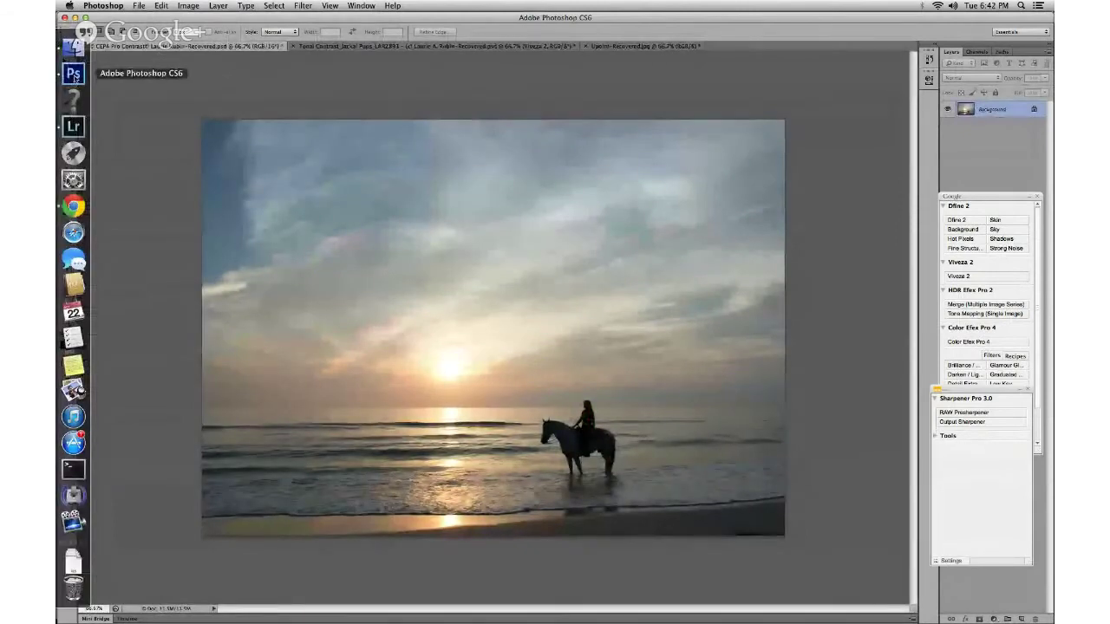
pyautogui.click(139, 6)
pyautogui.click(446, 201)
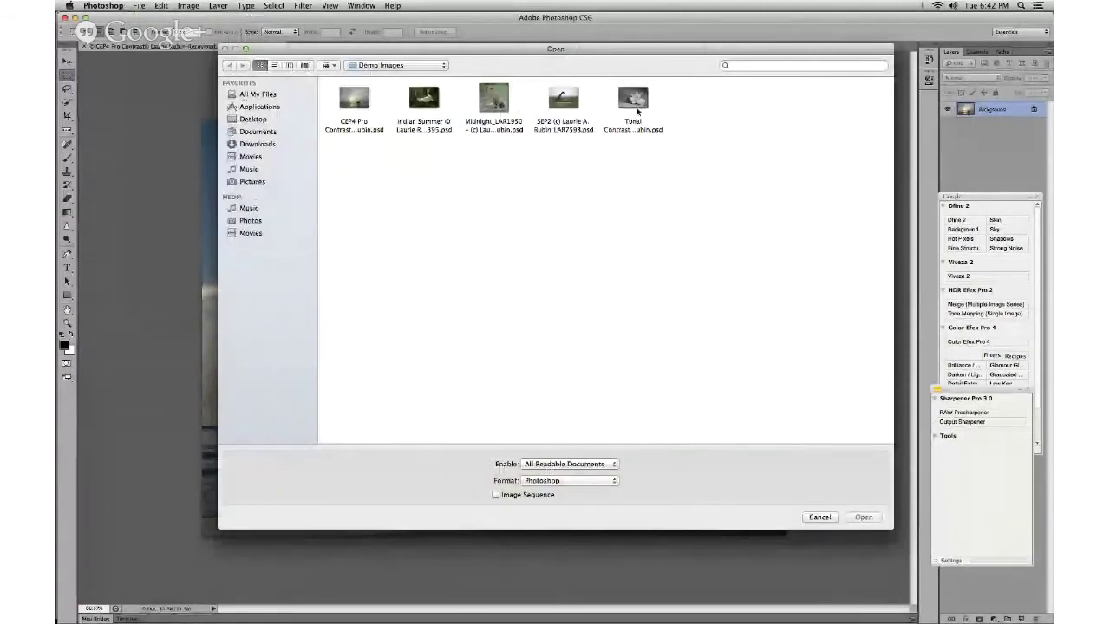
pyautogui.click(424, 99)
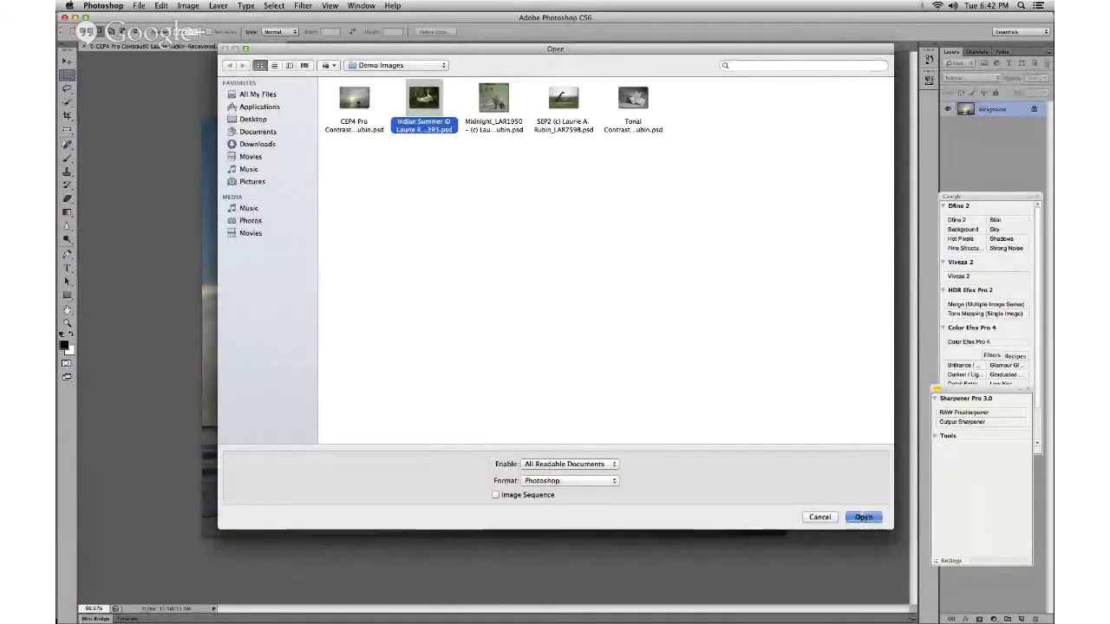
pyautogui.click(864, 517)
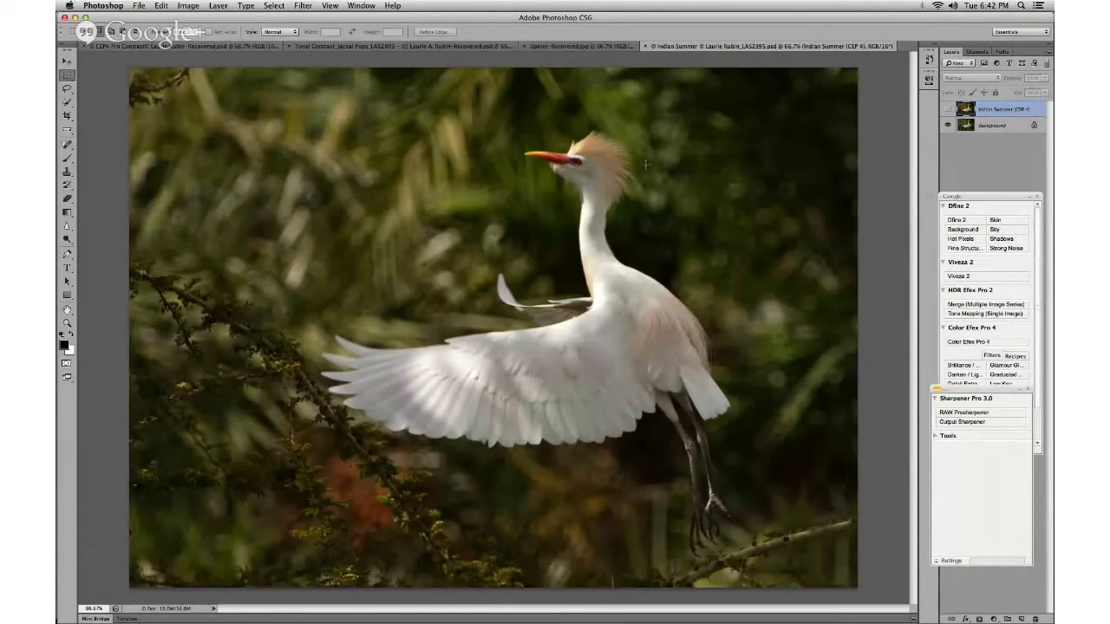
# Zoom out to see the whole egret and dismiss the crash report without sending
pyautogui.press('z')
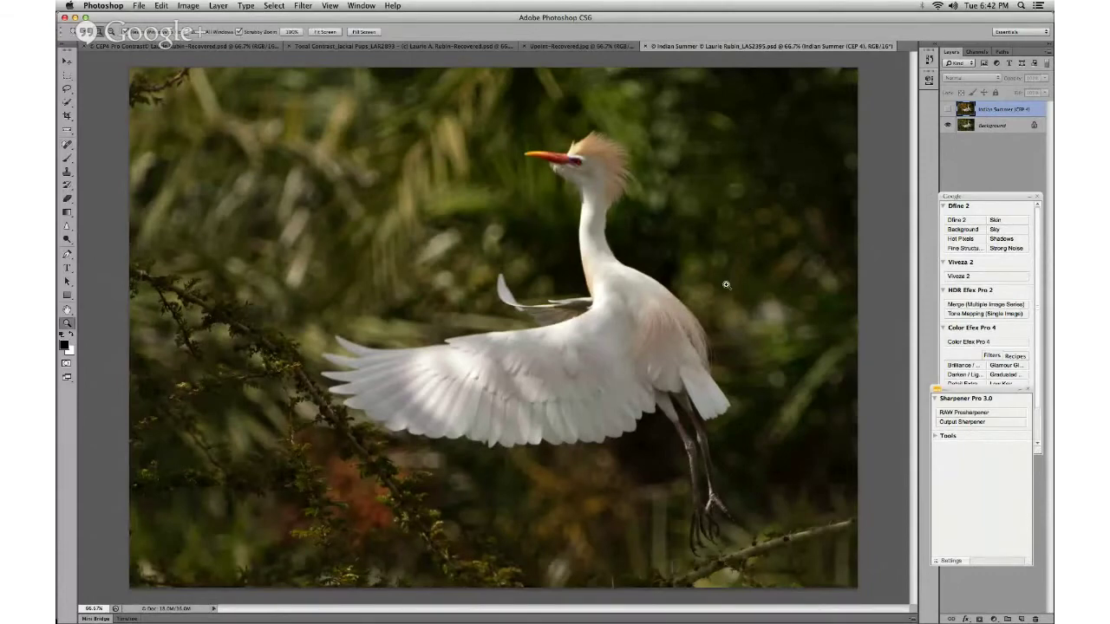
pyautogui.keyDown('alt'); pyautogui.click(734, 251); pyautogui.keyUp('alt')
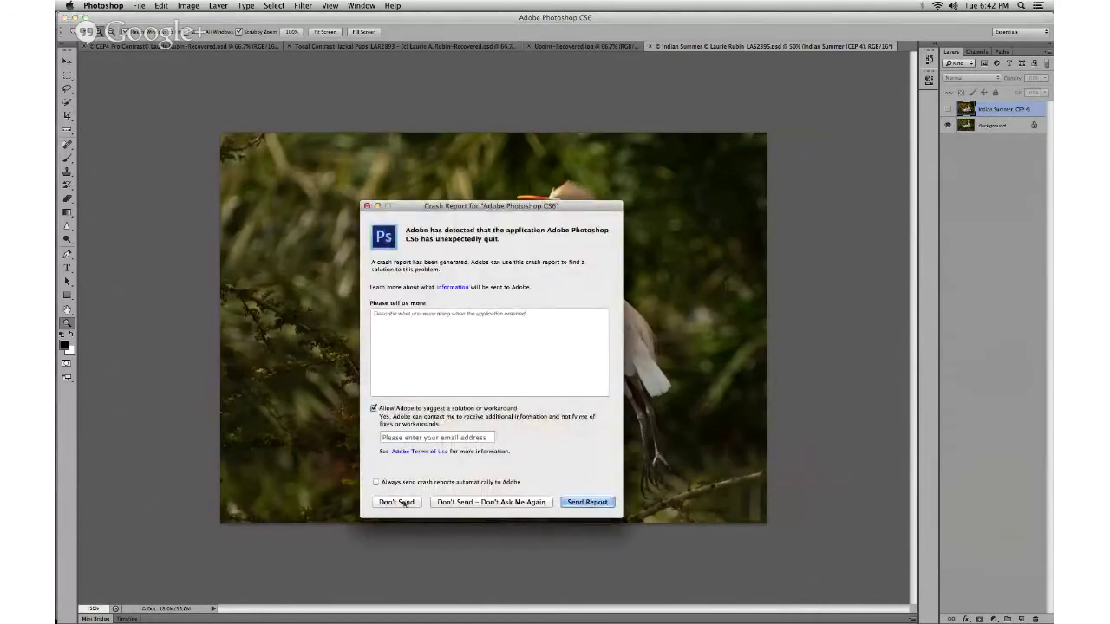
pyautogui.click(460, 503)
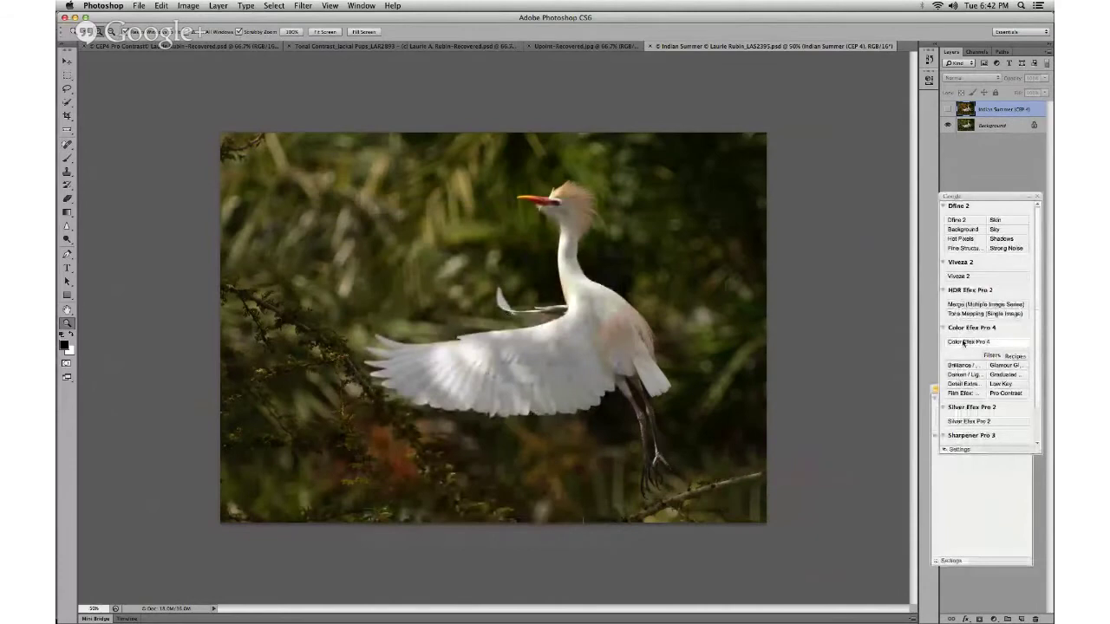
# Launch Color Efex Pro 4 on the egret and turn off the Midnight filter
pyautogui.click(964, 343)
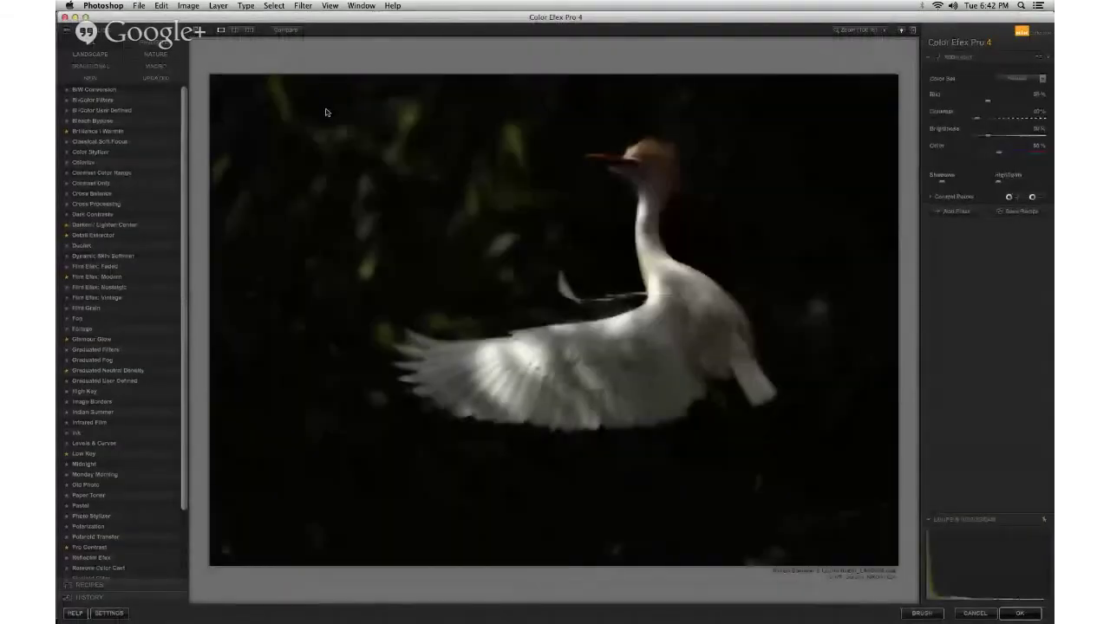
pyautogui.moveTo(188, 227); pyautogui.dragTo(190, 272)
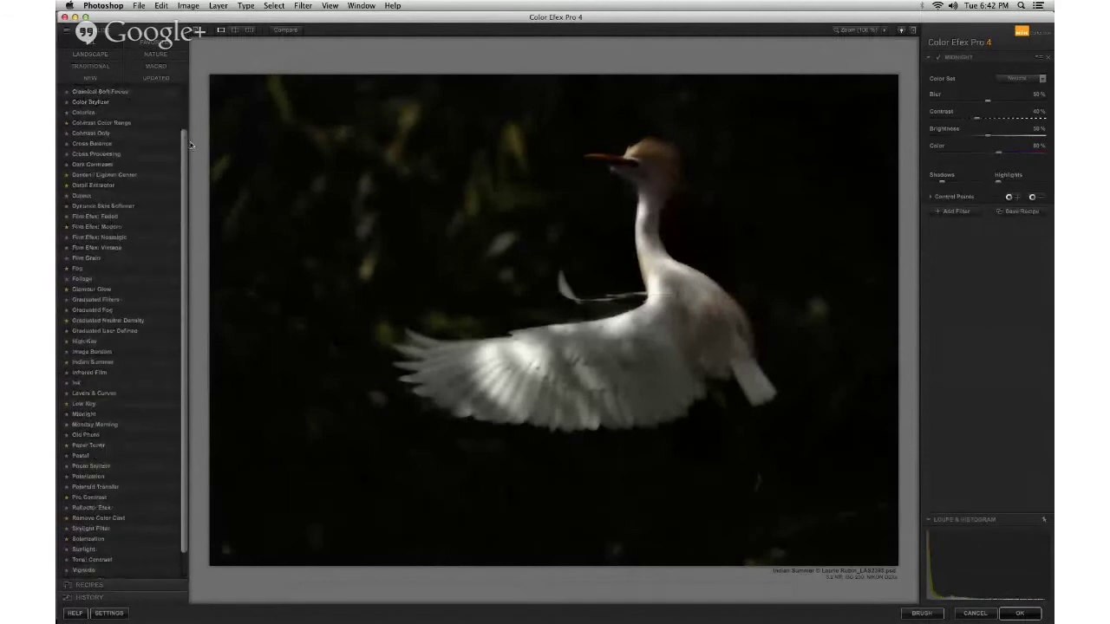
pyautogui.click(942, 59)
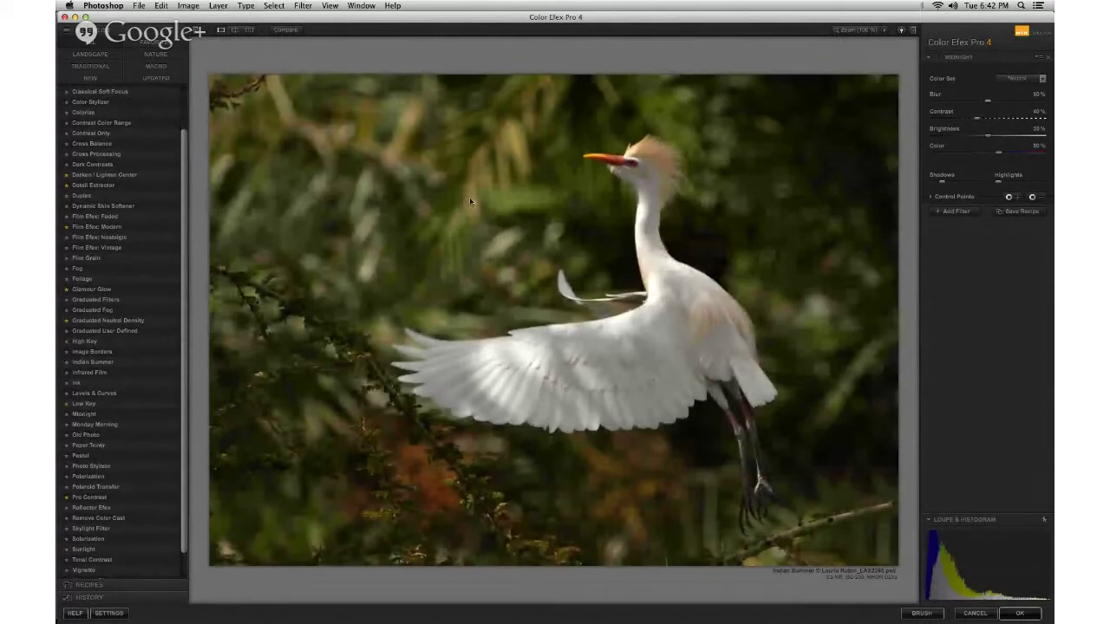
# Apply Indian Summer with a different method and Enhance Foliage at 30%
pyautogui.click(78, 363)
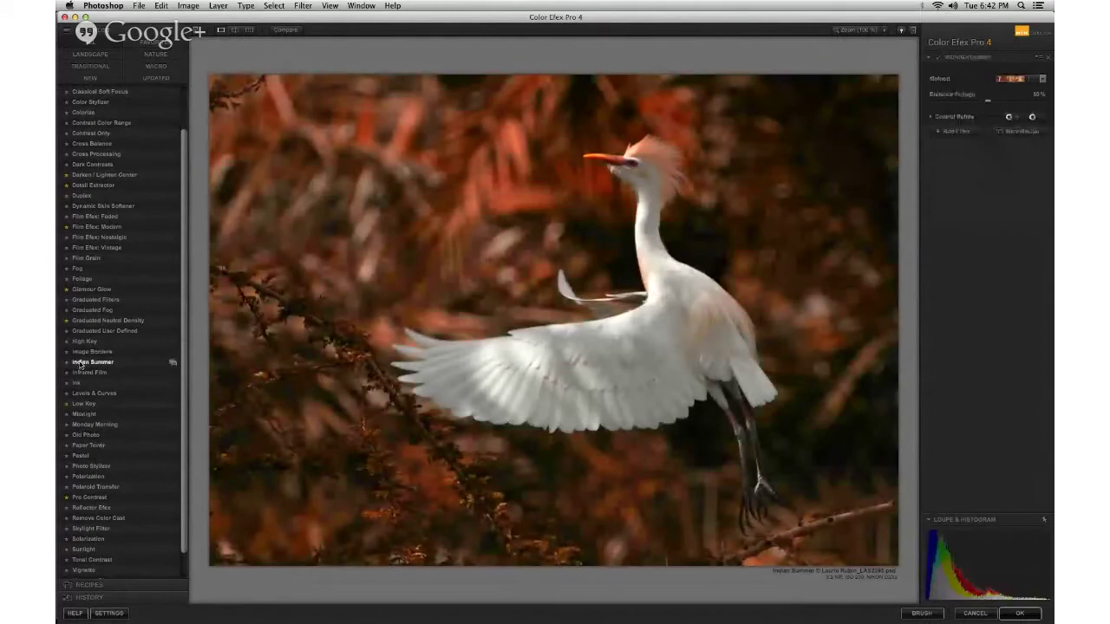
pyautogui.click(1026, 81)
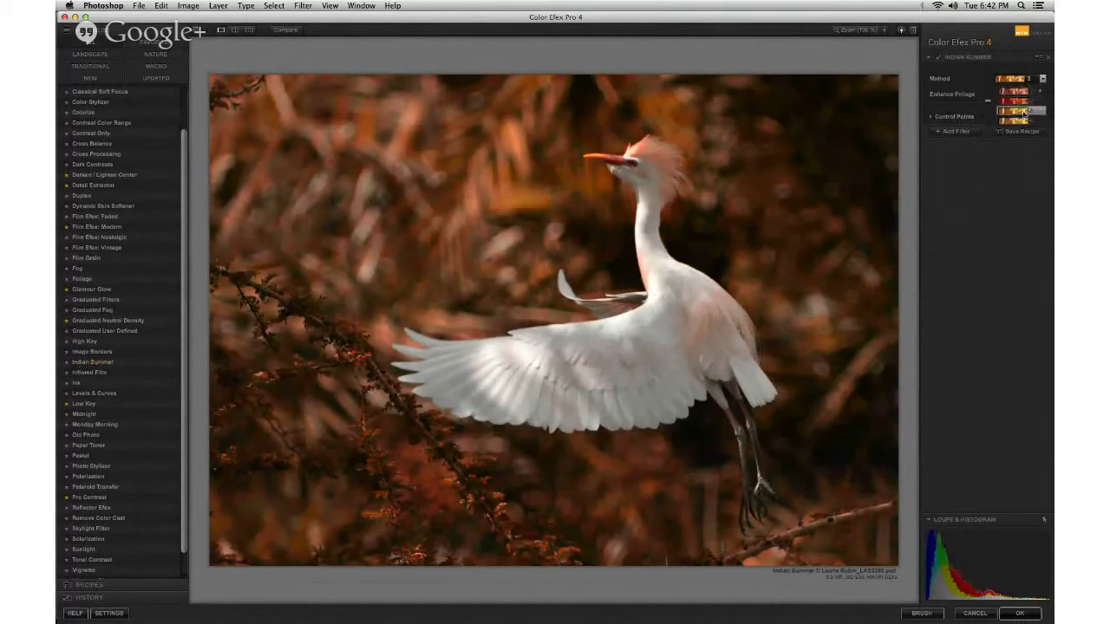
pyautogui.click(1024, 124)
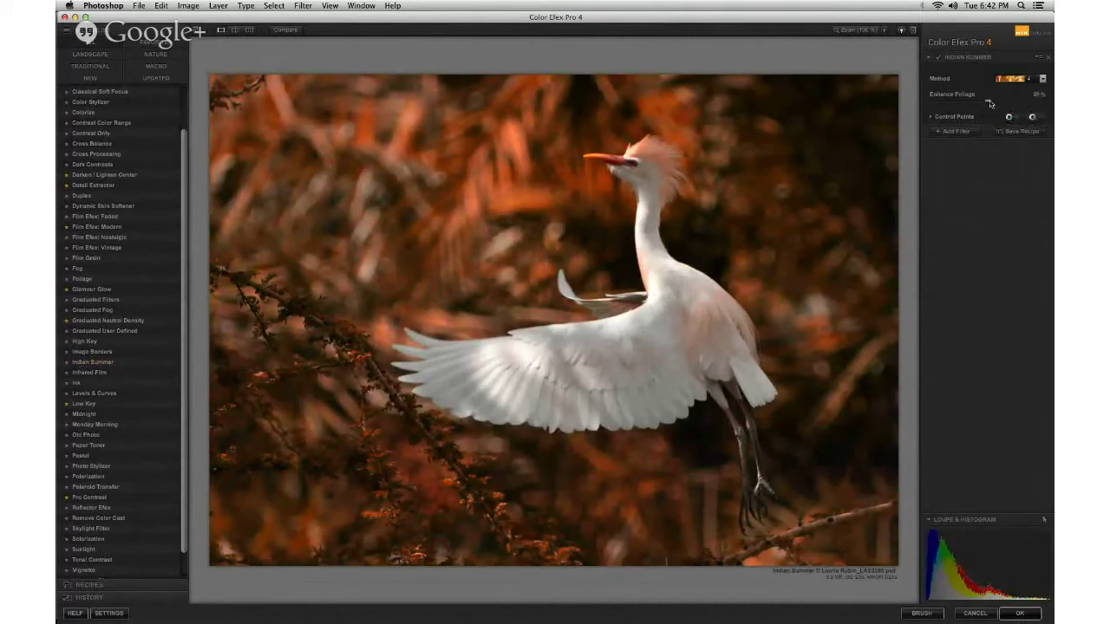
pyautogui.moveTo(952, 105); pyautogui.dragTo(973, 105)
pyautogui.moveTo(964, 100); pyautogui.dragTo(961, 100)
# Preview the Indian Summer result side by side and full-screen, then cancel the filter
pyautogui.click(249, 30)
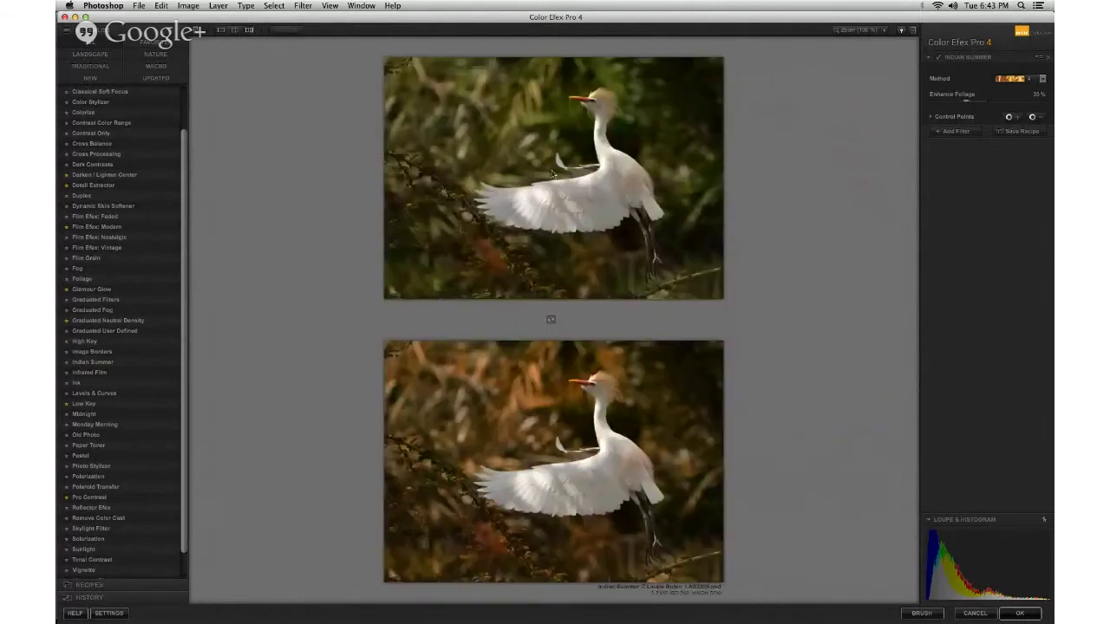
pyautogui.click(550, 319)
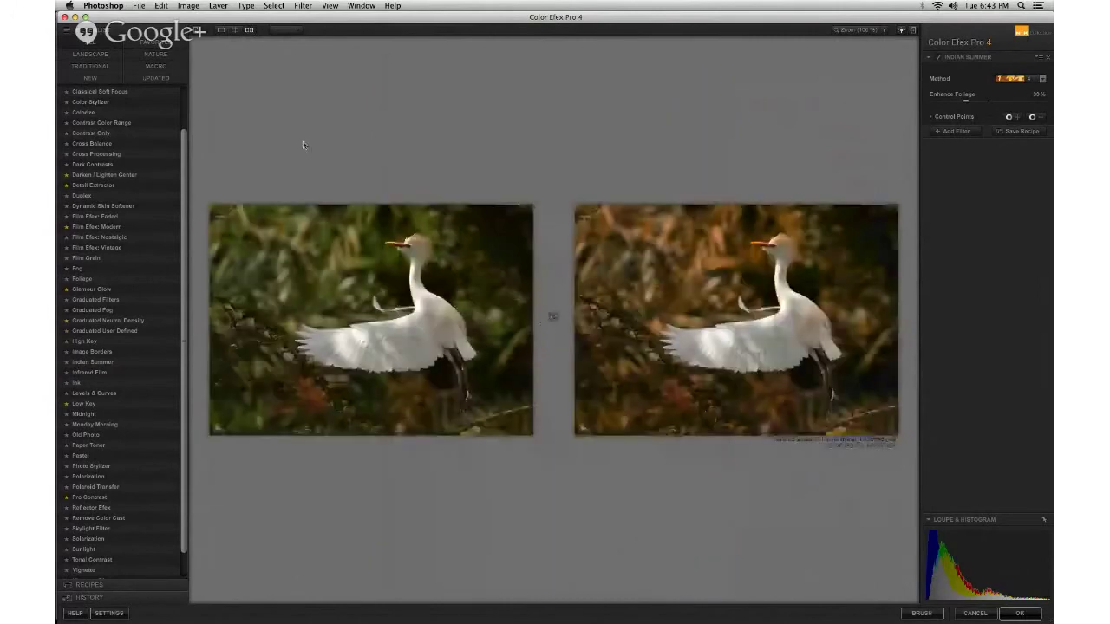
pyautogui.press('f')
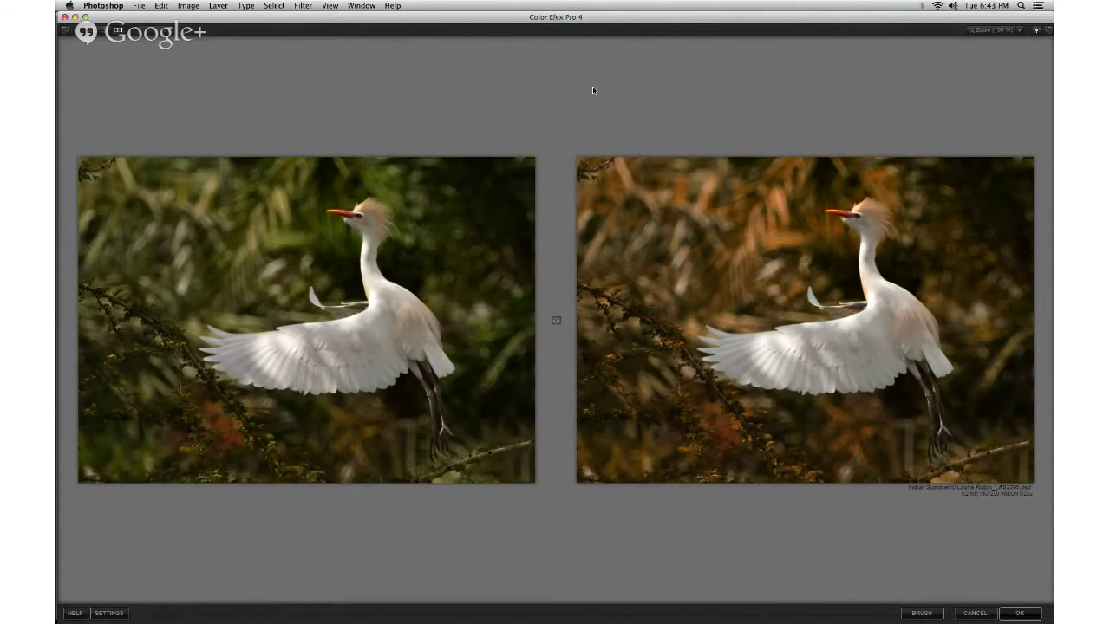
pyautogui.press('Tab')
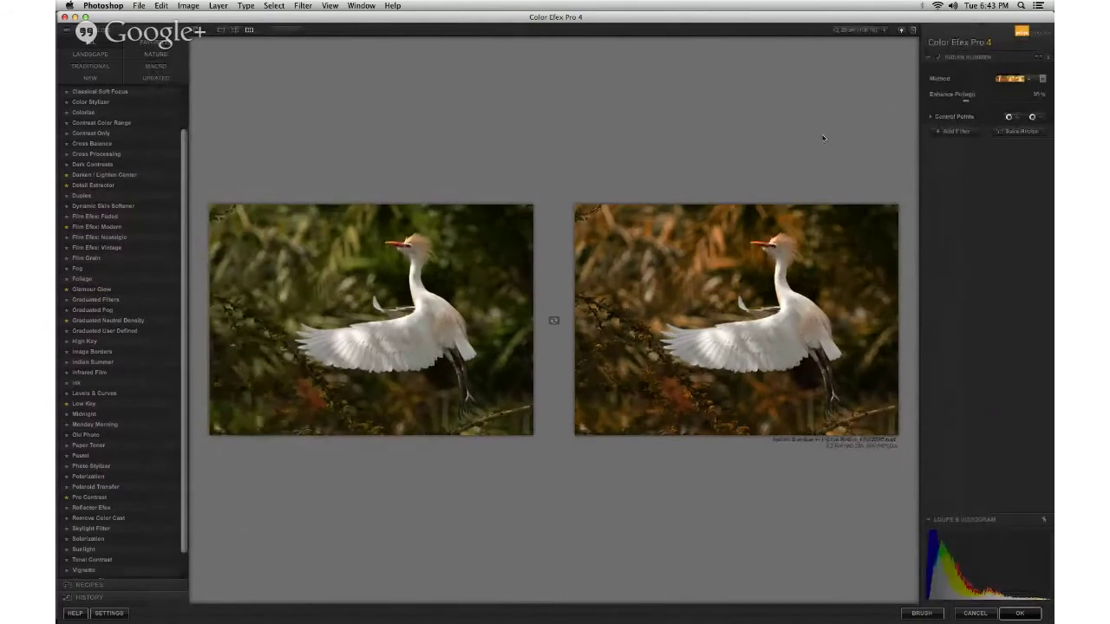
pyautogui.click(973, 614)
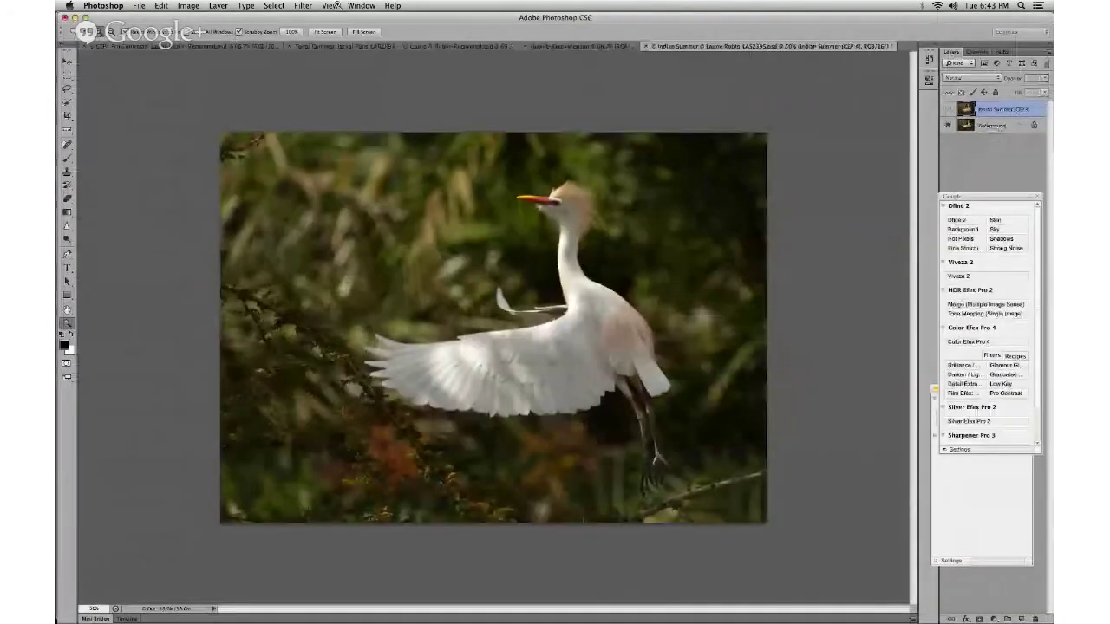
# Open the SEP2 giraffe image file
pyautogui.click(141, 6)
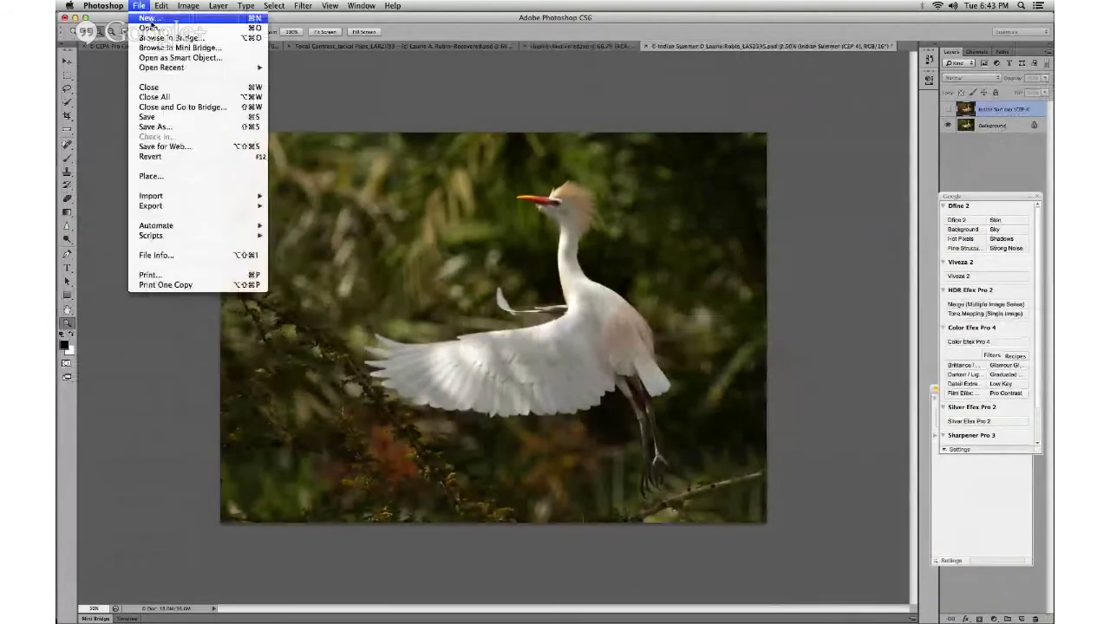
pyautogui.click(155, 32)
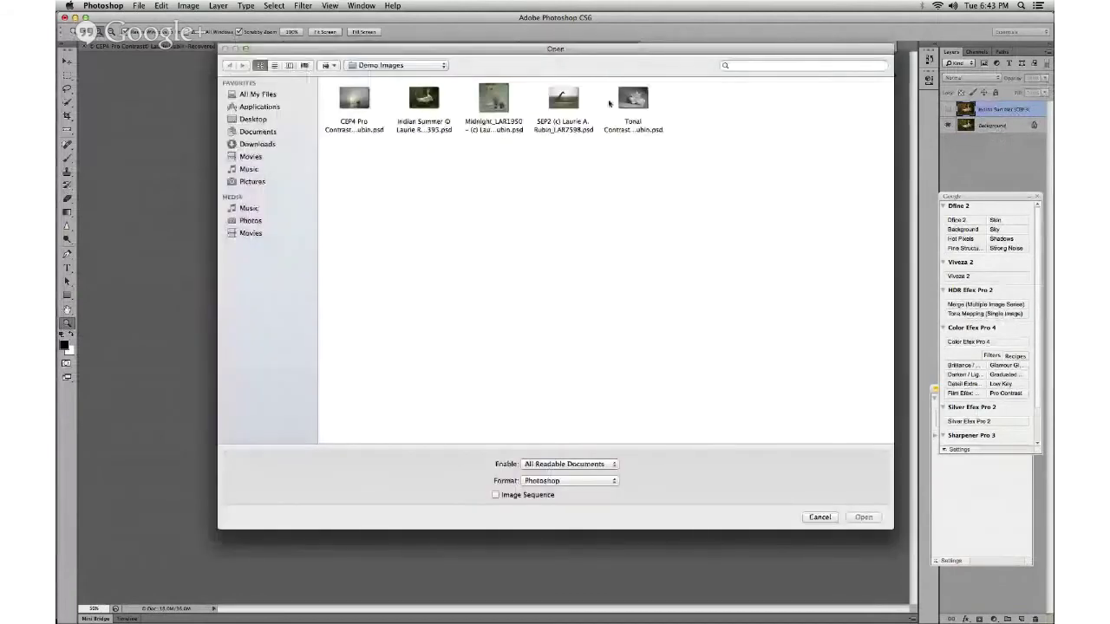
pyautogui.click(562, 98)
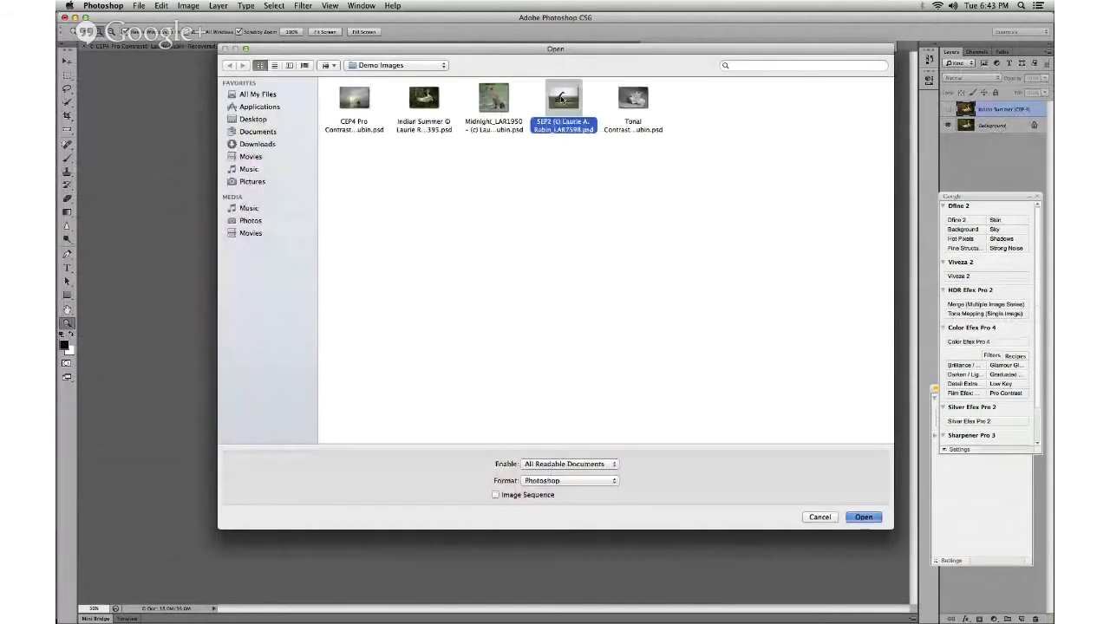
pyautogui.doubleClick(562, 98)
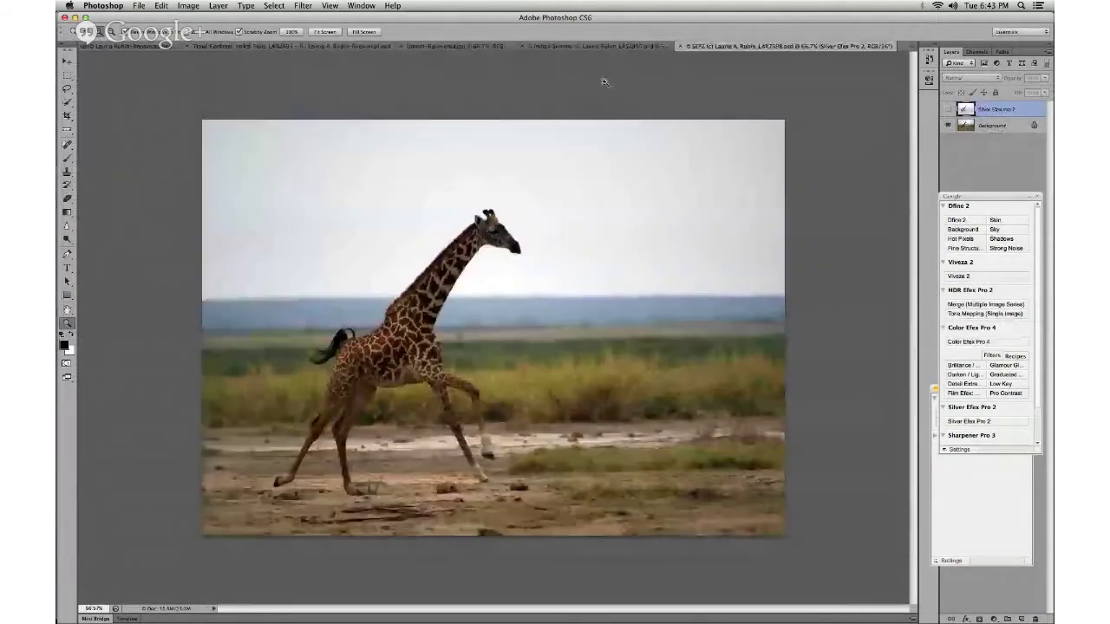
# Move the Nik plug-in panel onto the canvas and collapse all six plug-in sections
pyautogui.moveTo(958, 198); pyautogui.dragTo(827, 184)
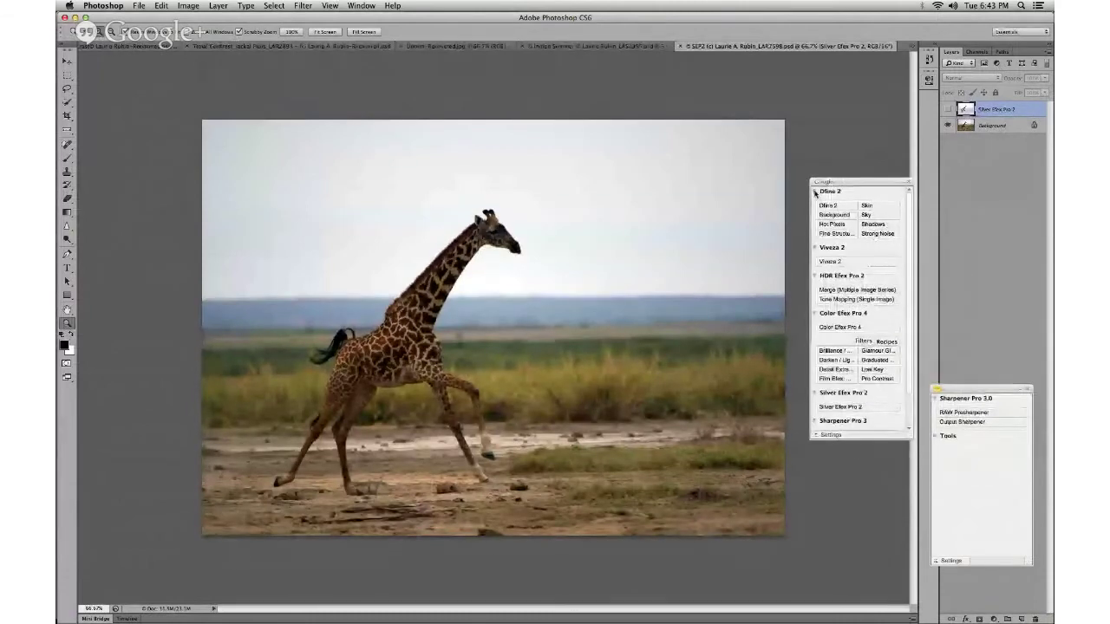
pyautogui.click(815, 191)
pyautogui.click(816, 201)
pyautogui.click(815, 211)
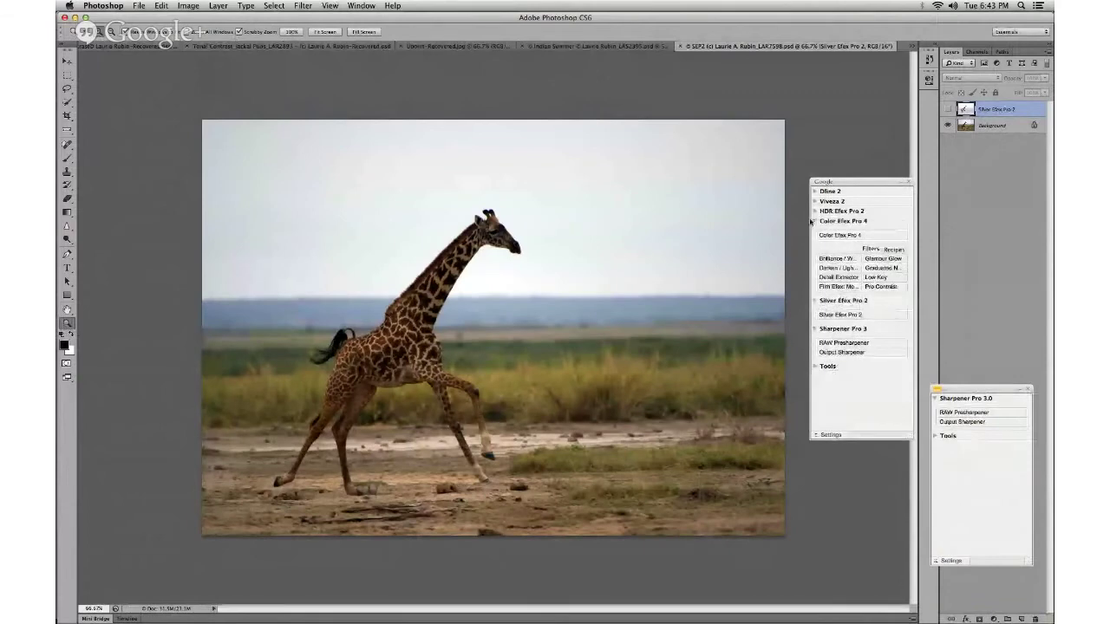
pyautogui.click(815, 221)
pyautogui.click(815, 231)
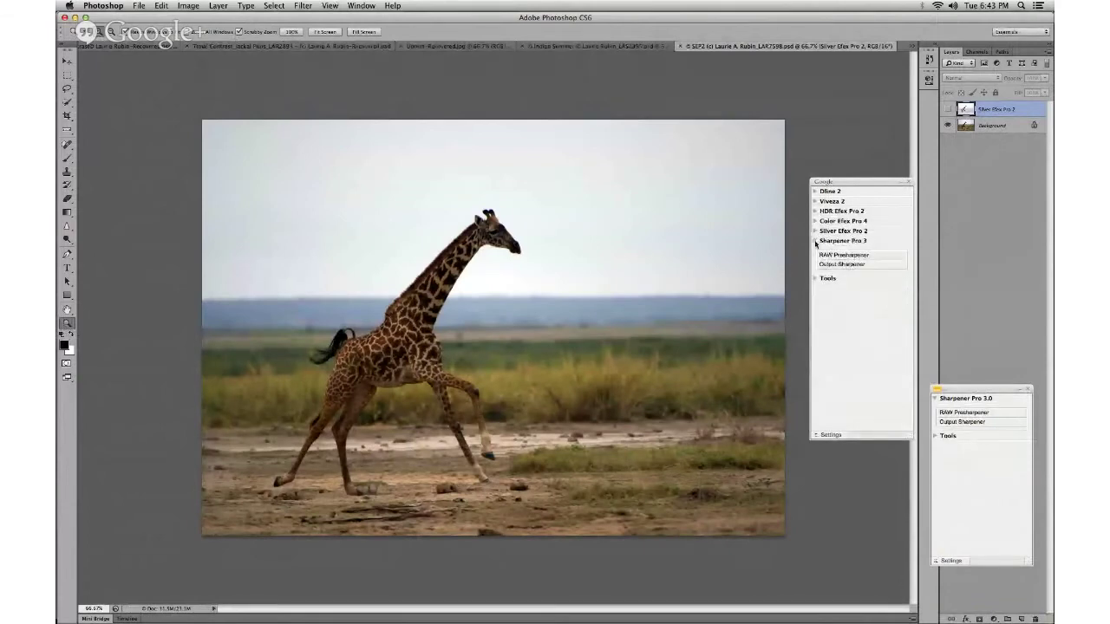
pyautogui.click(816, 240)
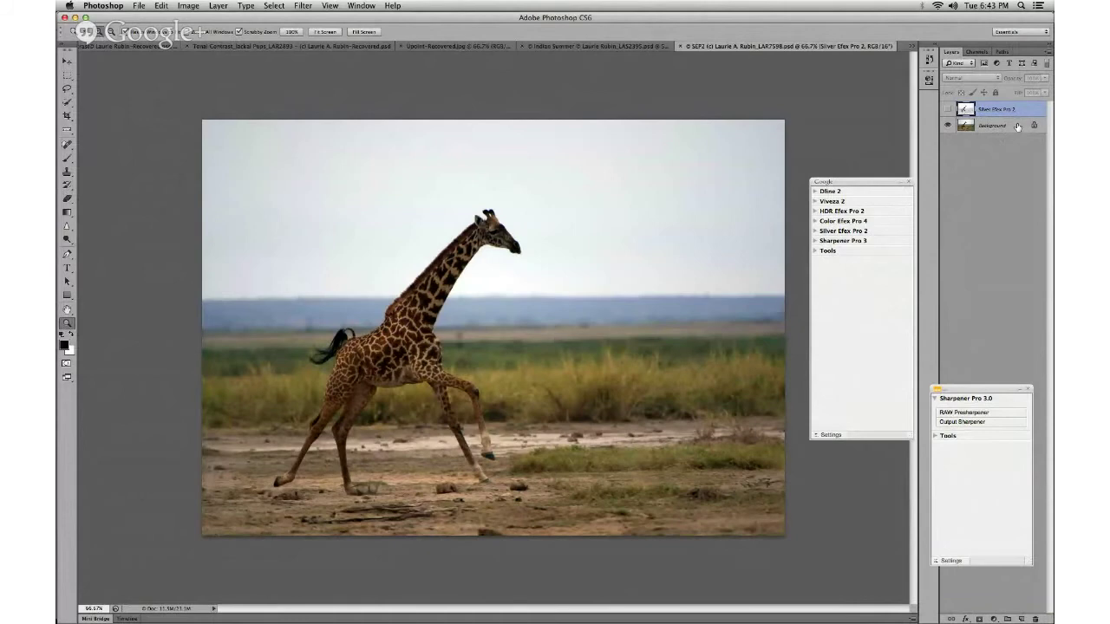
# Compare the bordered black-and-white layer with colour, close Sharpener Pro 3.0, and delete the layer
pyautogui.click(948, 114)
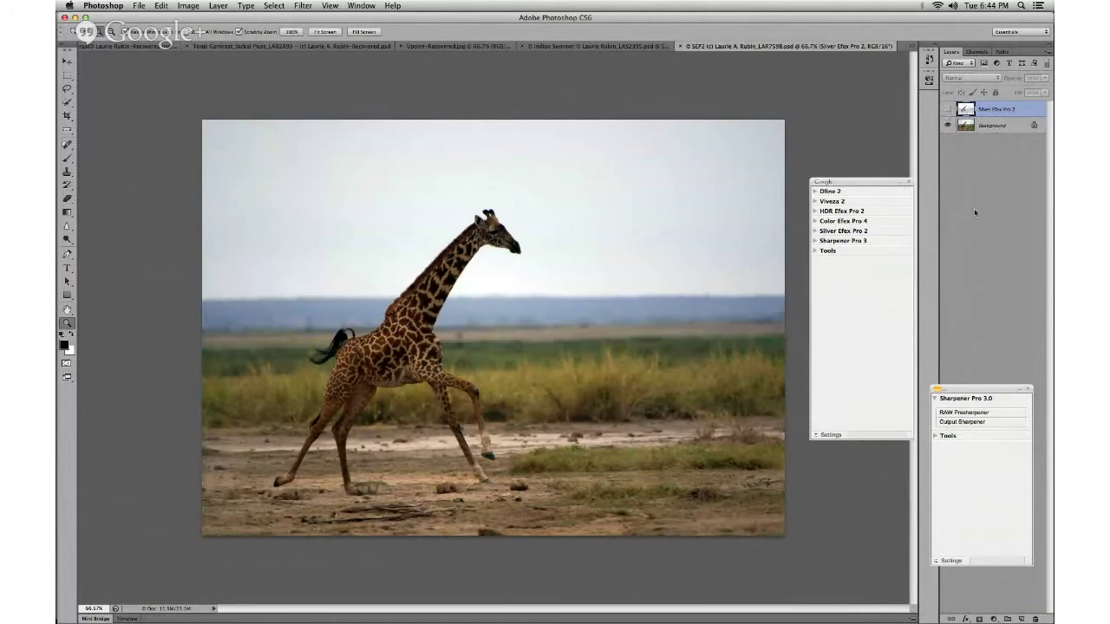
pyautogui.click(1028, 389)
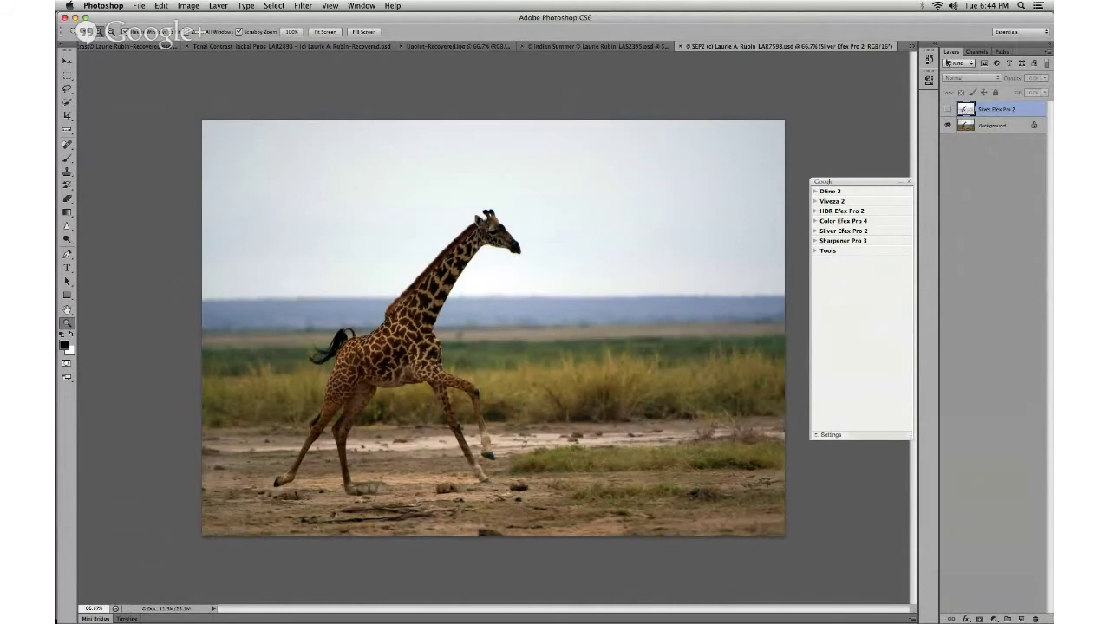
pyautogui.click(948, 111)
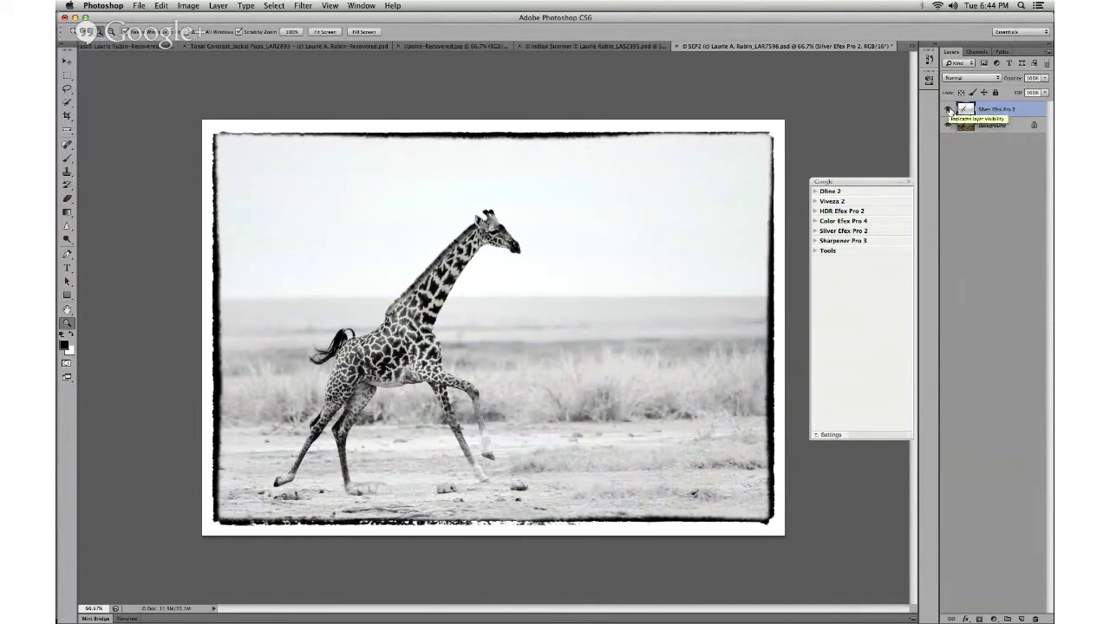
pyautogui.click(948, 110)
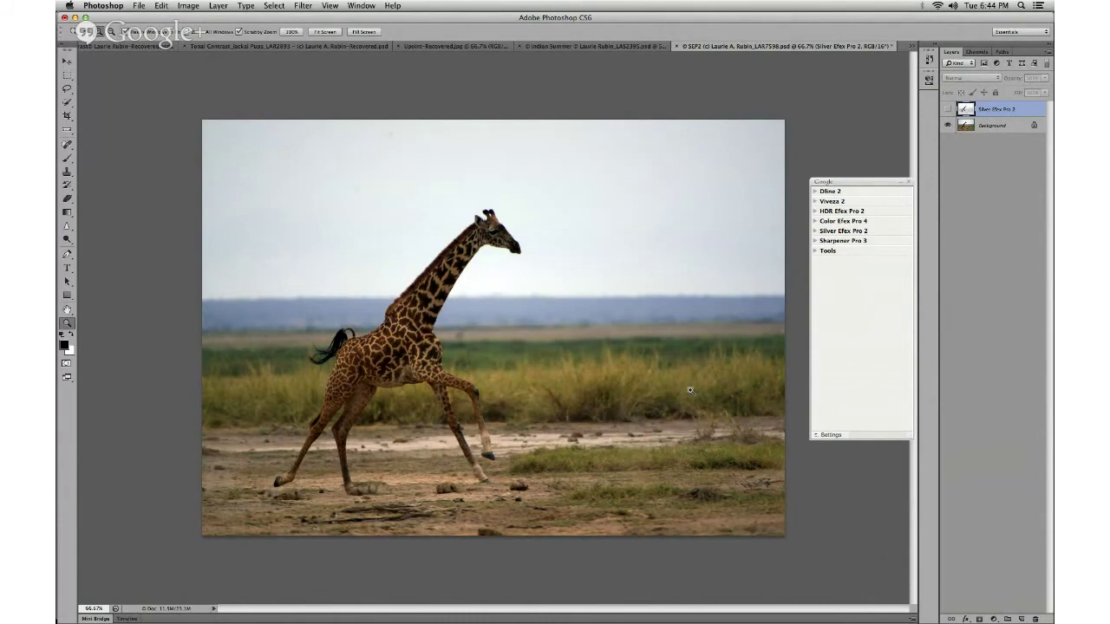
pyautogui.click(948, 109)
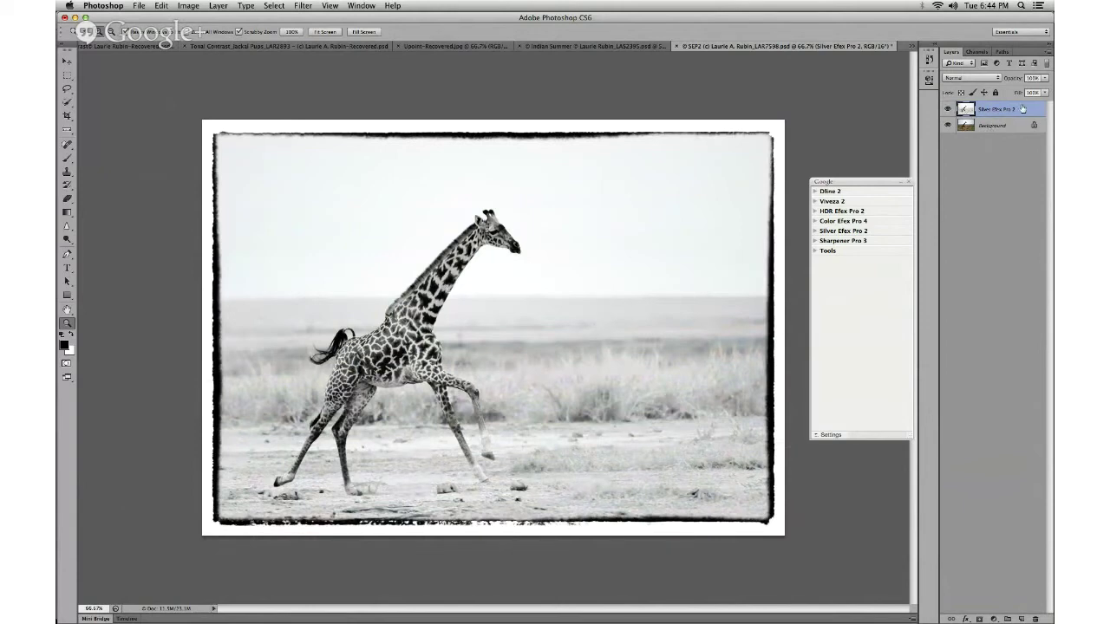
pyautogui.press('Delete')
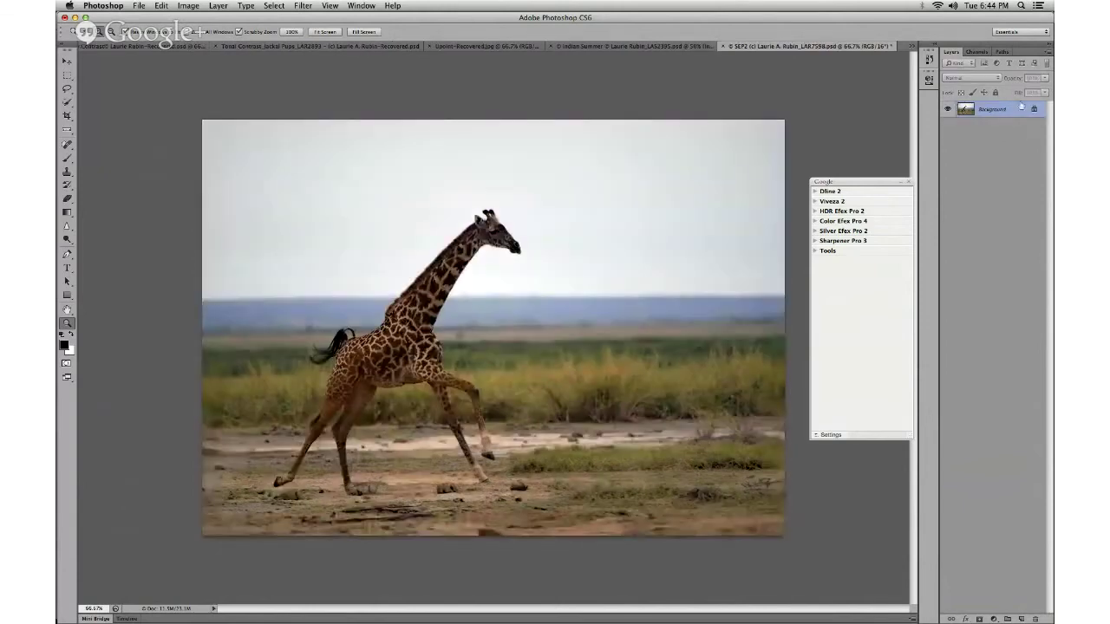
# Launch Silver Efex Pro 2 full-screen on the giraffe and apply the 005 High Structure (harsh) preset
pyautogui.click(817, 231)
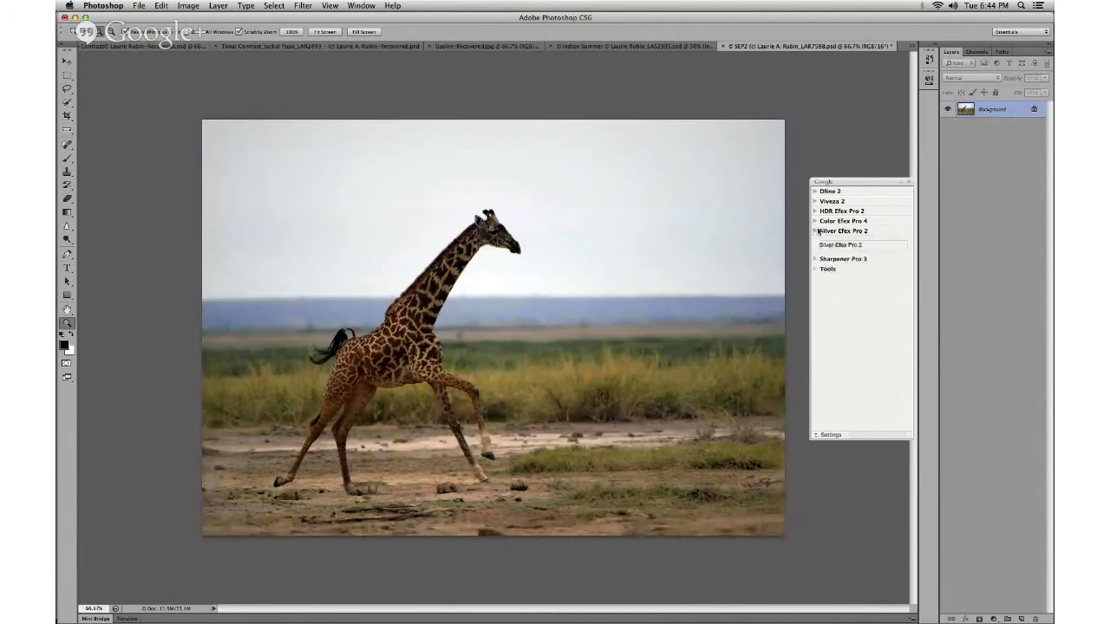
pyautogui.click(840, 245)
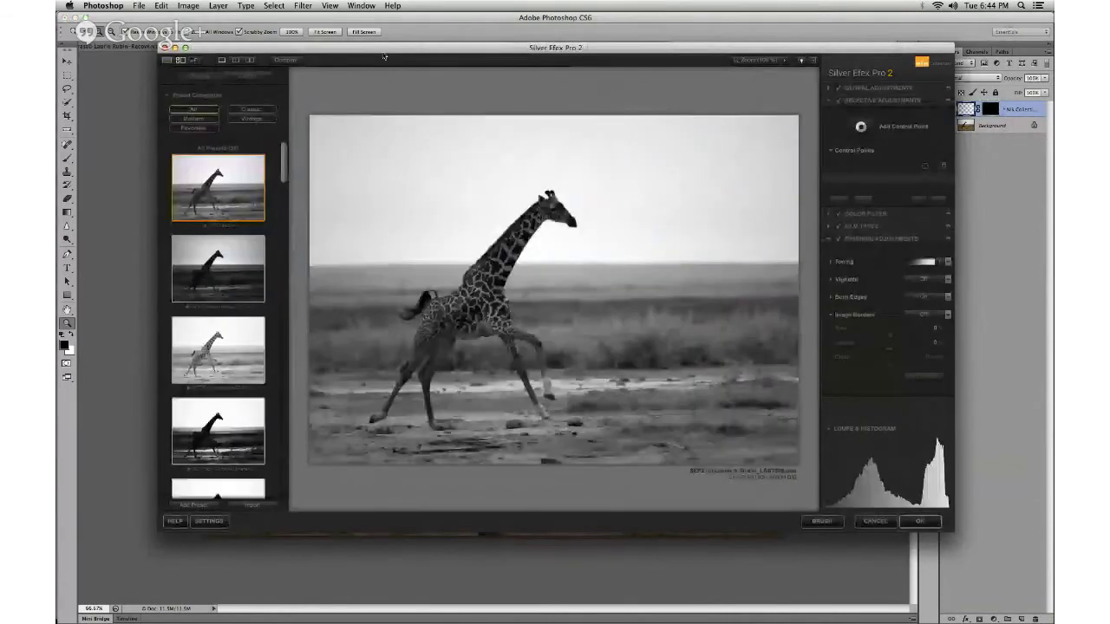
pyautogui.doubleClick(369, 49)
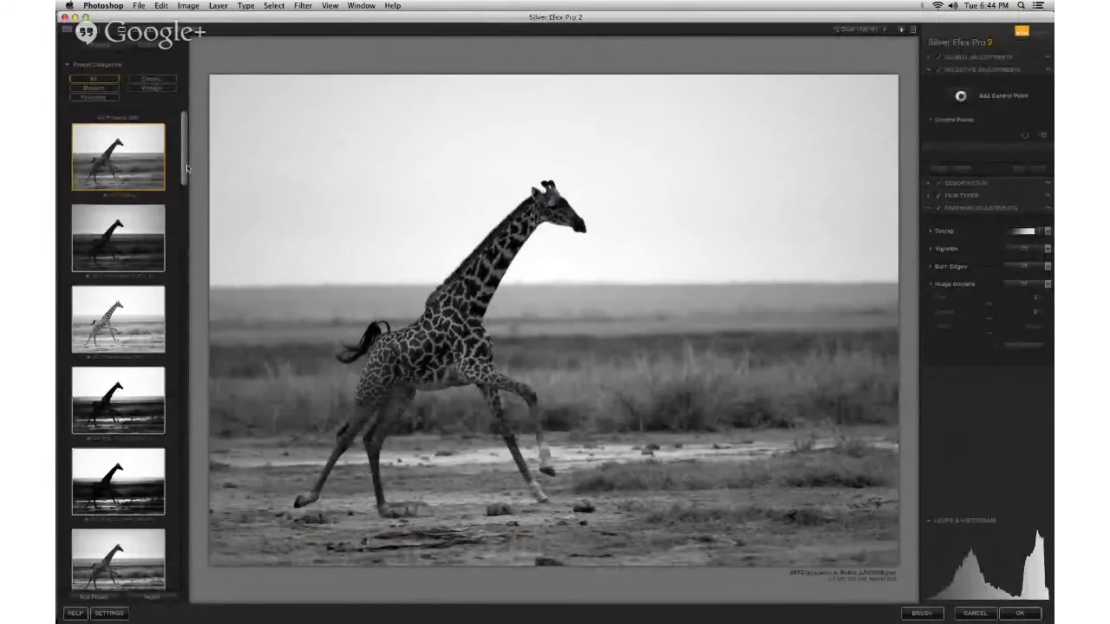
pyautogui.scroll(-8, 184, 164)
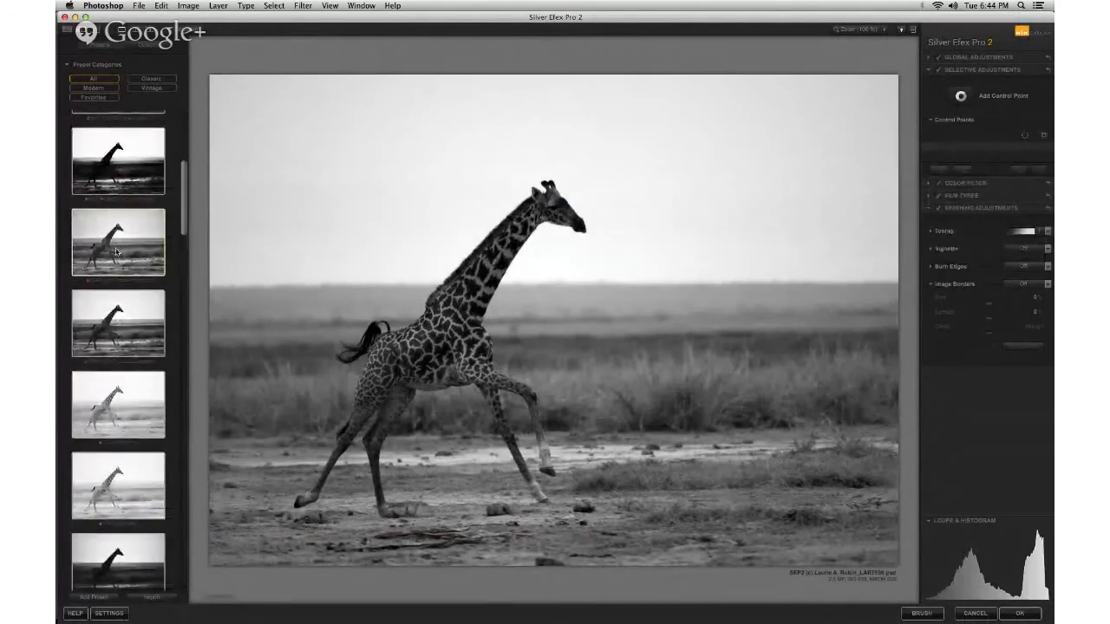
pyautogui.click(100, 250)
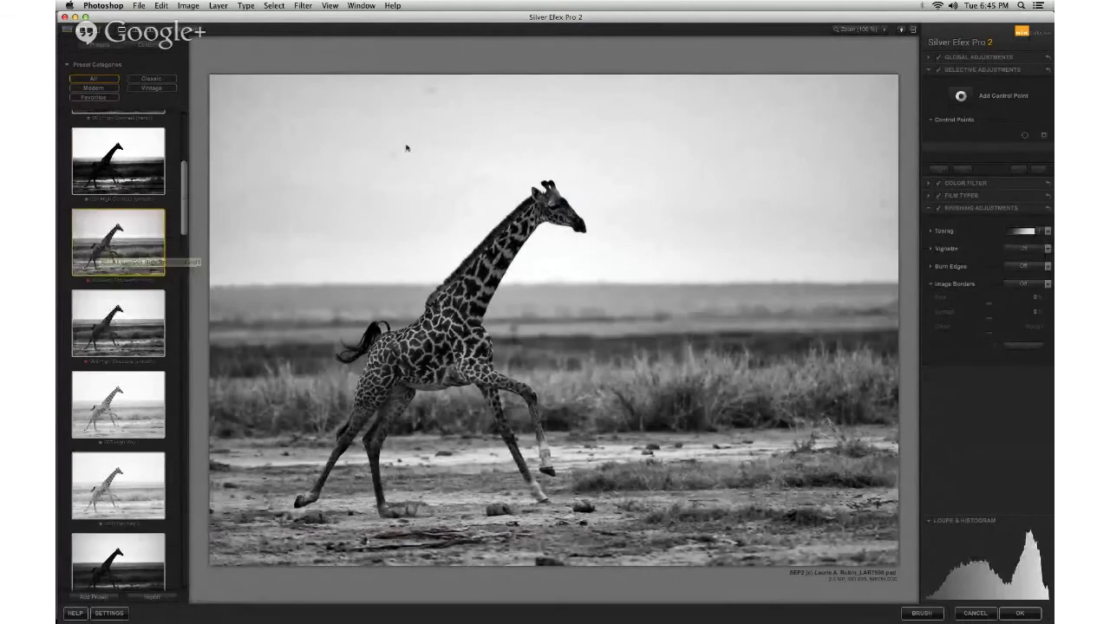
pyautogui.moveTo(183, 208); pyautogui.dragTo(155, 522)
# Try the Yellowed 1 and Antique Plate 1 presets, then settle on the High Key preset
pyautogui.scroll(-5, 156, 521)
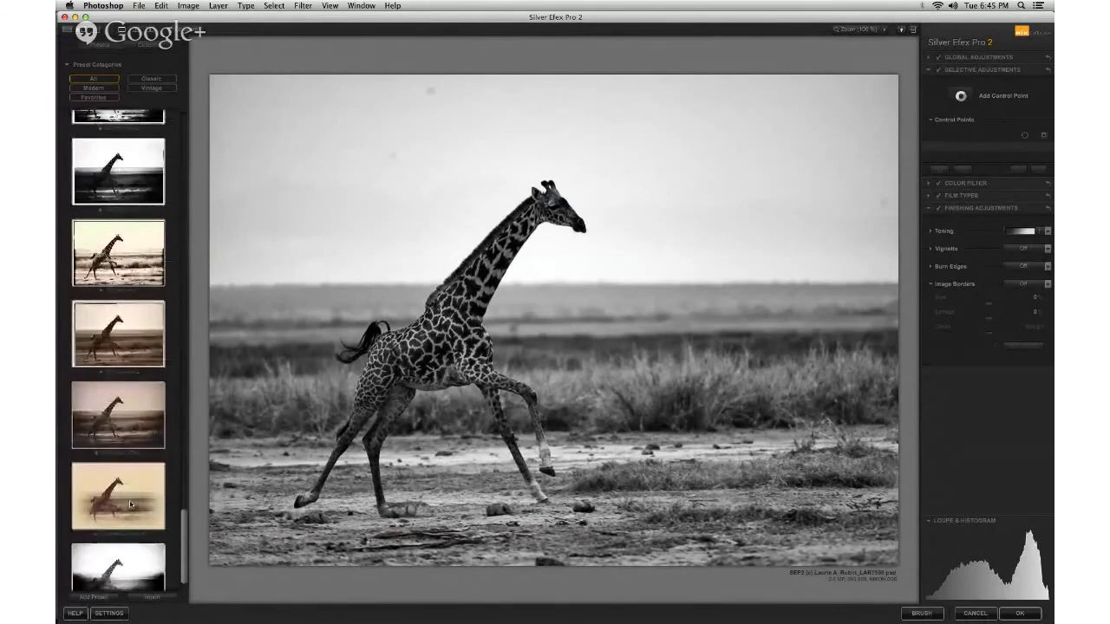
pyautogui.click(111, 264)
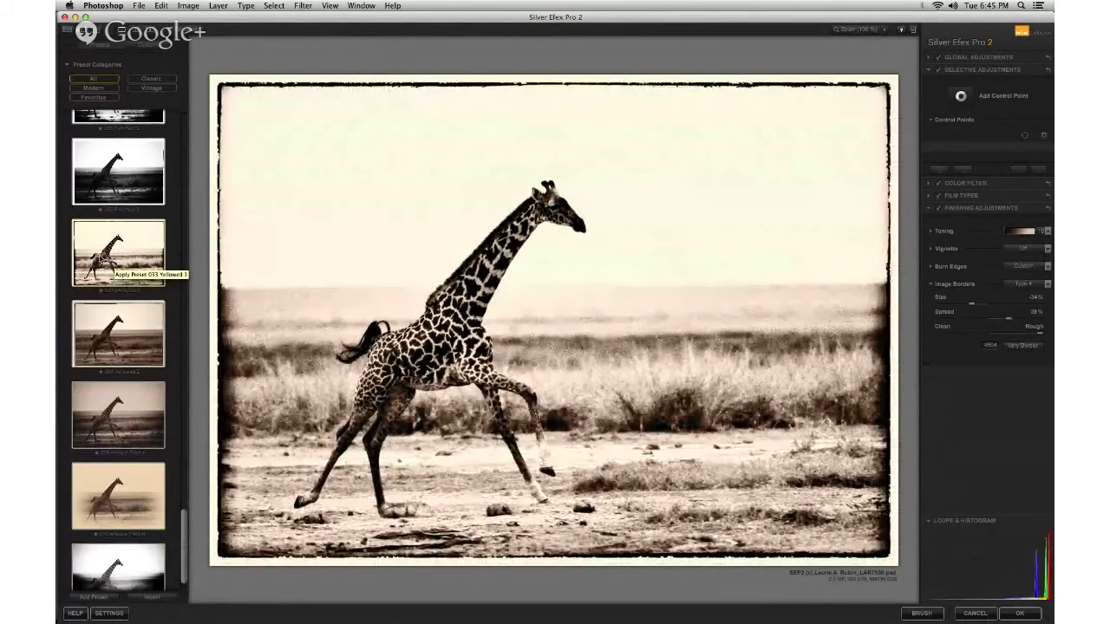
pyautogui.click(104, 413)
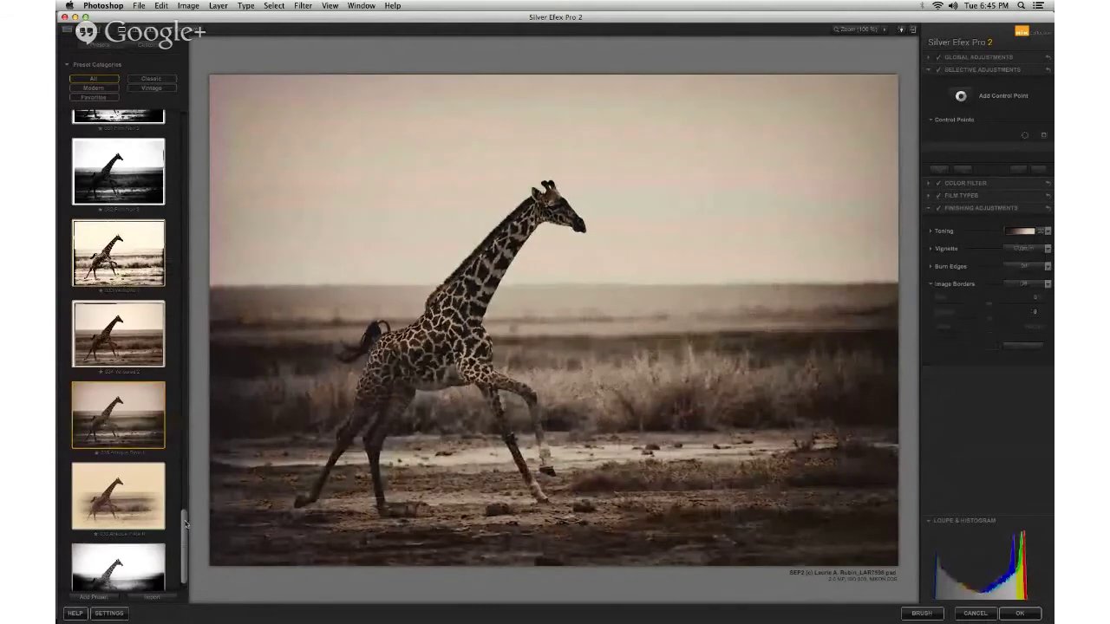
pyautogui.moveTo(185, 524); pyautogui.dragTo(167, 180)
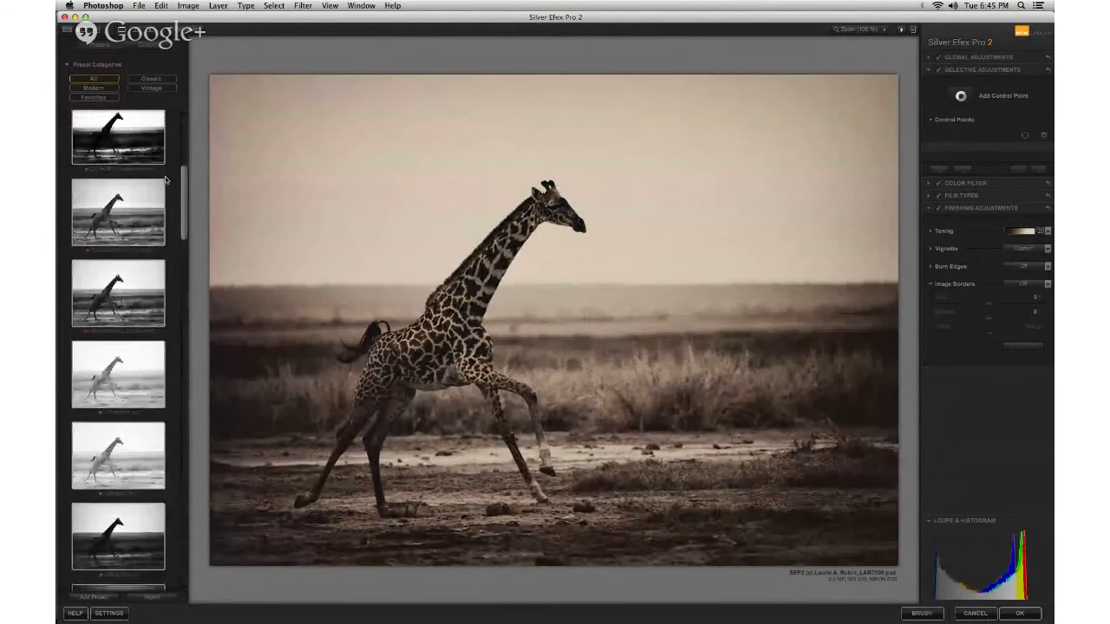
pyautogui.click(104, 375)
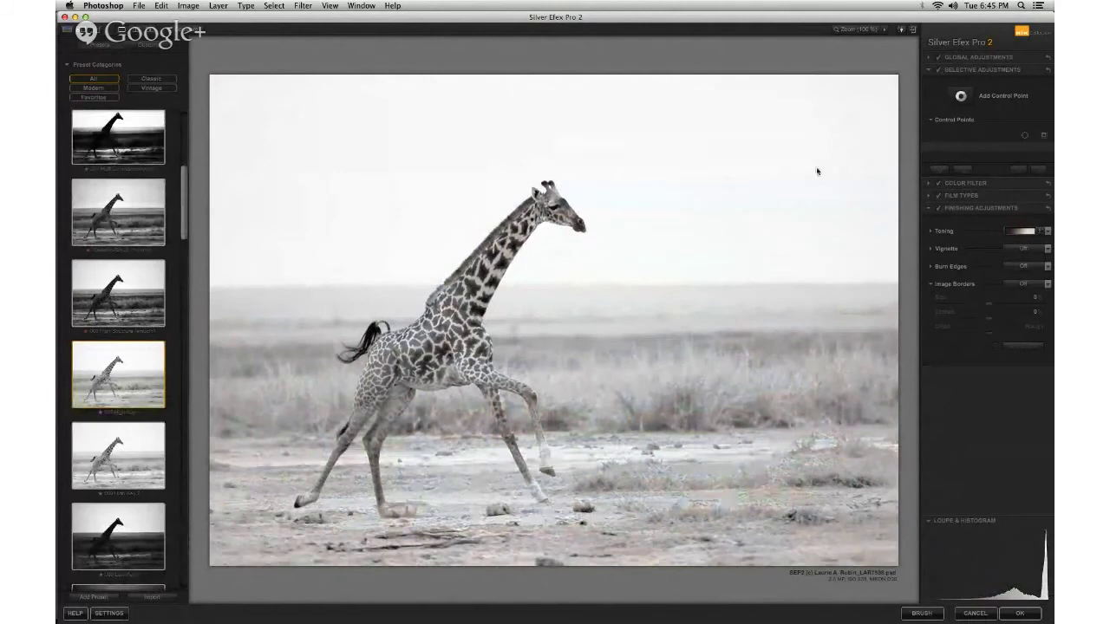
pyautogui.click(959, 98)
# Add Control Point 1 on the neck: lower Brightness, Amplify Whites 100%, more Amplify Blacks; show its mask
pyautogui.click(483, 274)
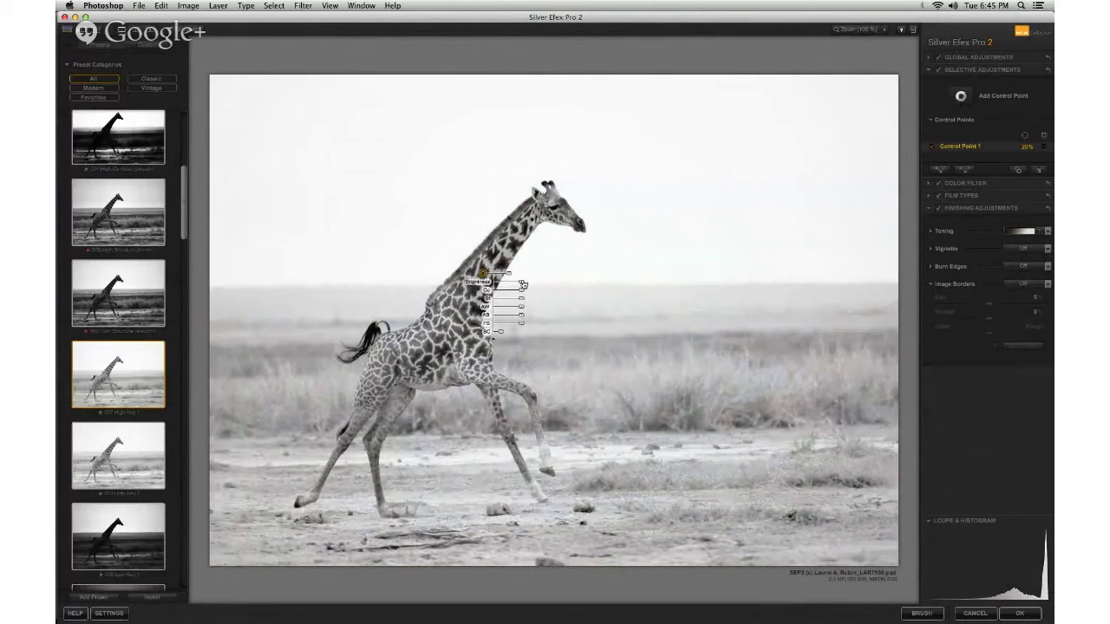
pyautogui.moveTo(521, 281); pyautogui.dragTo(512, 275)
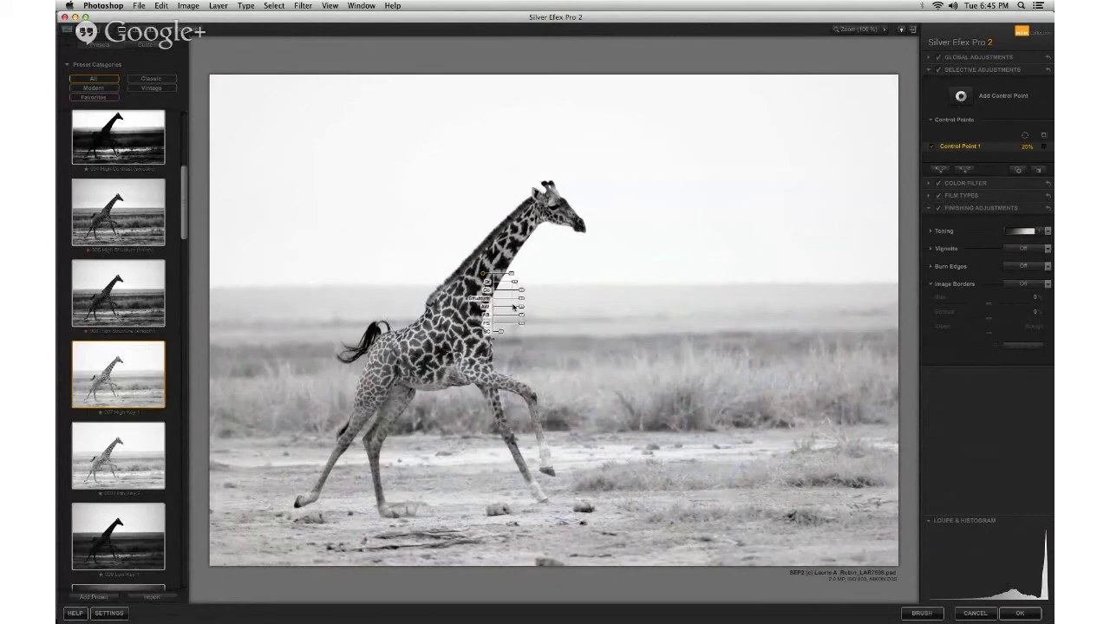
pyautogui.moveTo(524, 312); pyautogui.dragTo(596, 305)
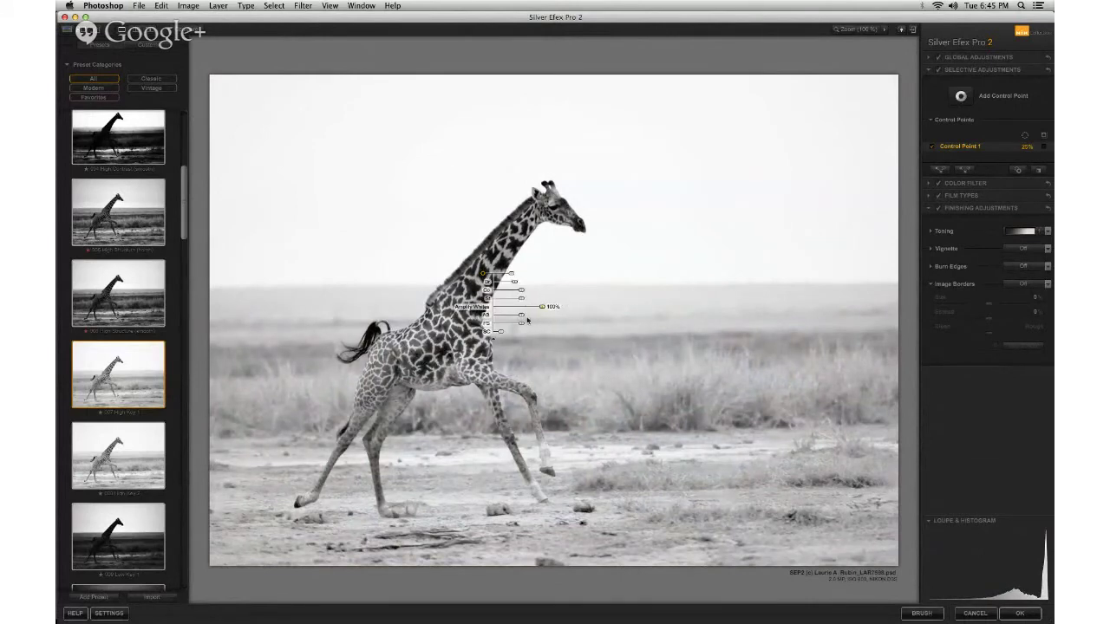
pyautogui.moveTo(525, 315)
pyautogui.mouseDown()
pyautogui.moveTo(555, 314)
pyautogui.moveTo(521, 314)
pyautogui.mouseUp()
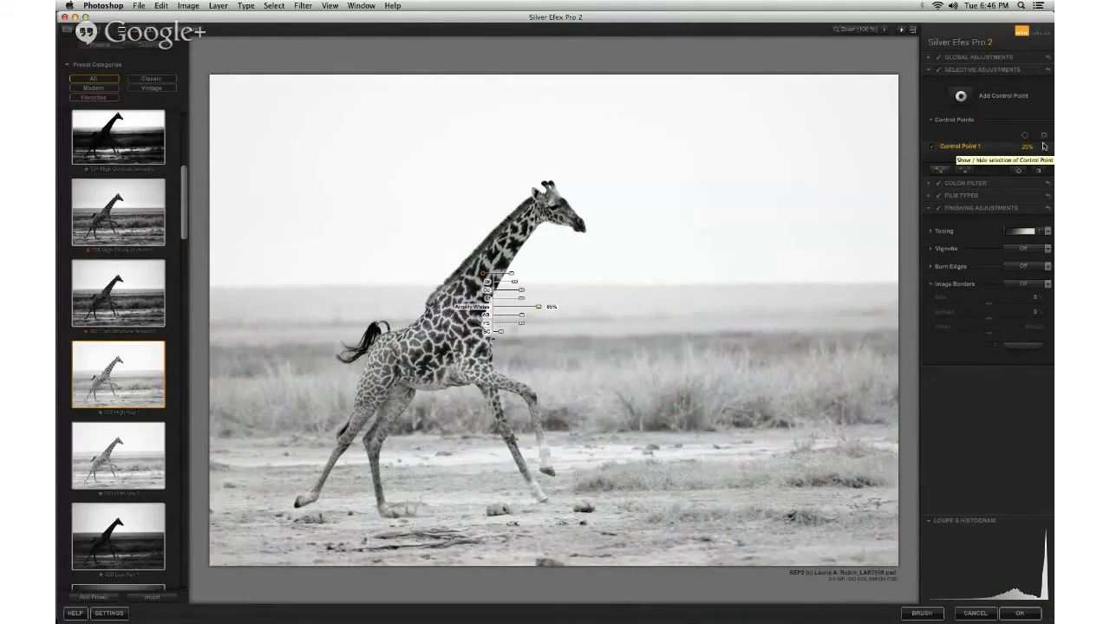
pyautogui.click(1044, 147)
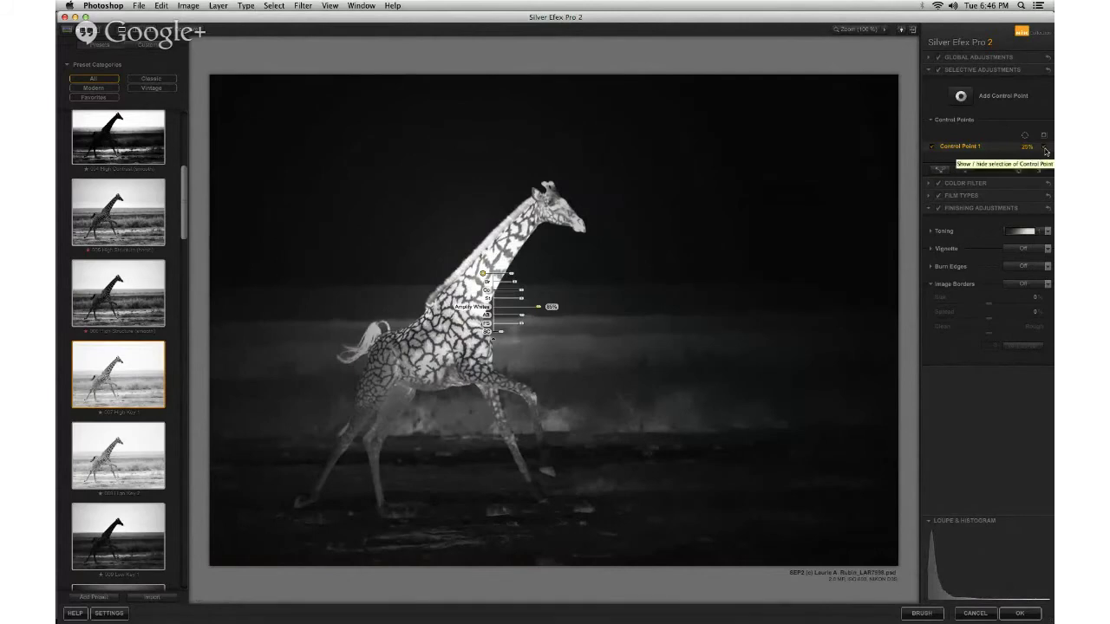
# Leave the mask view, copy Control Point 1 onto the giraffe's body at 15%, and widen a point's reach
pyautogui.click(1045, 137)
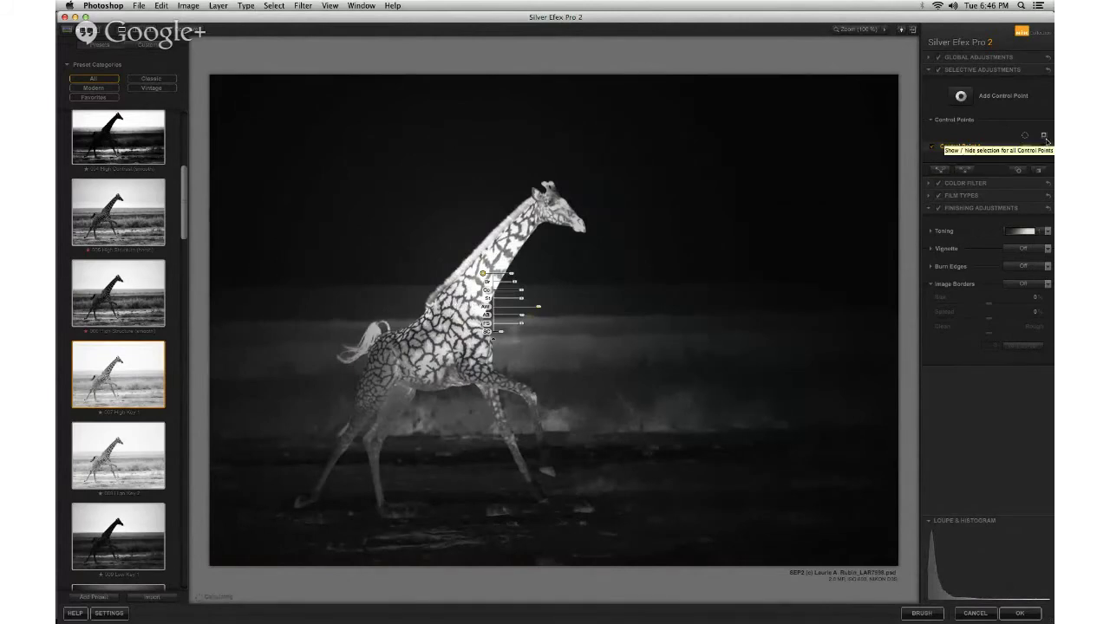
pyautogui.click(1045, 137)
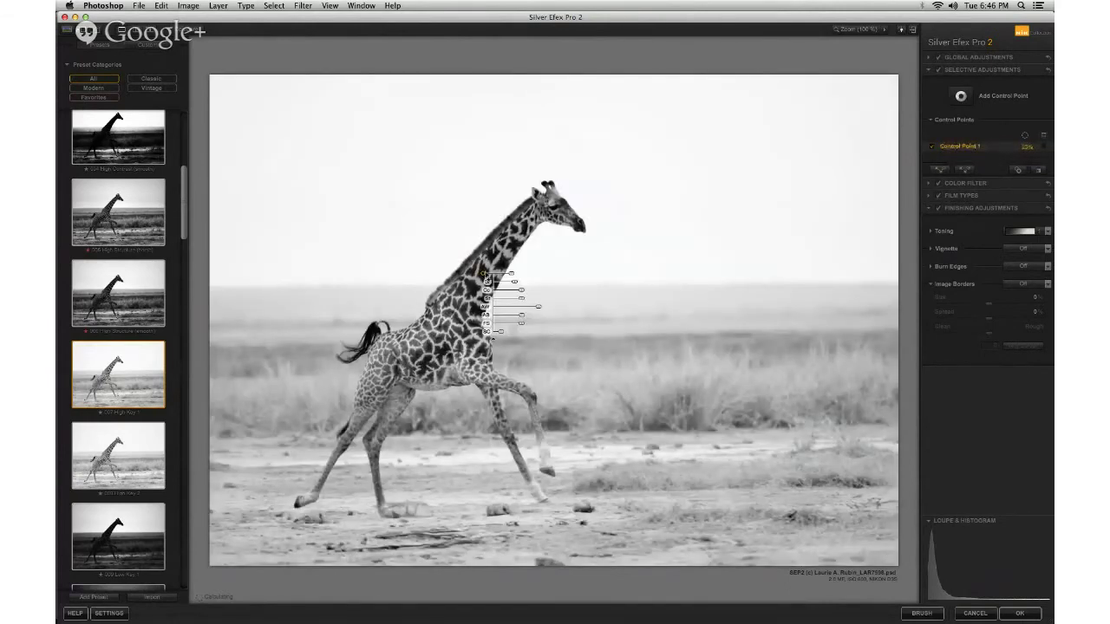
pyautogui.moveTo(484, 276); pyautogui.dragTo(418, 355)
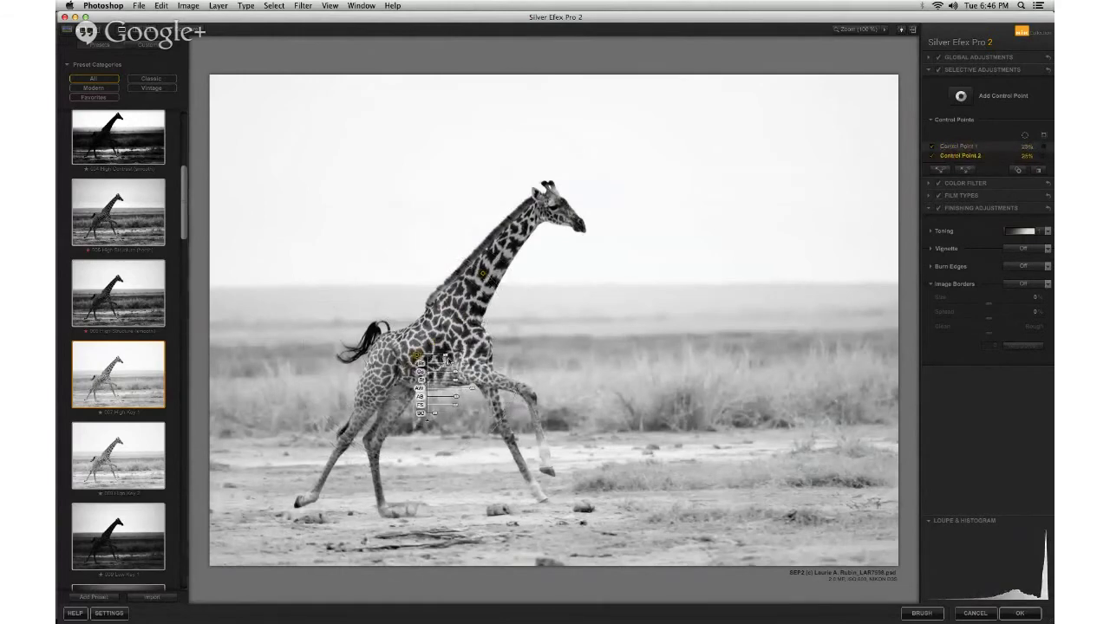
pyautogui.click(438, 363)
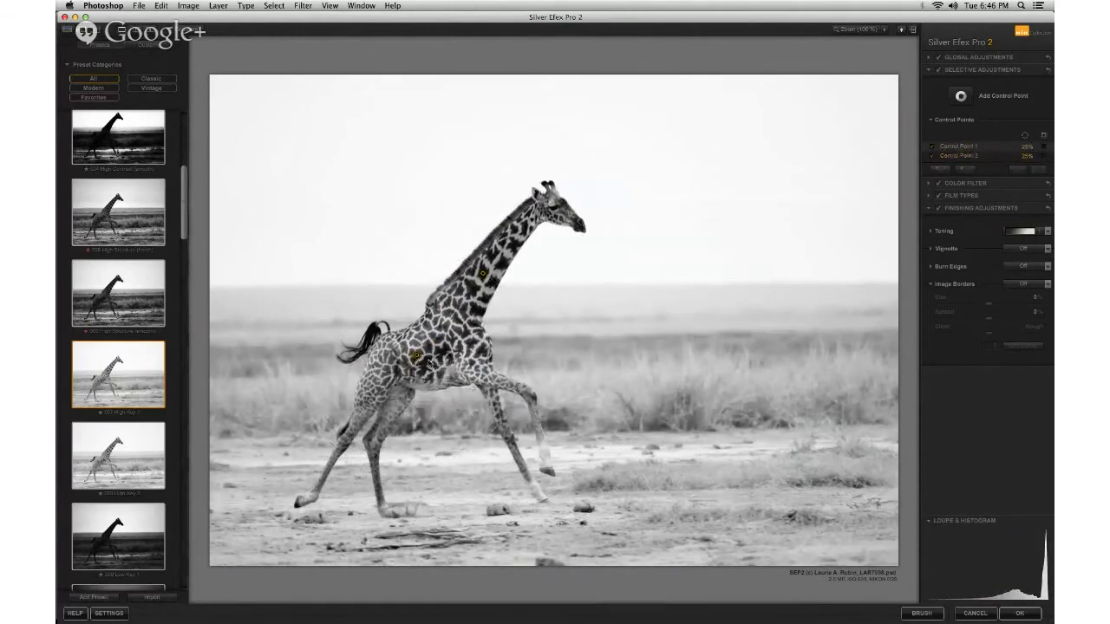
pyautogui.click(417, 357)
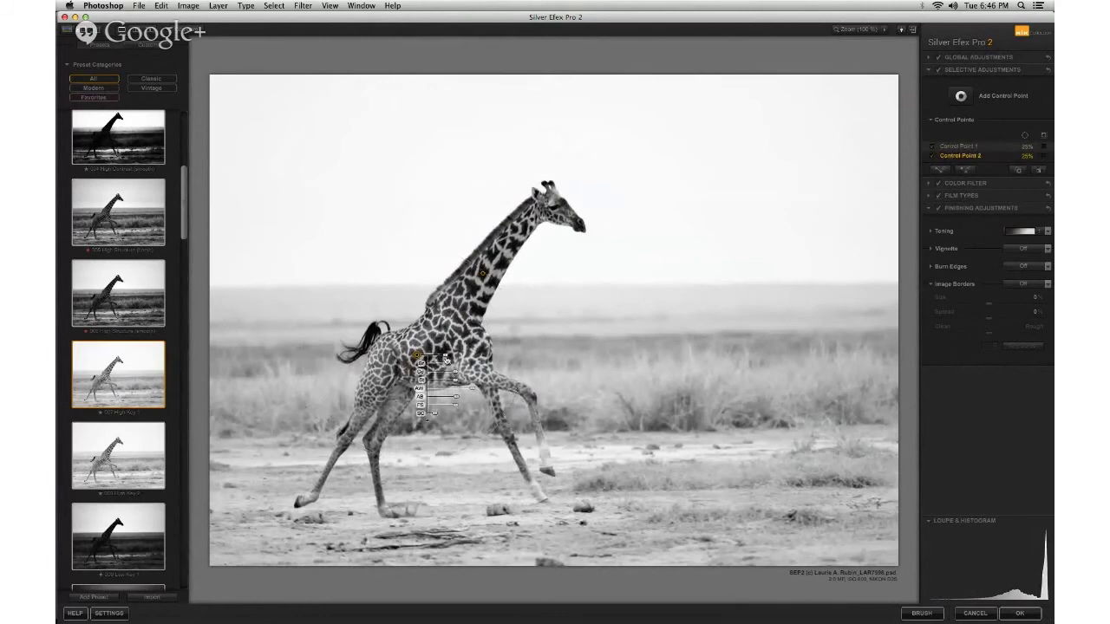
pyautogui.moveTo(445, 361); pyautogui.dragTo(444, 369)
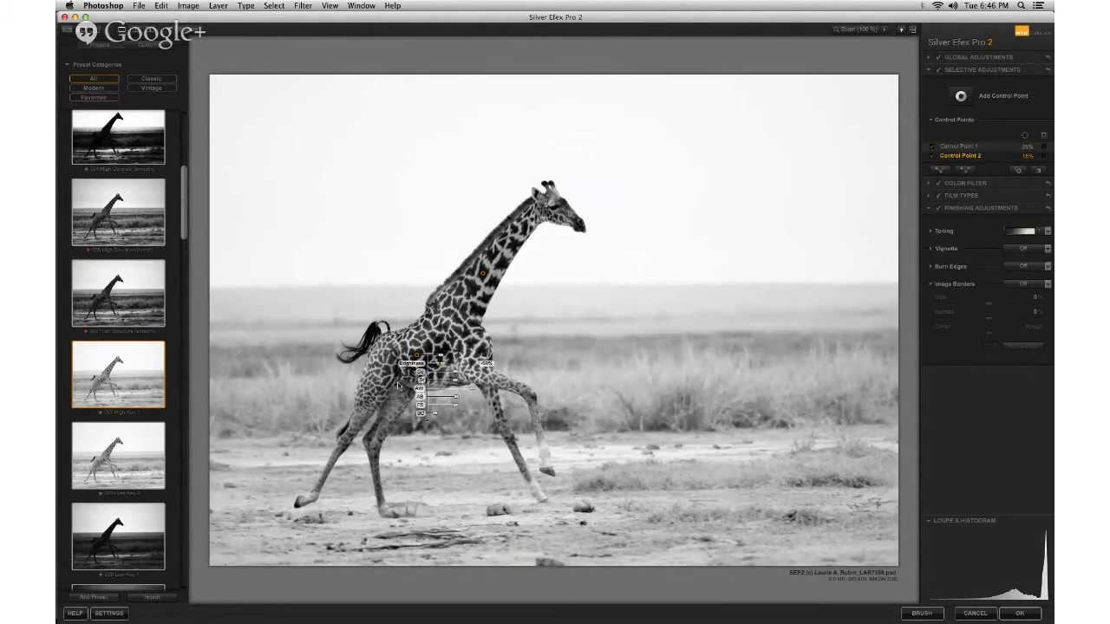
pyautogui.moveTo(418, 356); pyautogui.dragTo(503, 359)
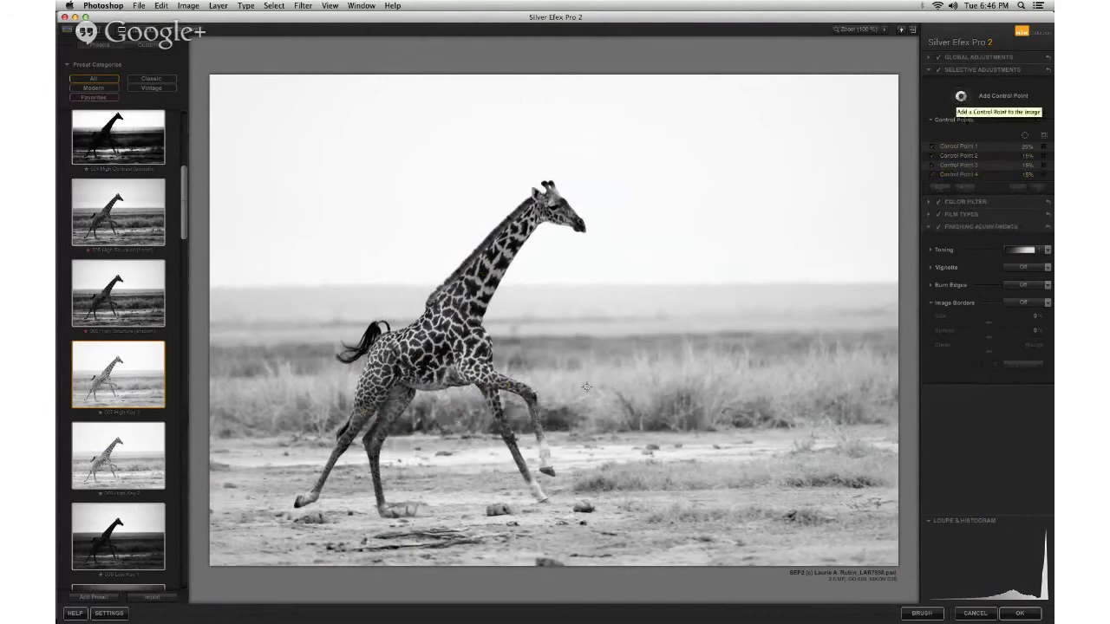
# Add Control Point 5 on the front leg and another control point on the left grass
pyautogui.click(562, 351)
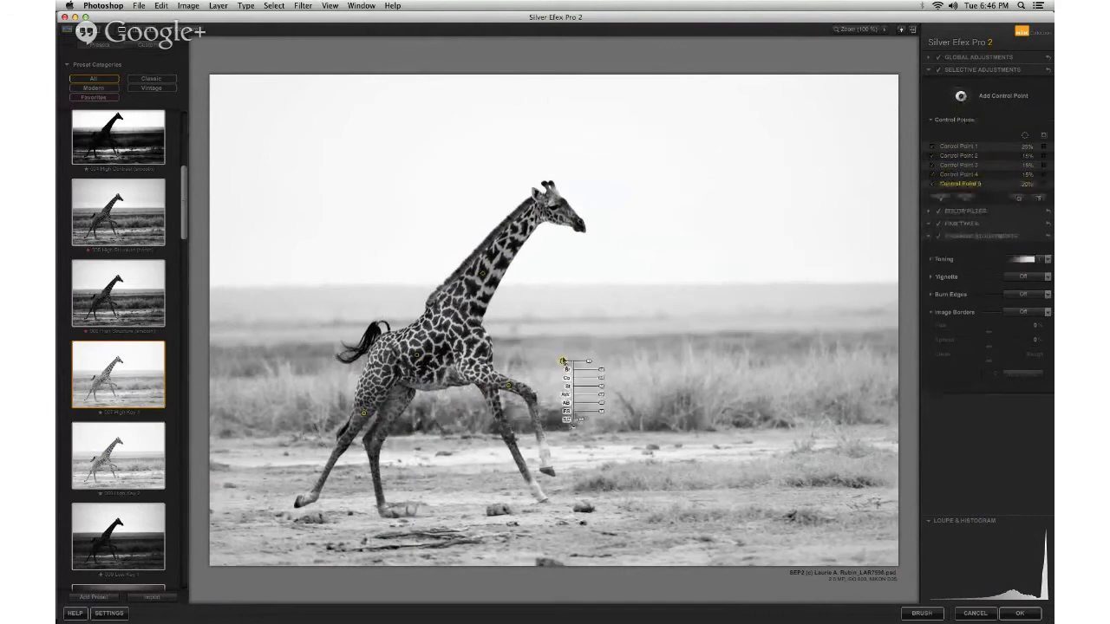
pyautogui.moveTo(572, 350); pyautogui.dragTo(587, 349)
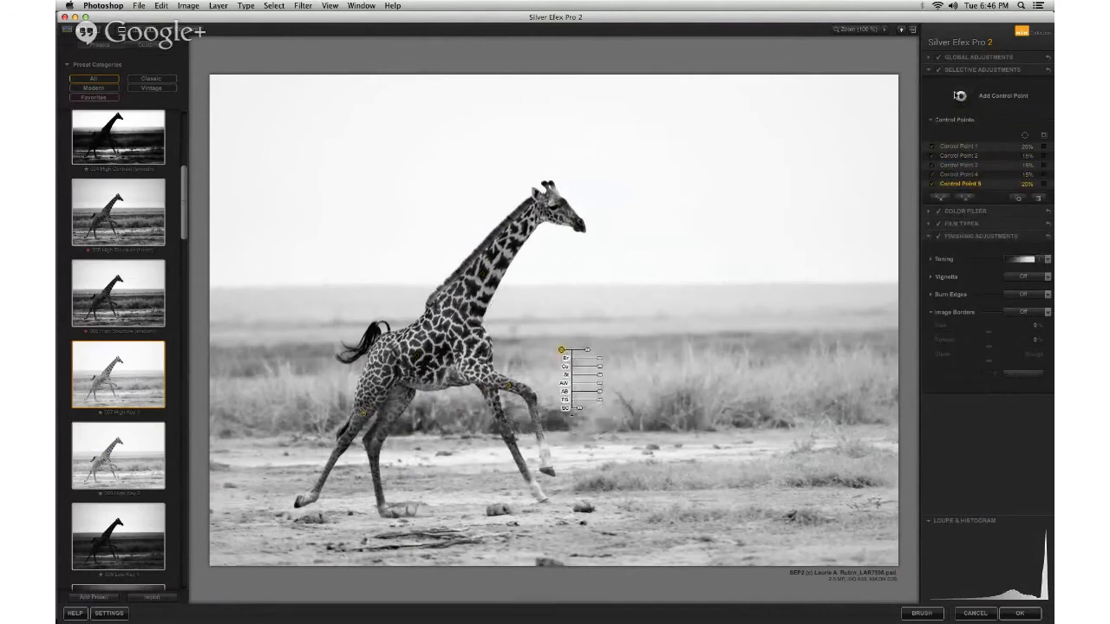
pyautogui.click(961, 95)
pyautogui.click(274, 366)
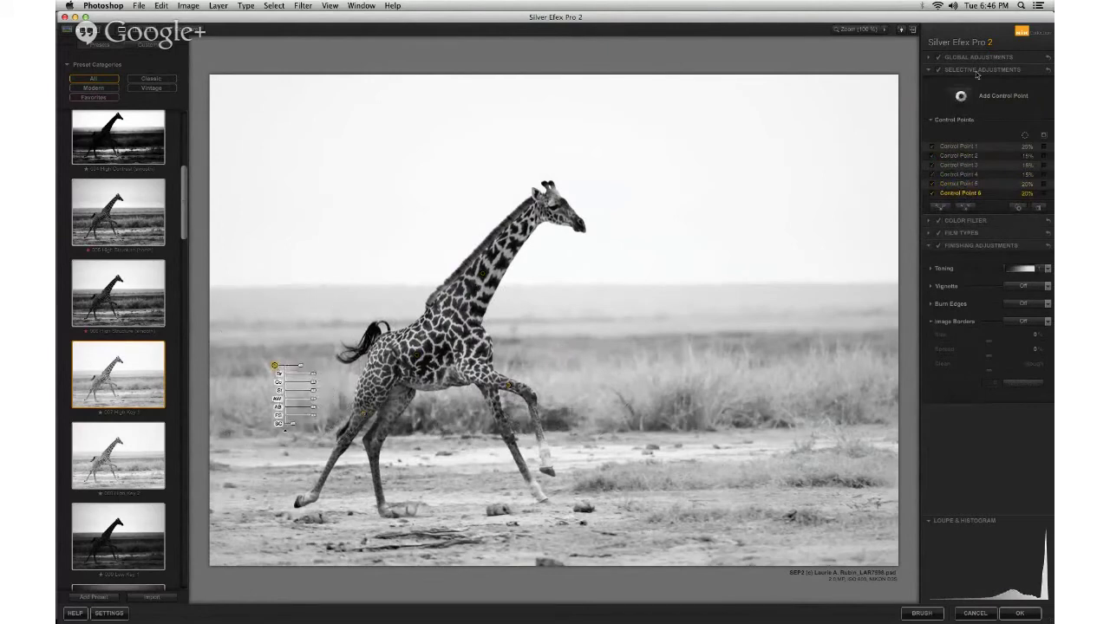
# Place a control point on the ground below the giraffe, nudge it right, and add one on the neck
pyautogui.click(961, 95)
pyautogui.click(438, 427)
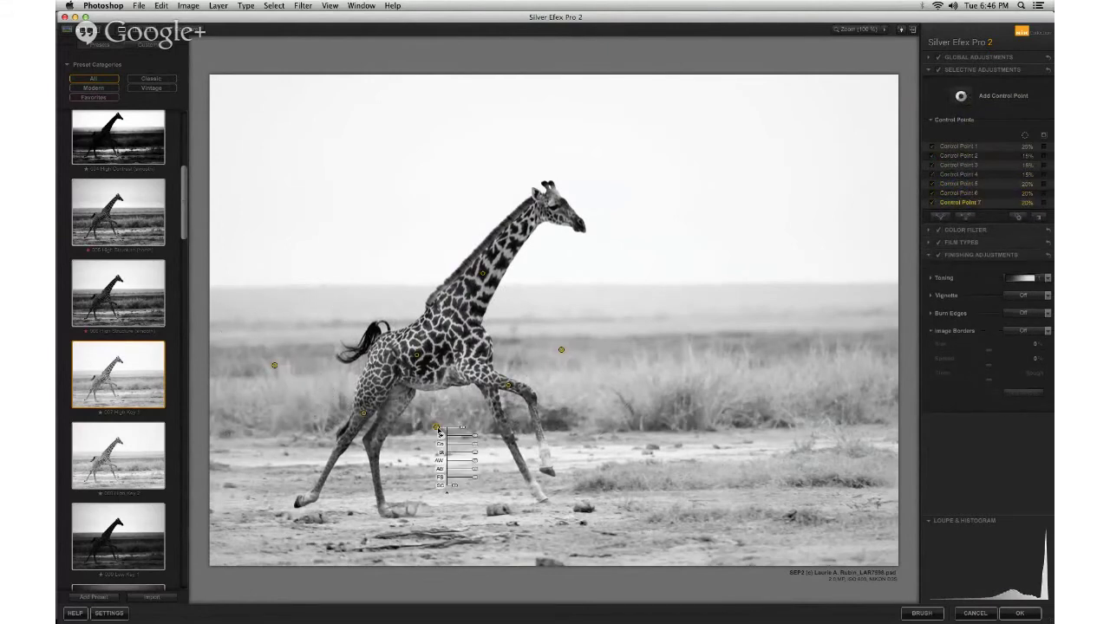
pyautogui.moveTo(437, 427); pyautogui.dragTo(468, 432)
pyautogui.click(619, 371)
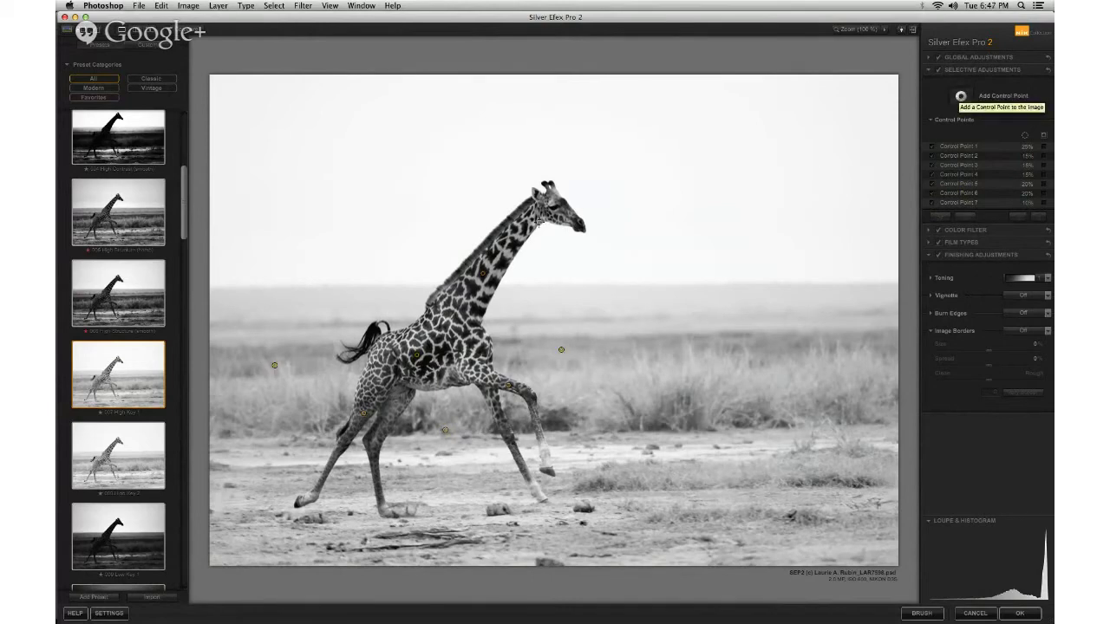
pyautogui.click(507, 251)
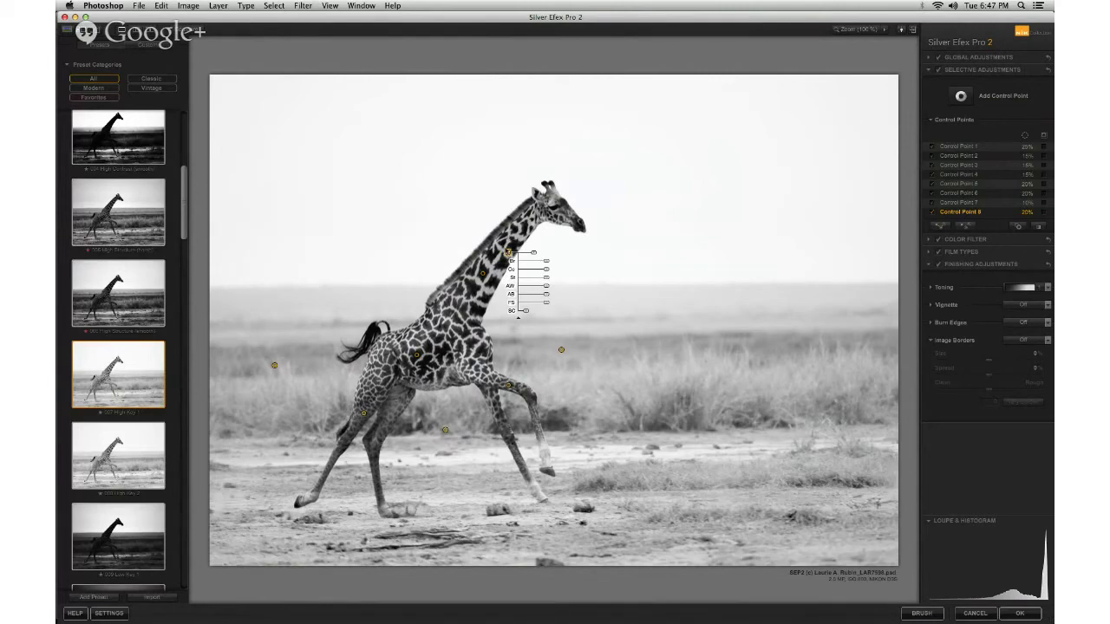
# Replace Control Point 8 with a new control point on the giraffe's neck
pyautogui.press('Delete')
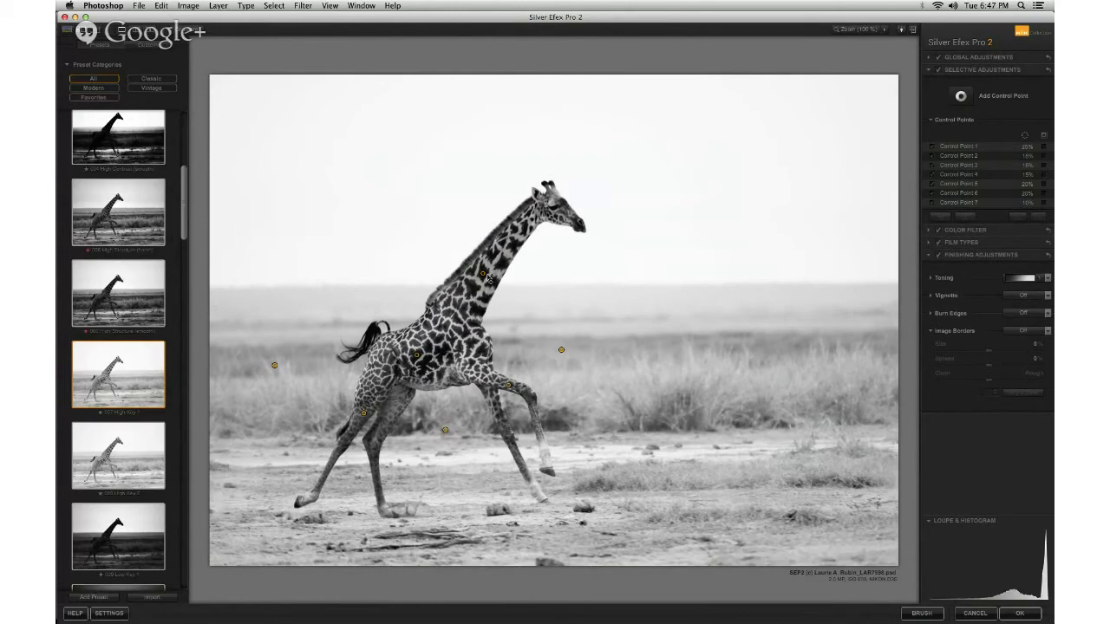
pyautogui.click(961, 96)
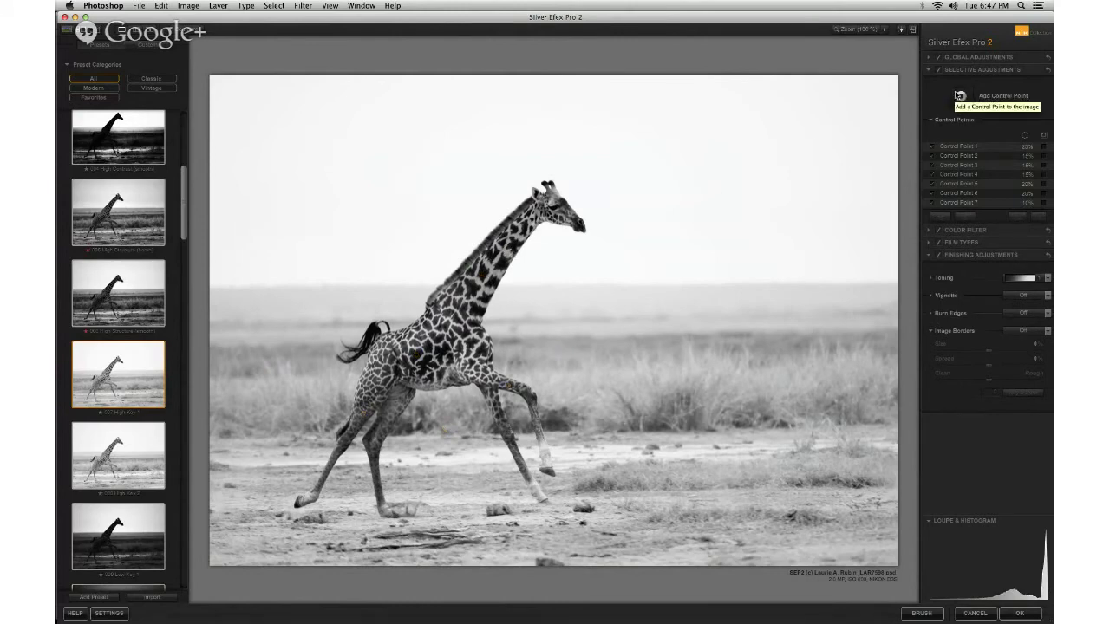
pyautogui.click(508, 252)
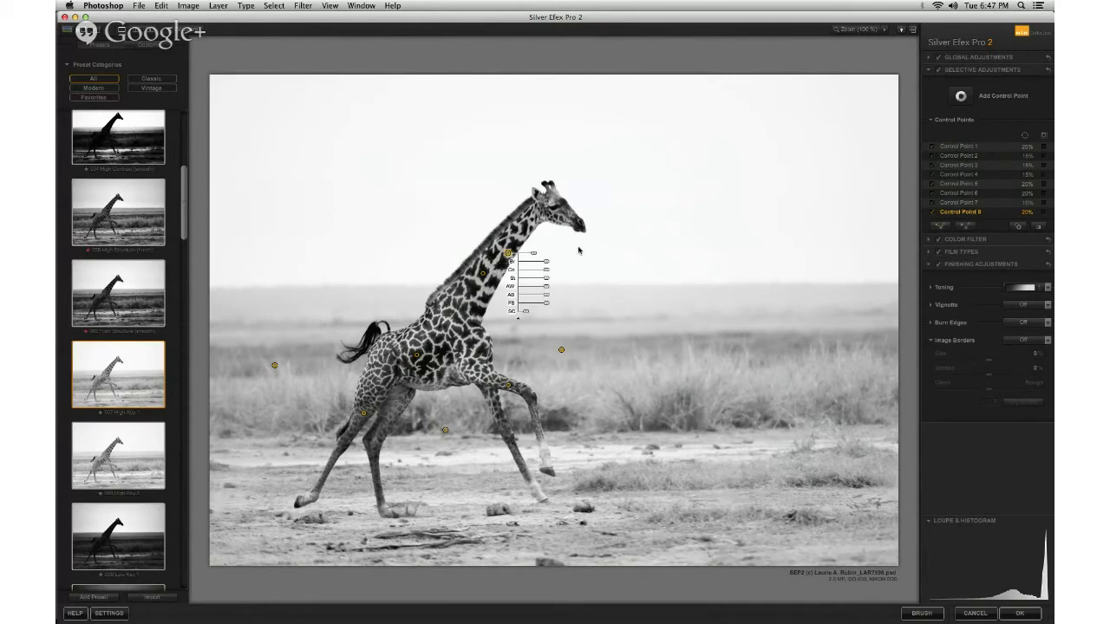
# Add Control Point 9 on the back at about -22% Brightness, then select both neck points
pyautogui.click(961, 95)
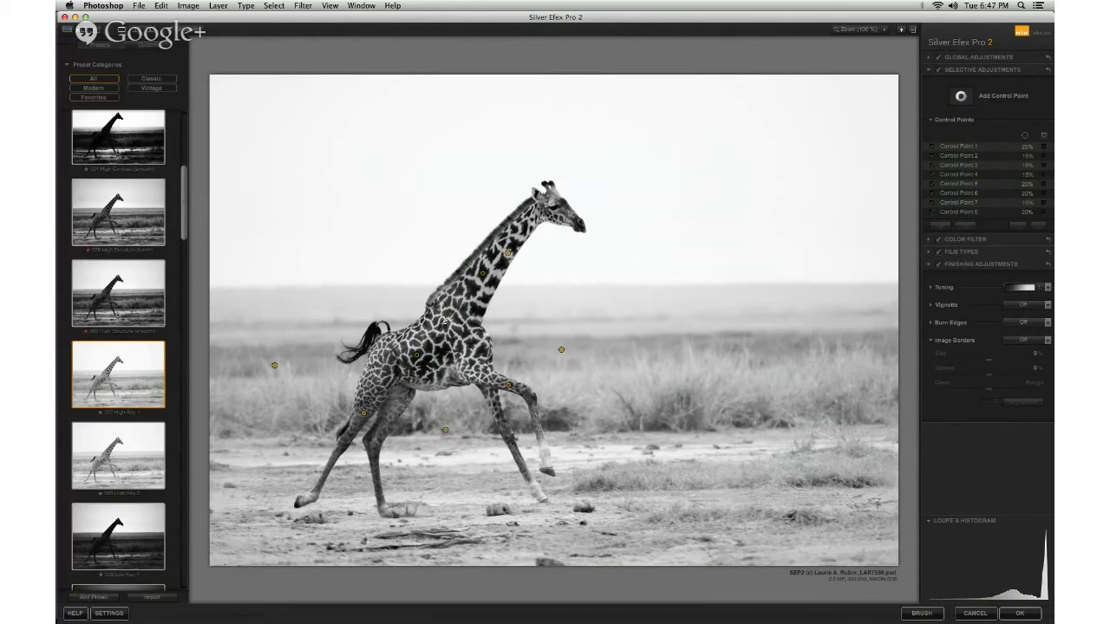
pyautogui.click(453, 322)
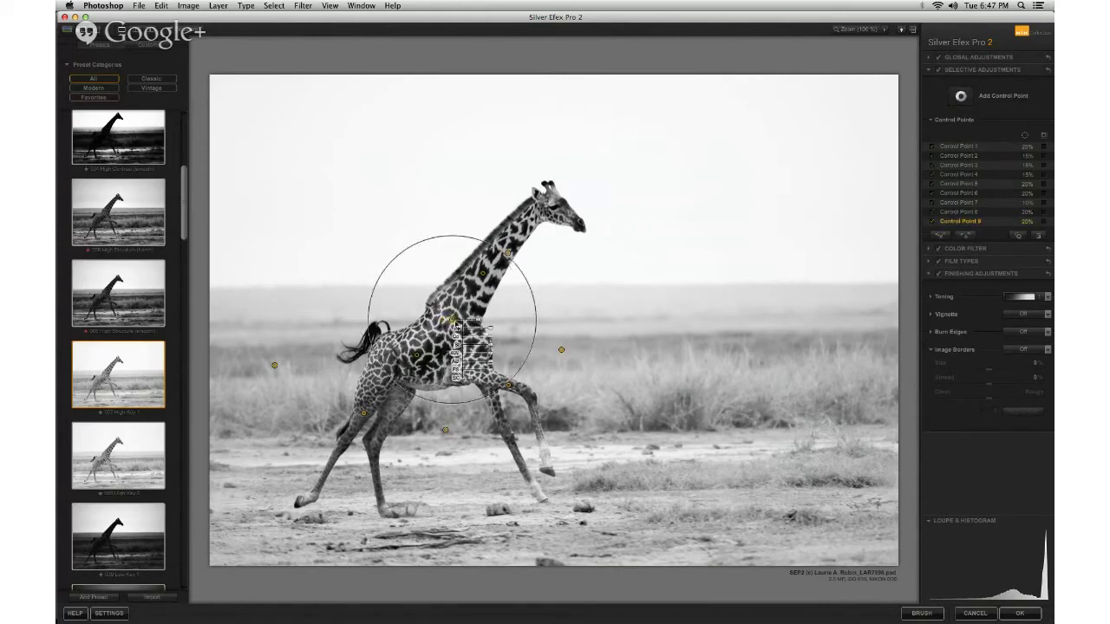
pyautogui.moveTo(453, 321); pyautogui.dragTo(488, 337)
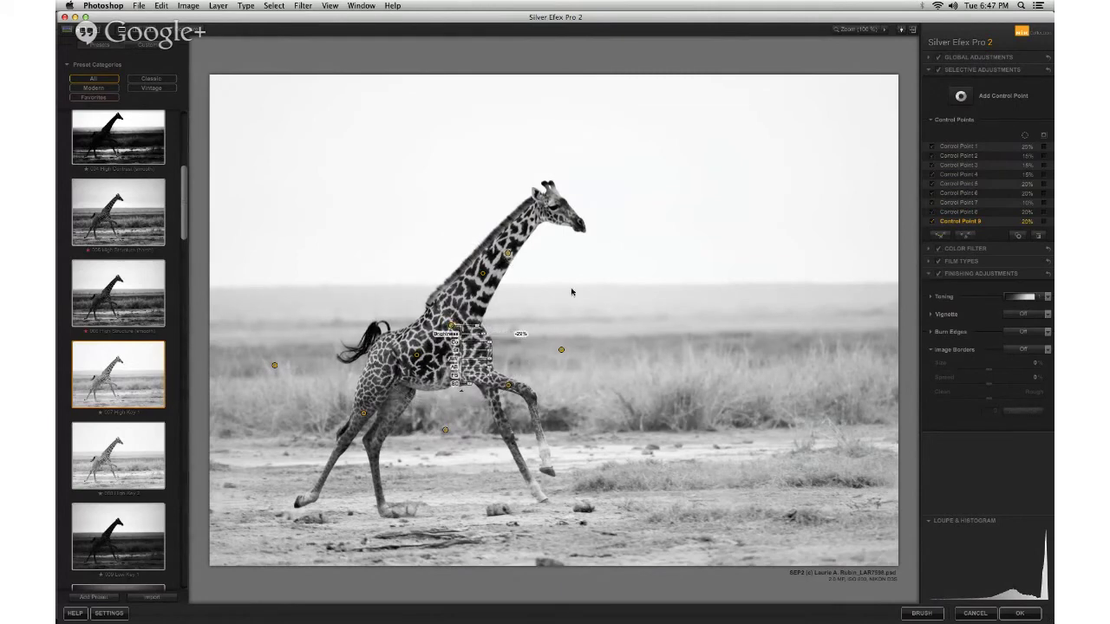
pyautogui.click(572, 286)
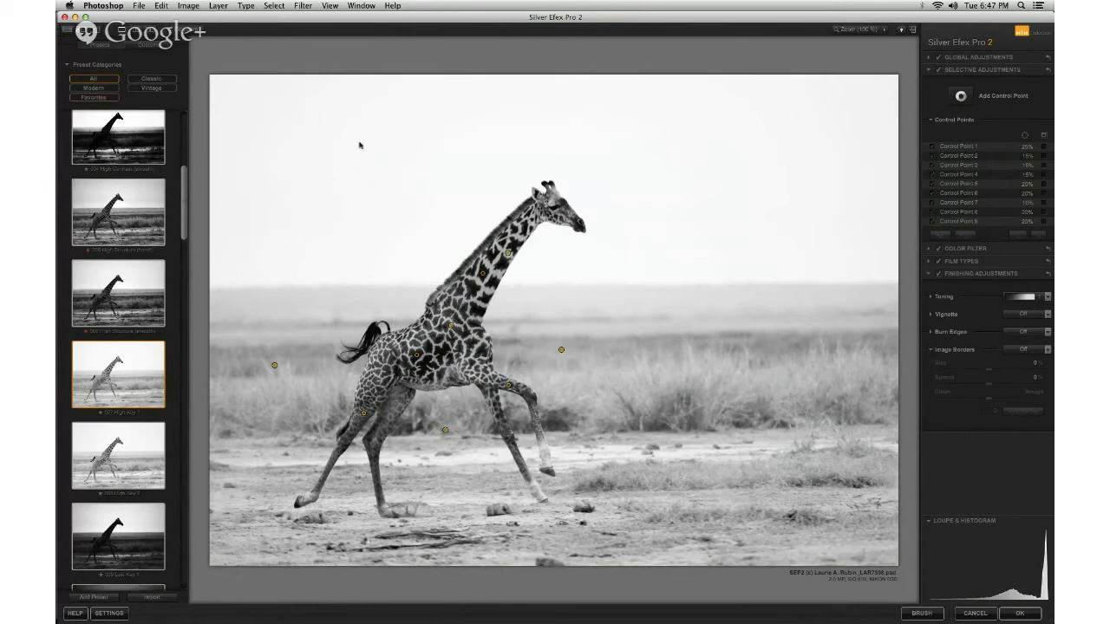
pyautogui.moveTo(384, 164); pyautogui.dragTo(520, 295)
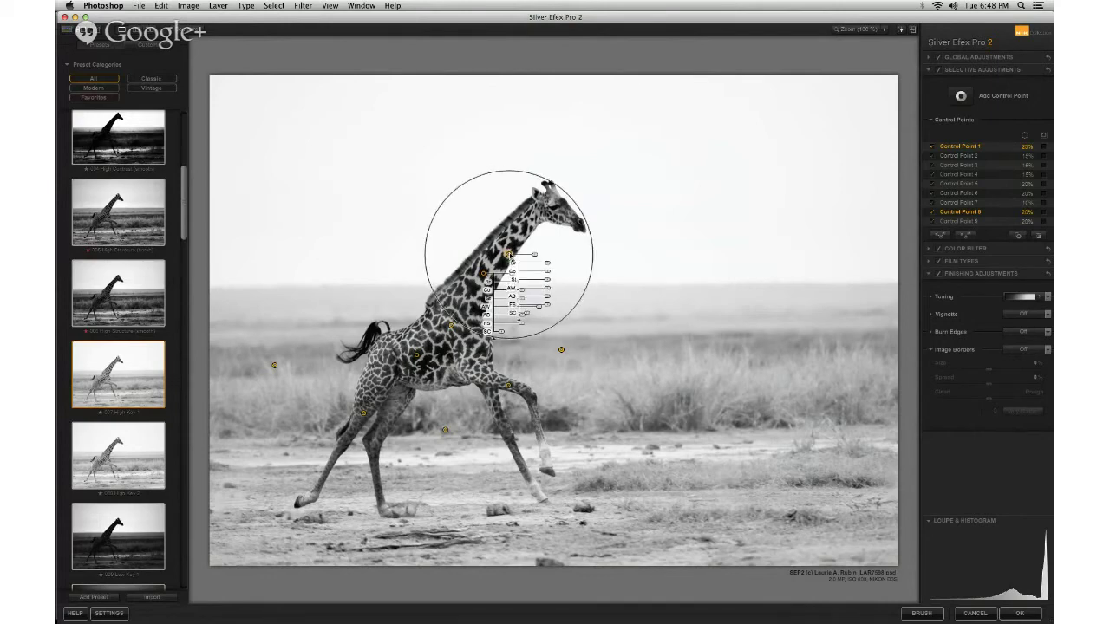
# Reposition the neck control point slightly lower and left, then deselect it
pyautogui.moveTo(509, 254); pyautogui.dragTo(508, 253)
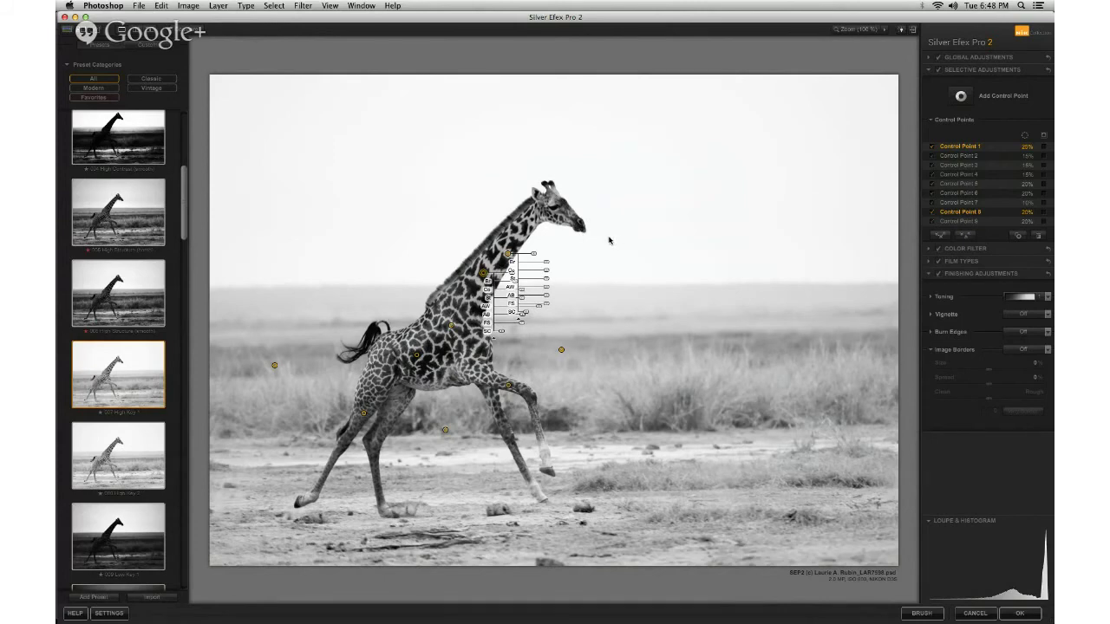
pyautogui.moveTo(509, 253); pyautogui.dragTo(507, 264)
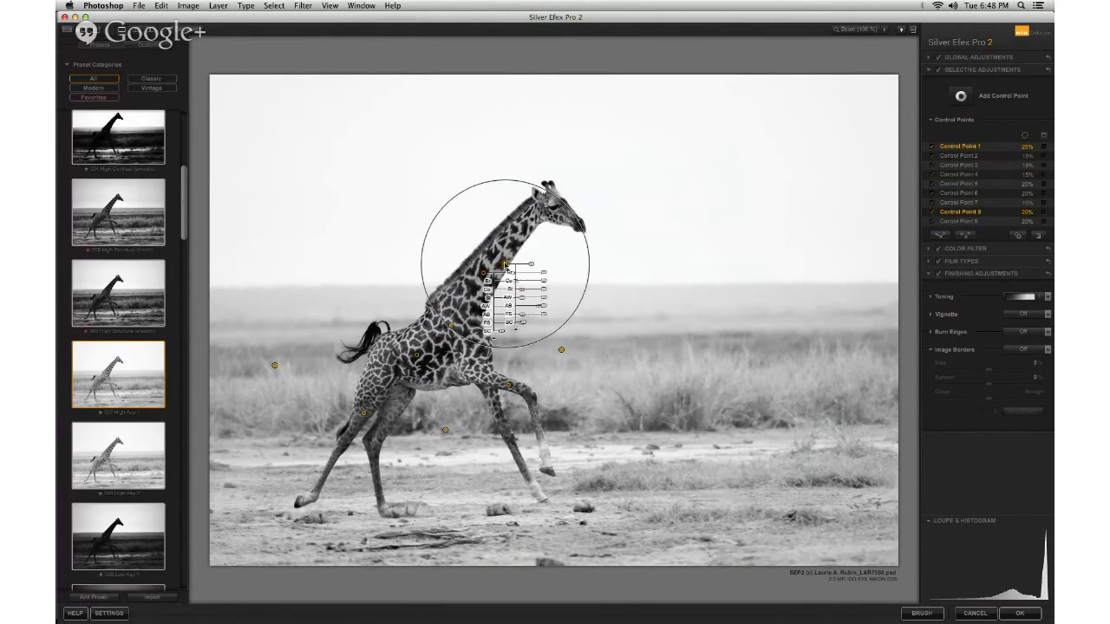
pyautogui.moveTo(506, 263); pyautogui.dragTo(507, 252)
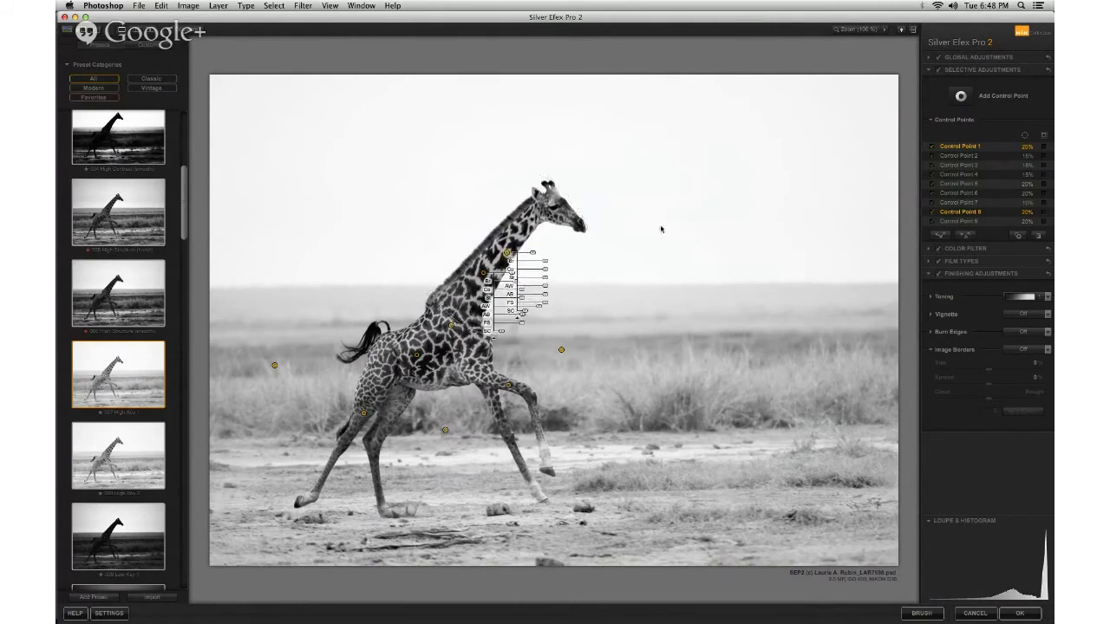
pyautogui.click(632, 227)
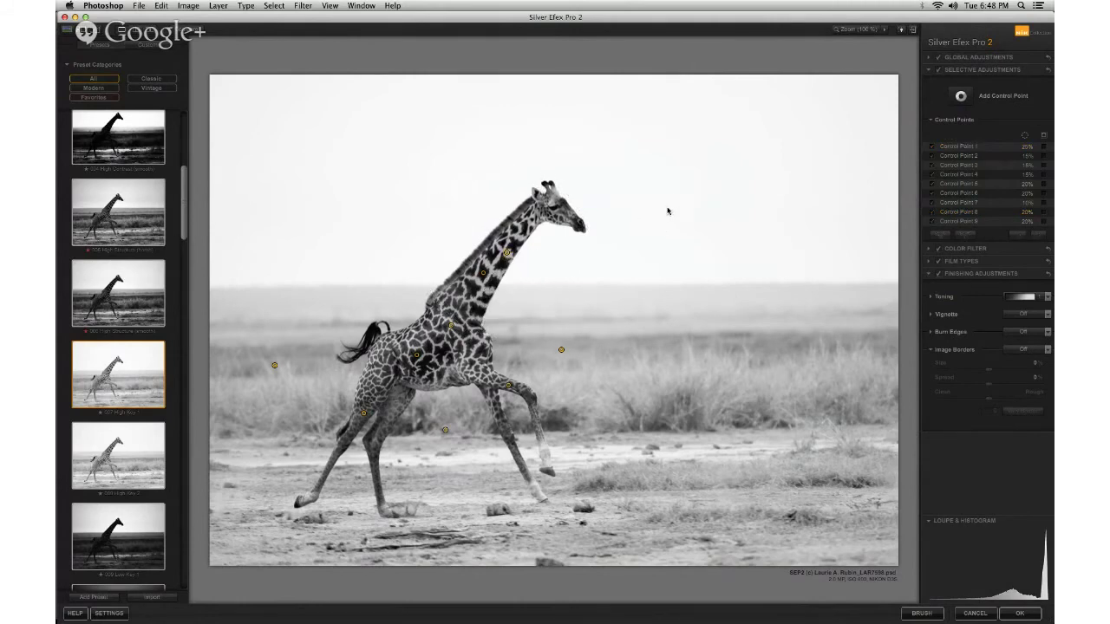
# Delete the grass control point right of the giraffe and reselect the neck point
pyautogui.click(562, 351)
pyautogui.press('Delete')
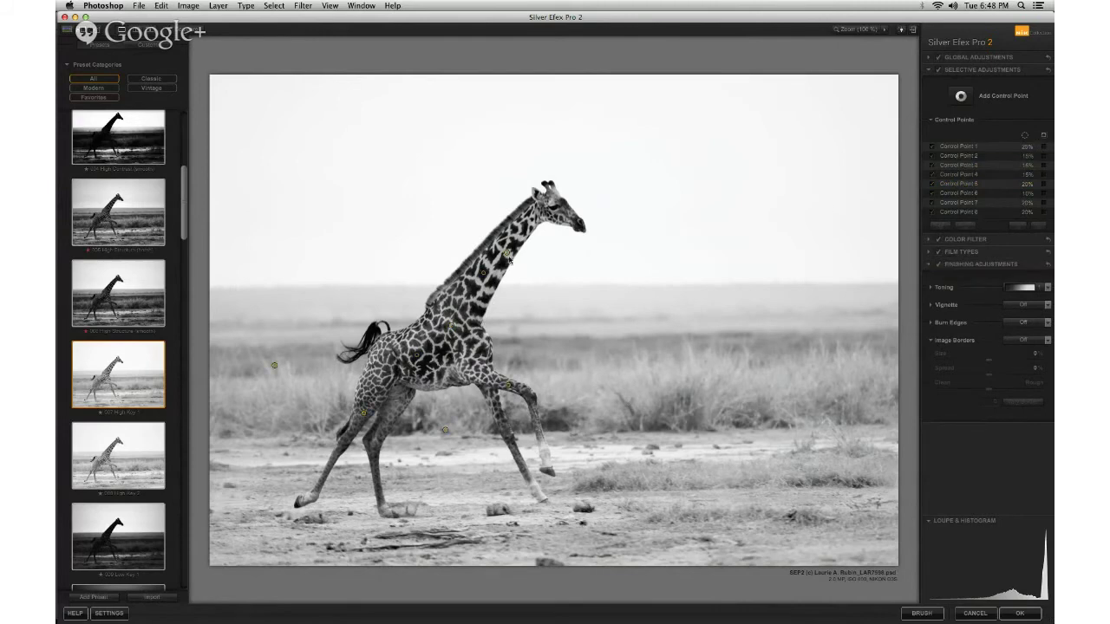
pyautogui.click(508, 253)
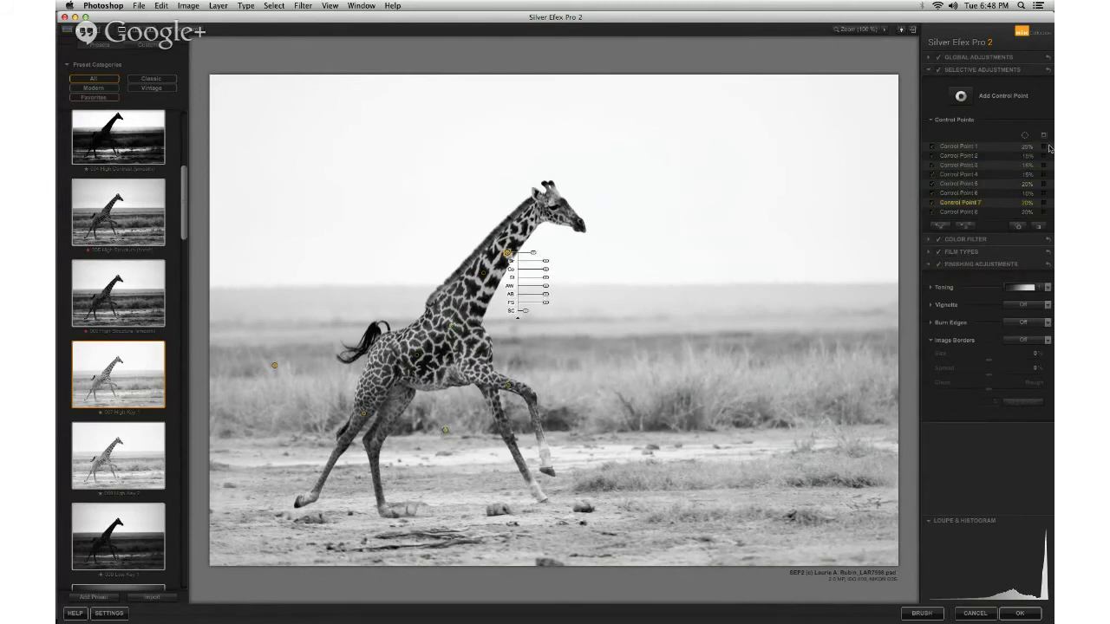
# Check the neck point's mask, add Control Point 9 in the right-hand grass, and restore the normal view
pyautogui.click(1043, 203)
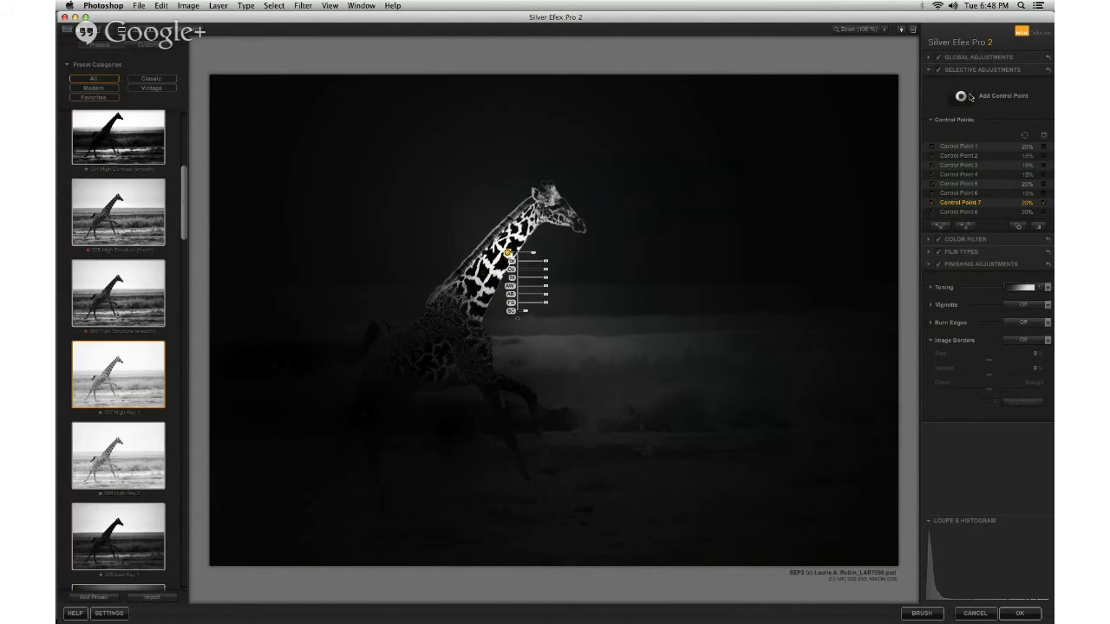
pyautogui.click(593, 266)
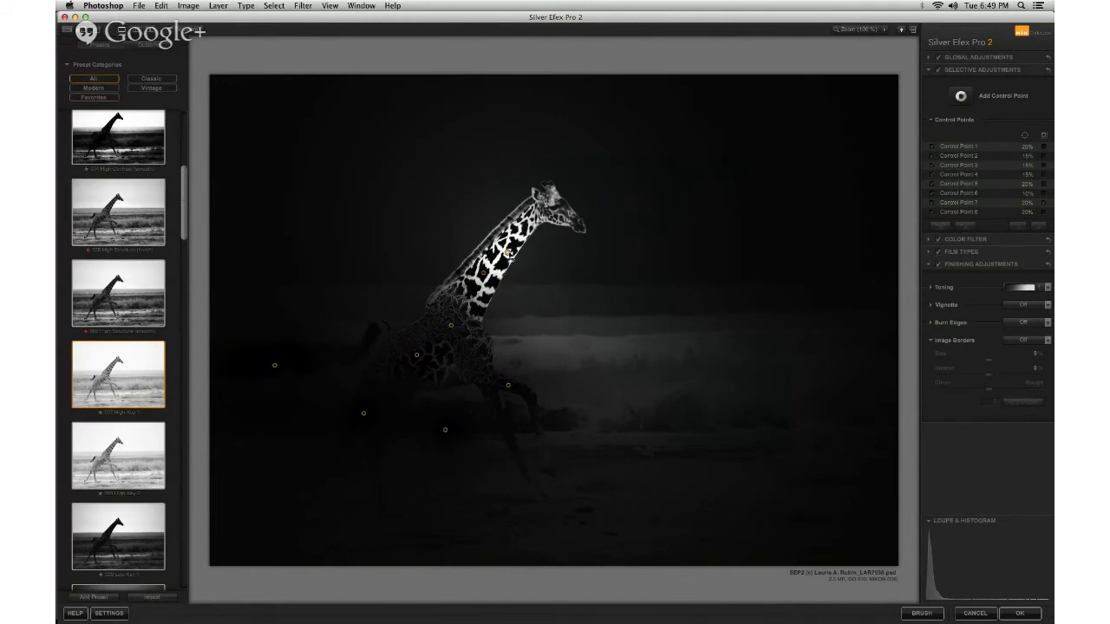
pyautogui.click(961, 96)
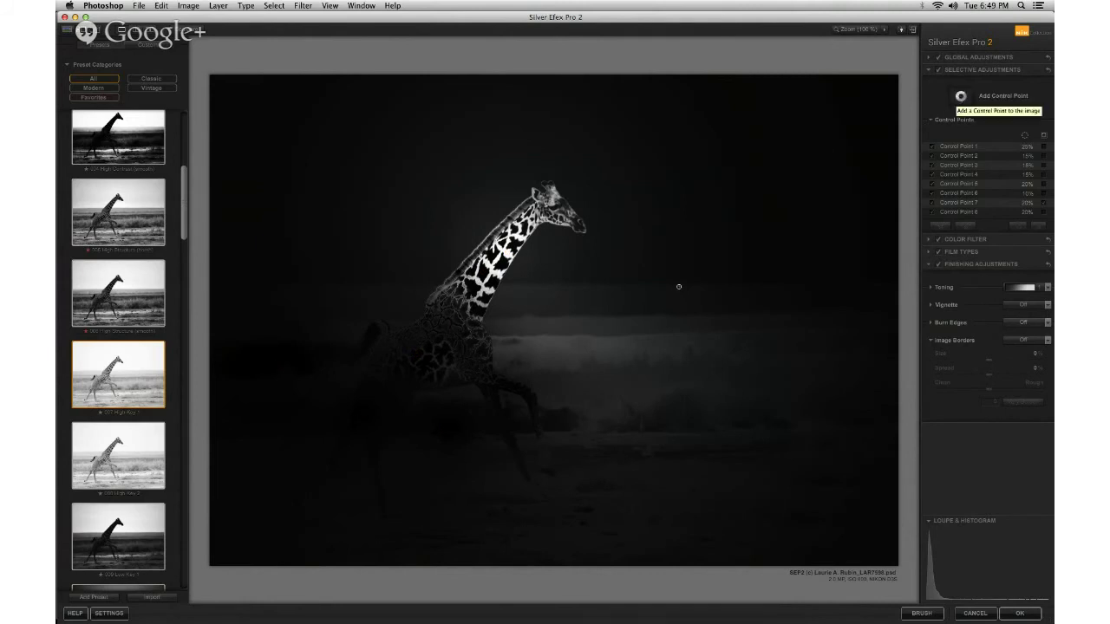
pyautogui.click(549, 346)
pyautogui.moveTo(551, 352); pyautogui.dragTo(555, 353)
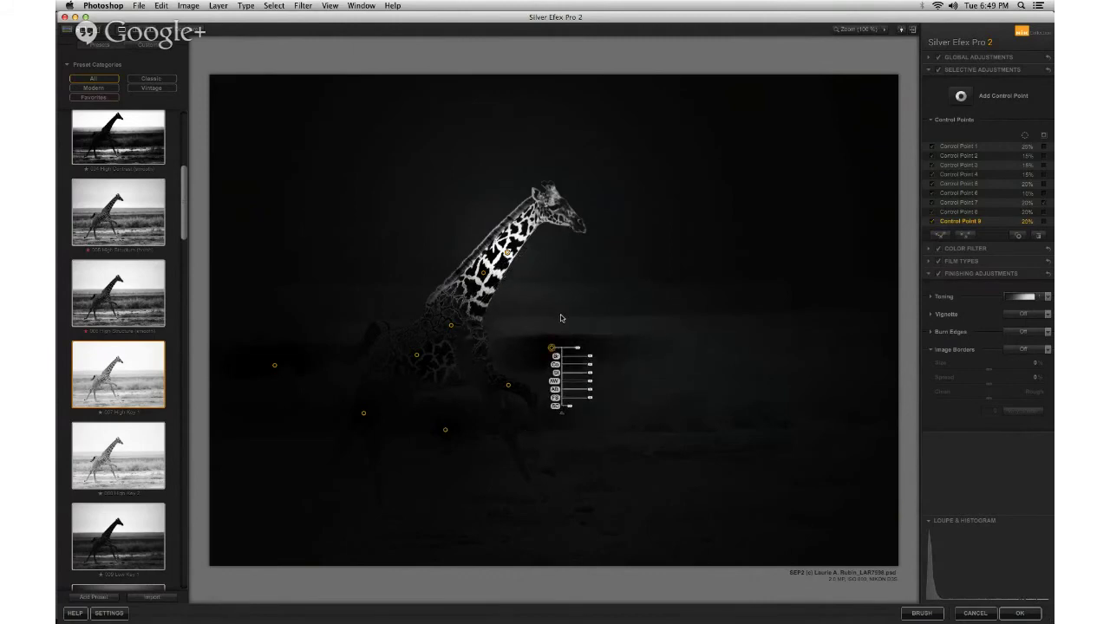
pyautogui.click(1045, 137)
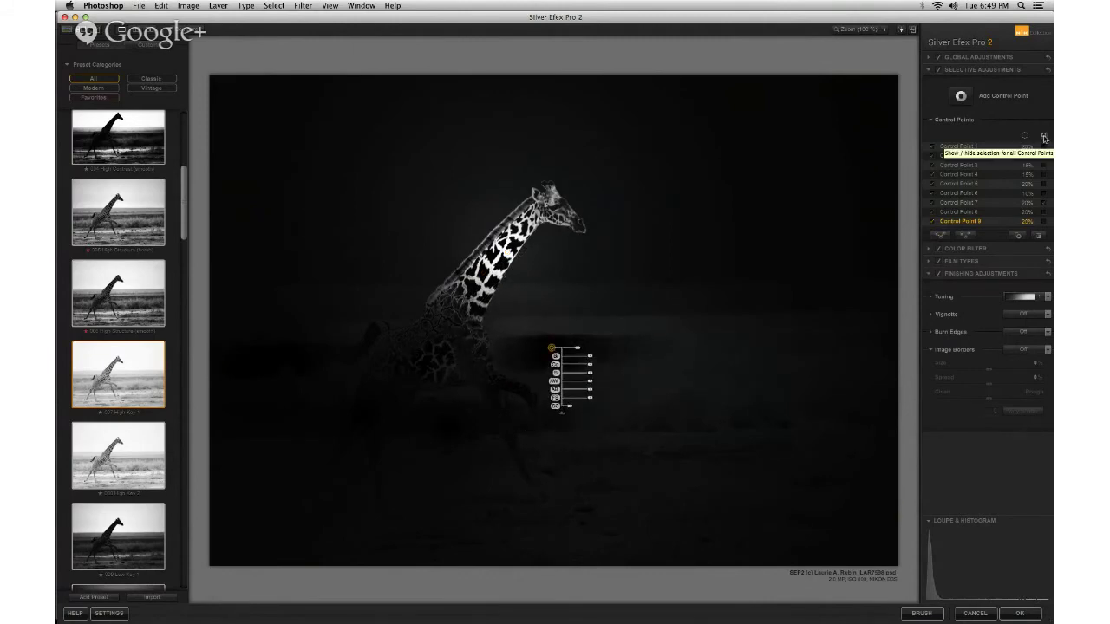
pyautogui.click(1044, 137)
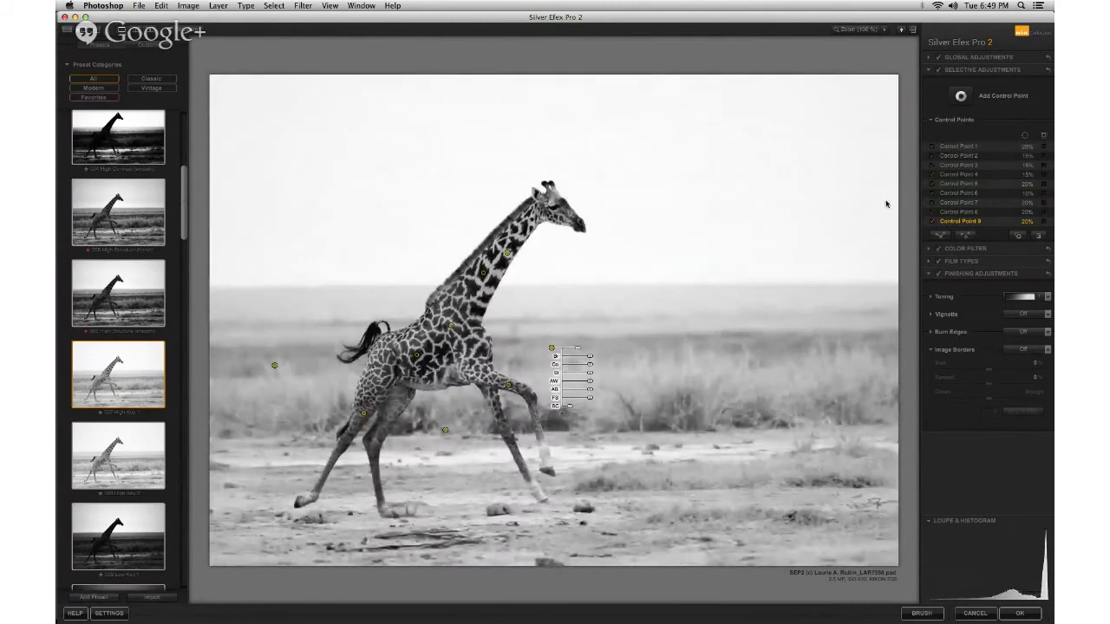
# Add Control Point 10 in the right grass and amplify its whites to 97%
pyautogui.click(881, 200)
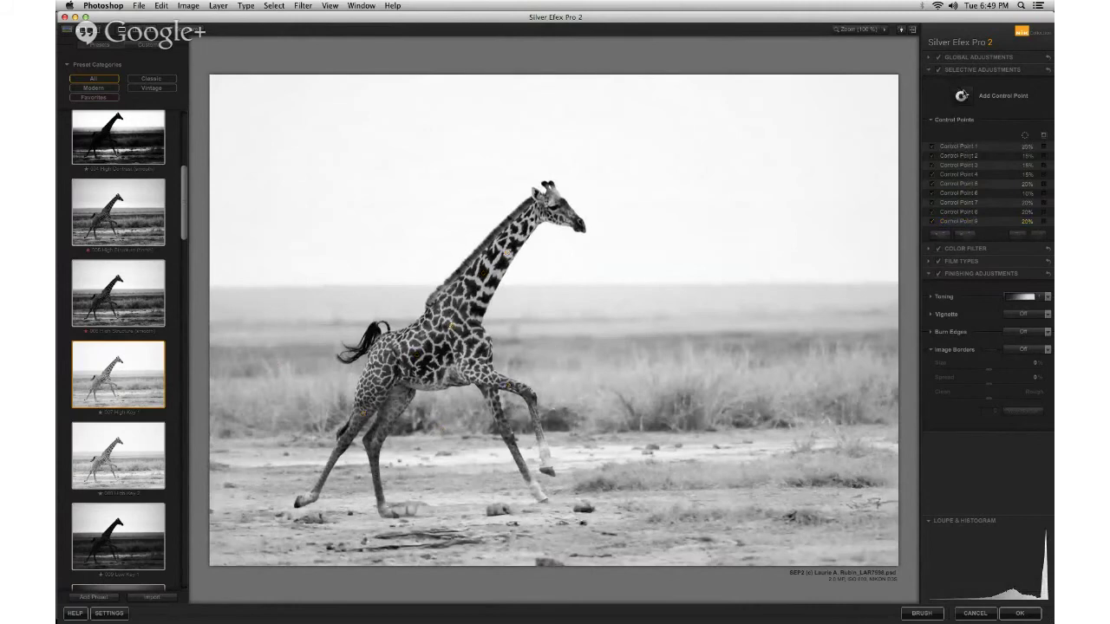
pyautogui.click(962, 98)
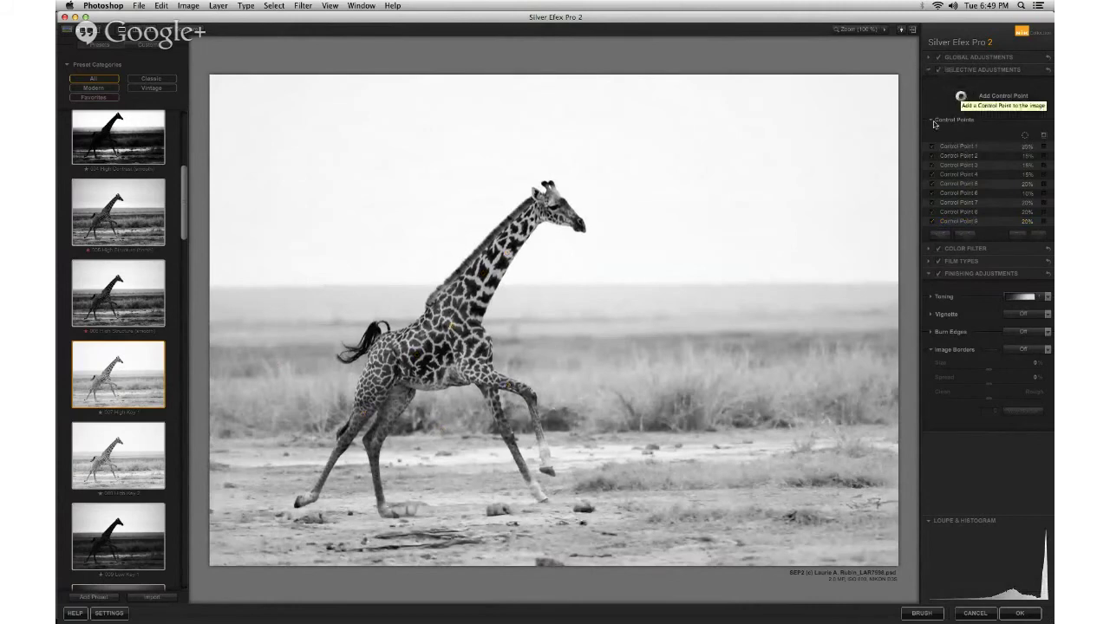
pyautogui.click(755, 347)
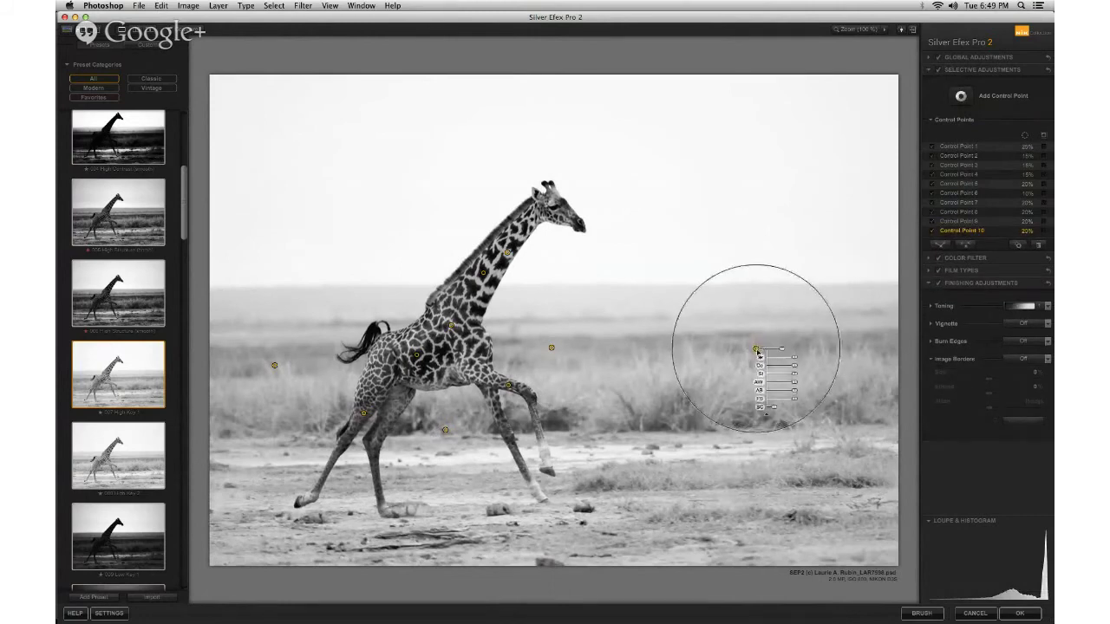
pyautogui.moveTo(756, 347); pyautogui.dragTo(764, 352)
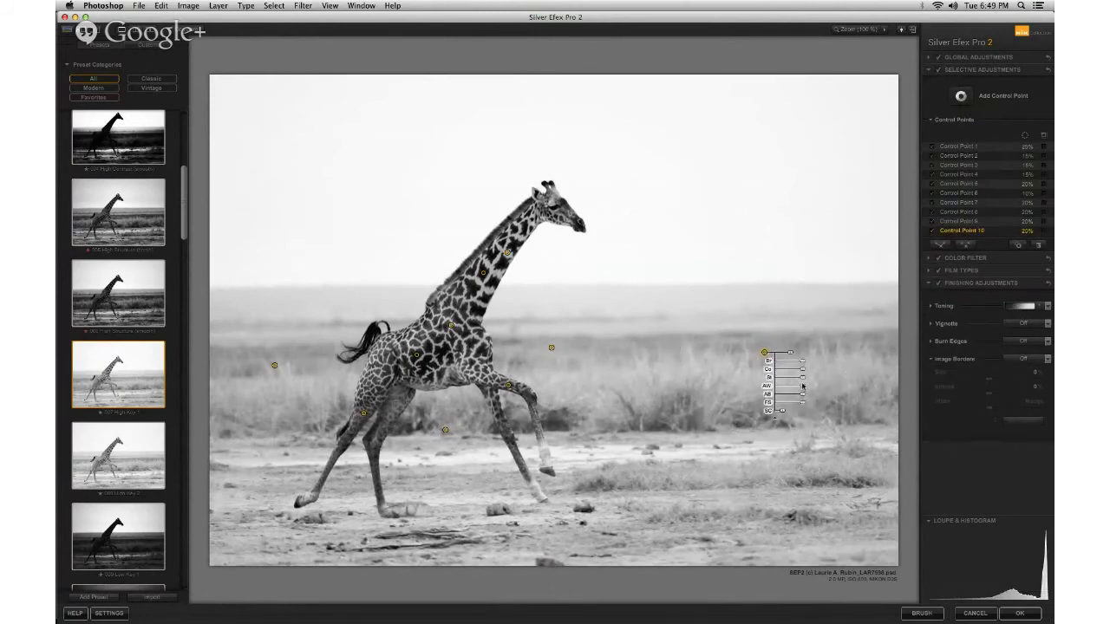
pyautogui.moveTo(803, 386); pyautogui.dragTo(850, 379)
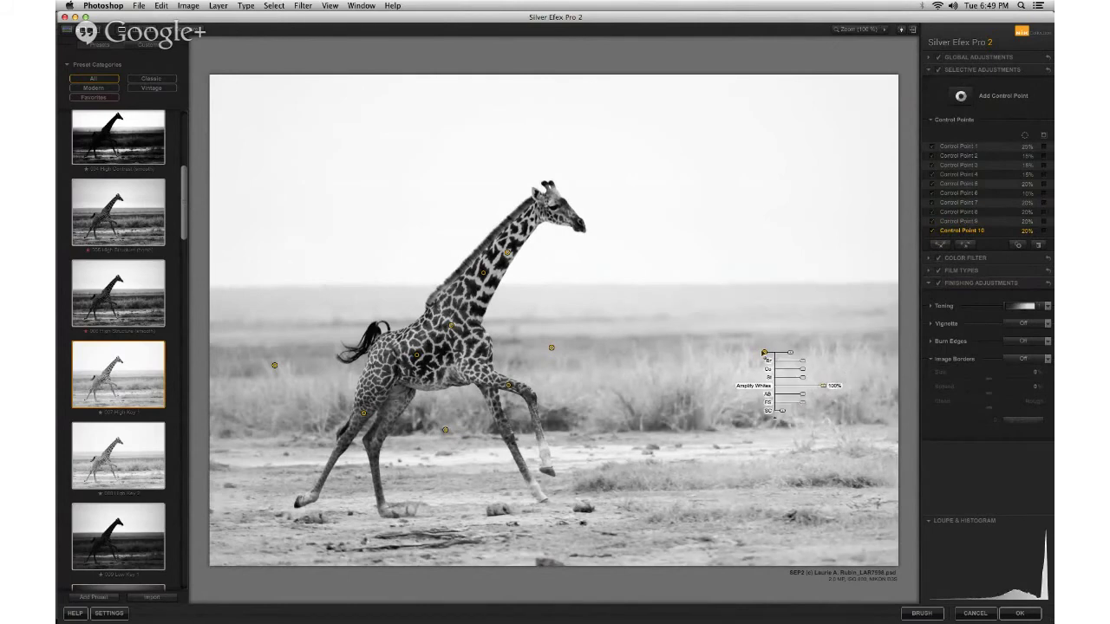
# Move Control Point 10 onto the hind legs with Amplify Blacks 100% and Amplify Whites -24%
pyautogui.moveTo(764, 352); pyautogui.dragTo(378, 374)
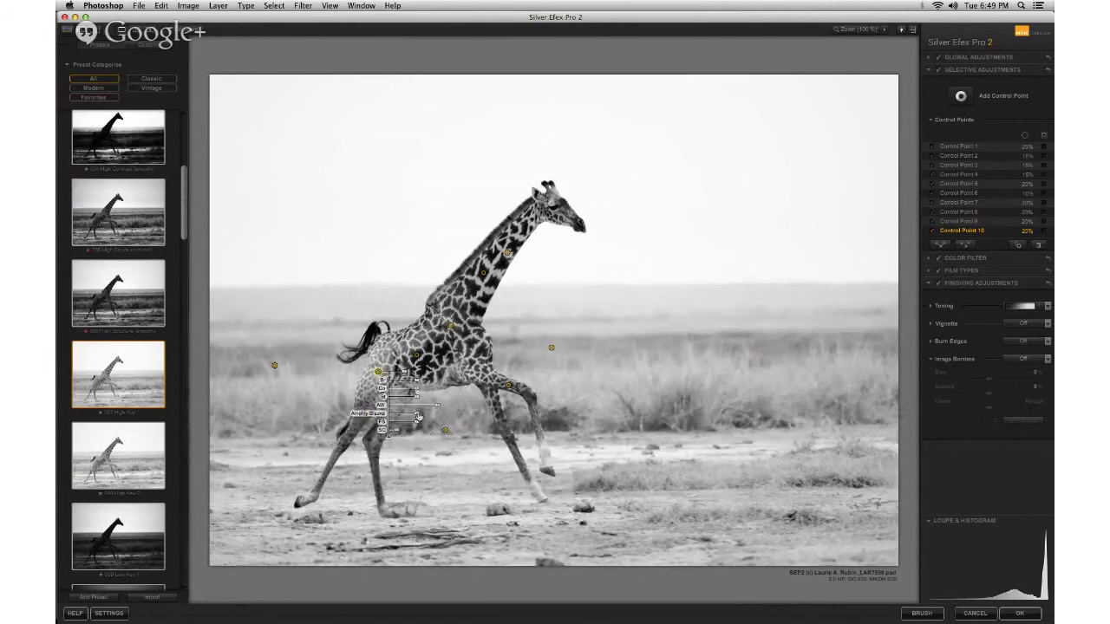
pyautogui.moveTo(418, 417); pyautogui.dragTo(547, 421)
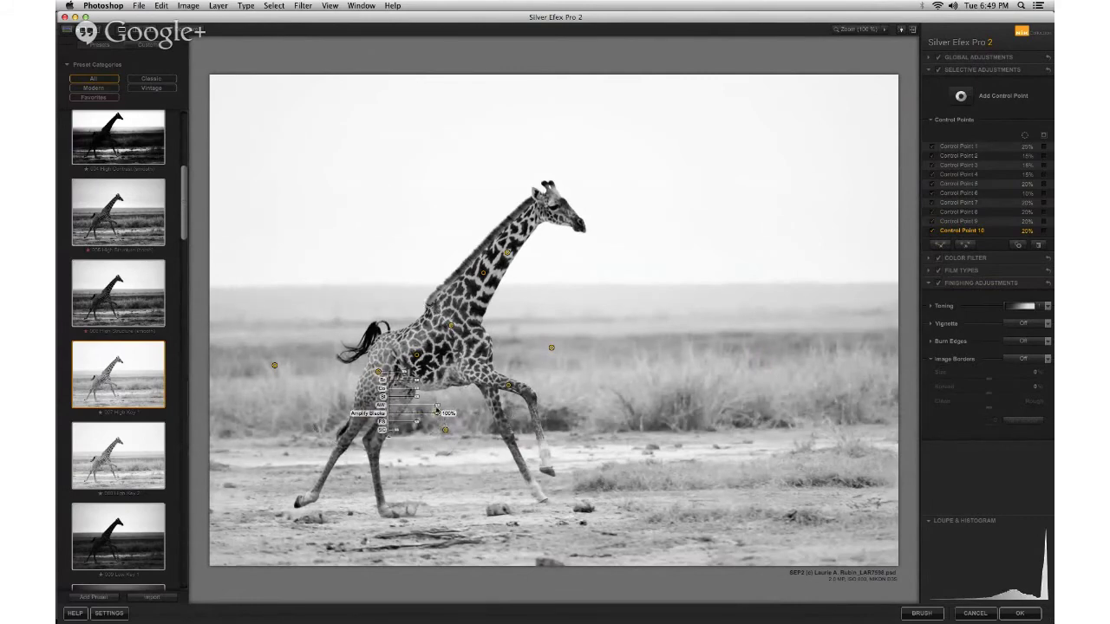
pyautogui.moveTo(438, 407)
pyautogui.mouseDown()
pyautogui.moveTo(409, 410)
pyautogui.moveTo(434, 414)
pyautogui.mouseUp()
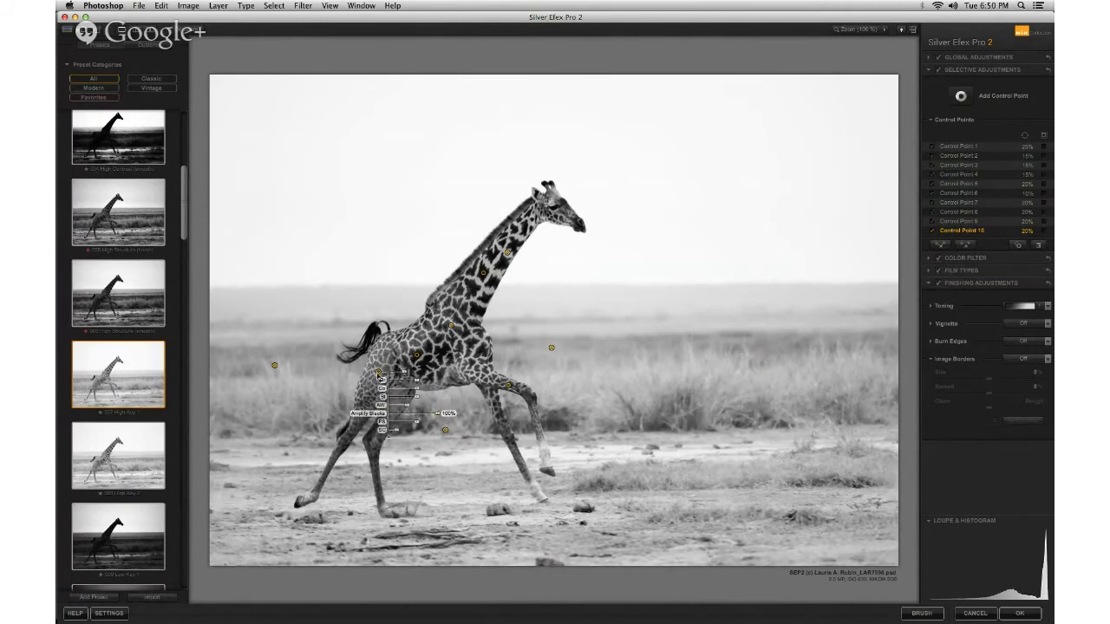
pyautogui.moveTo(379, 374); pyautogui.dragTo(375, 378)
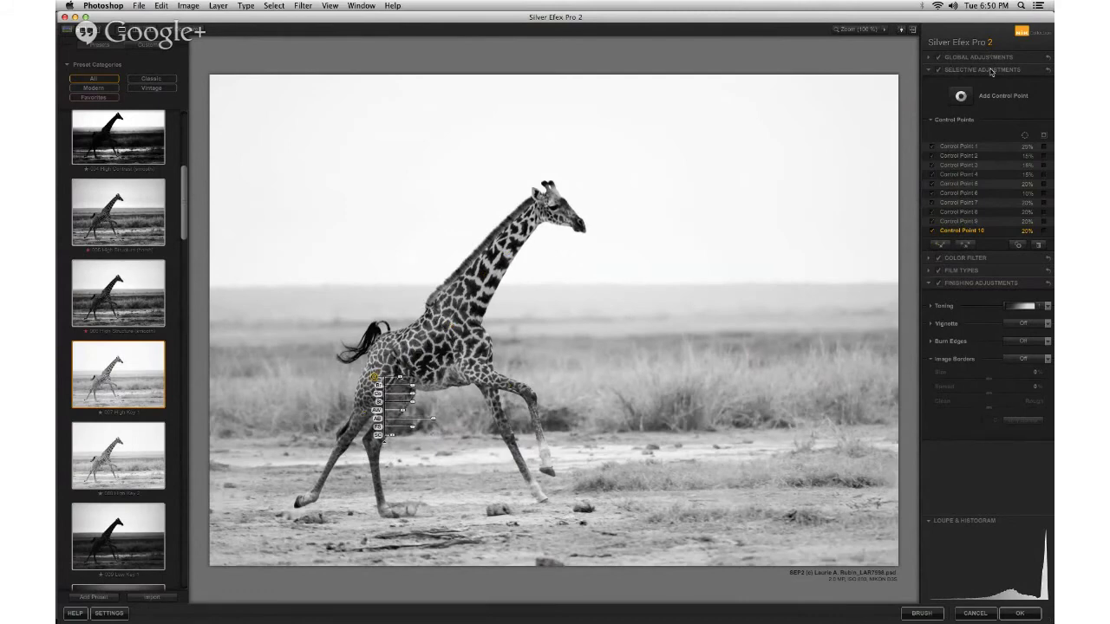
pyautogui.moveTo(709, 280)
pyautogui.moveTo(374, 377); pyautogui.dragTo(378, 382)
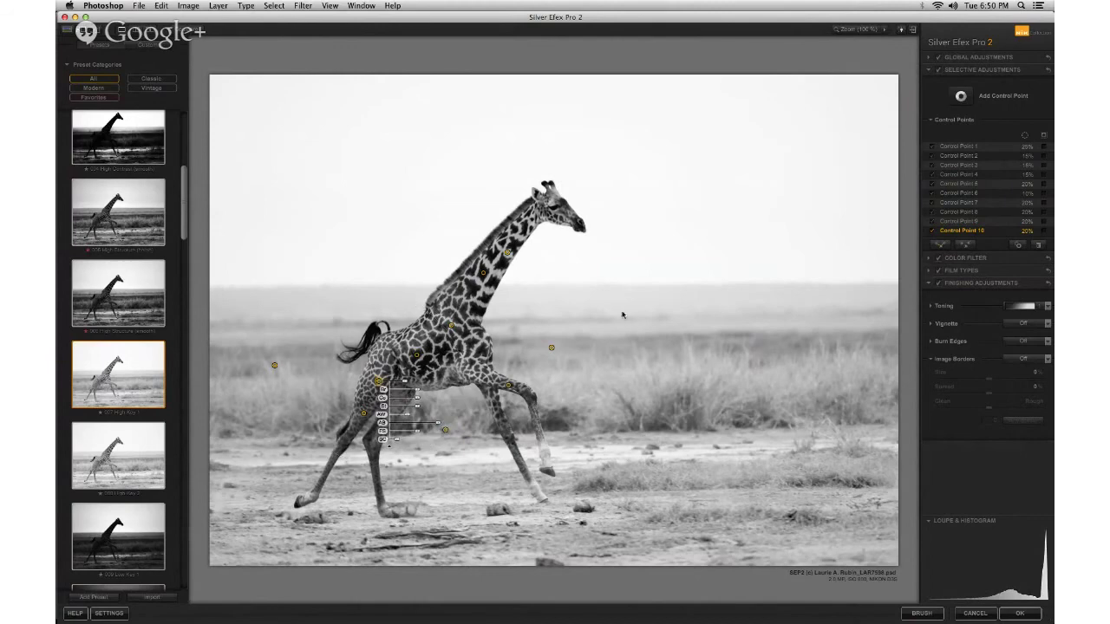
pyautogui.click(620, 304)
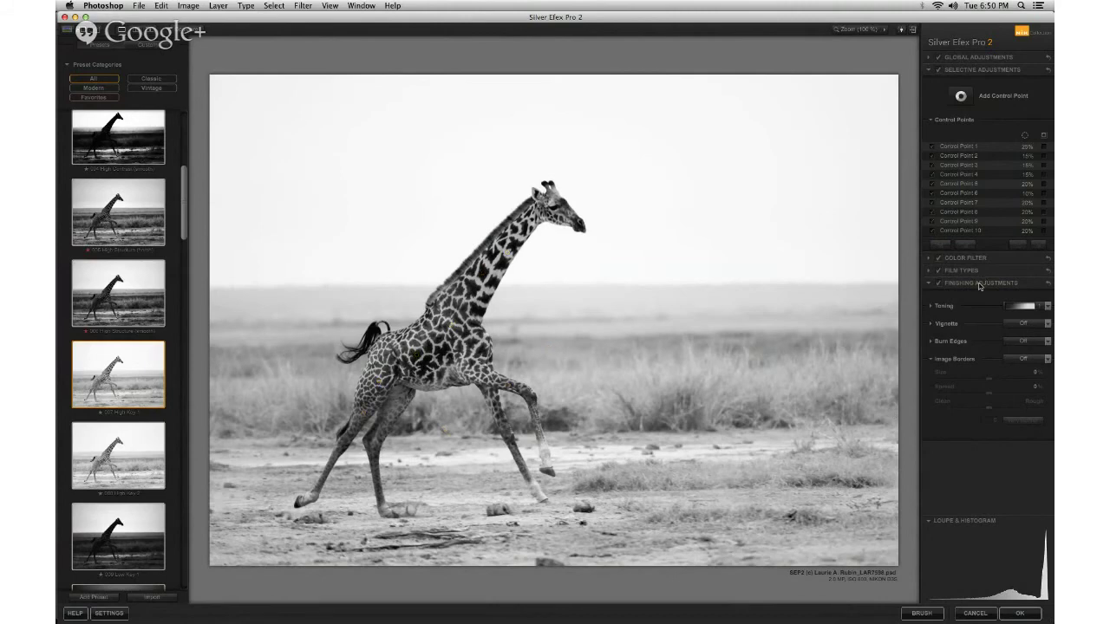
# Collapse Selective Adjustments, expand Toning, and apply the Blue Toner preset
pyautogui.click(964, 70)
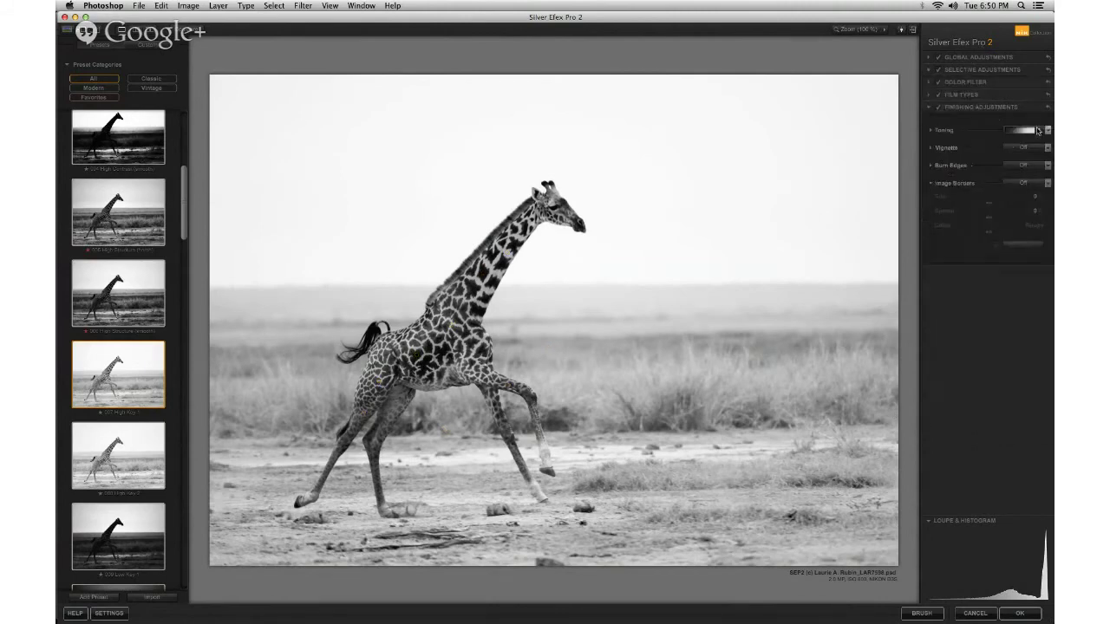
pyautogui.click(932, 130)
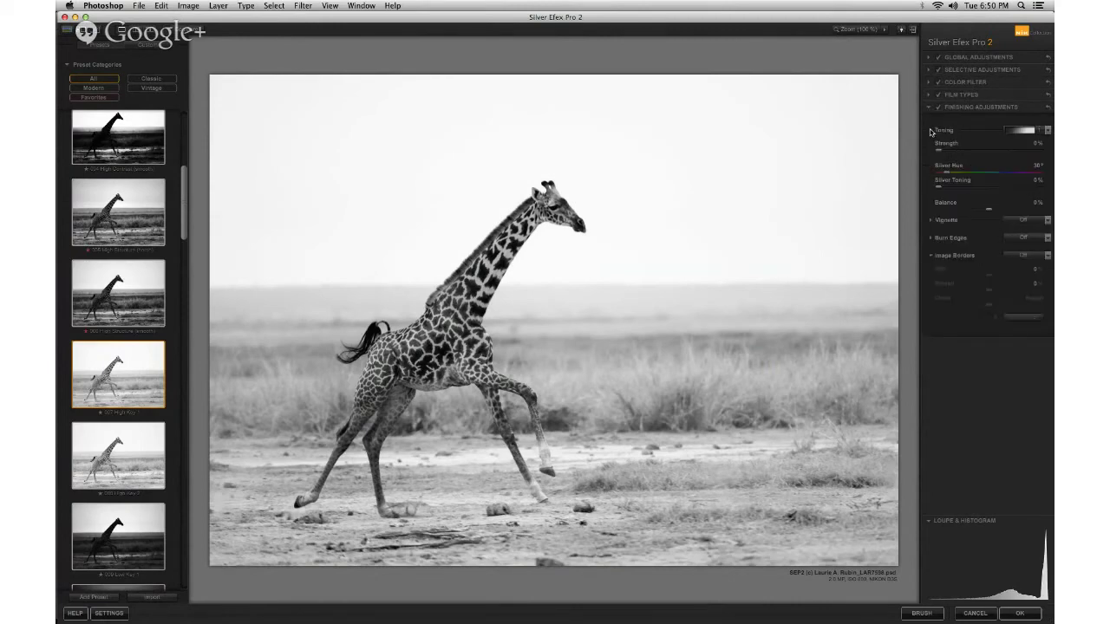
pyautogui.click(1023, 131)
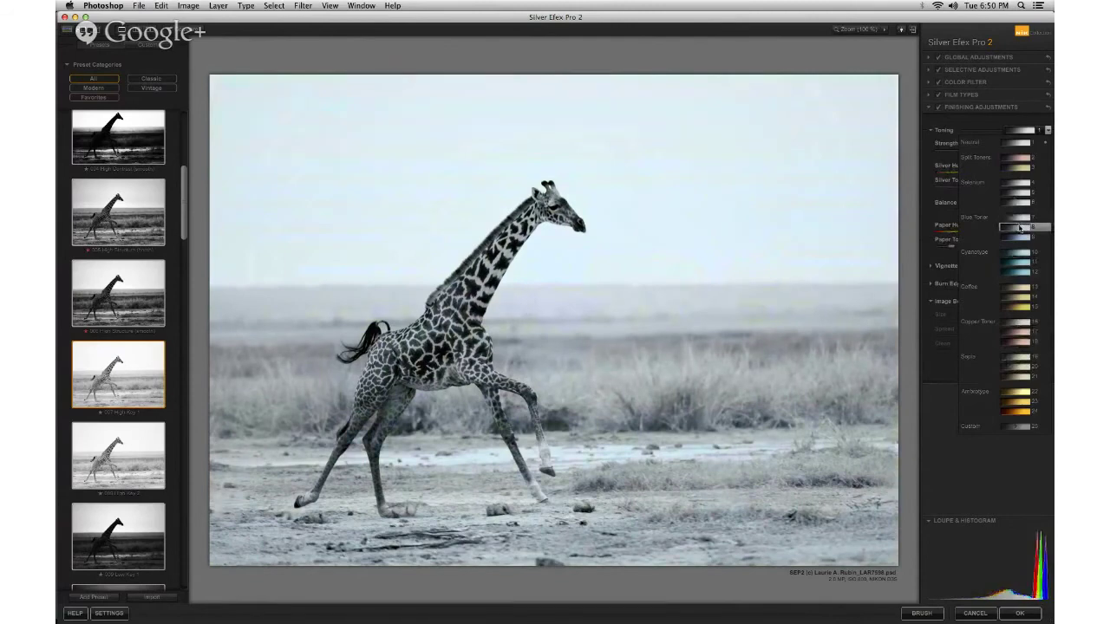
pyautogui.click(1020, 228)
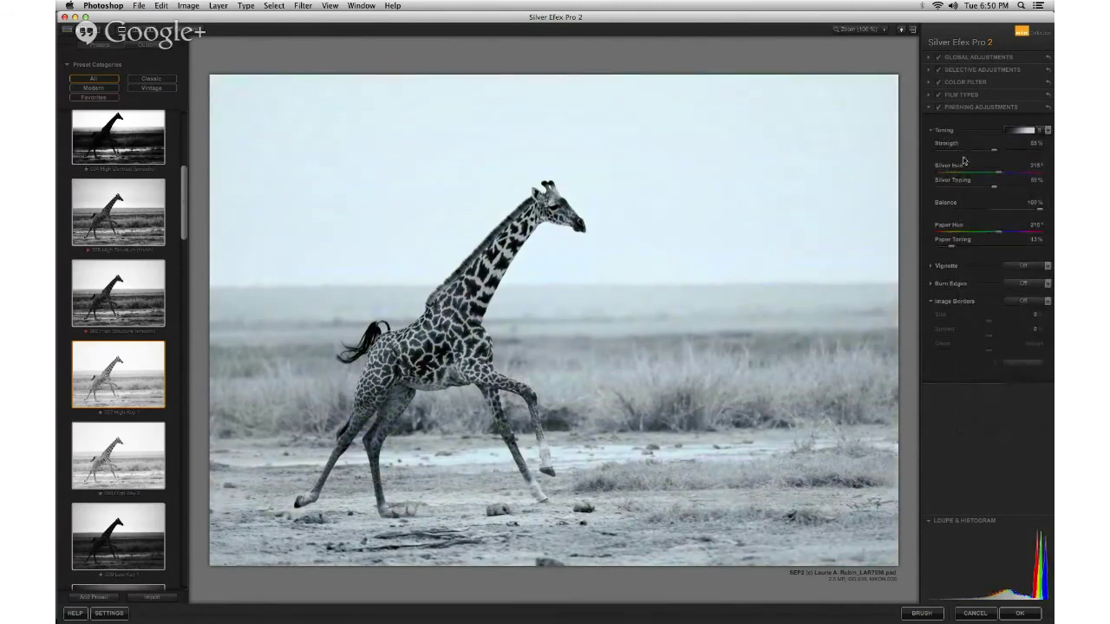
# Adjust the blue toning strength and paper tint, then reset Toning to Neutral
pyautogui.moveTo(995, 153); pyautogui.dragTo(983, 157)
pyautogui.moveTo(953, 250); pyautogui.dragTo(936, 250)
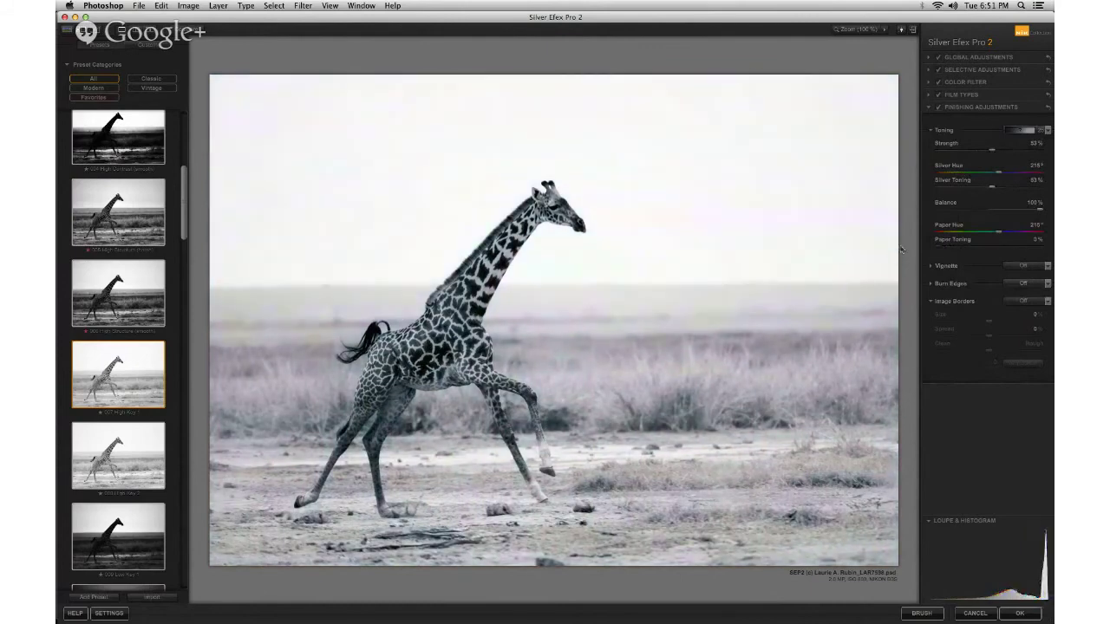
pyautogui.moveTo(989, 151); pyautogui.dragTo(1009, 153)
pyautogui.click(1020, 131)
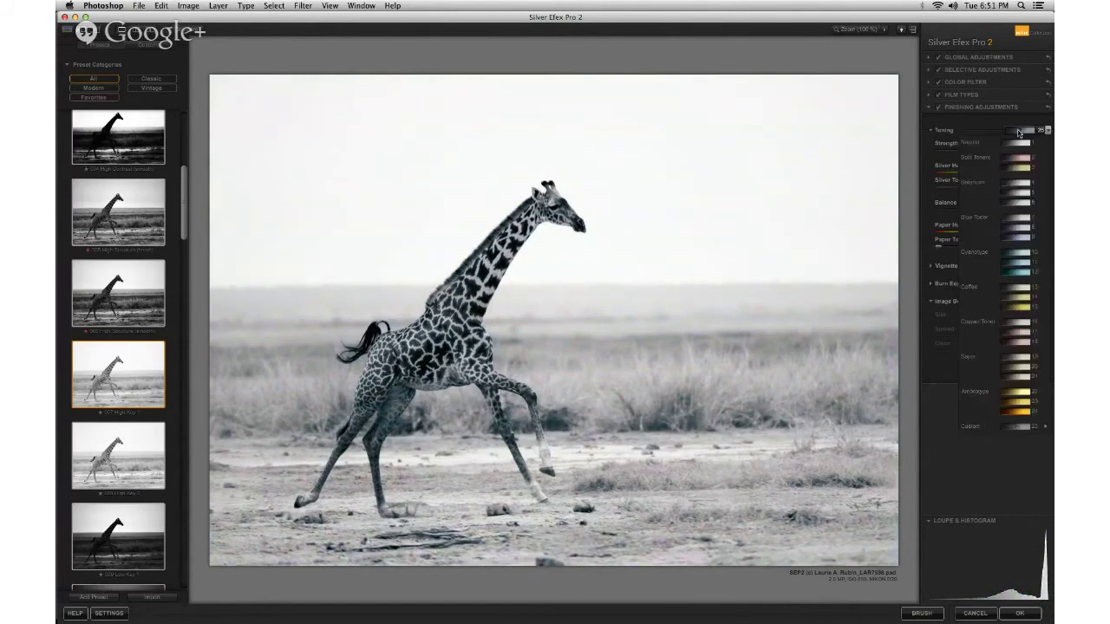
pyautogui.click(1022, 143)
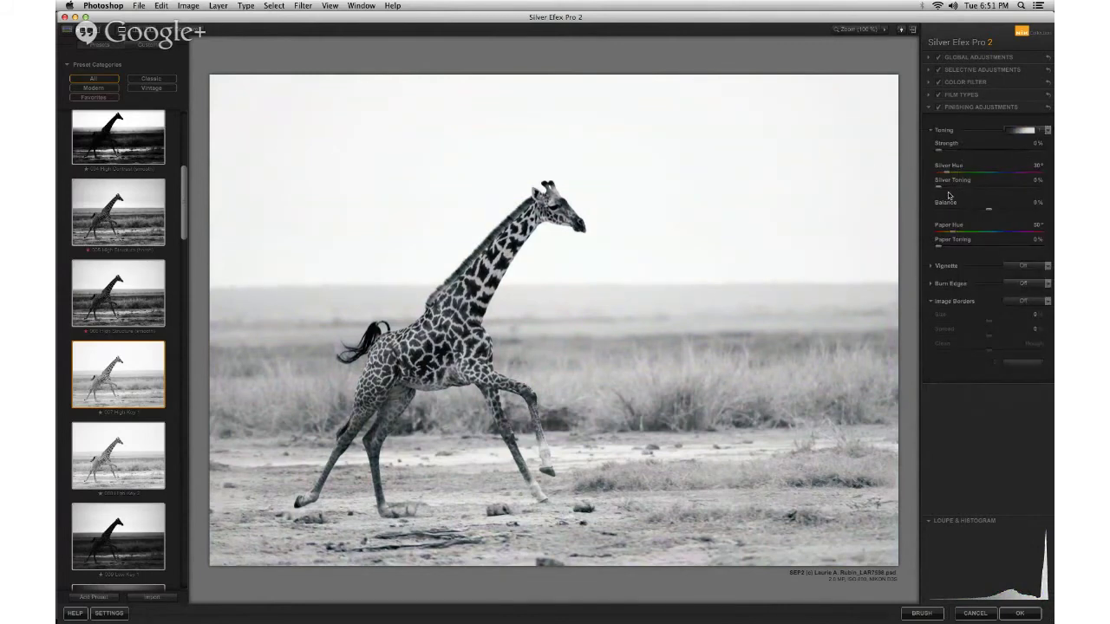
# Apply a rough black image border and randomise its shape seven times with Vary Border
pyautogui.click(1038, 301)
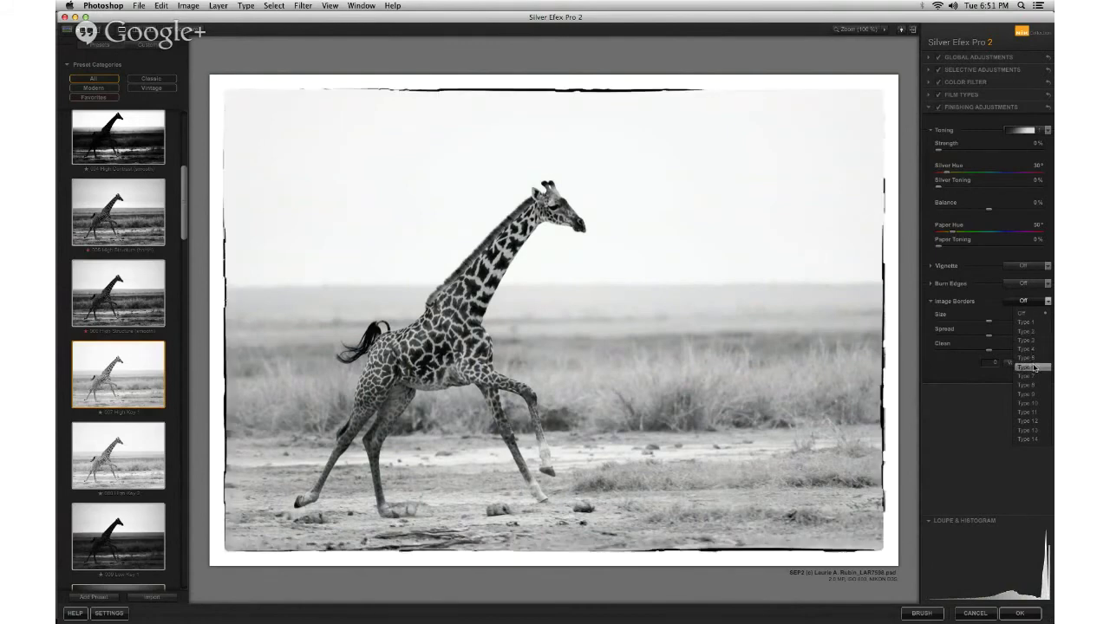
pyautogui.click(1044, 429)
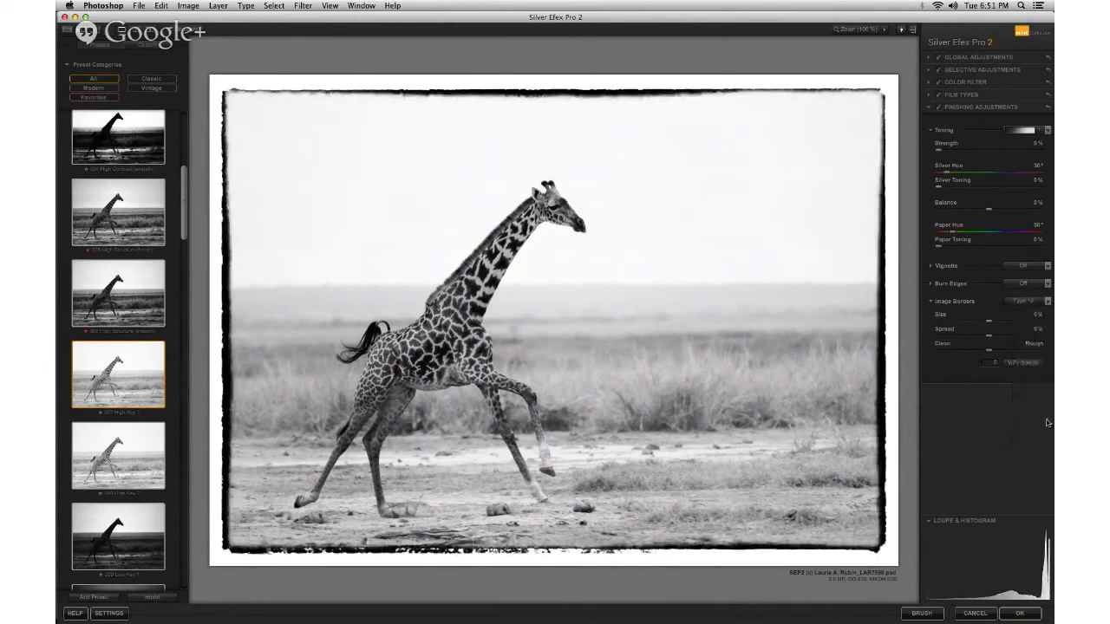
pyautogui.click(1019, 367)
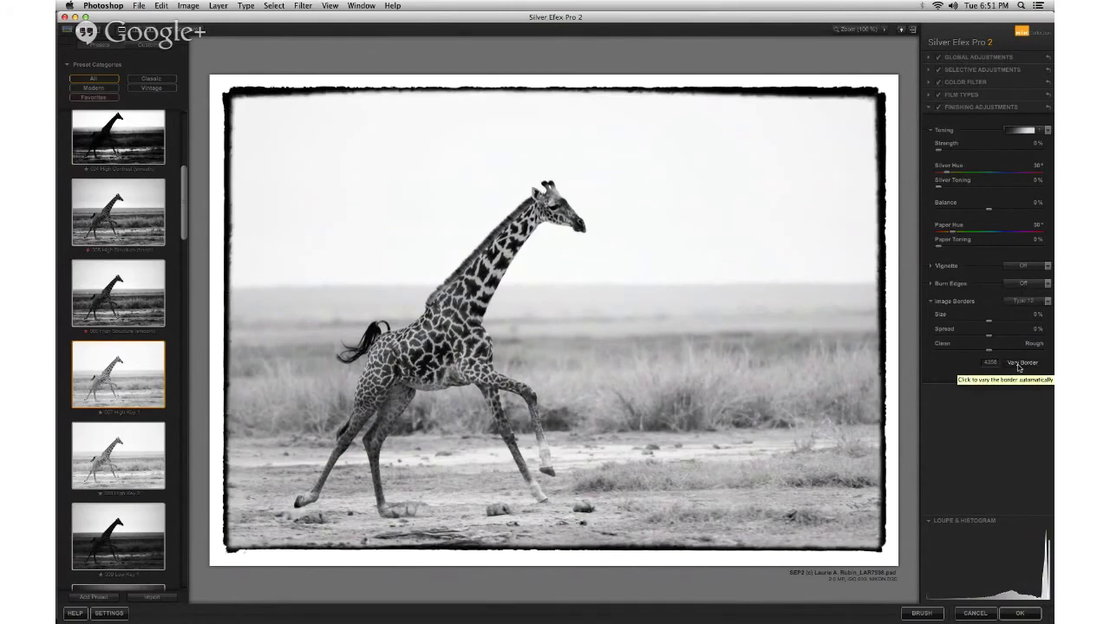
pyautogui.click(1019, 367)
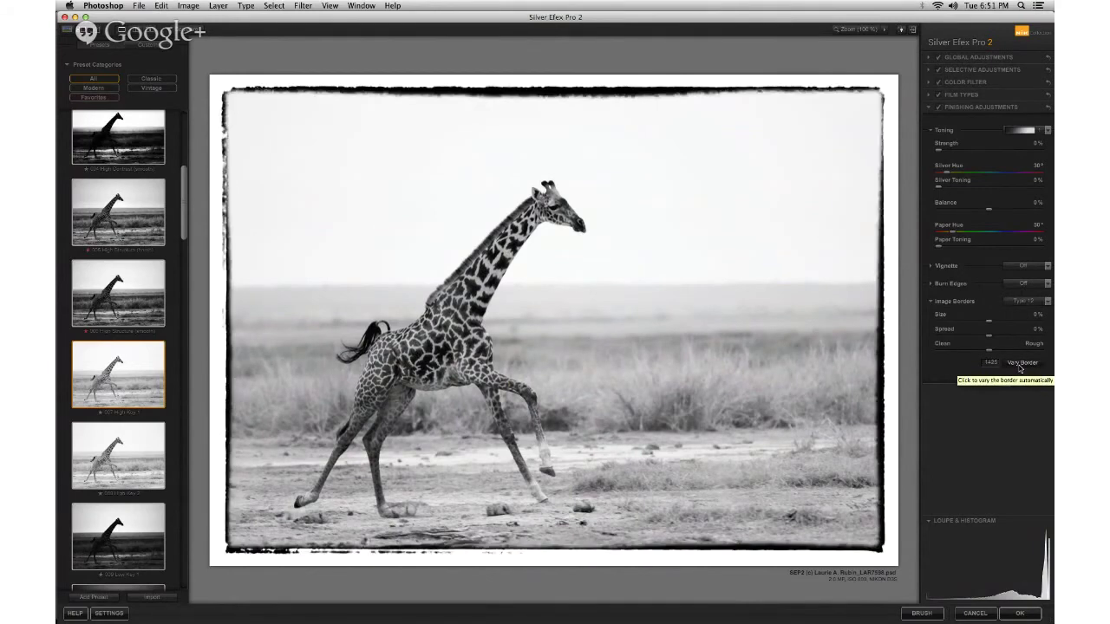
pyautogui.click(1019, 368)
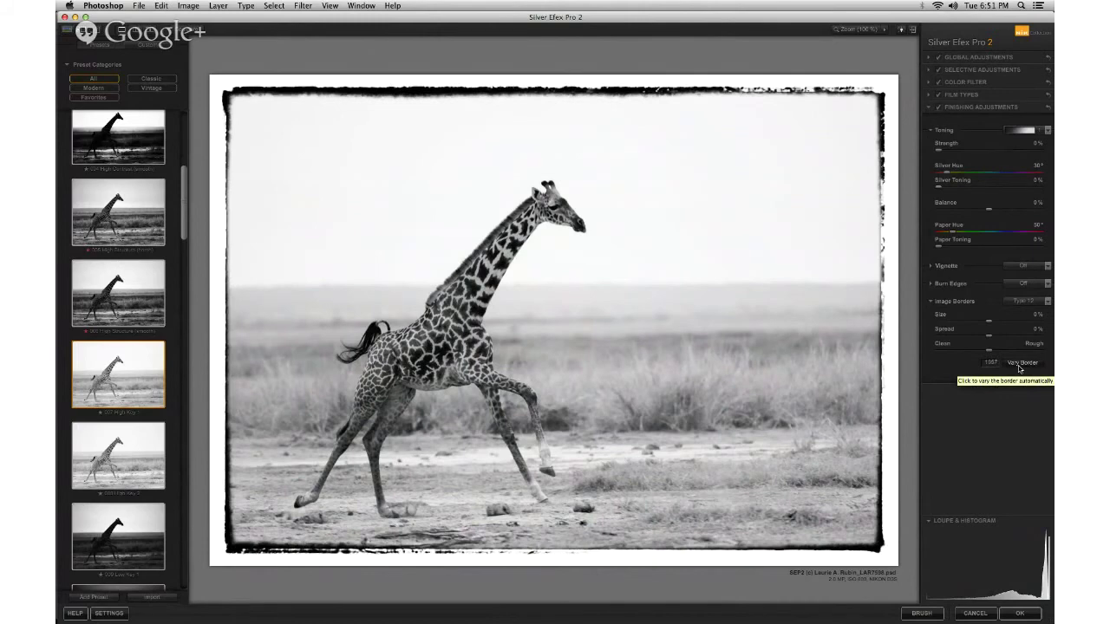
pyautogui.click(1019, 368)
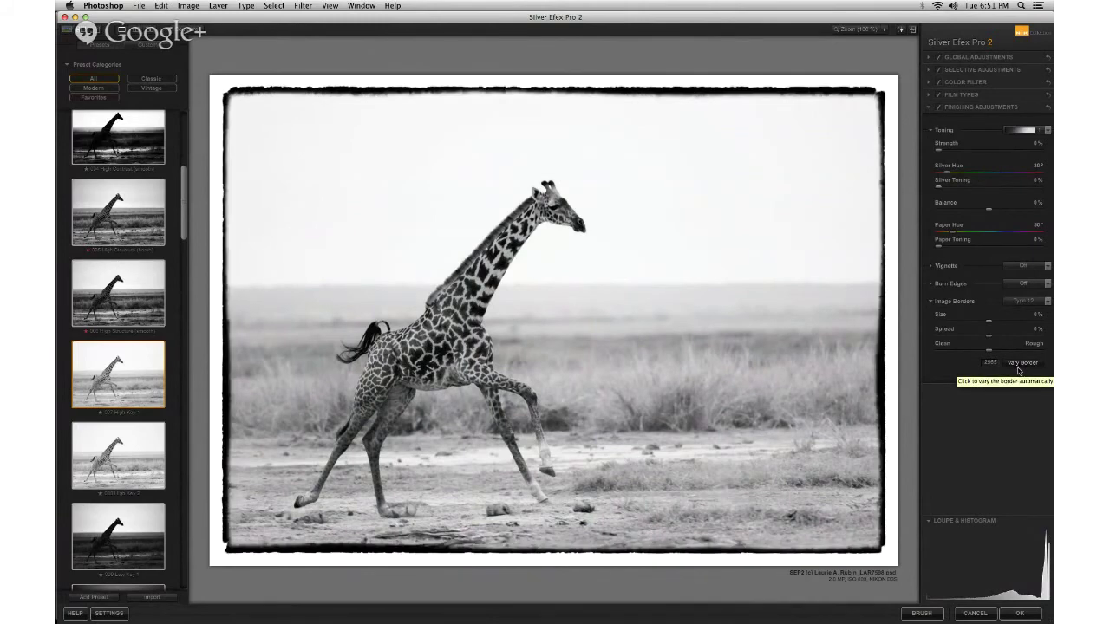
pyautogui.click(1019, 368)
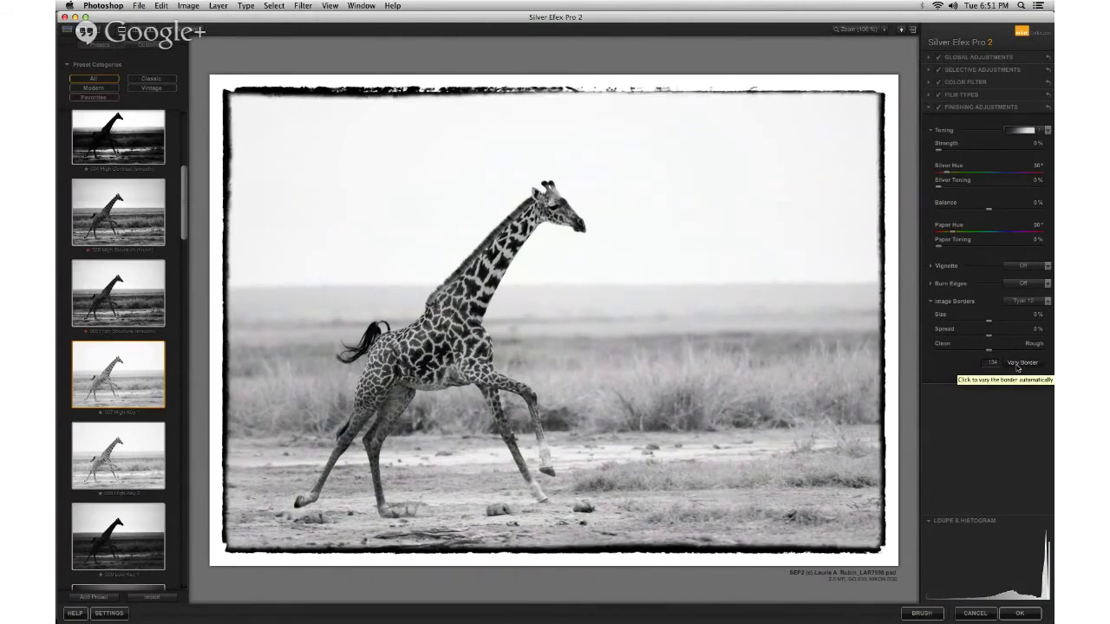
pyautogui.click(1019, 369)
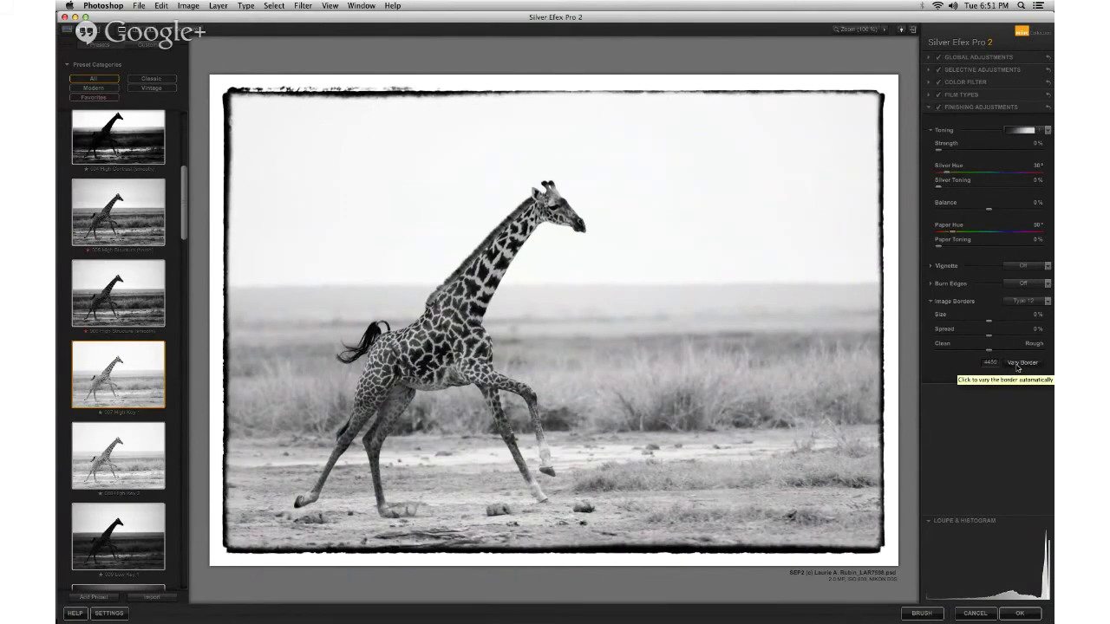
pyautogui.click(1018, 369)
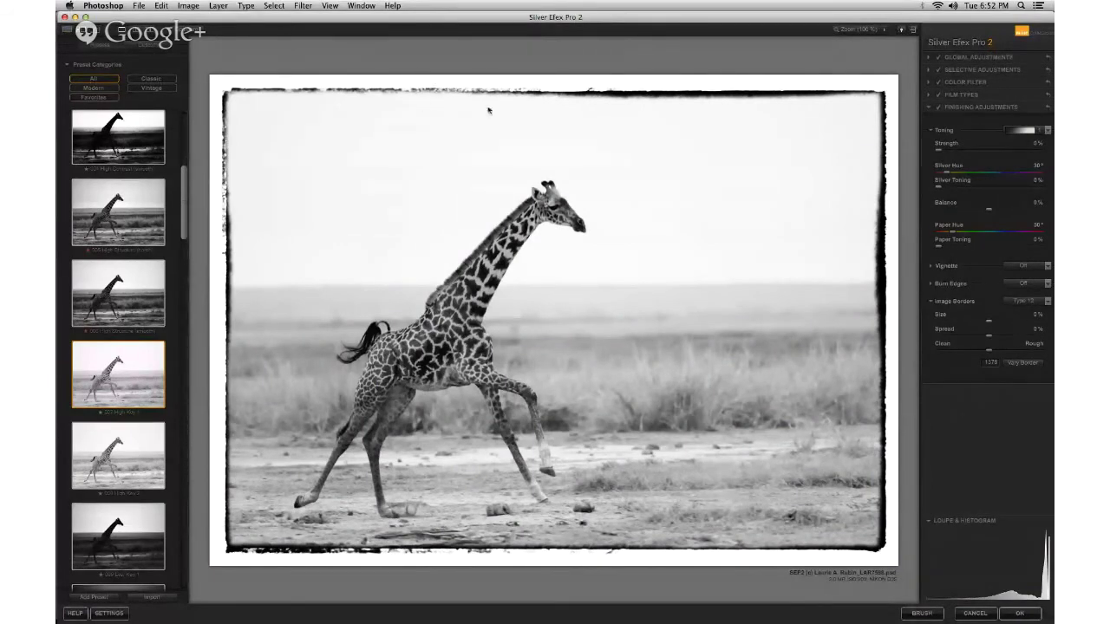
pyautogui.moveTo(488, 107)
# Apply the conversion back to Photoshop and toggle the Silver Efex Pro 2 layer to compare with the original
pyautogui.click(1027, 616)
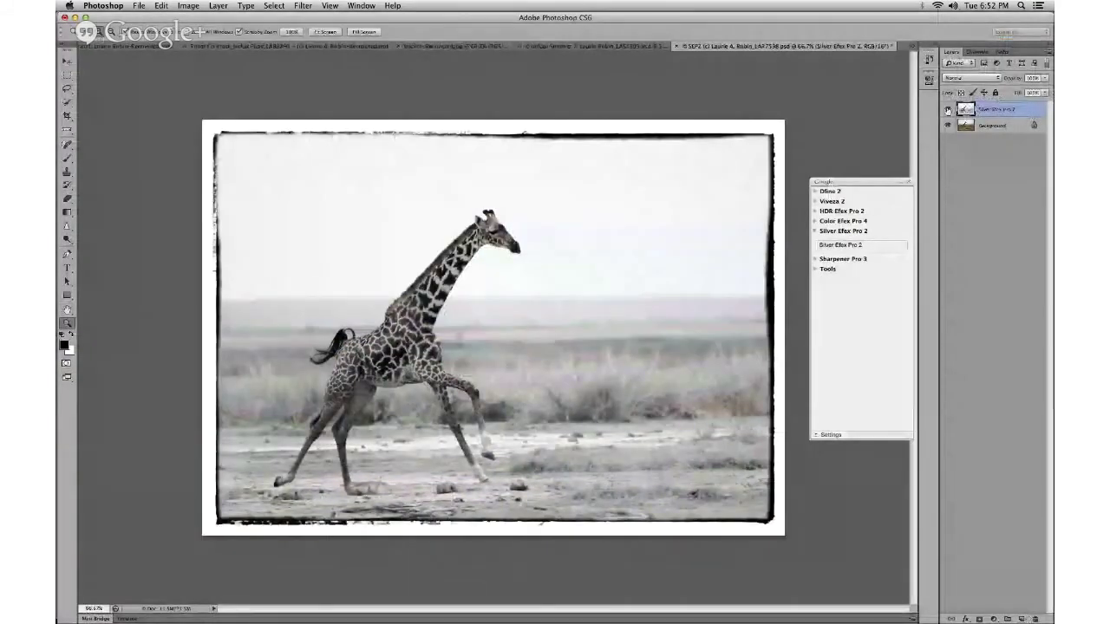
pyautogui.click(948, 109)
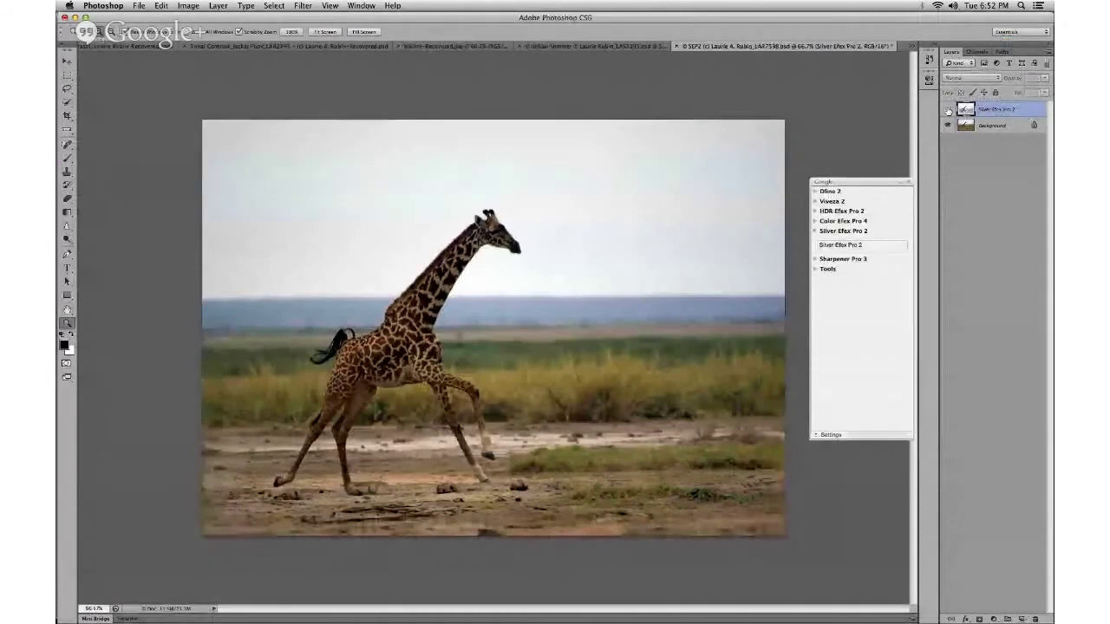
pyautogui.click(948, 109)
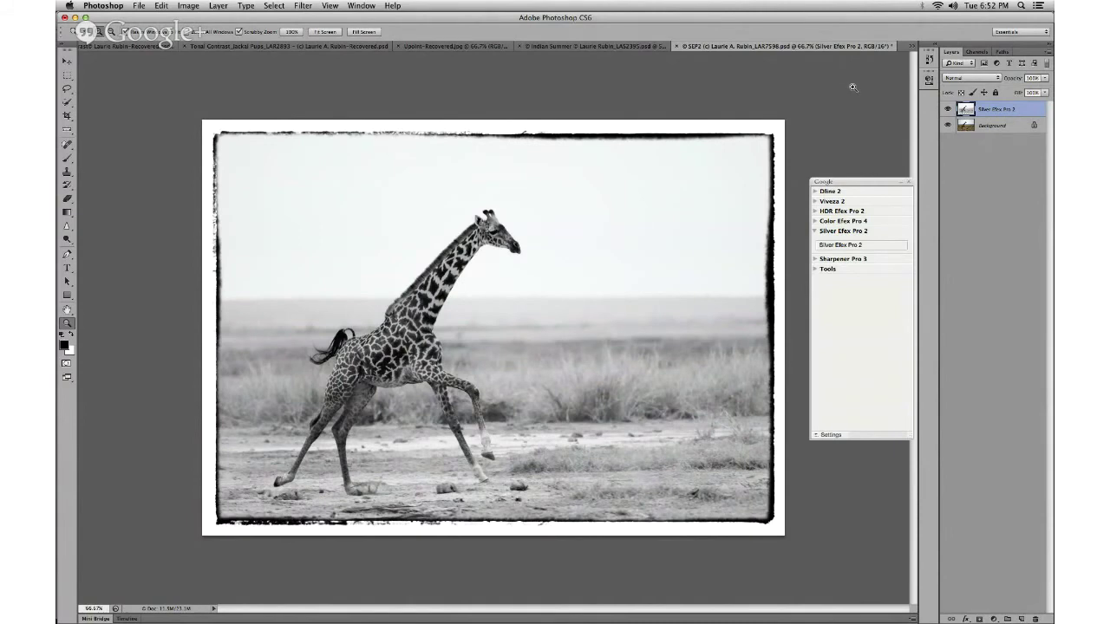
# Check the Filter menu, then flatten the black-and-white giraffe into a single layer
pyautogui.click(301, 5)
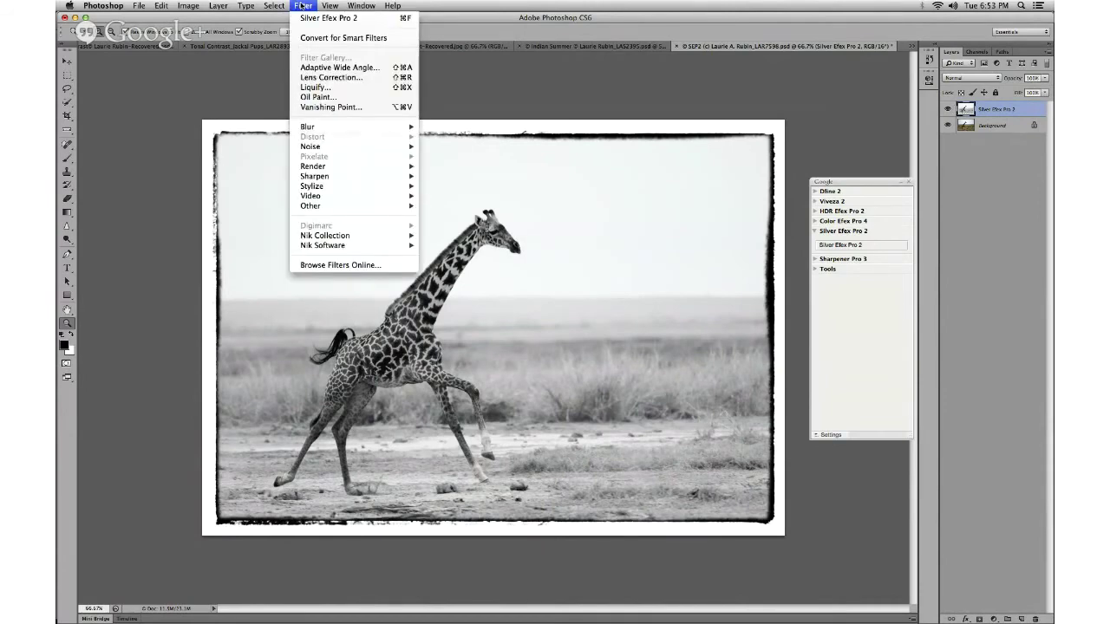
pyautogui.click(301, 5)
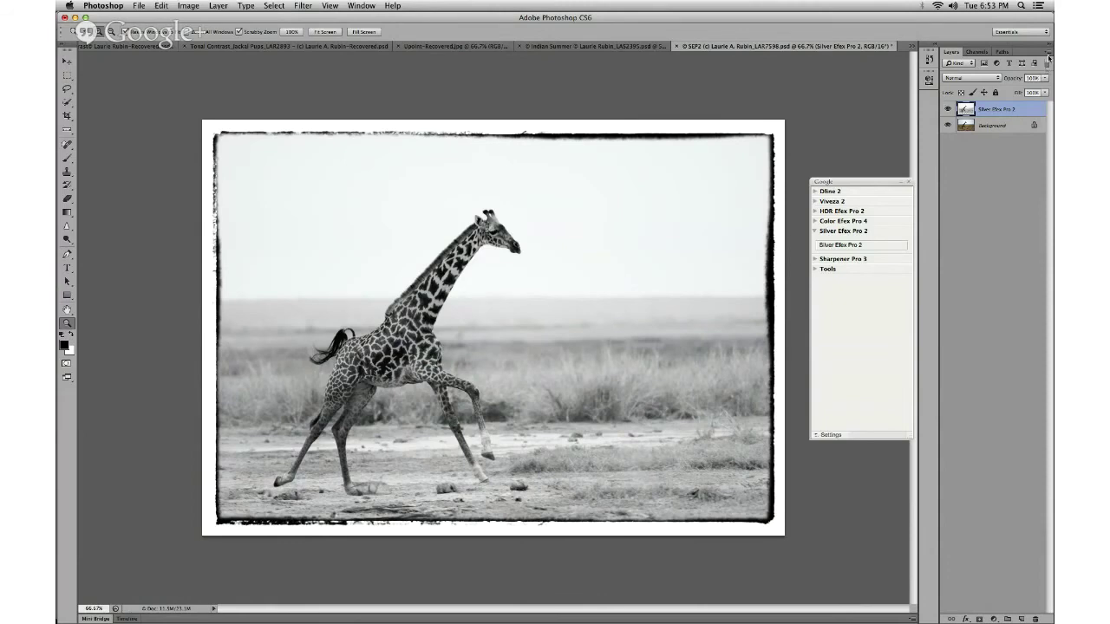
pyautogui.click(1046, 54)
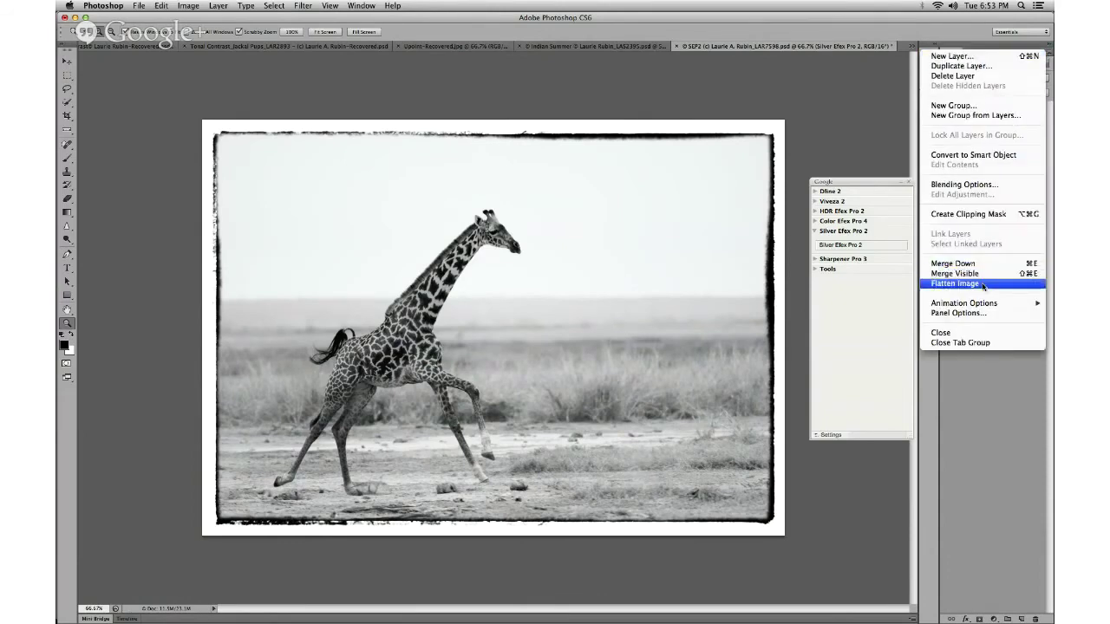
pyautogui.click(956, 284)
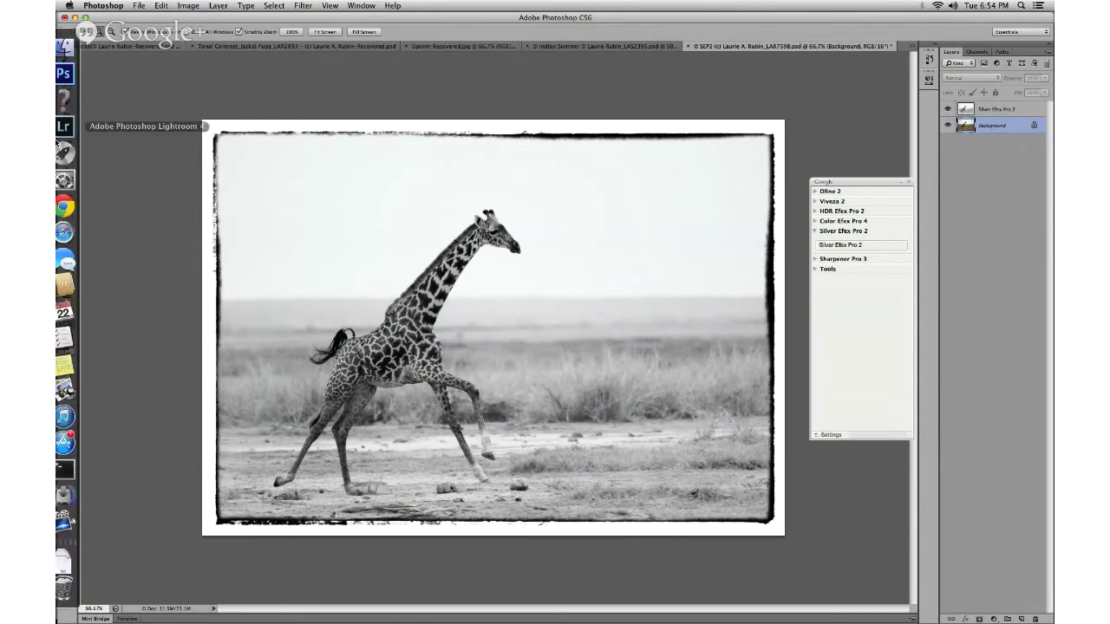
# Bring Chrome forward and scroll through the Nik Photography Google+ posts
pyautogui.click(73, 206)
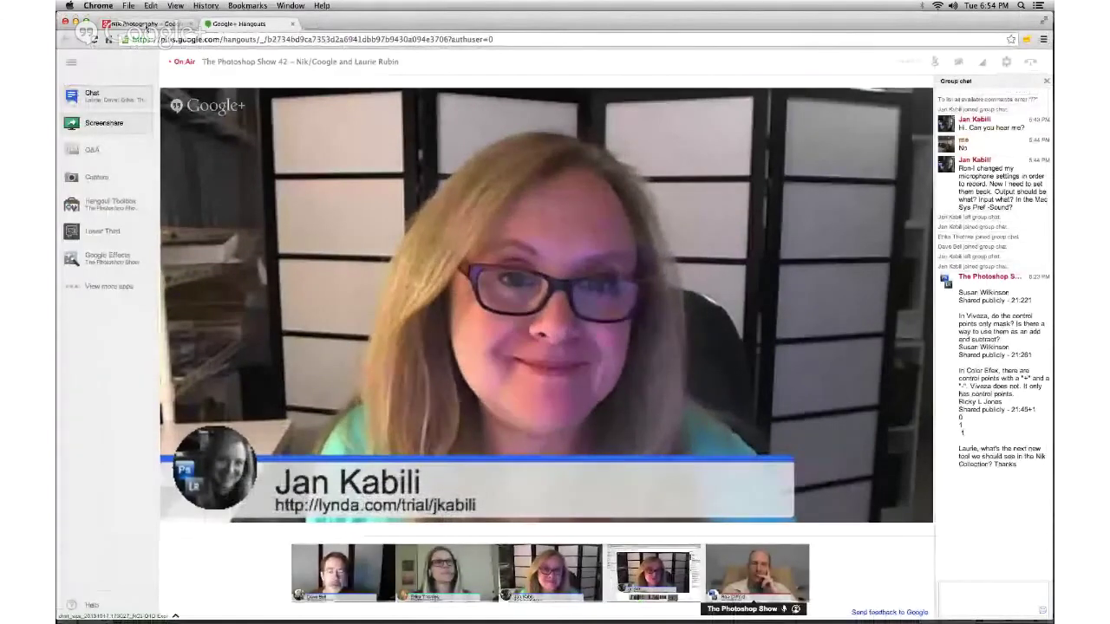
pyautogui.click(146, 24)
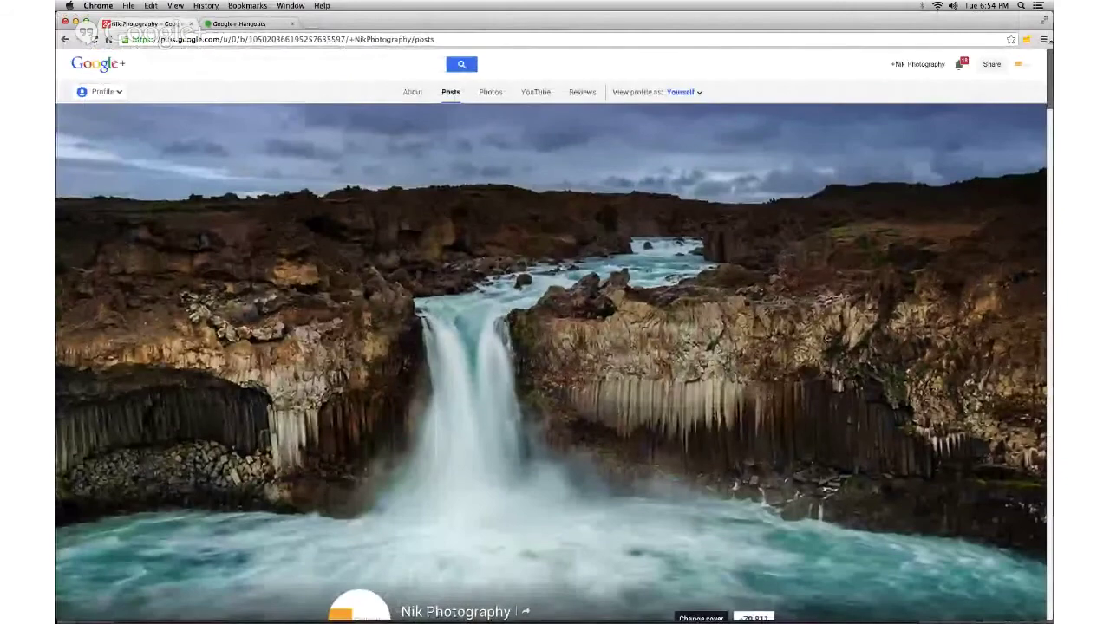
pyautogui.scroll(-5, 1051, 78)
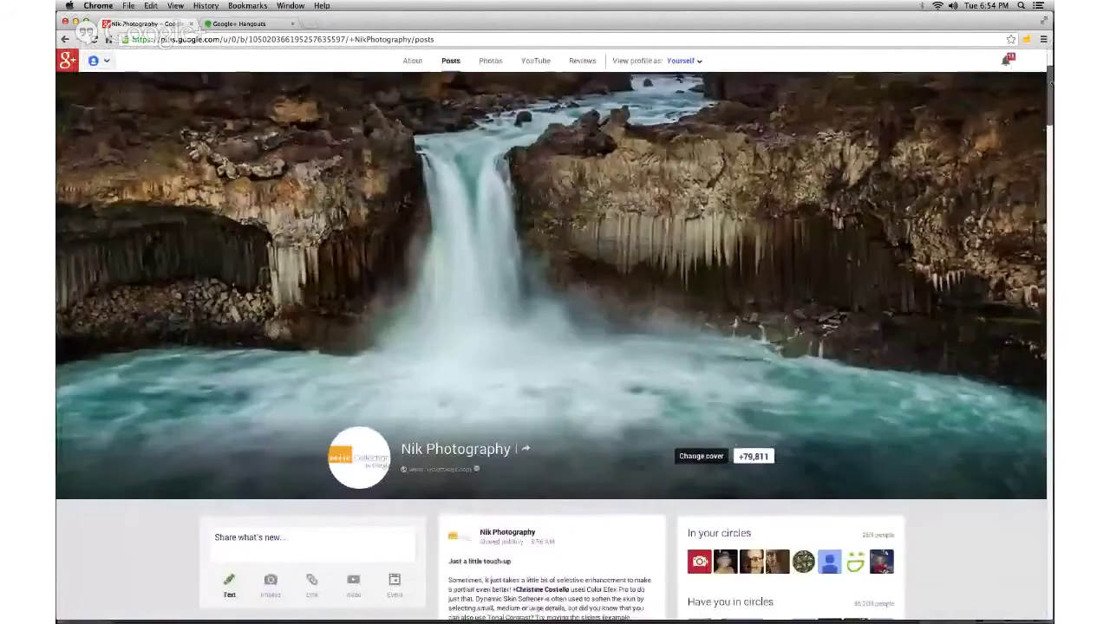
pyautogui.scroll(-2, 1051, 84)
pyautogui.scroll(5, 1052, 91)
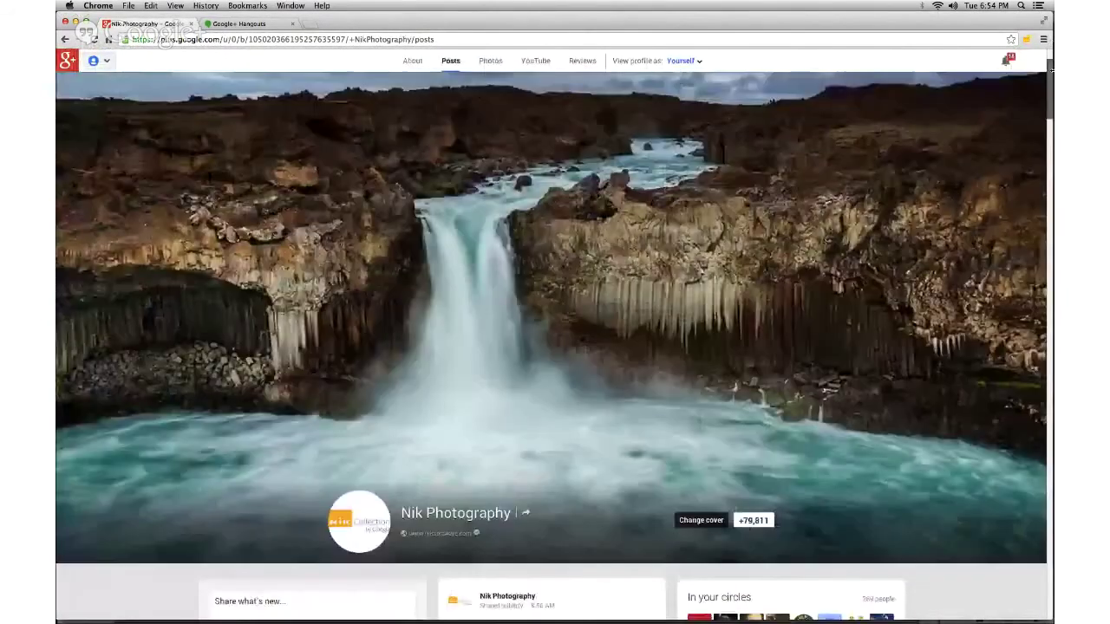
pyautogui.scroll(-2, 1052, 91)
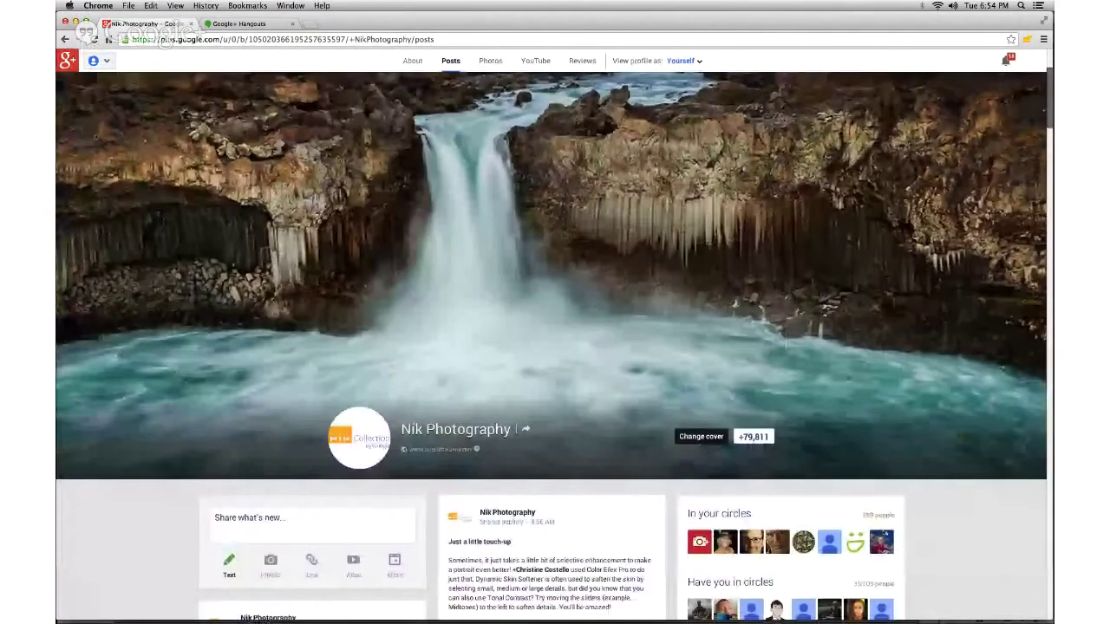
pyautogui.scroll(-8, 1051, 91)
pyautogui.moveTo(1050, 116); pyautogui.dragTo(1050, 213)
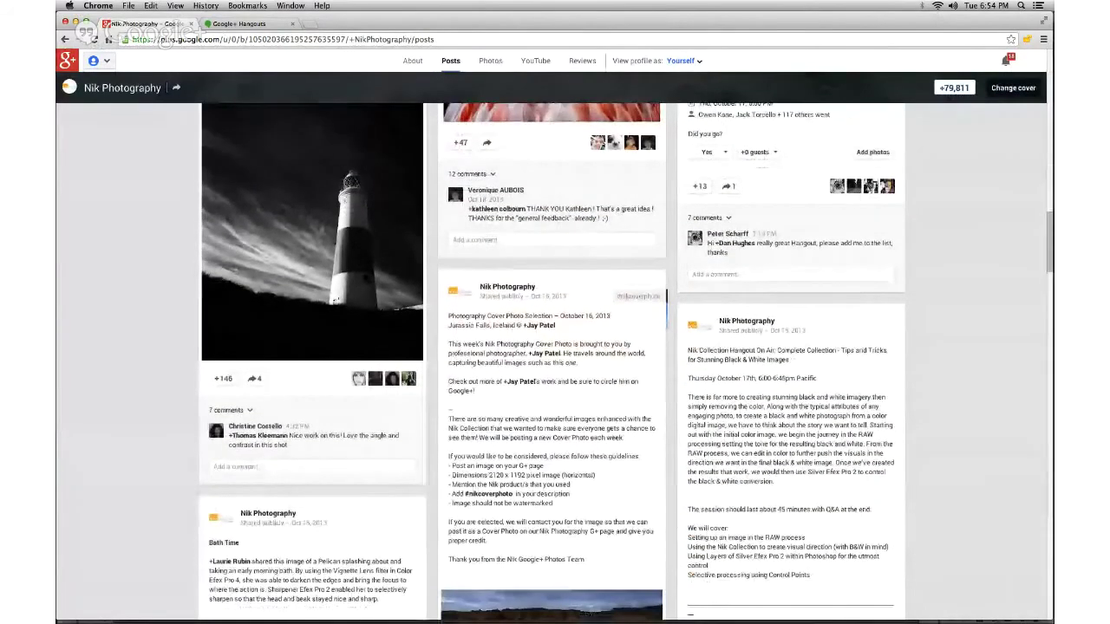
pyautogui.scroll(-5, 1039, 249)
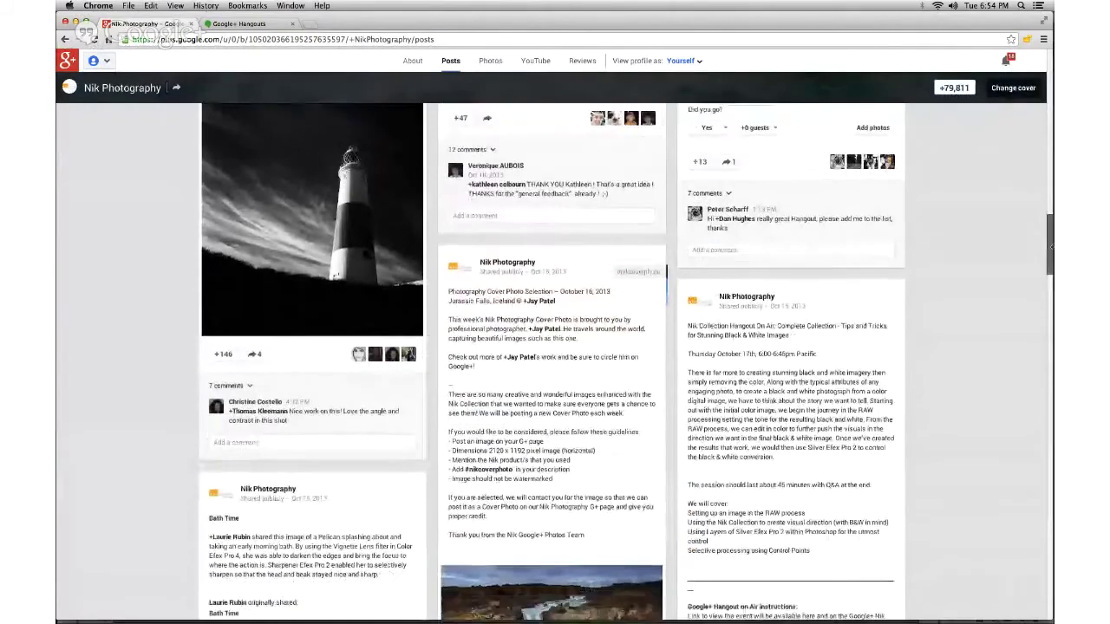
pyautogui.scroll(-3, 551, 362)
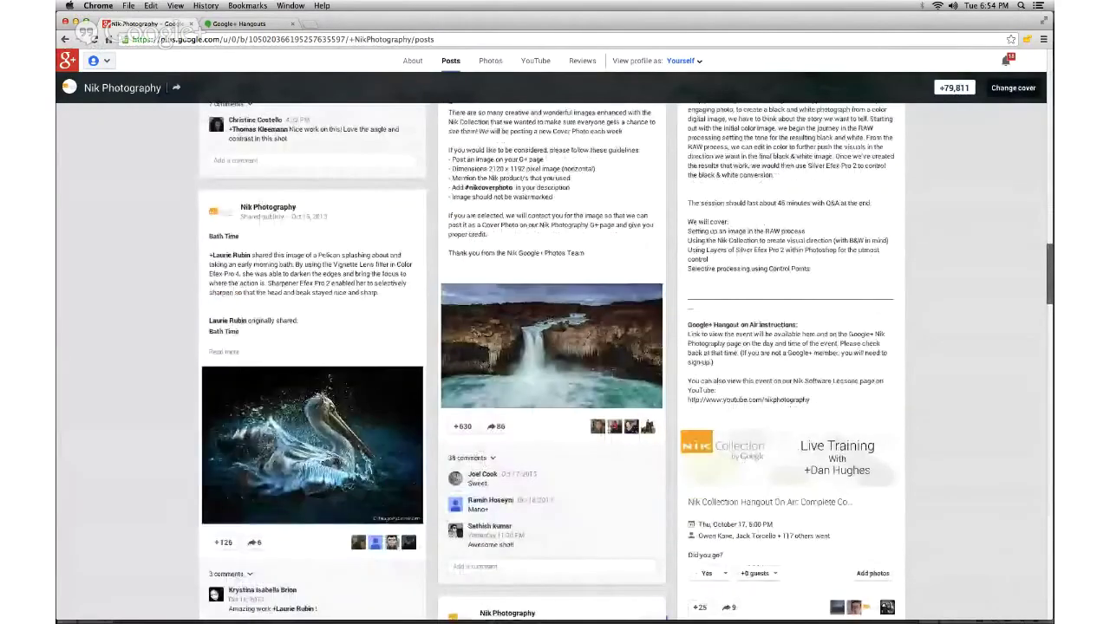
pyautogui.scroll(-12, 1052, 318)
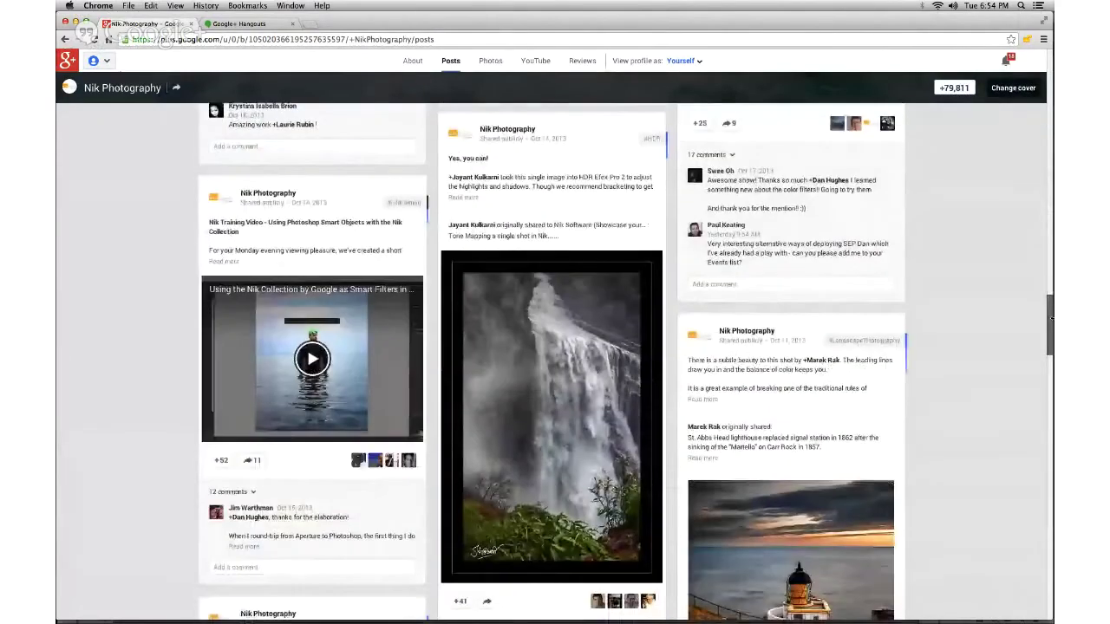
pyautogui.scroll(-1, 1052, 320)
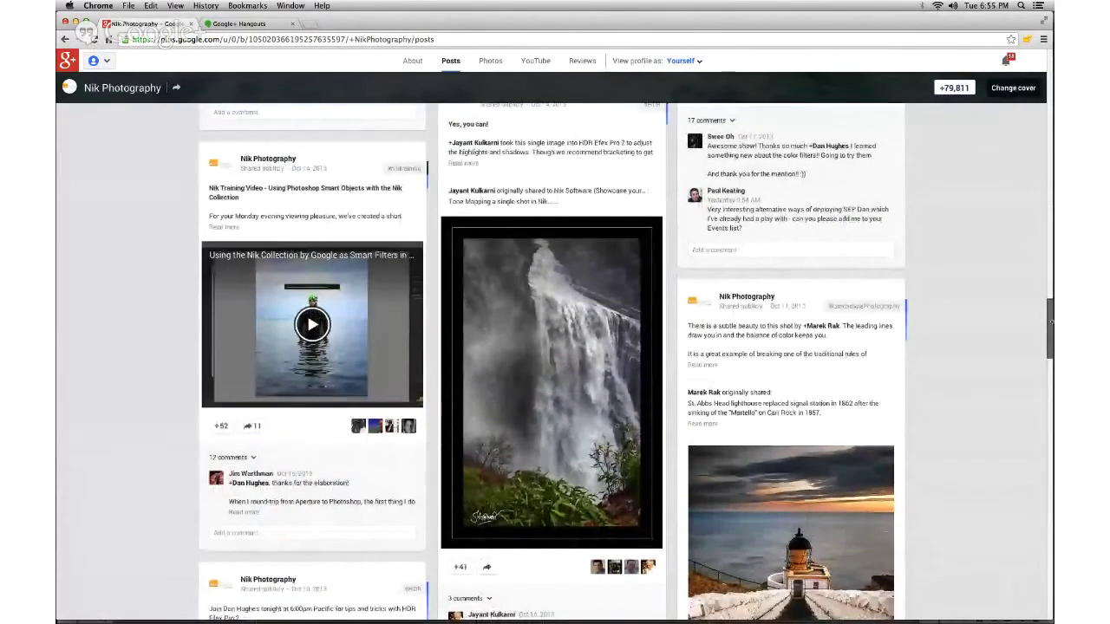
pyautogui.scroll(1, 1051, 322)
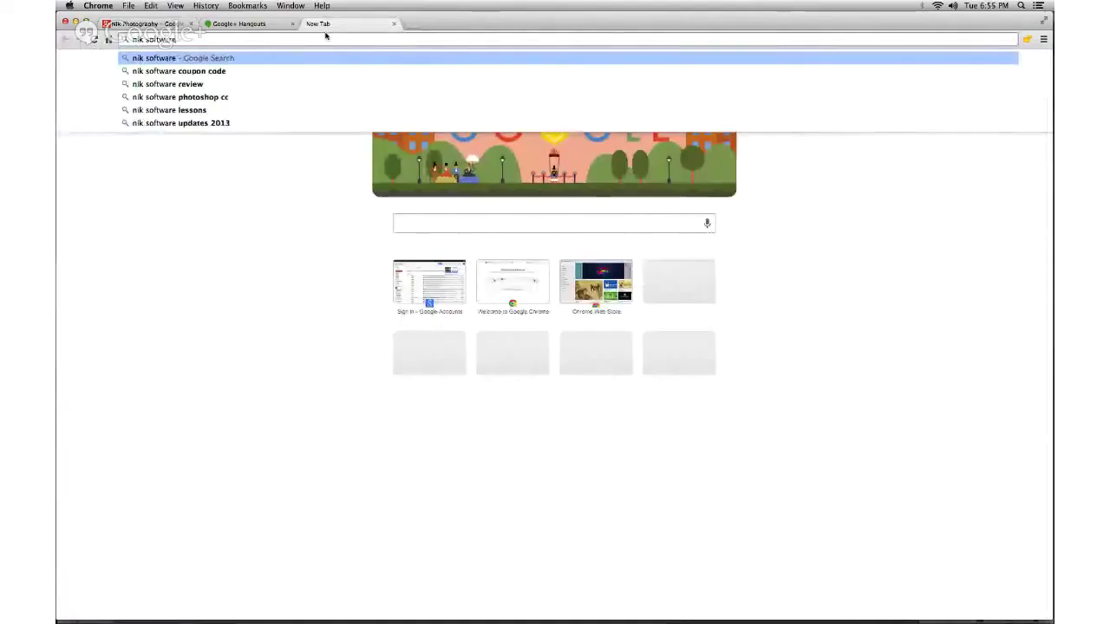
# Search 'nik software' in a new tab, then return to the Nik Photography posts
pyautogui.press('Return')
pyautogui.click(132, 24)
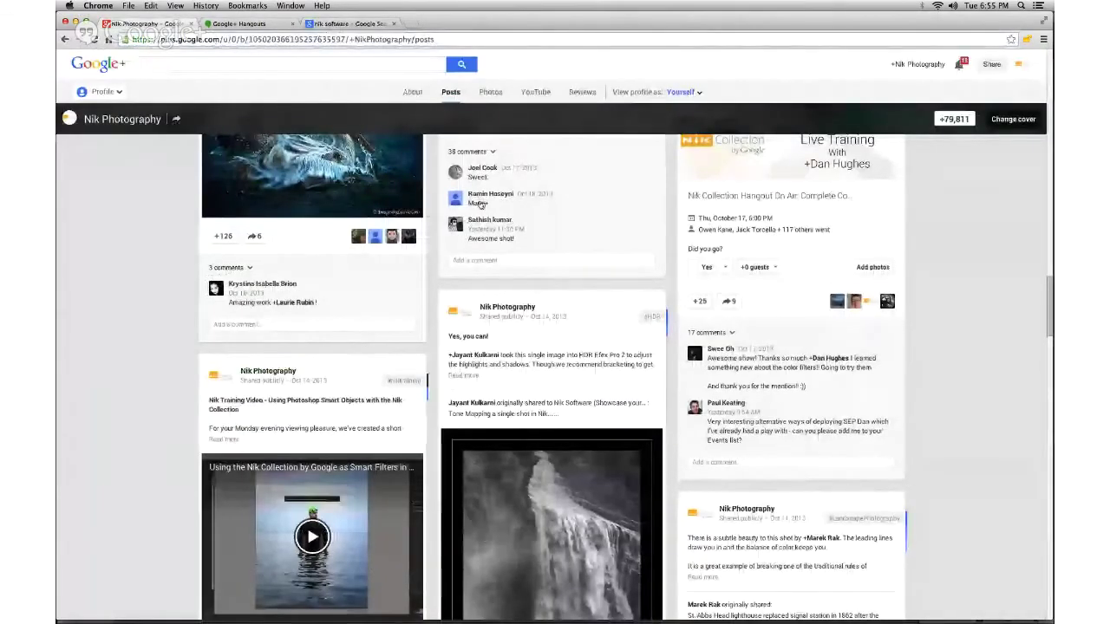
pyautogui.scroll(10, 962, 241)
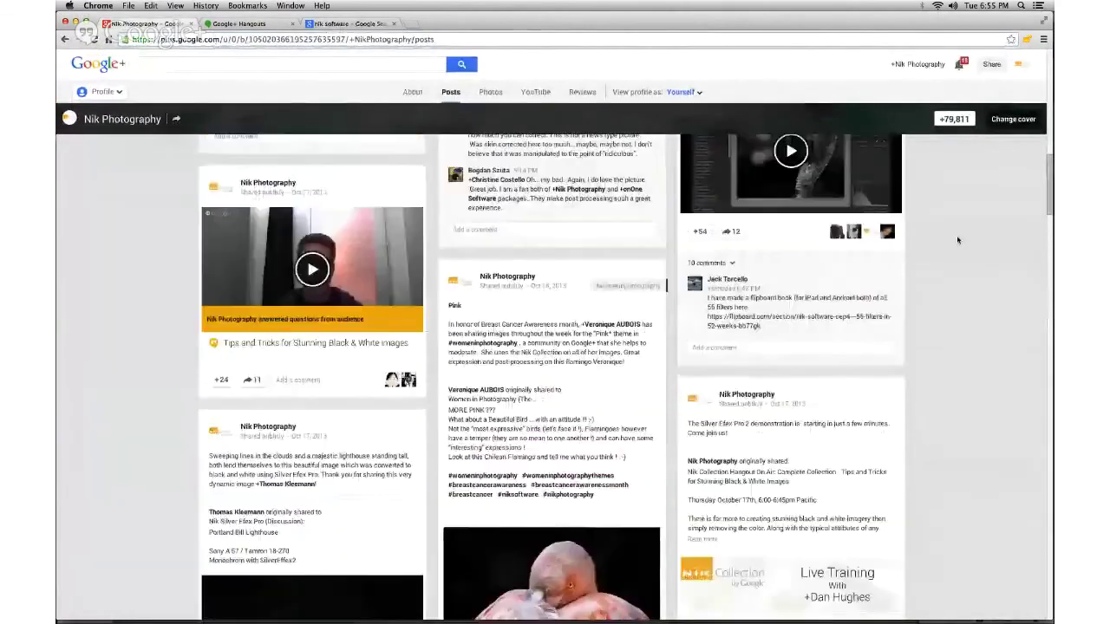
pyautogui.scroll(10, 956, 235)
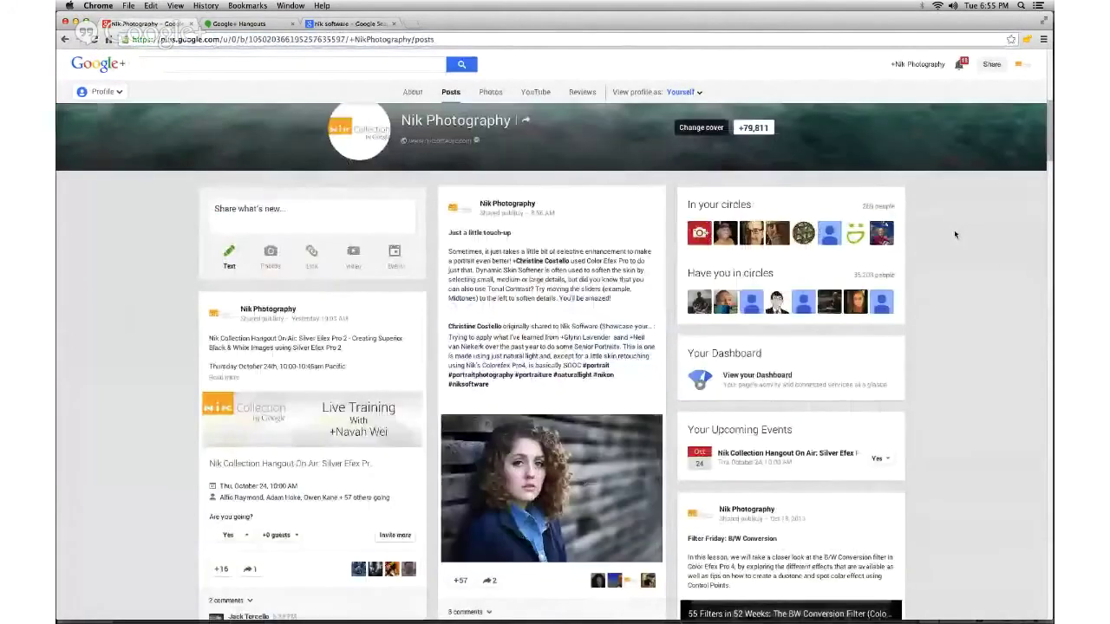
pyautogui.scroll(-2, 954, 229)
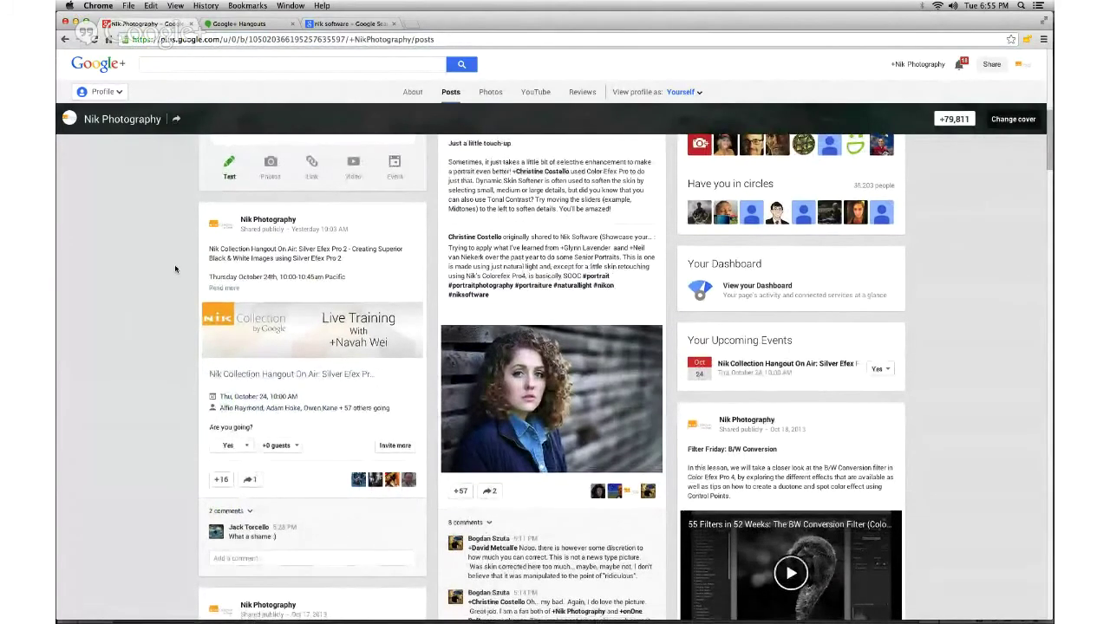
pyautogui.scroll(5, 175, 269)
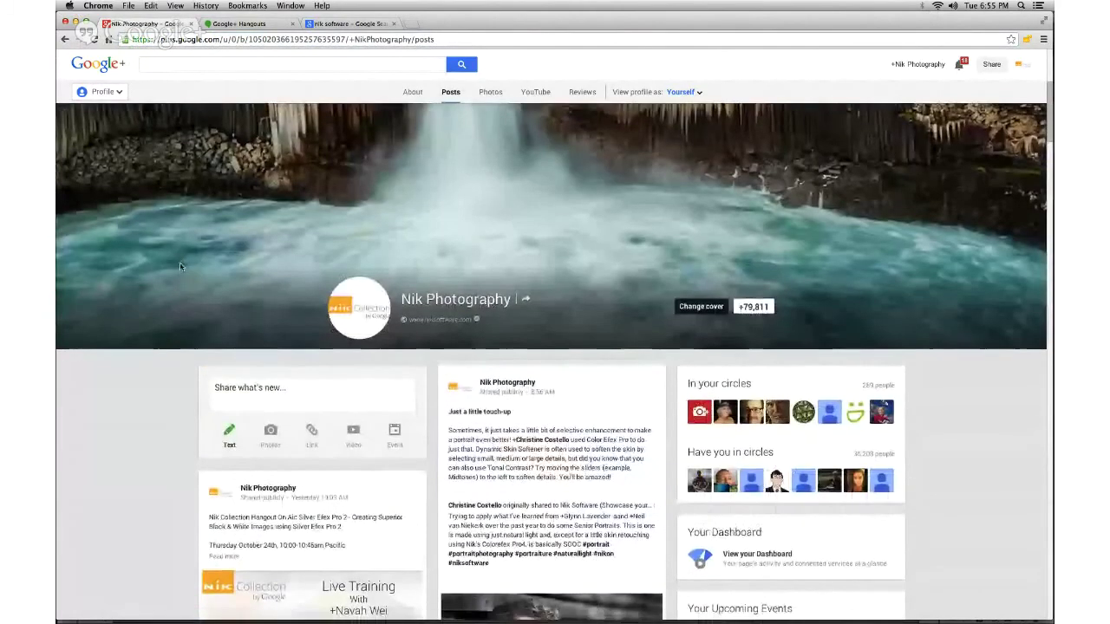
pyautogui.scroll(-1, 181, 266)
pyautogui.scroll(2, 181, 266)
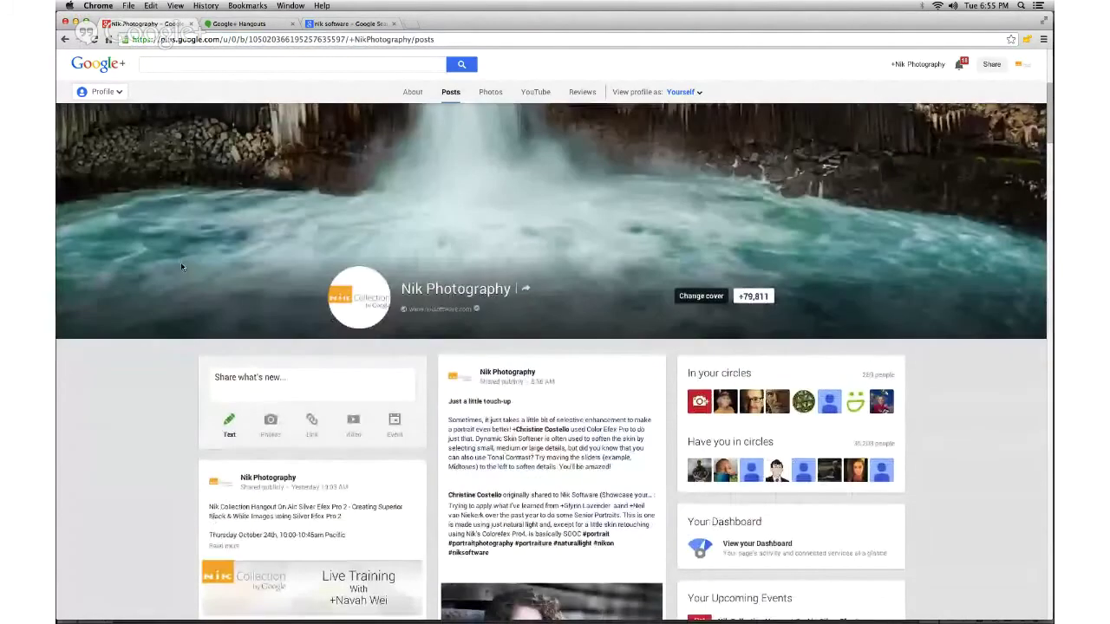
# Open the Nik Photography YouTube channel from the profile's videos section
pyautogui.click(536, 93)
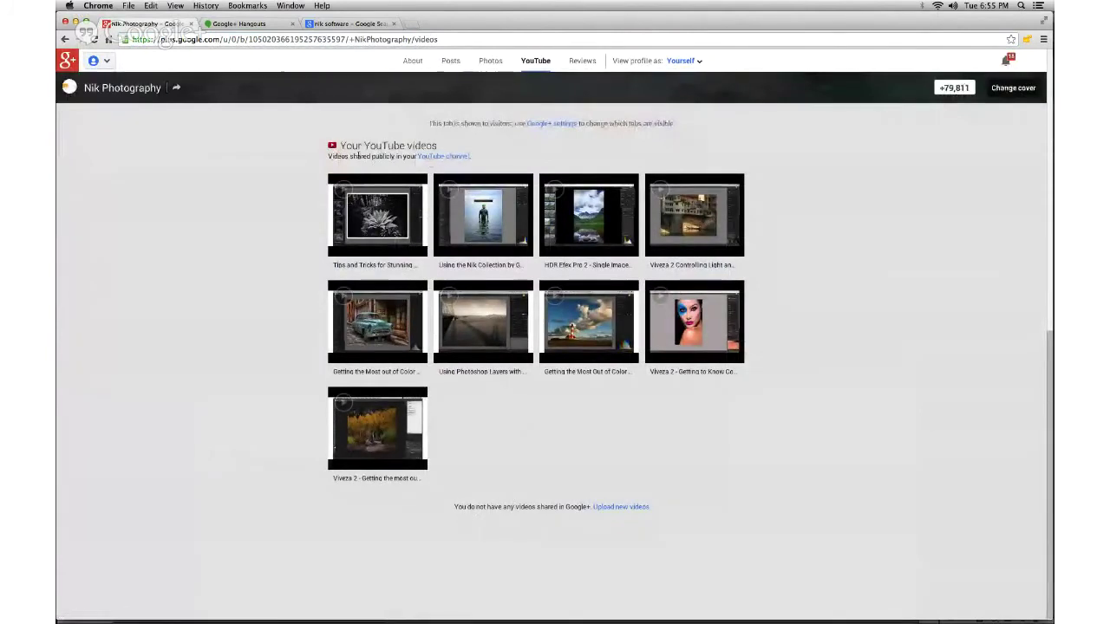
pyautogui.click(448, 157)
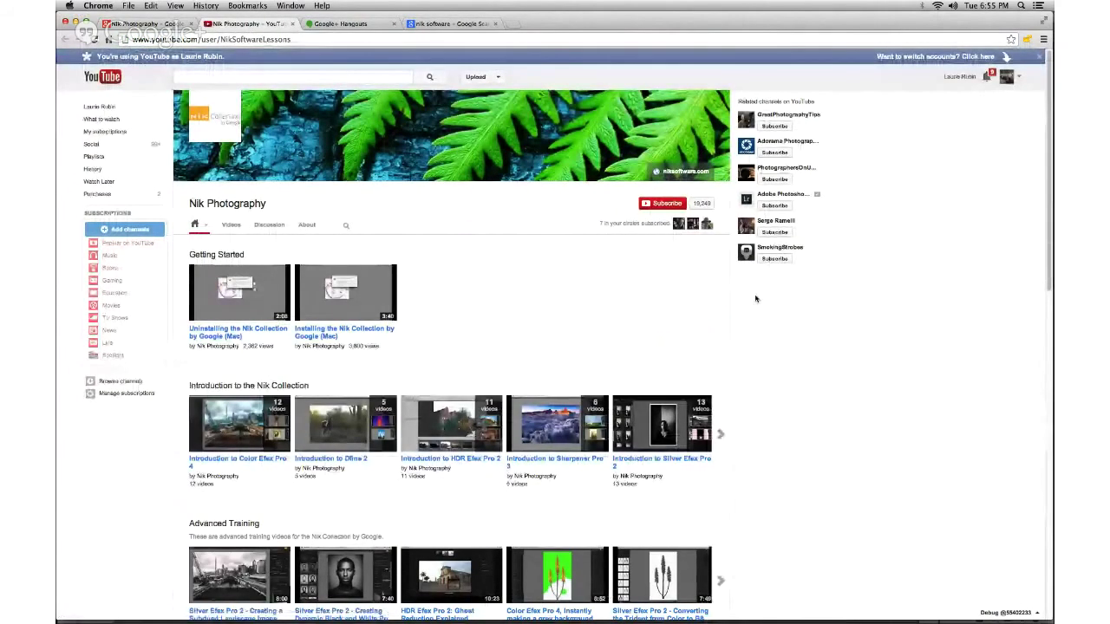
pyautogui.scroll(-1, 754, 300)
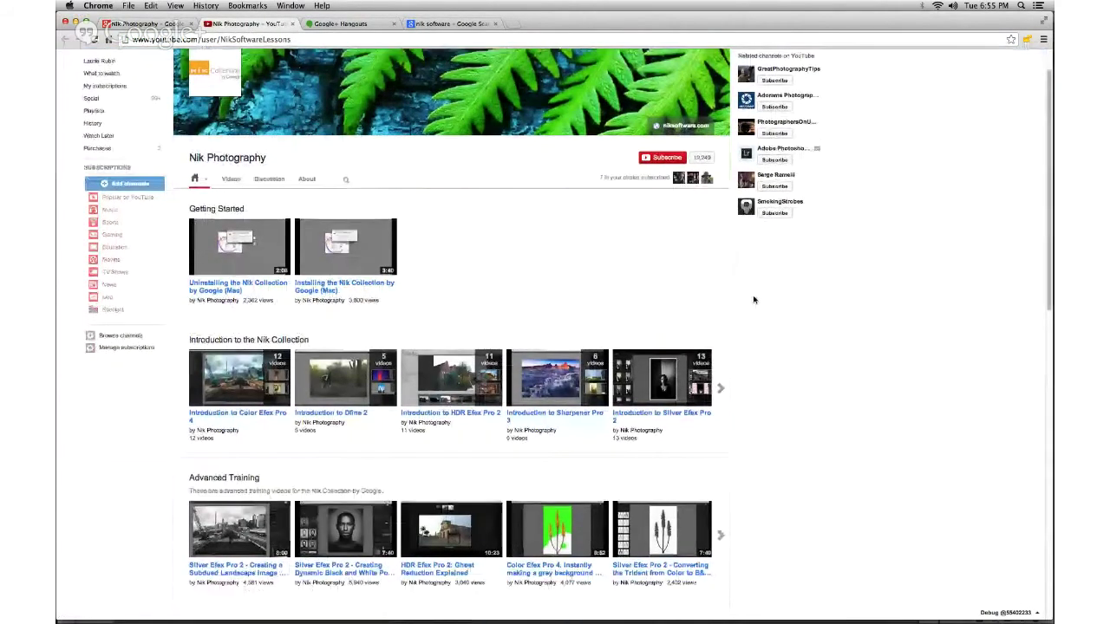
pyautogui.scroll(-2, 874, 412)
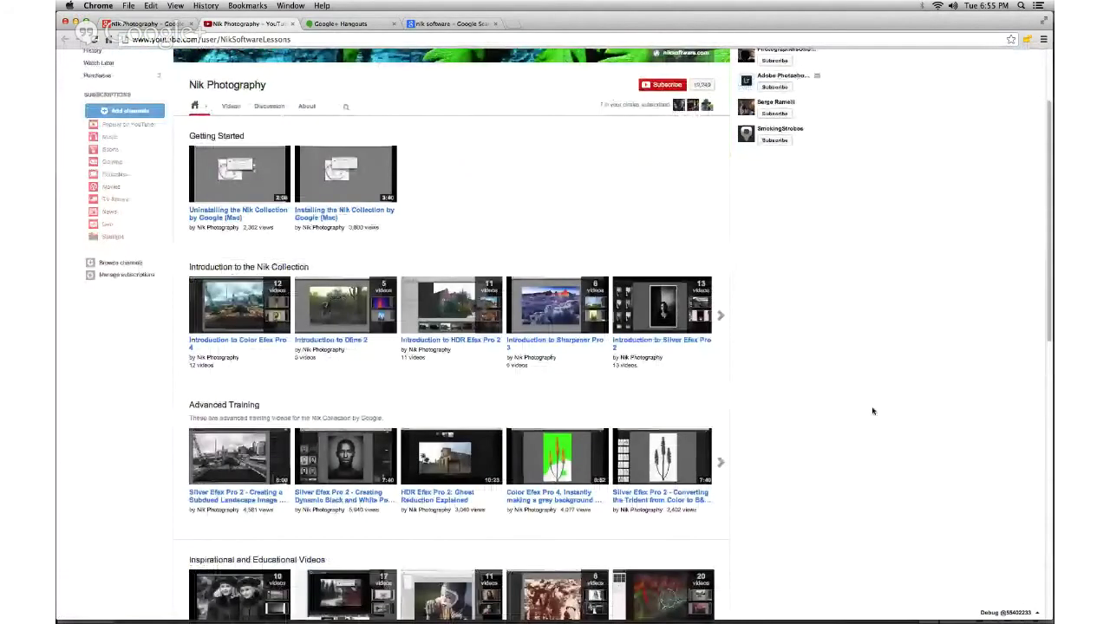
pyautogui.scroll(-1, 868, 406)
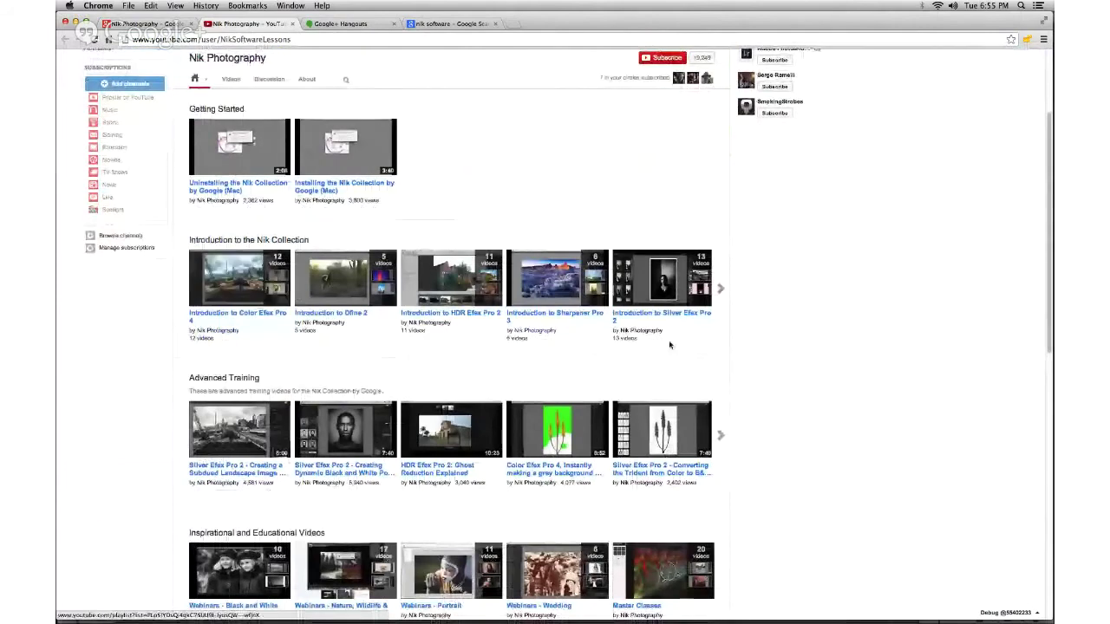
# Expand the Introduction to the Nik Collection and Advanced Training video lists
pyautogui.click(721, 288)
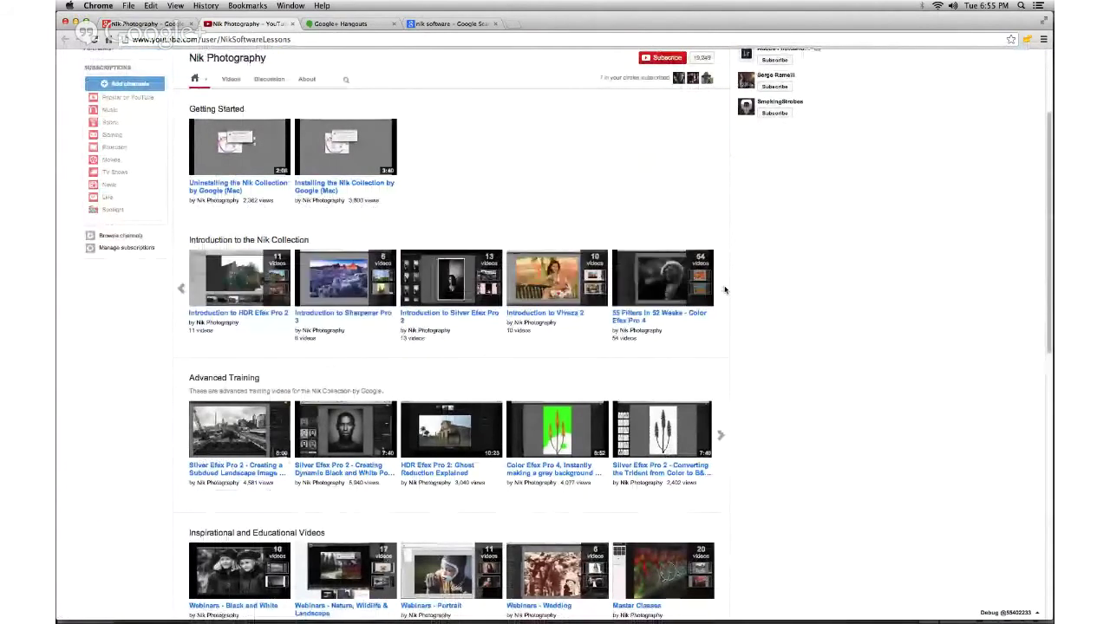
pyautogui.scroll(-3, 829, 376)
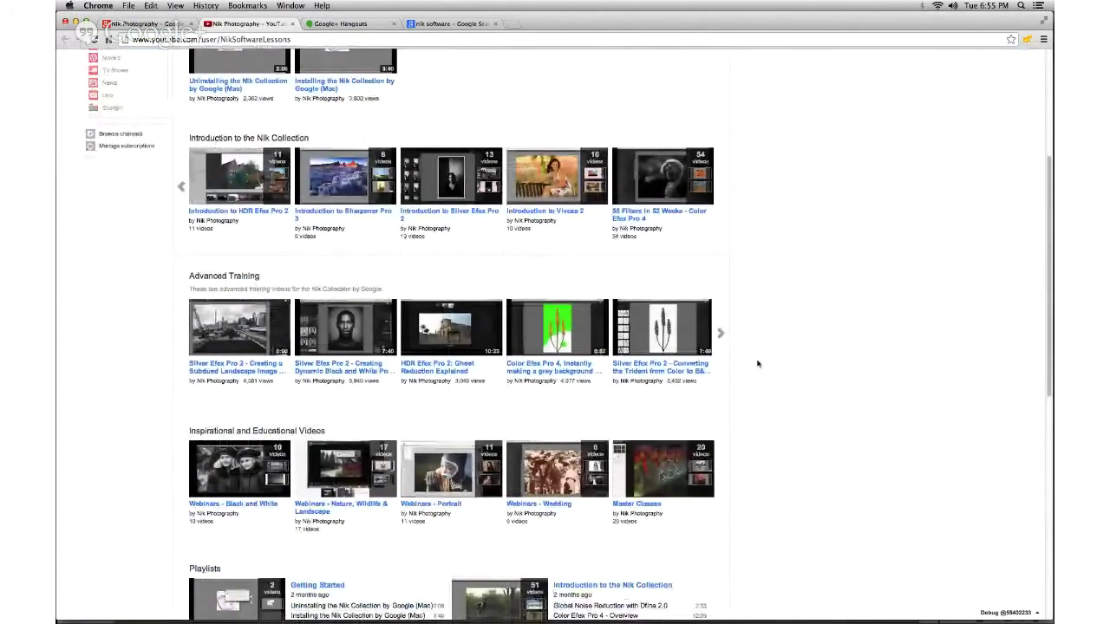
pyautogui.click(722, 333)
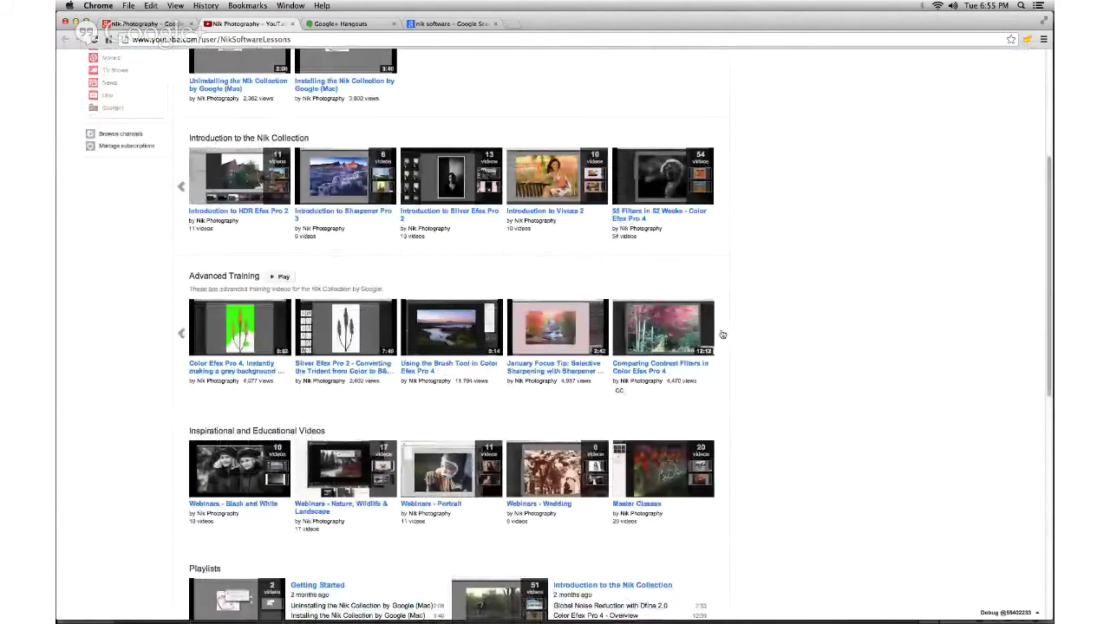
pyautogui.scroll(-1, 812, 361)
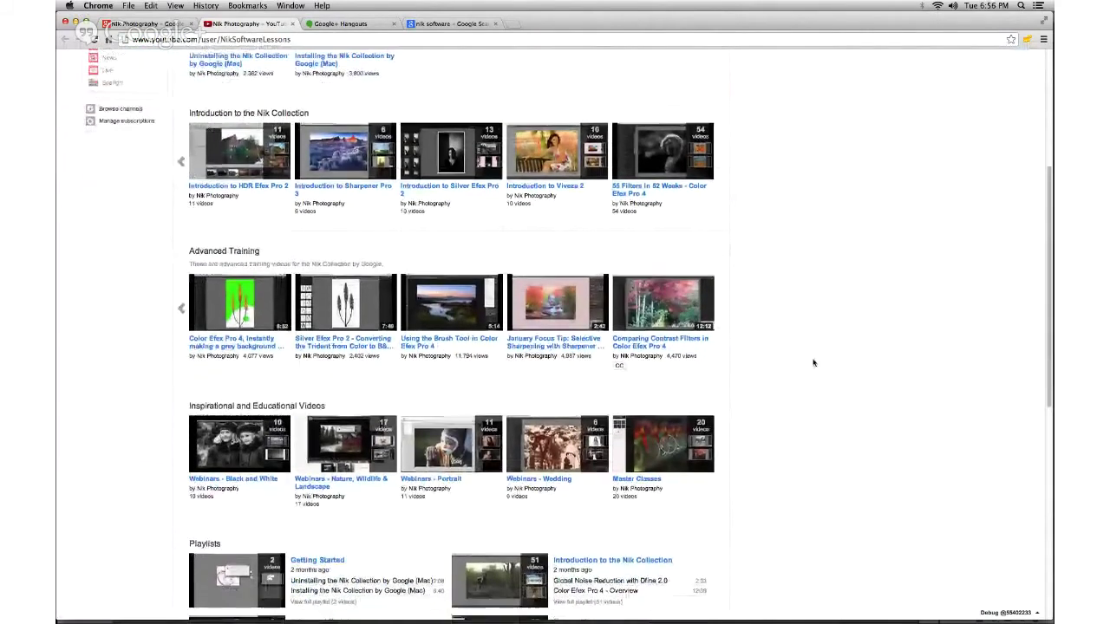
pyautogui.scroll(-4, 812, 363)
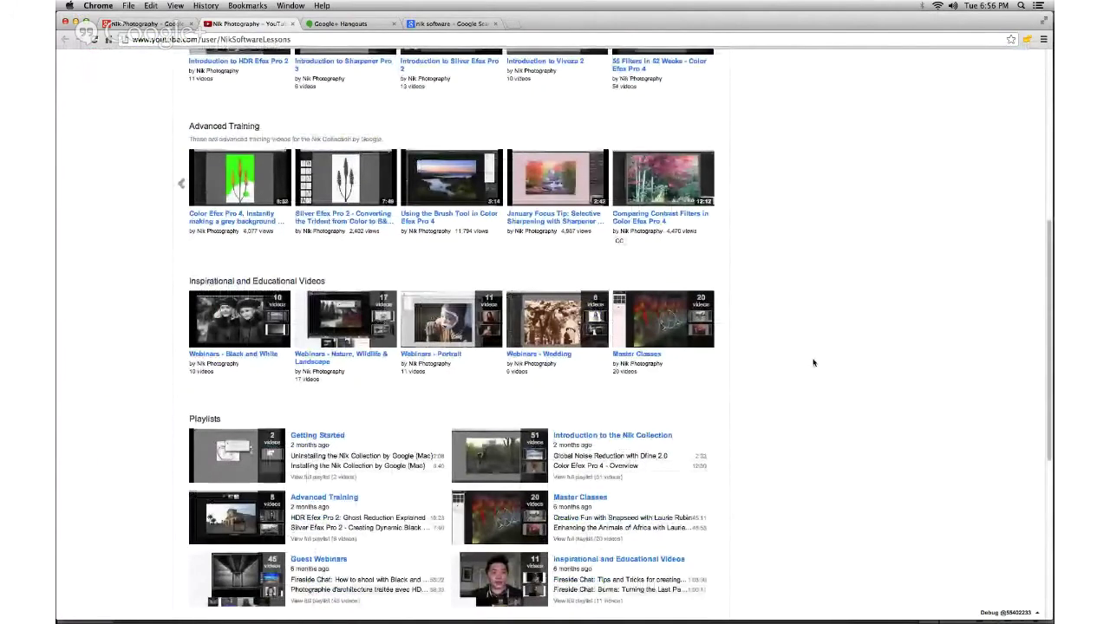
pyautogui.scroll(-2, 812, 363)
pyautogui.scroll(3, 813, 362)
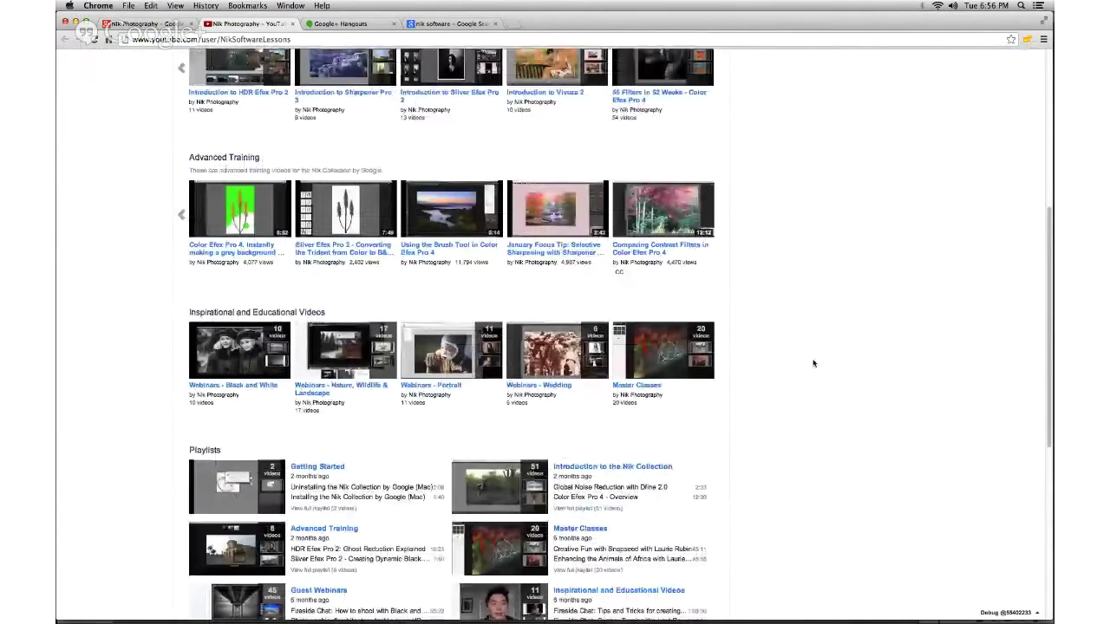
pyautogui.scroll(3, 813, 363)
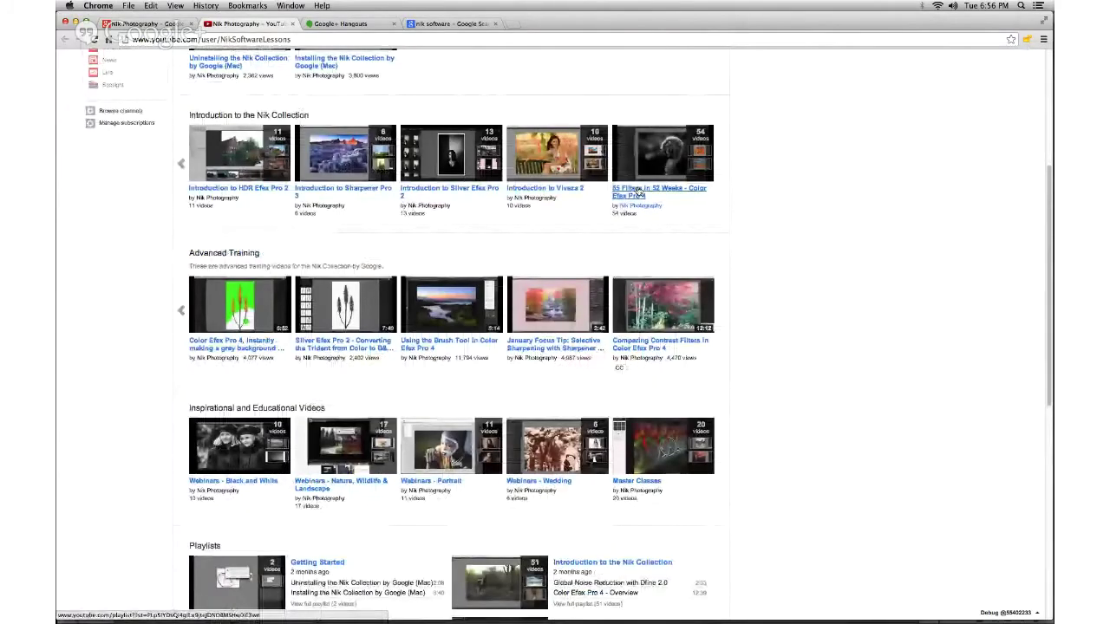
# Open the '55 Filters in 52 Weeks – Color Efex Pro 4' playlist and scroll its videos
pyautogui.click(638, 191)
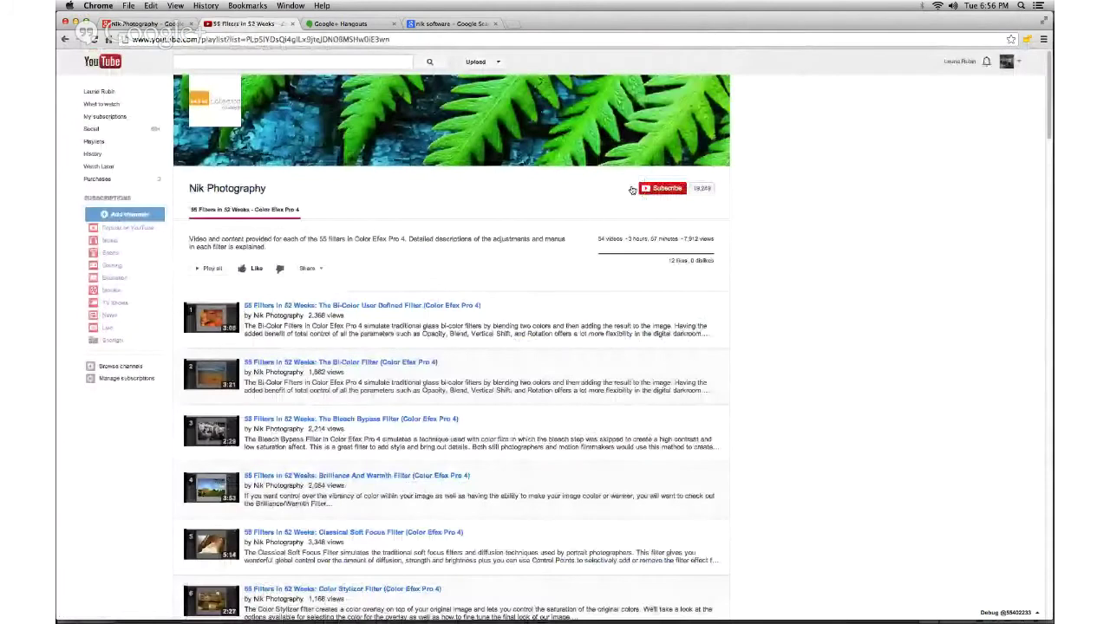
pyautogui.scroll(-1, 523, 278)
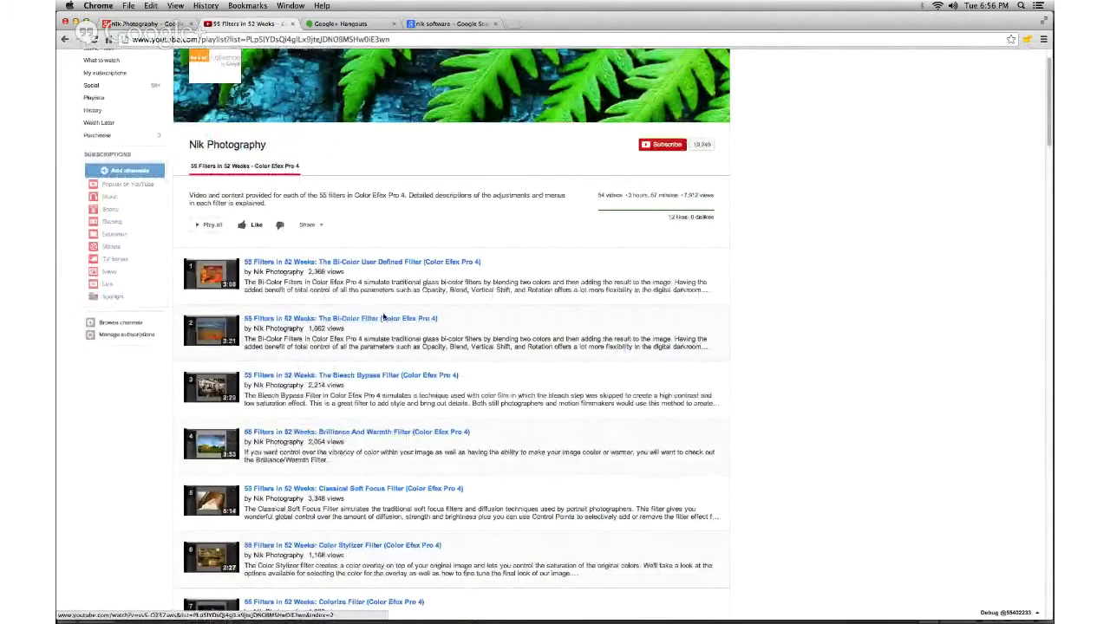
pyautogui.scroll(-1, 605, 345)
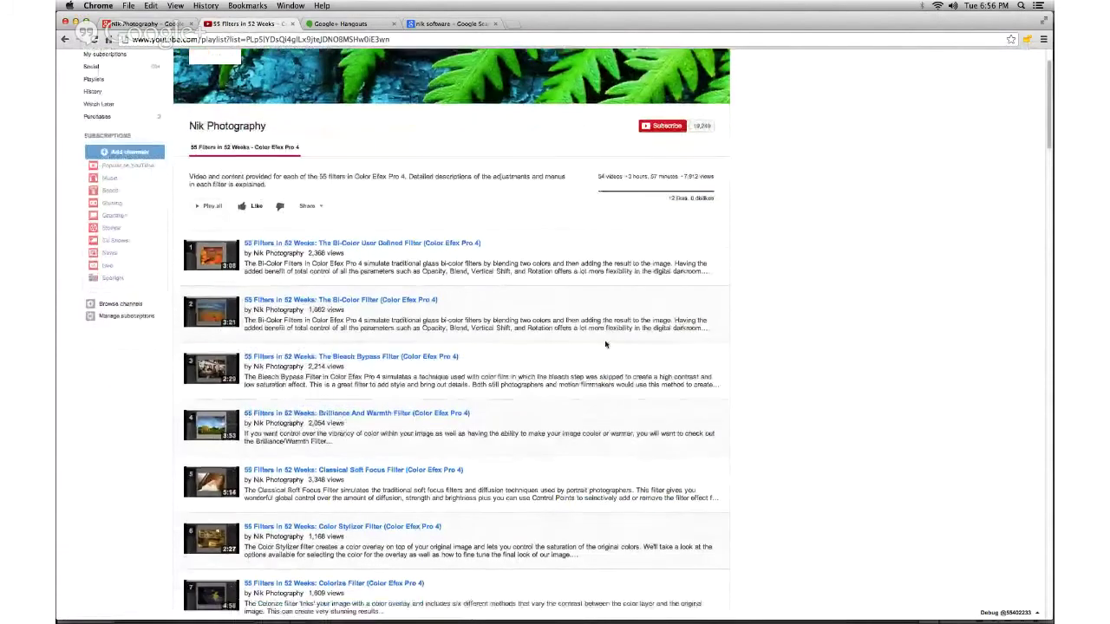
pyautogui.scroll(-8, 605, 344)
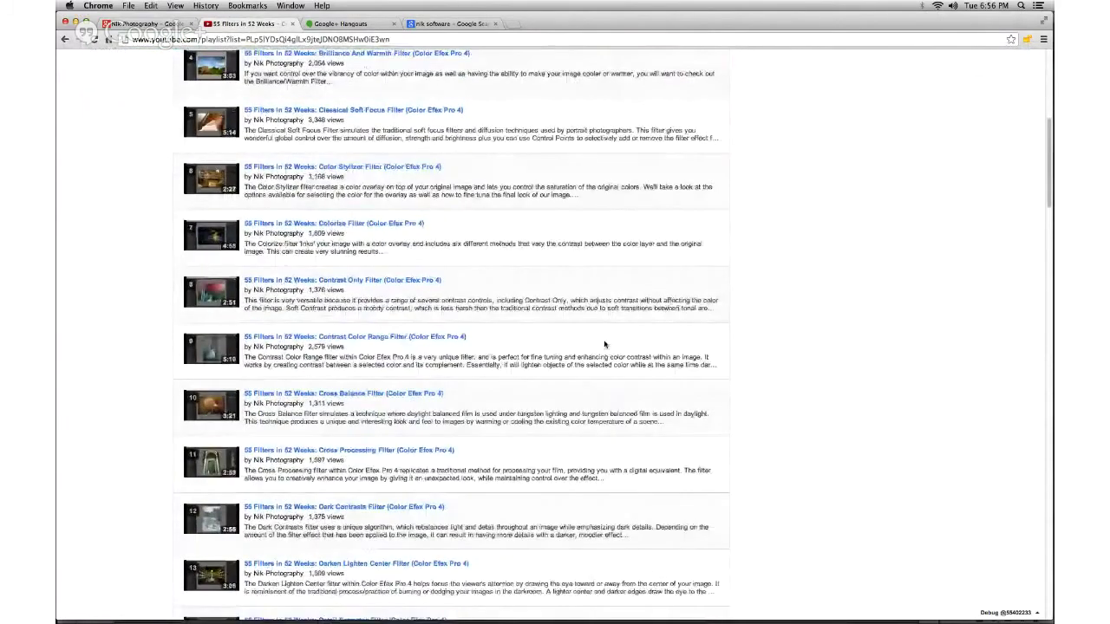
pyautogui.scroll(-1, 606, 344)
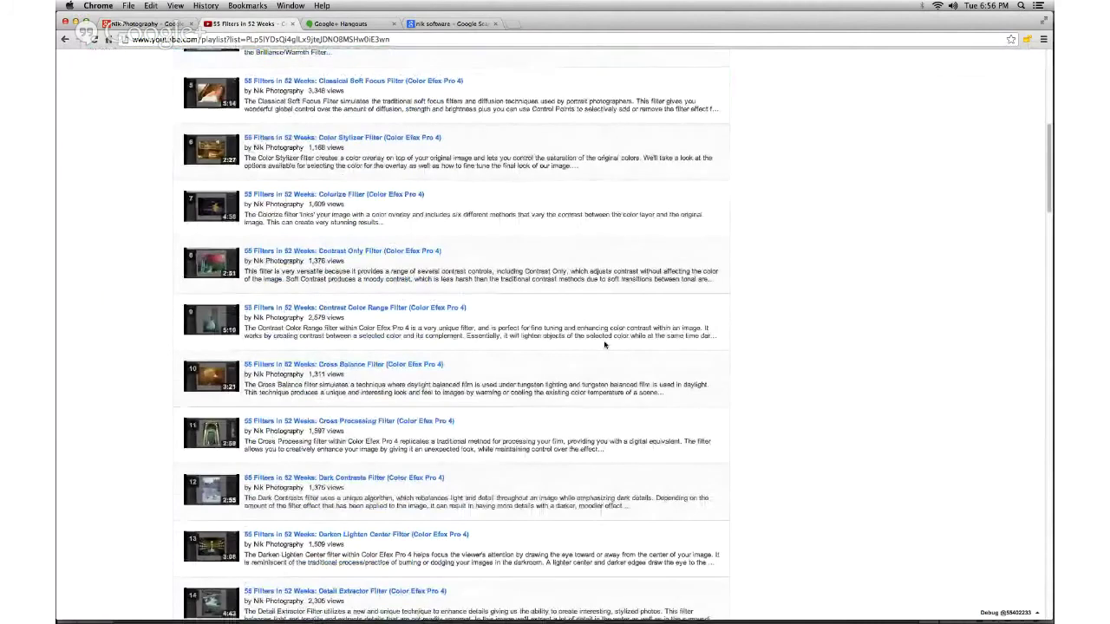
pyautogui.scroll(8, 605, 344)
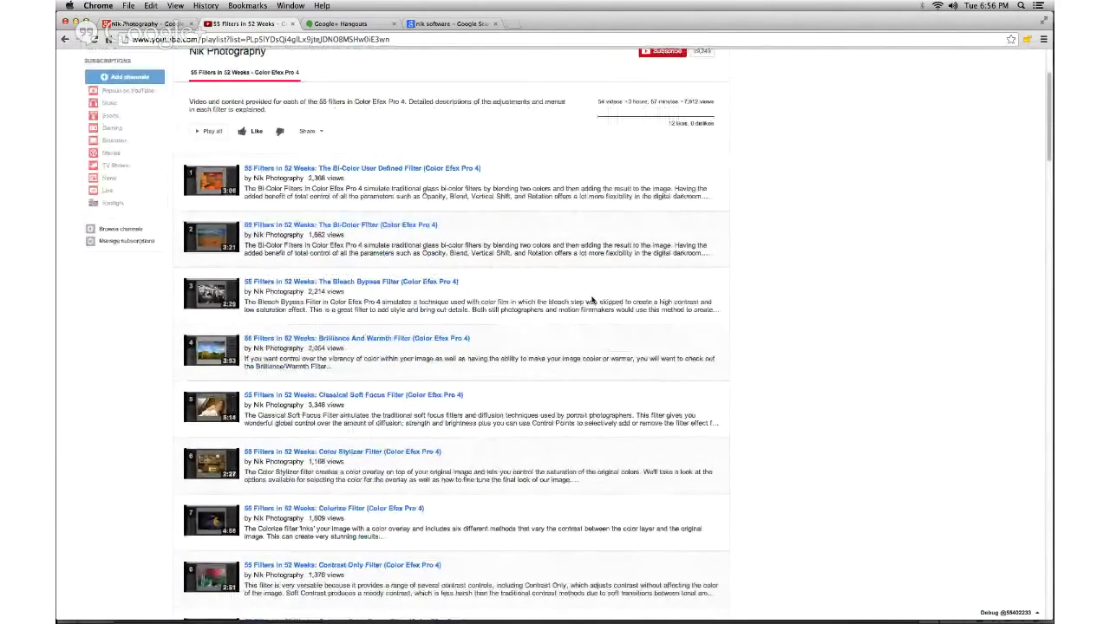
pyautogui.scroll(4, 597, 297)
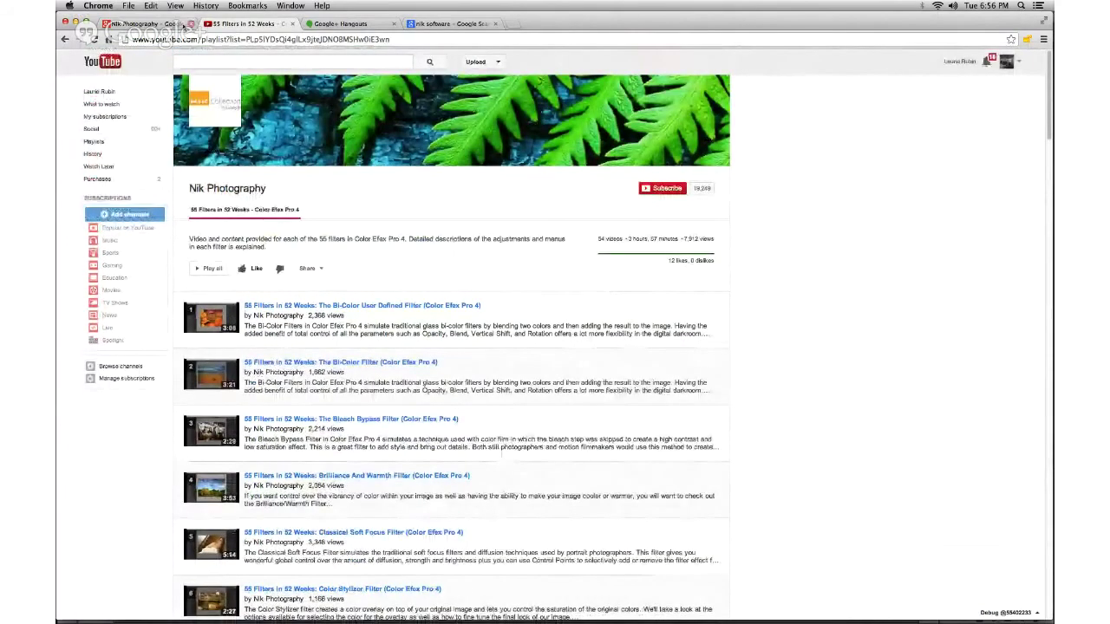
# Return to the nik software search tab and enter 'niksoftware' in the address bar
pyautogui.click(434, 23)
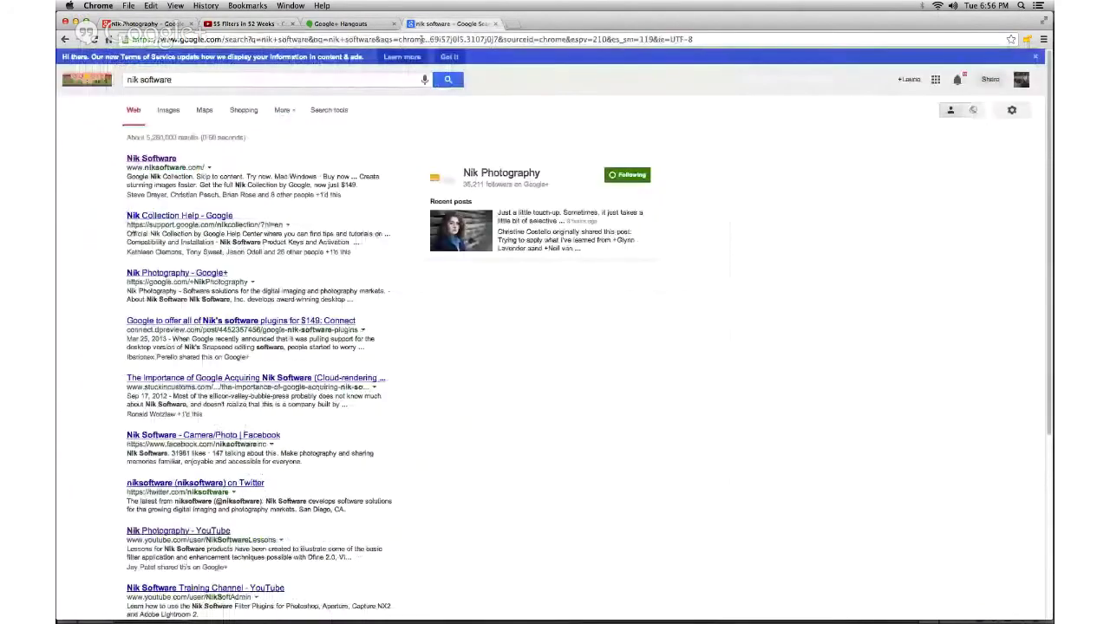
pyautogui.click(421, 39)
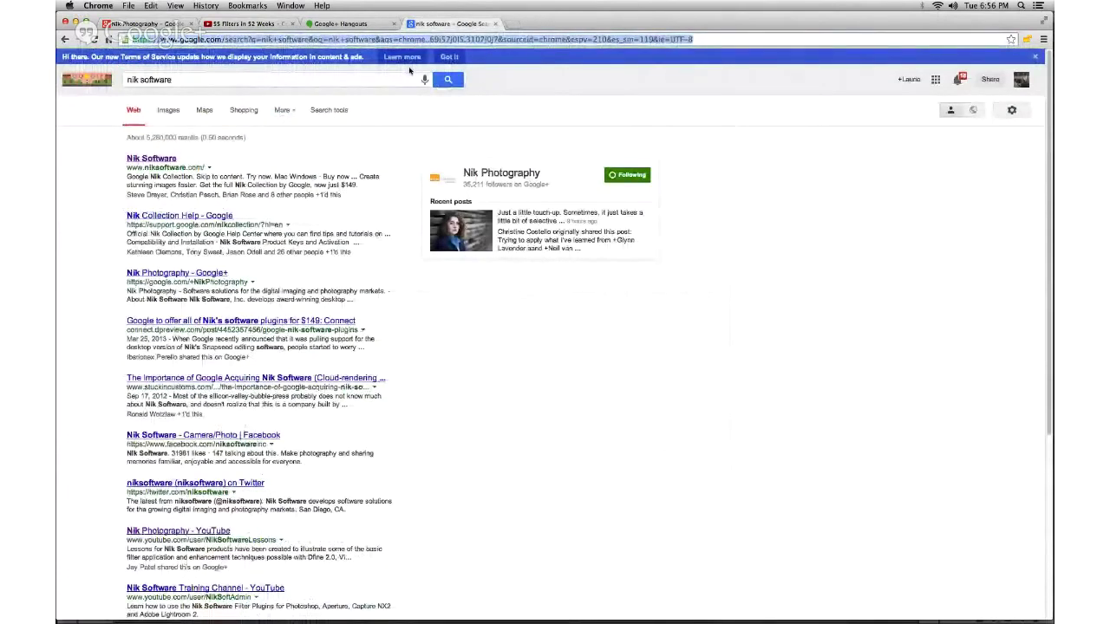
pyautogui.write('n')
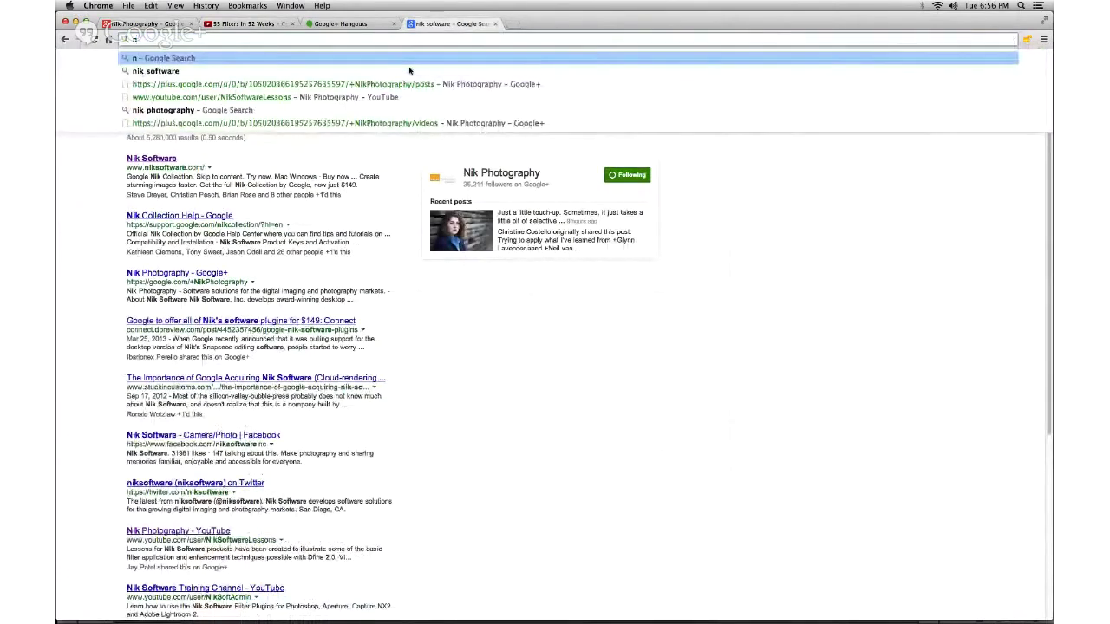
pyautogui.write('ik')
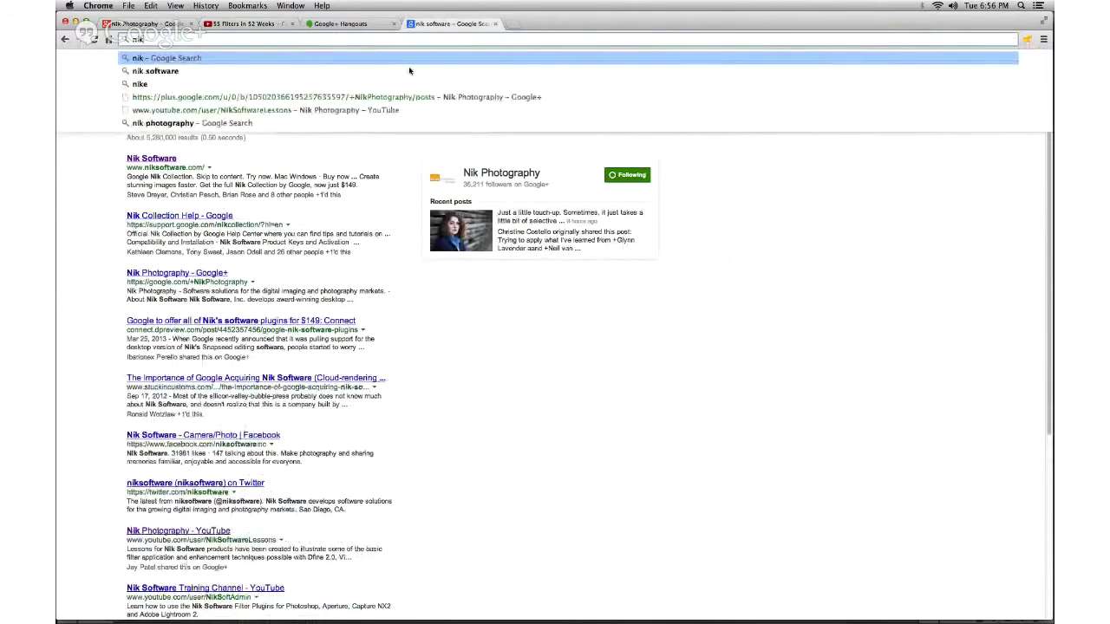
pyautogui.write('sof')
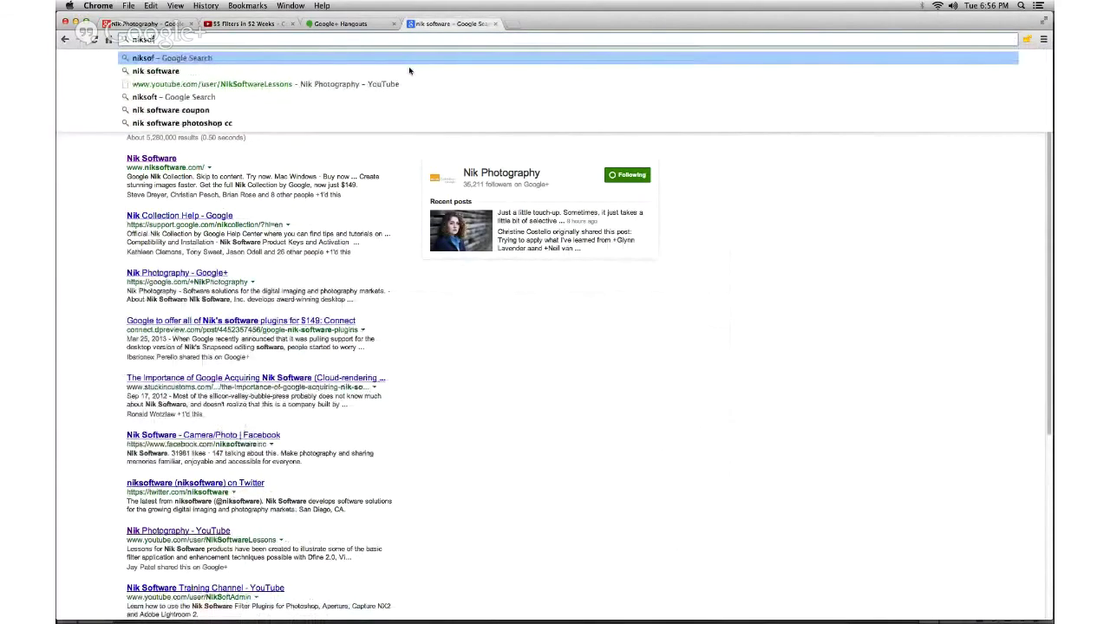
pyautogui.write('tware')
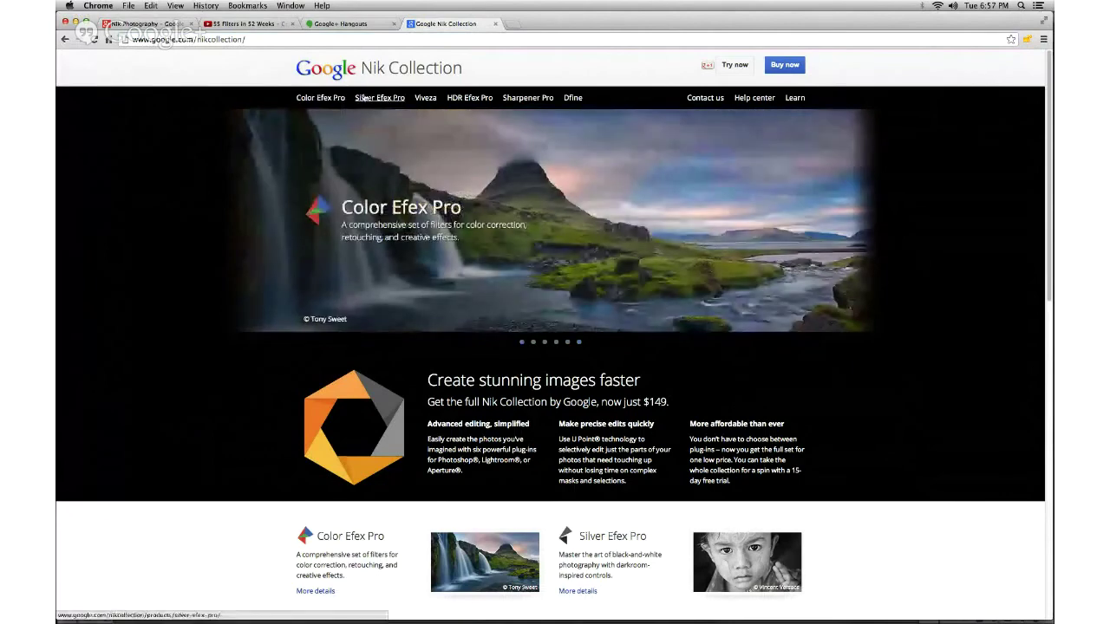
# Open the Color Efex Pro product page and view its 'Room to improvise' slide
pyautogui.click(323, 98)
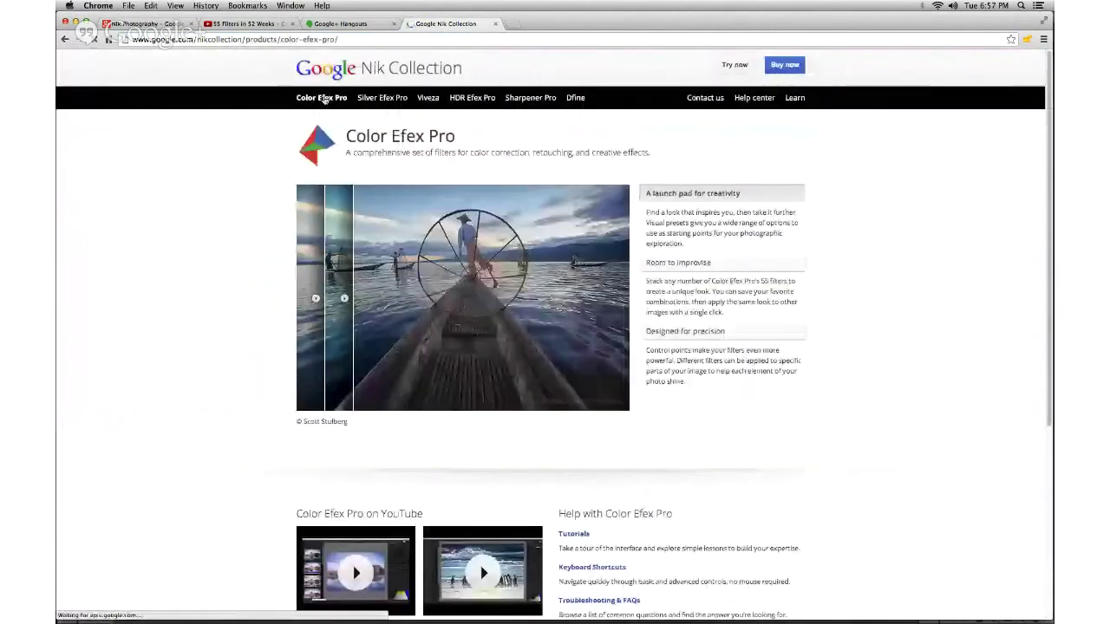
pyautogui.scroll(-3, 818, 478)
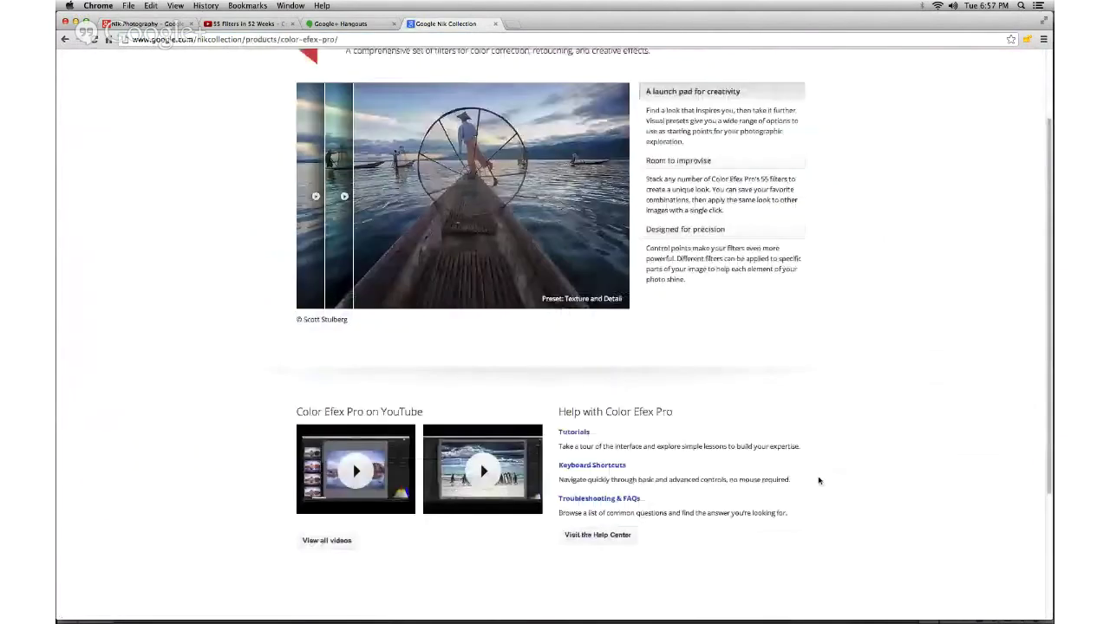
pyautogui.scroll(3, 818, 478)
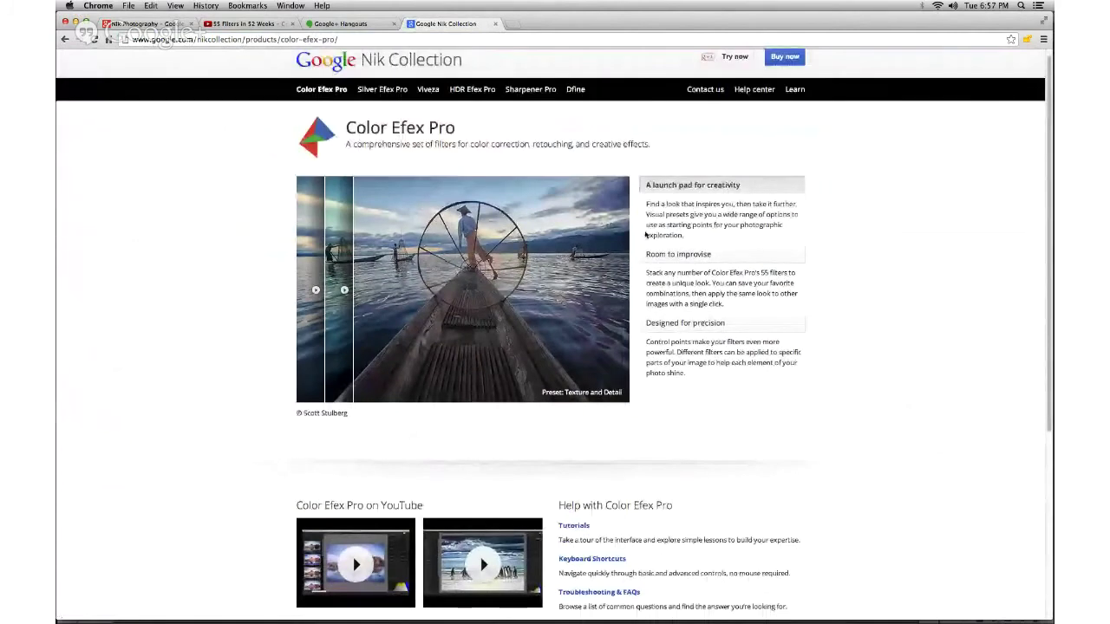
pyautogui.click(663, 256)
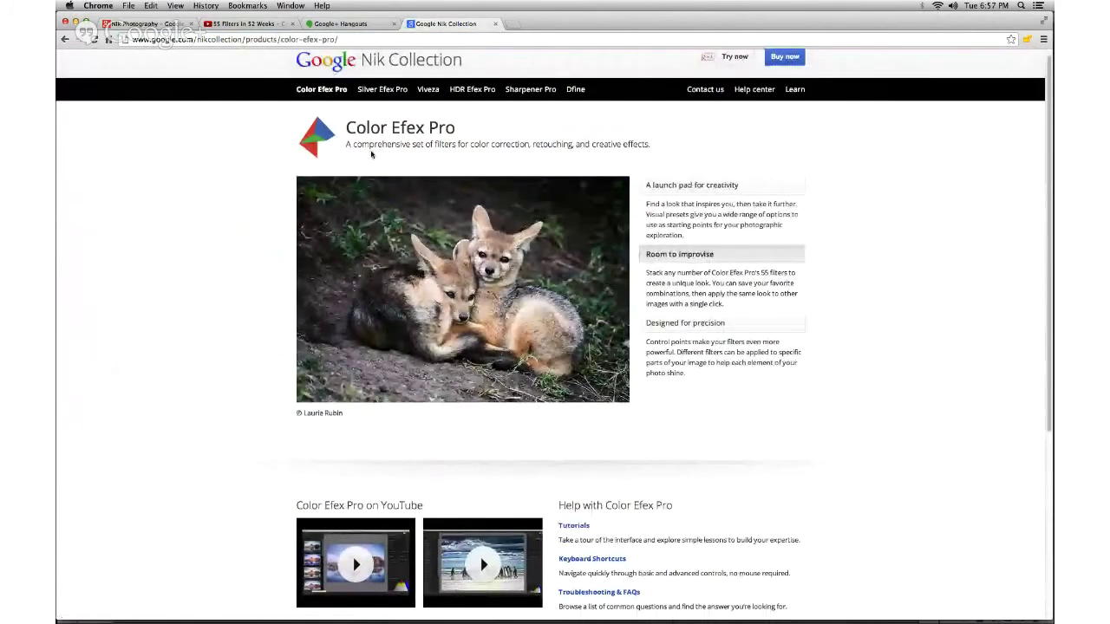
# Browse the Silver Efex Pro, HDR Efex Pro and Sharpener Pro pages, then return to Hangouts
pyautogui.click(379, 91)
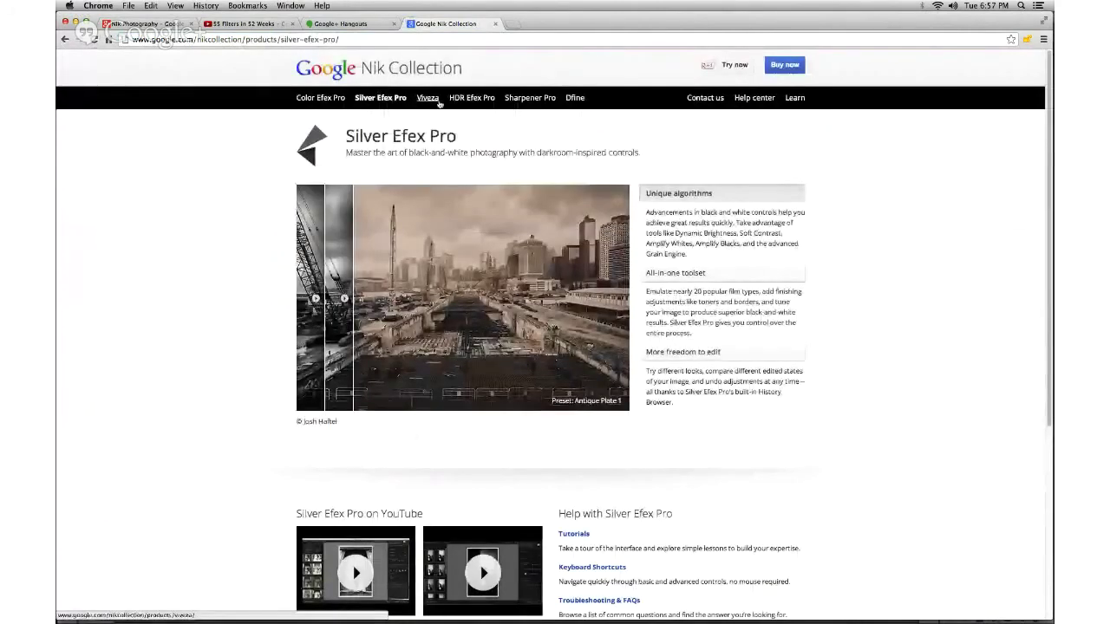
pyautogui.click(480, 102)
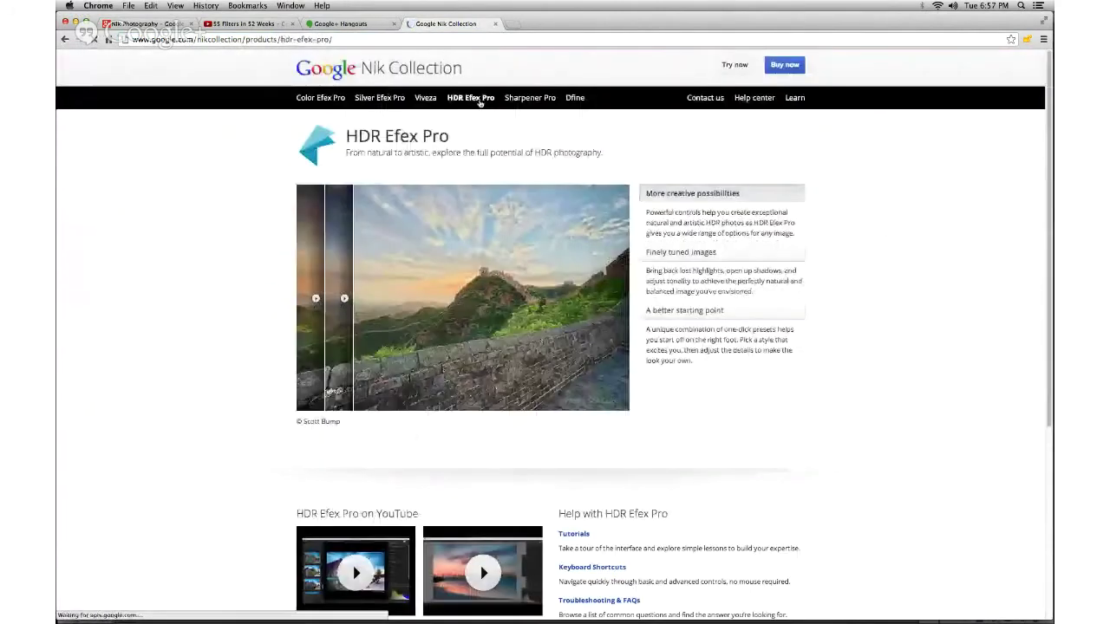
pyautogui.click(525, 102)
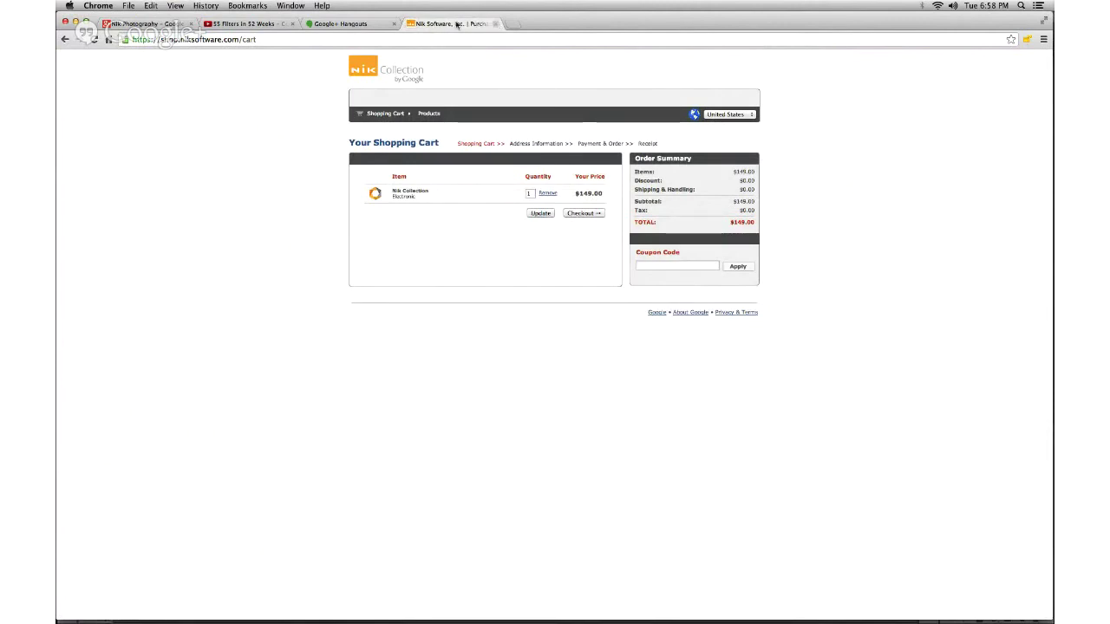
pyautogui.click(66, 39)
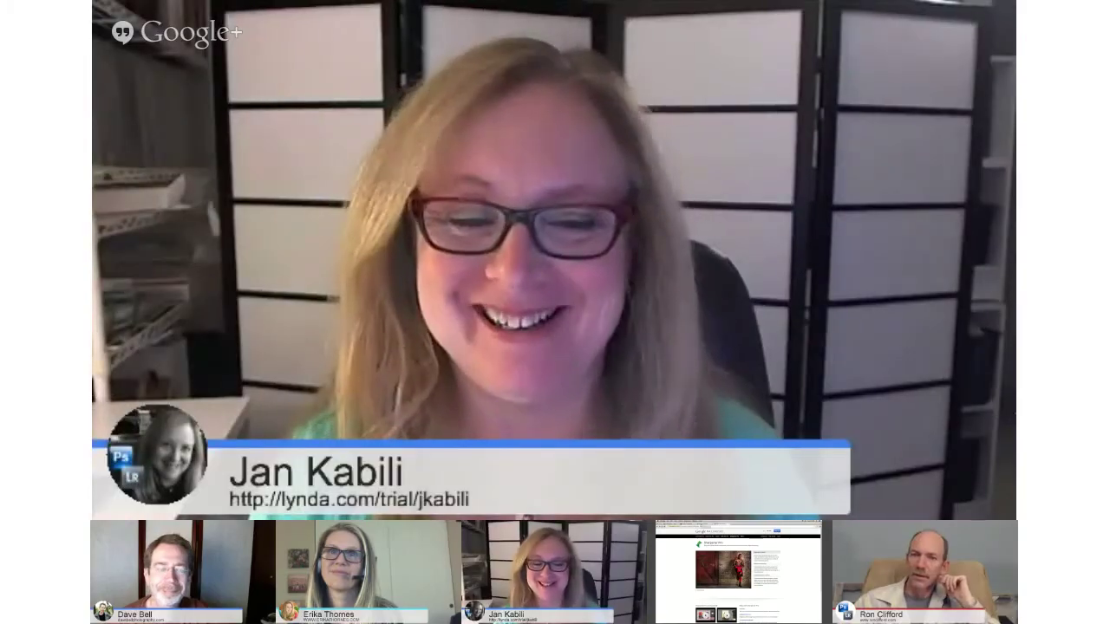
pyautogui.click(347, 24)
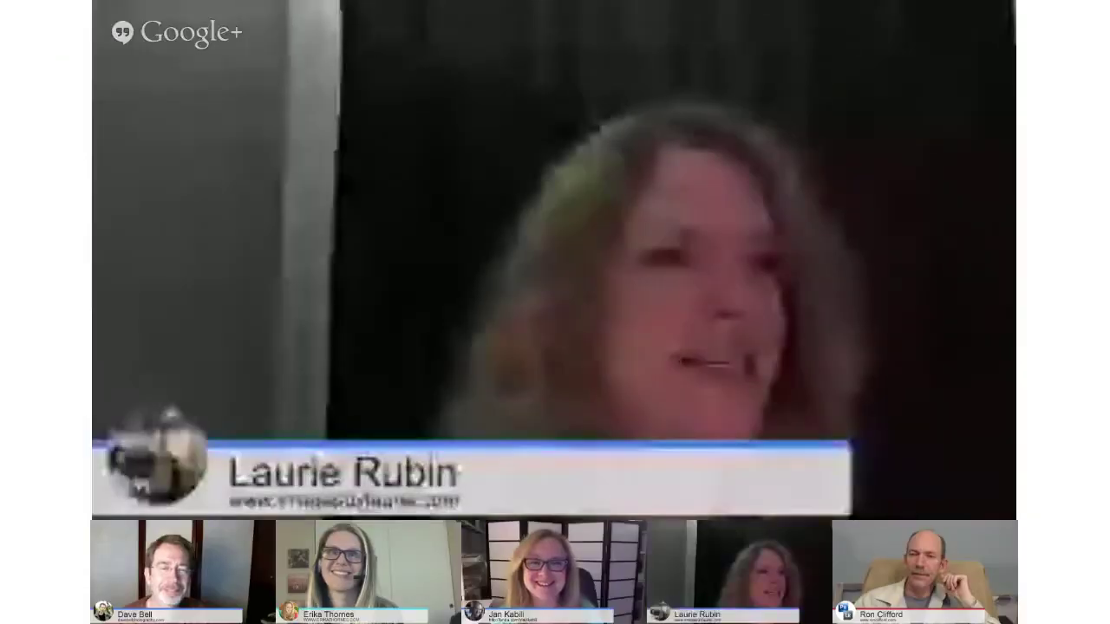